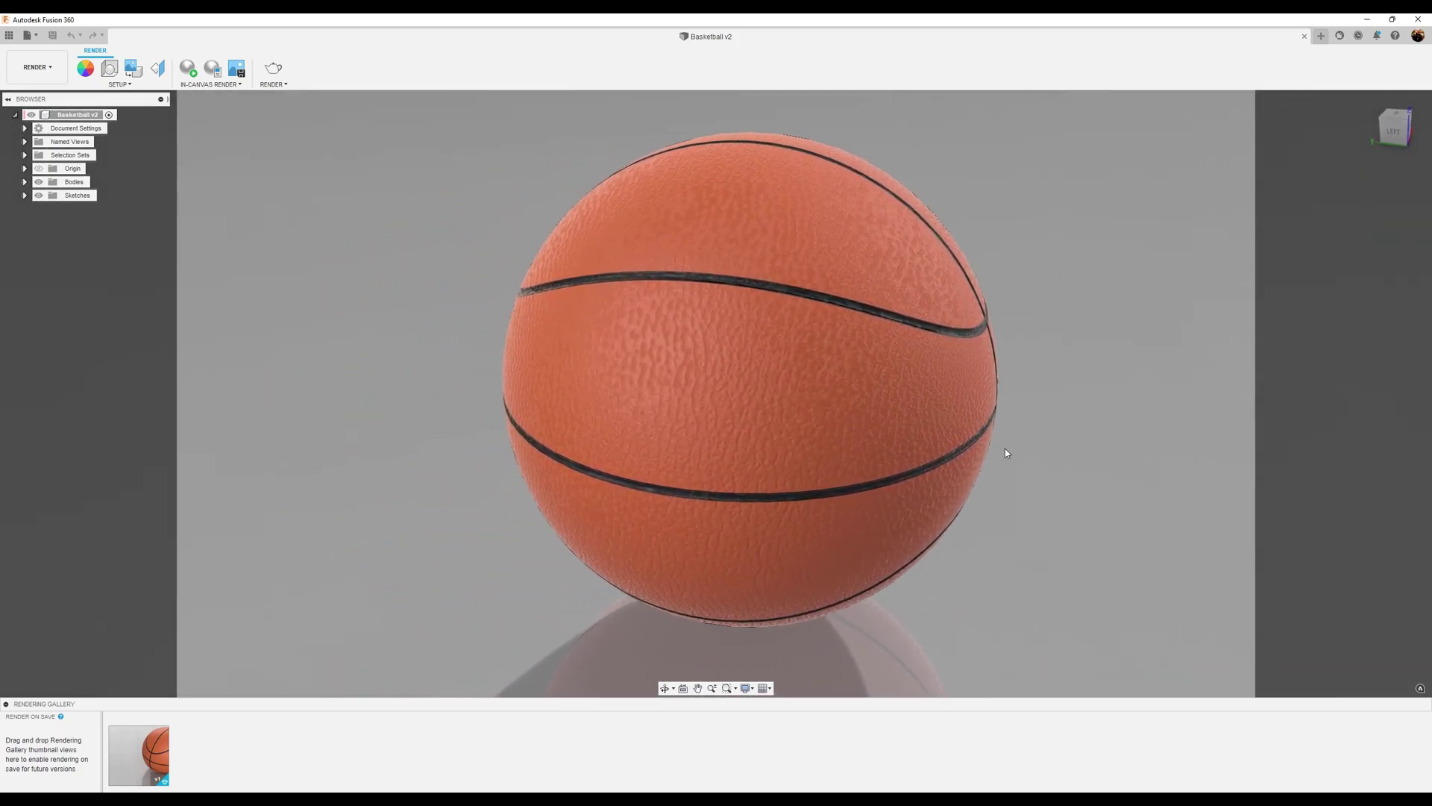
- Start a new design and add an active internal component named Basketball
{"action": "left_click", "coordinate": [1320, 36]}
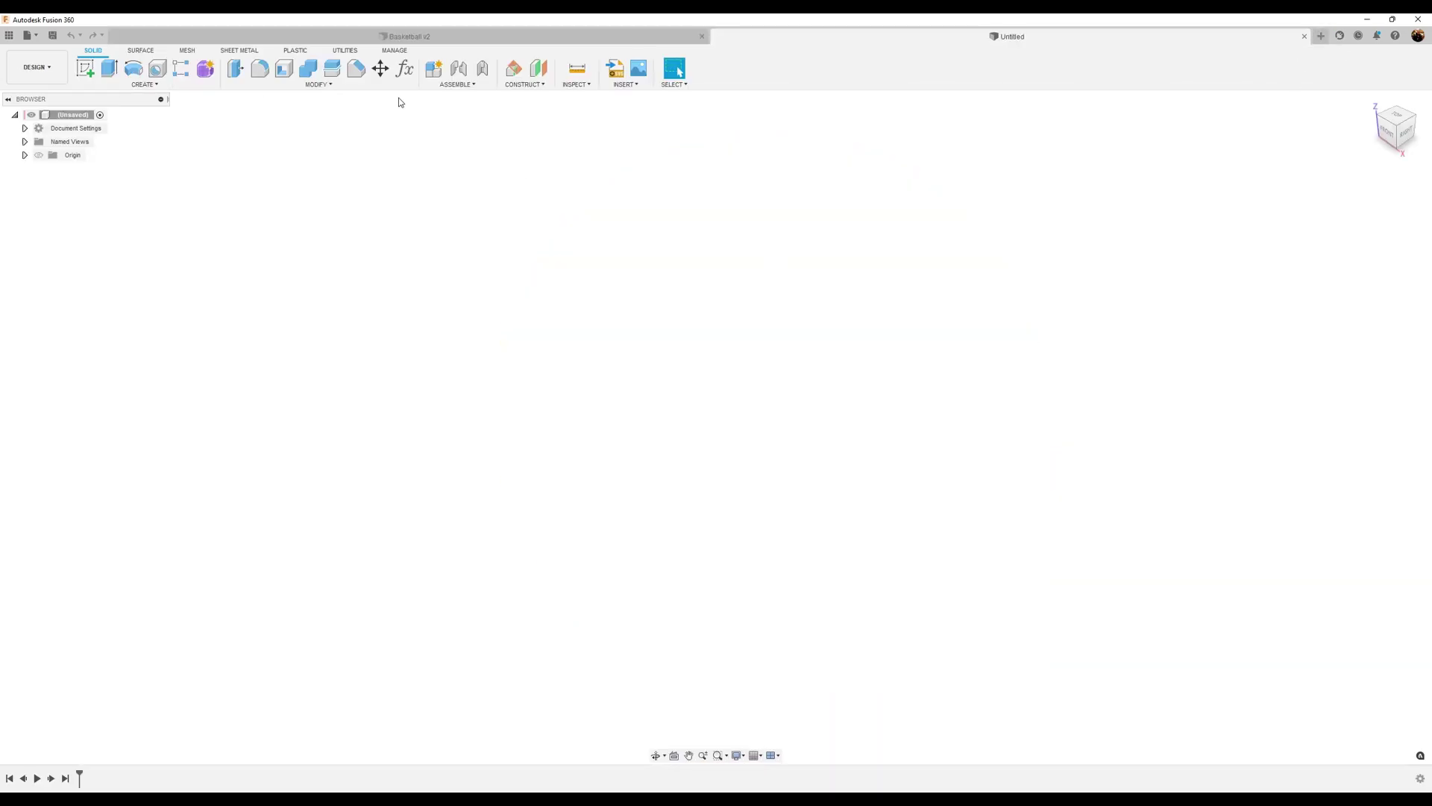
{"action": "right_click", "coordinate": [67, 116]}
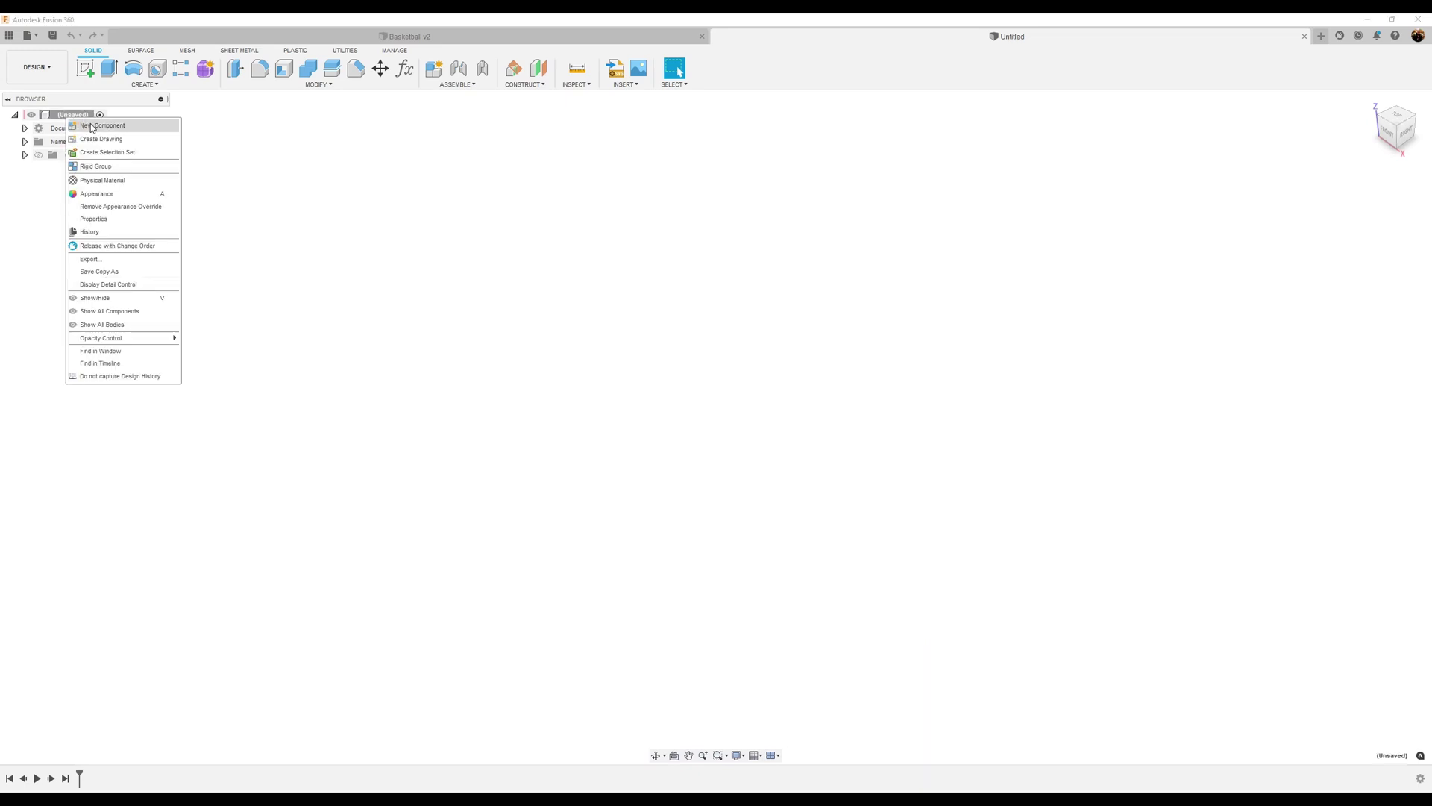
{"action": "left_click", "coordinate": [90, 122]}
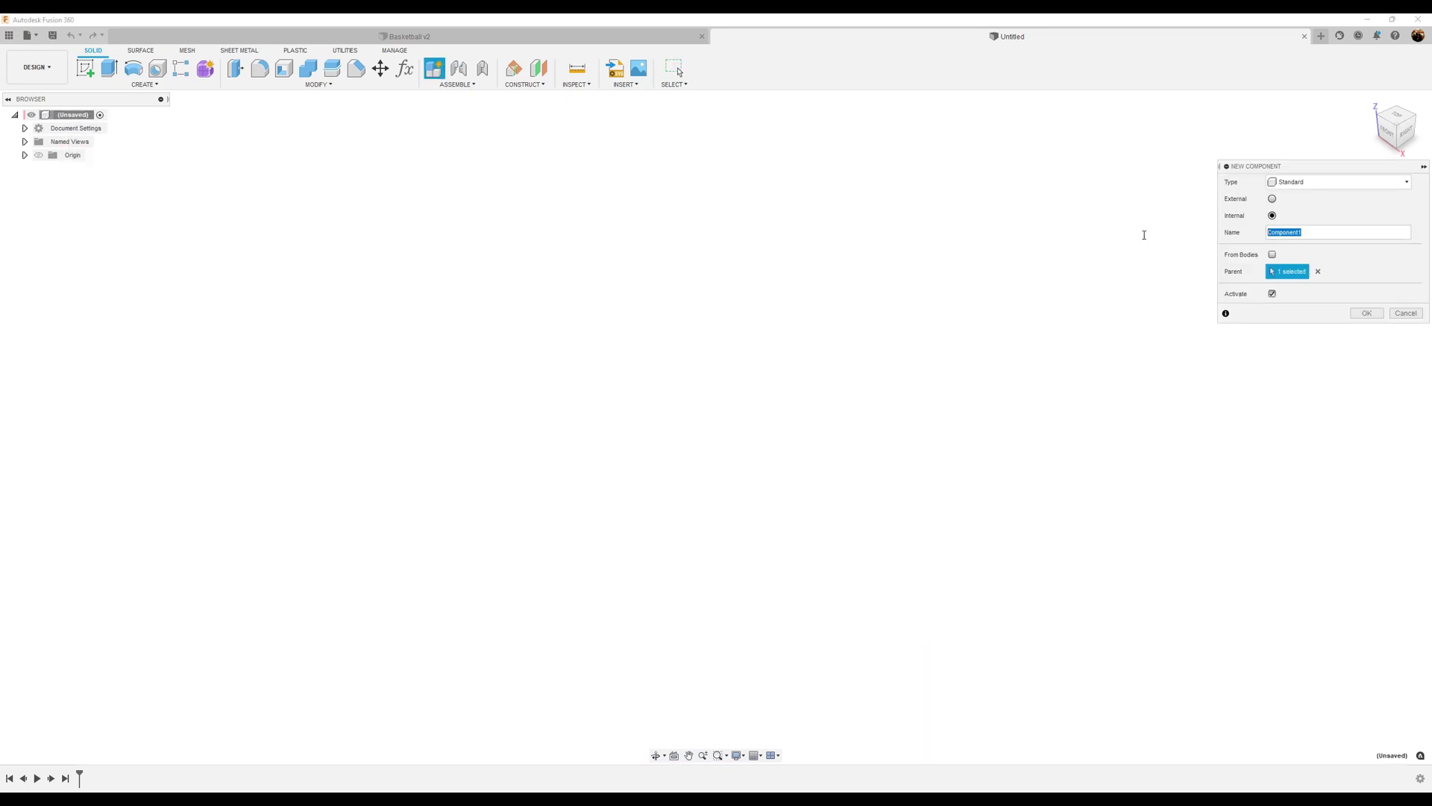
{"action": "type", "text": "Basketball"}
{"action": "key", "text": "Return"}
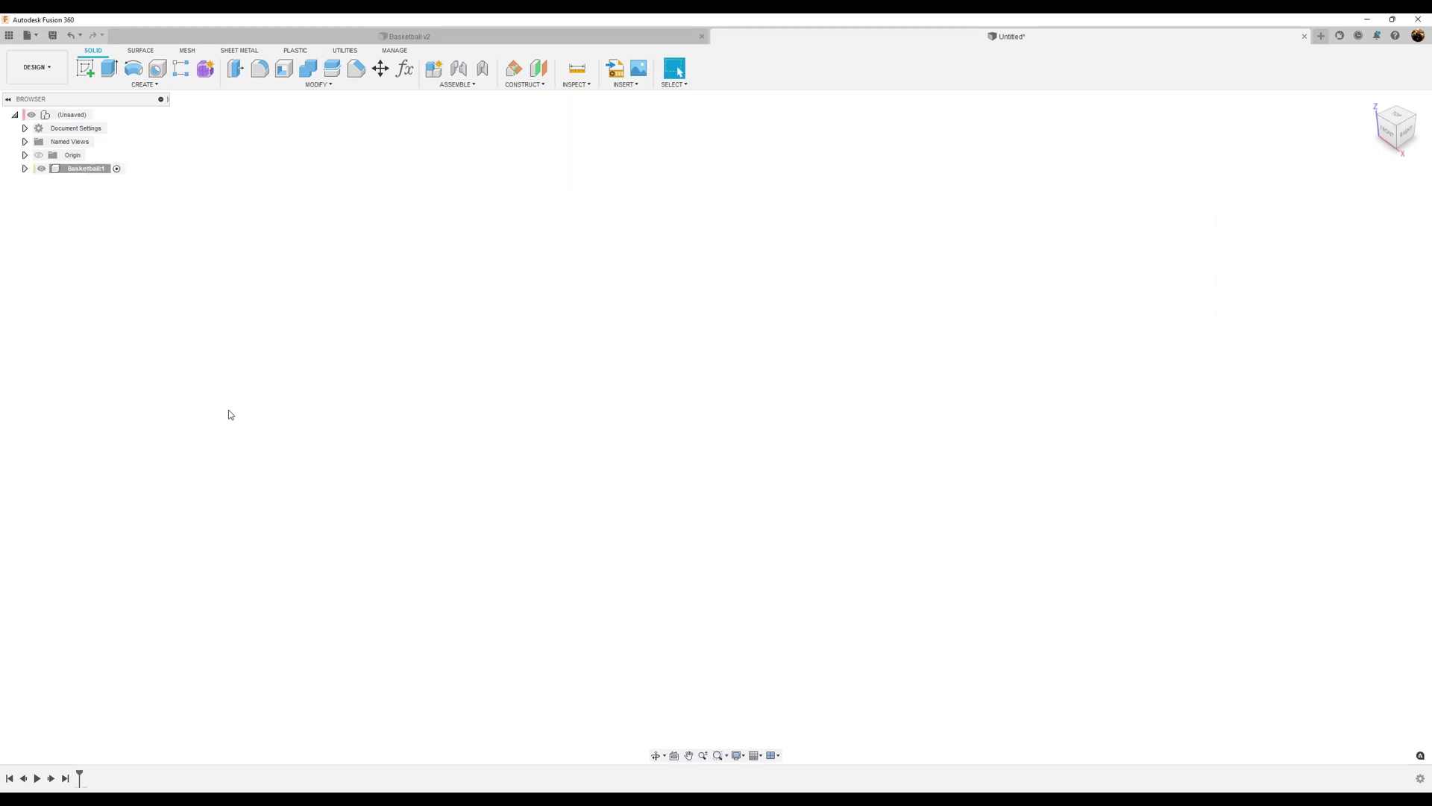
- Create a solid sphere 240 mm in diameter on the XZ plane, centred on the origin
{"action": "left_click", "coordinate": [131, 87]}
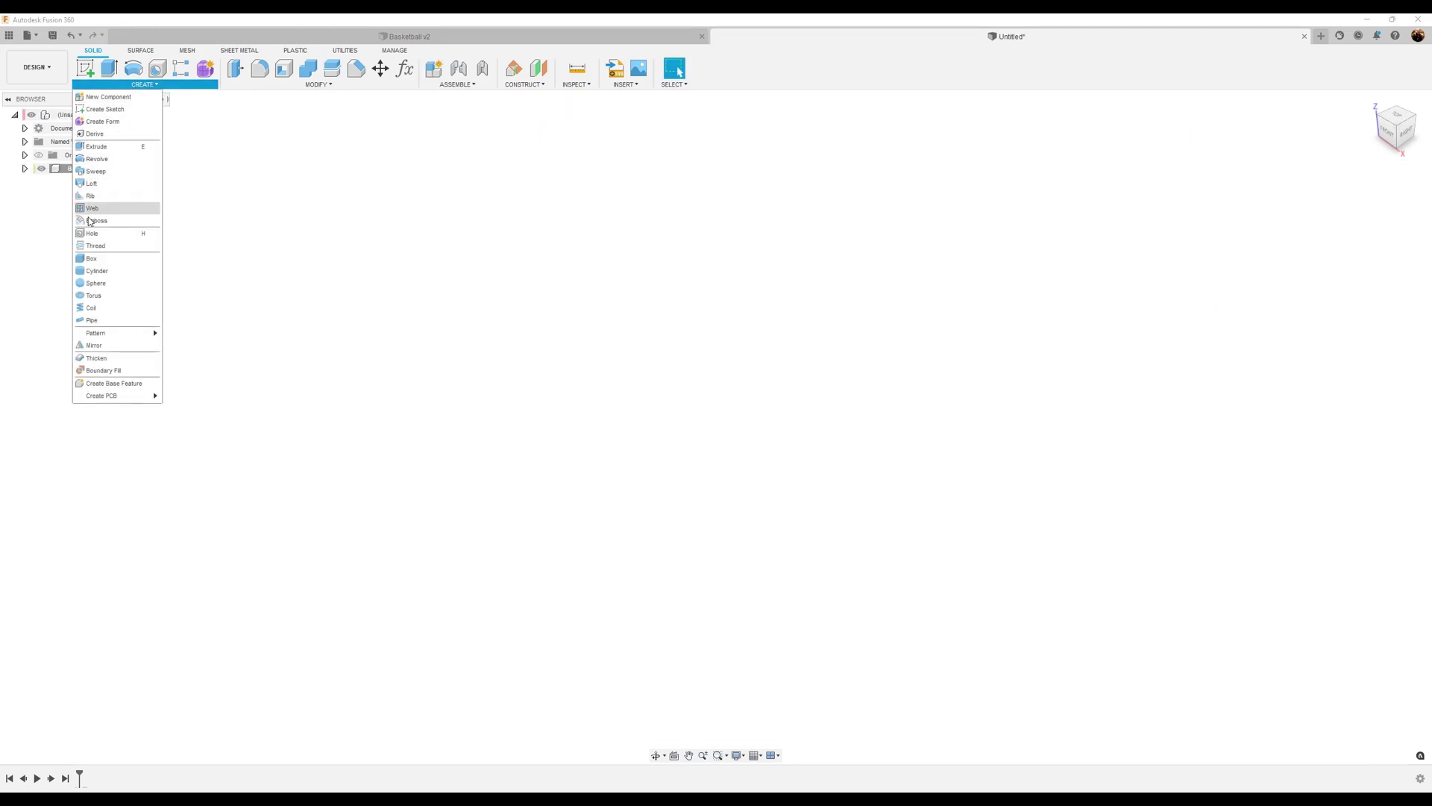
{"action": "left_click", "coordinate": [94, 284]}
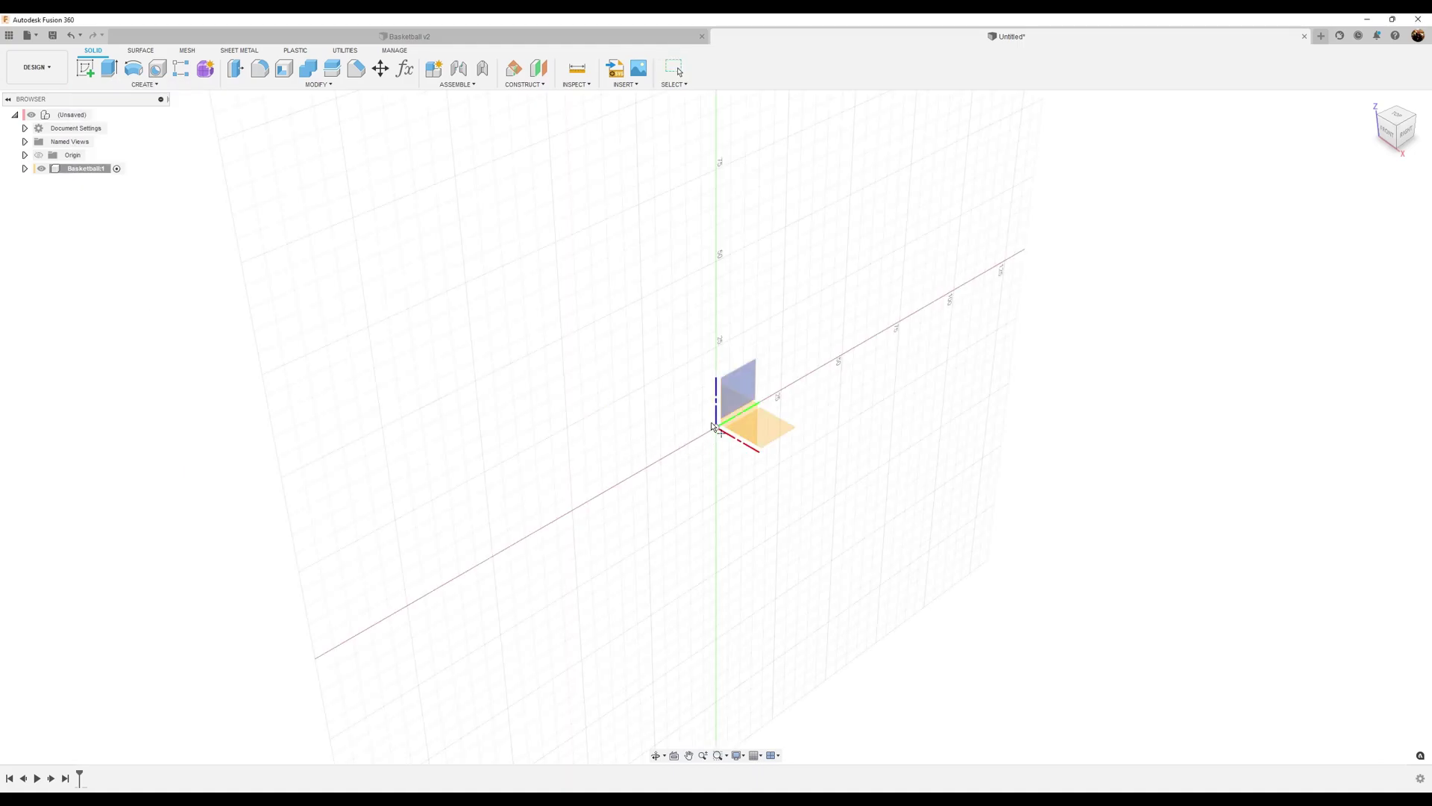
{"action": "left_click", "coordinate": [742, 417]}
{"action": "left_click", "coordinate": [1387, 131]}
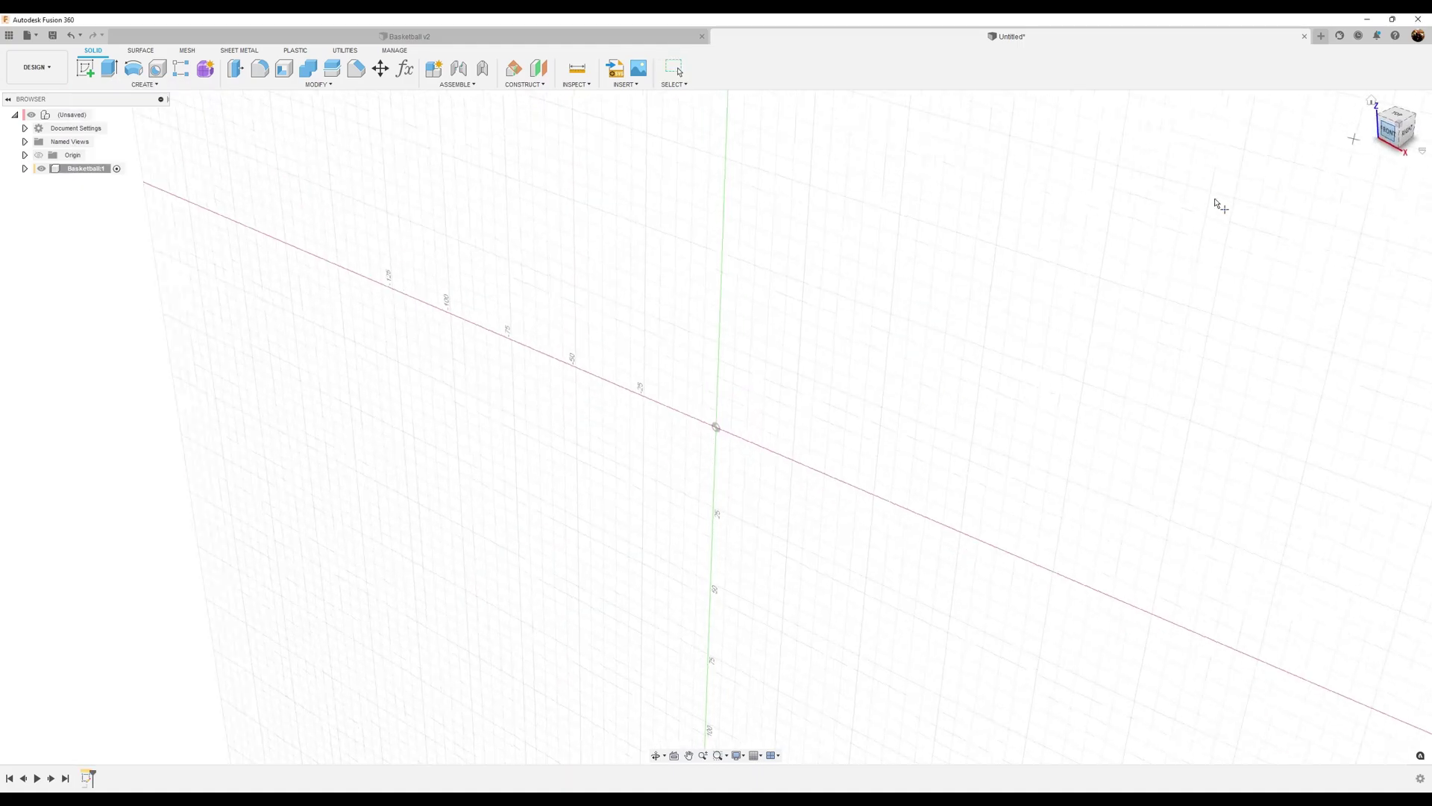
{"action": "left_click", "coordinate": [716, 427]}
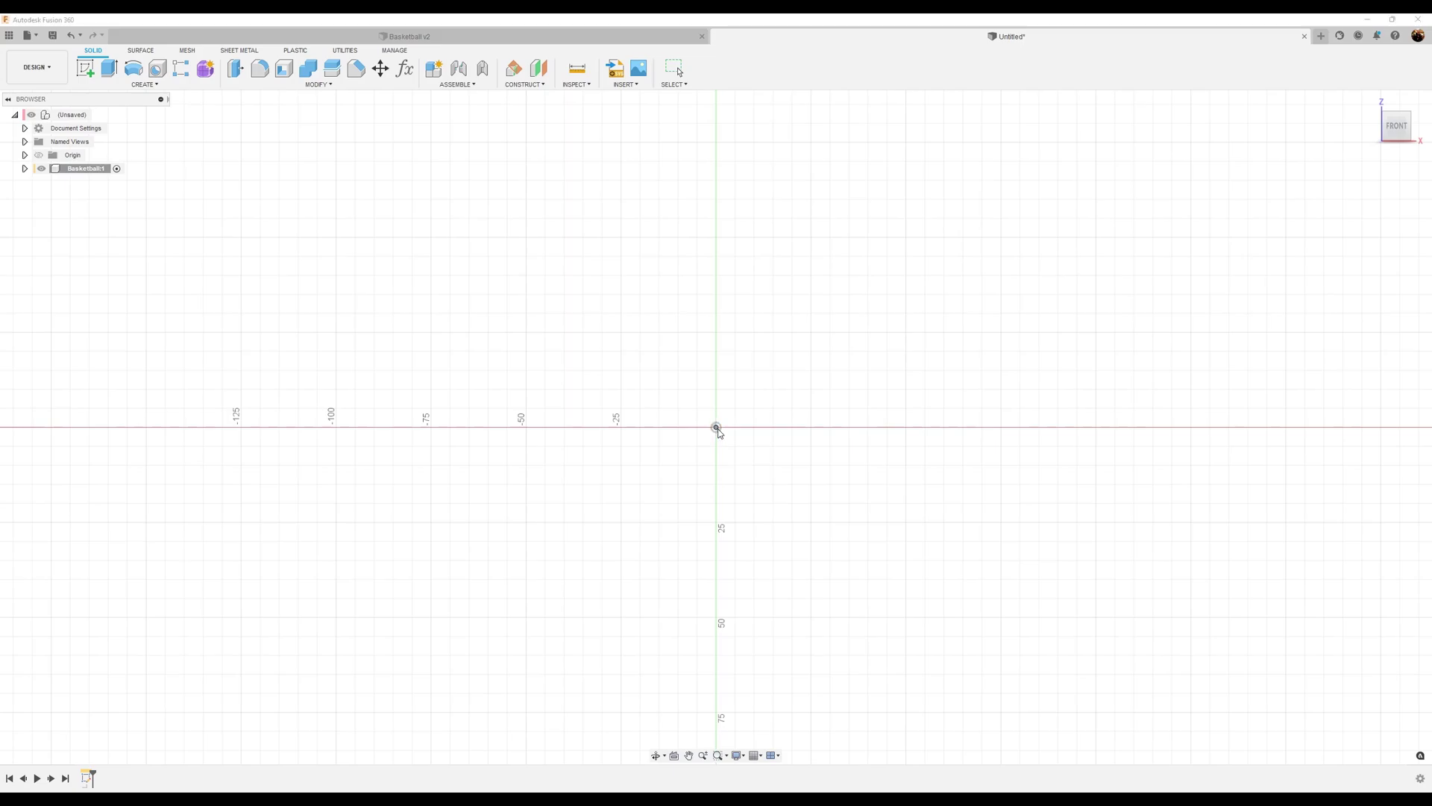
{"action": "left_click", "coordinate": [717, 427]}
{"action": "type", "text": "240"}
{"action": "key", "text": "Return"}
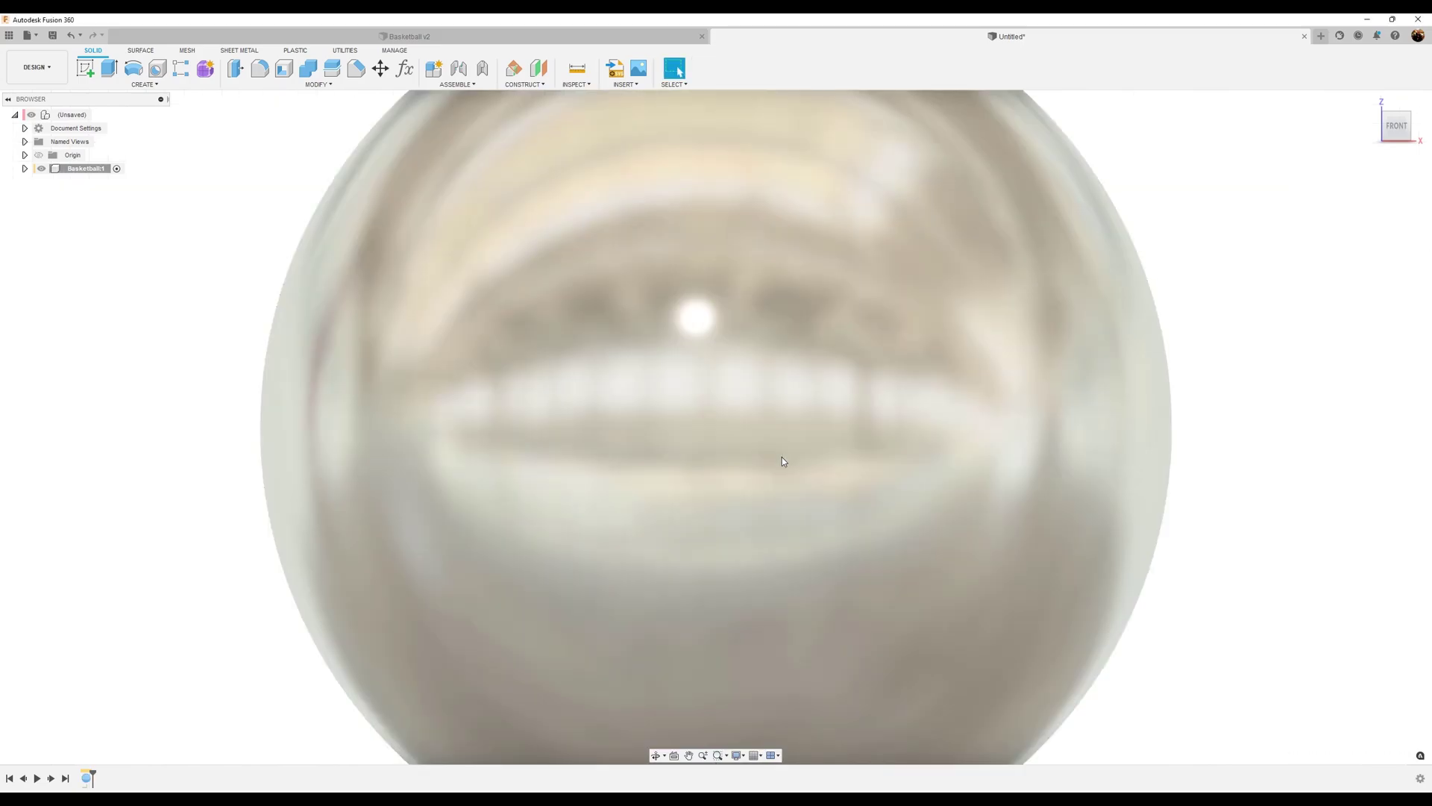
- Split the sphere into two halves using the XZ origin plane as the splitting tool
{"action": "scroll", "coordinate": [782, 457], "scroll_direction": "down", "scroll_amount": 4}
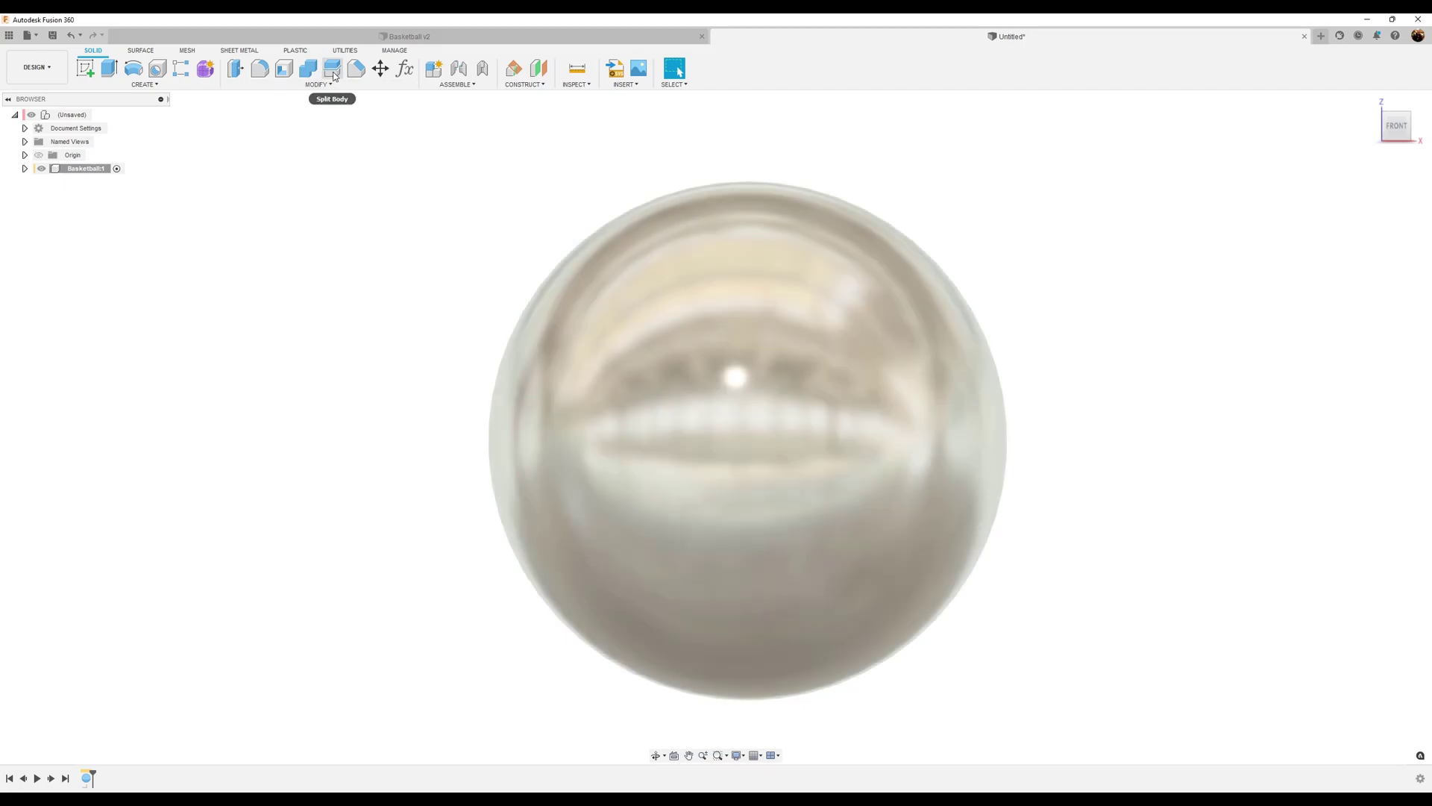
{"action": "left_click", "coordinate": [333, 73]}
{"action": "left_click", "coordinate": [842, 403]}
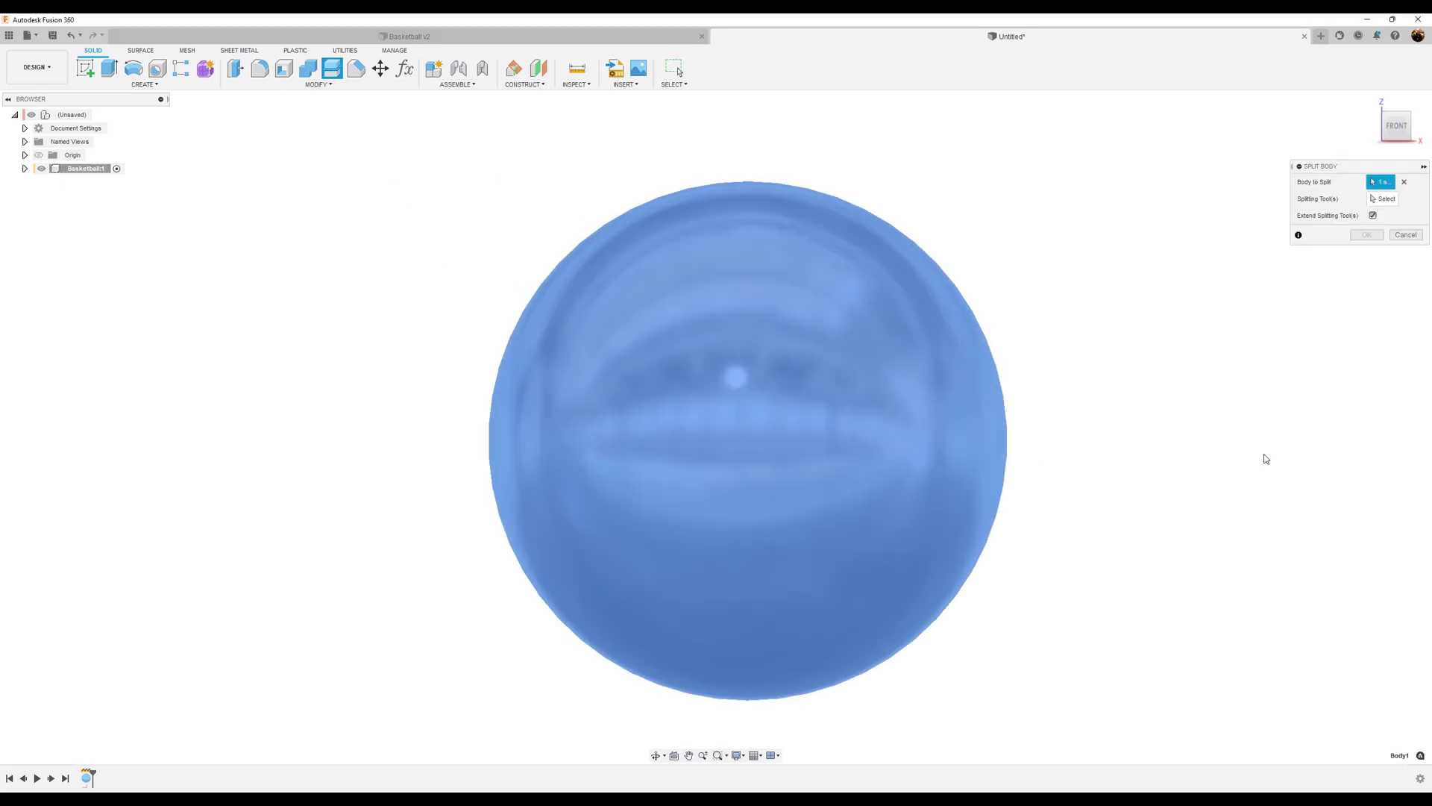
{"action": "left_click", "coordinate": [1384, 199]}
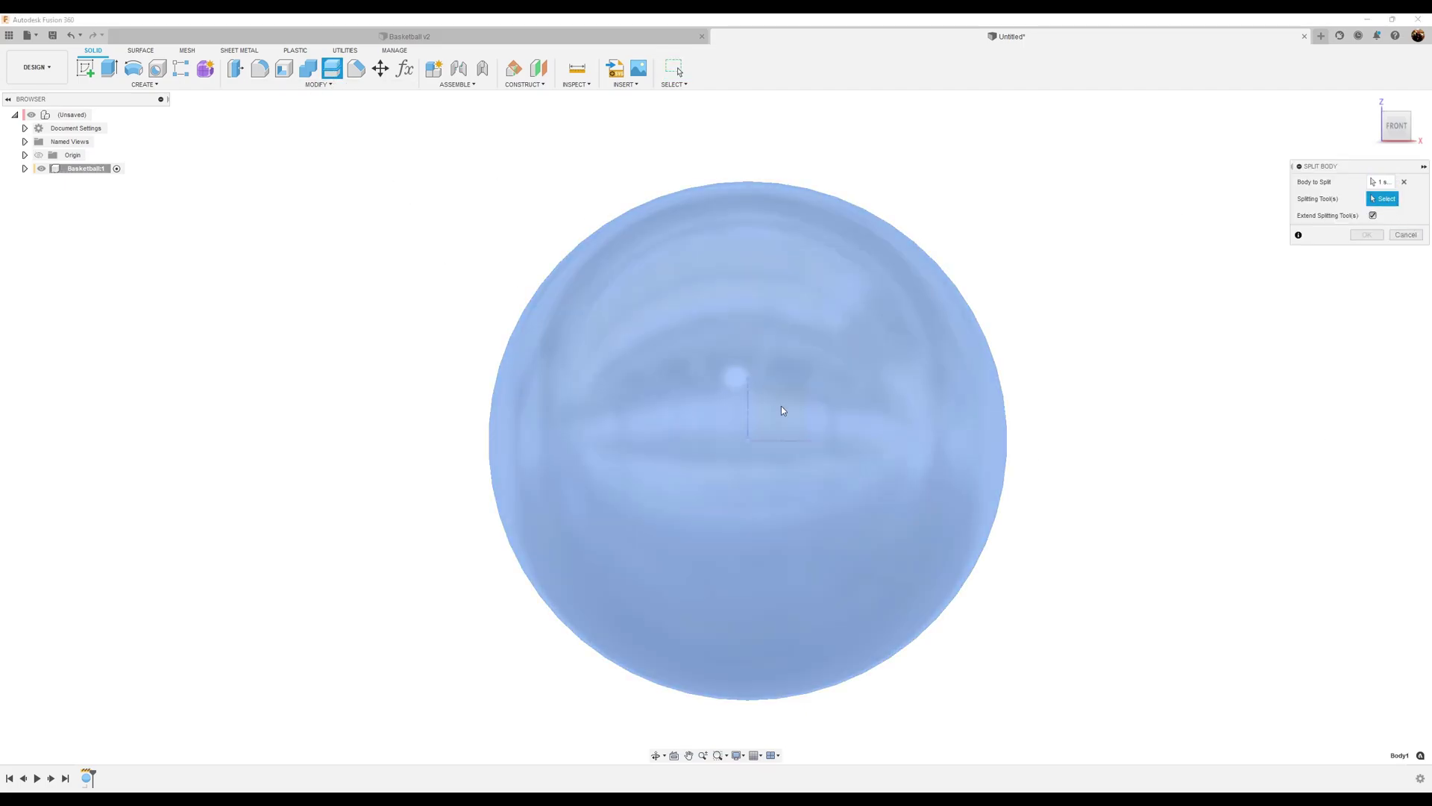
{"action": "left_click", "coordinate": [781, 407]}
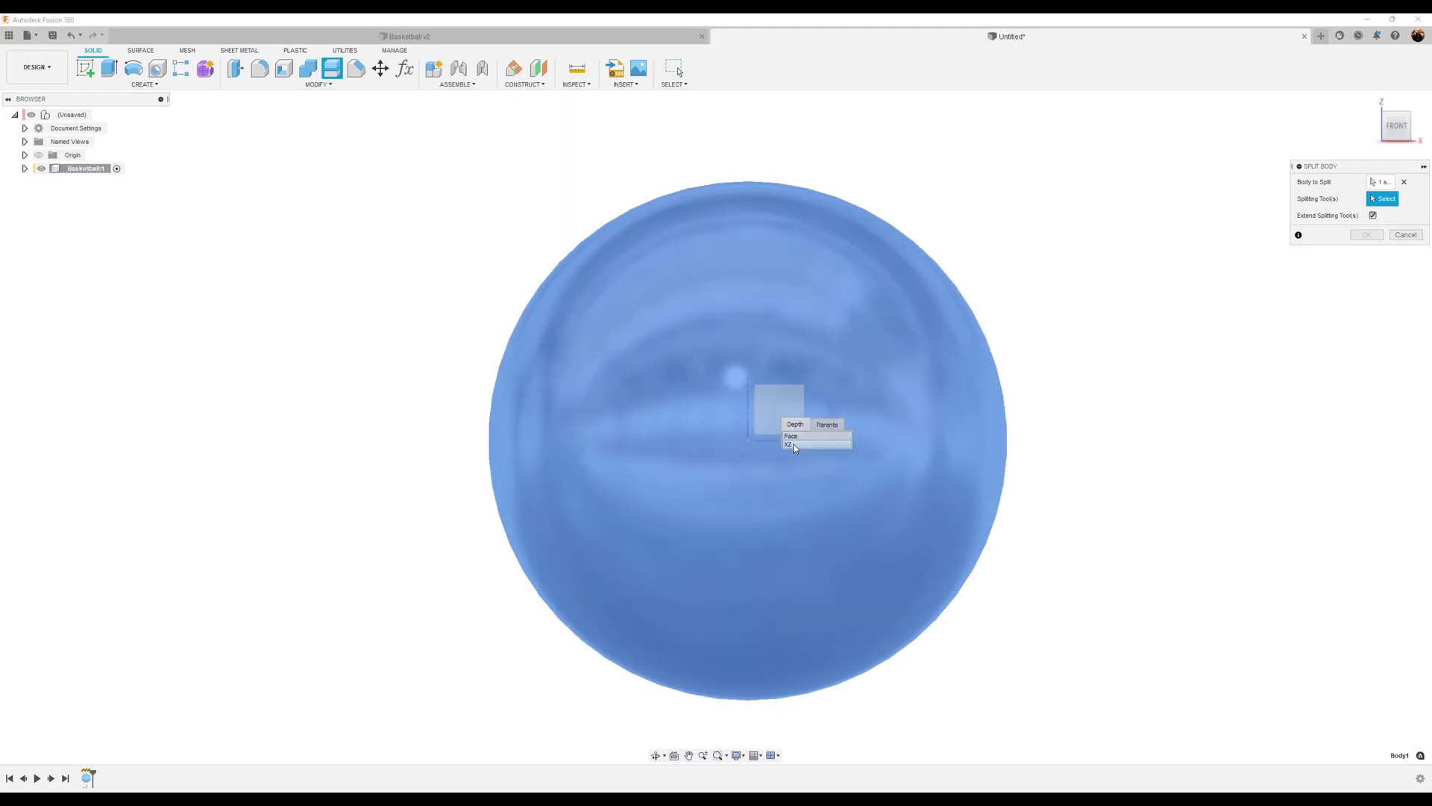
{"action": "left_click", "coordinate": [794, 445]}
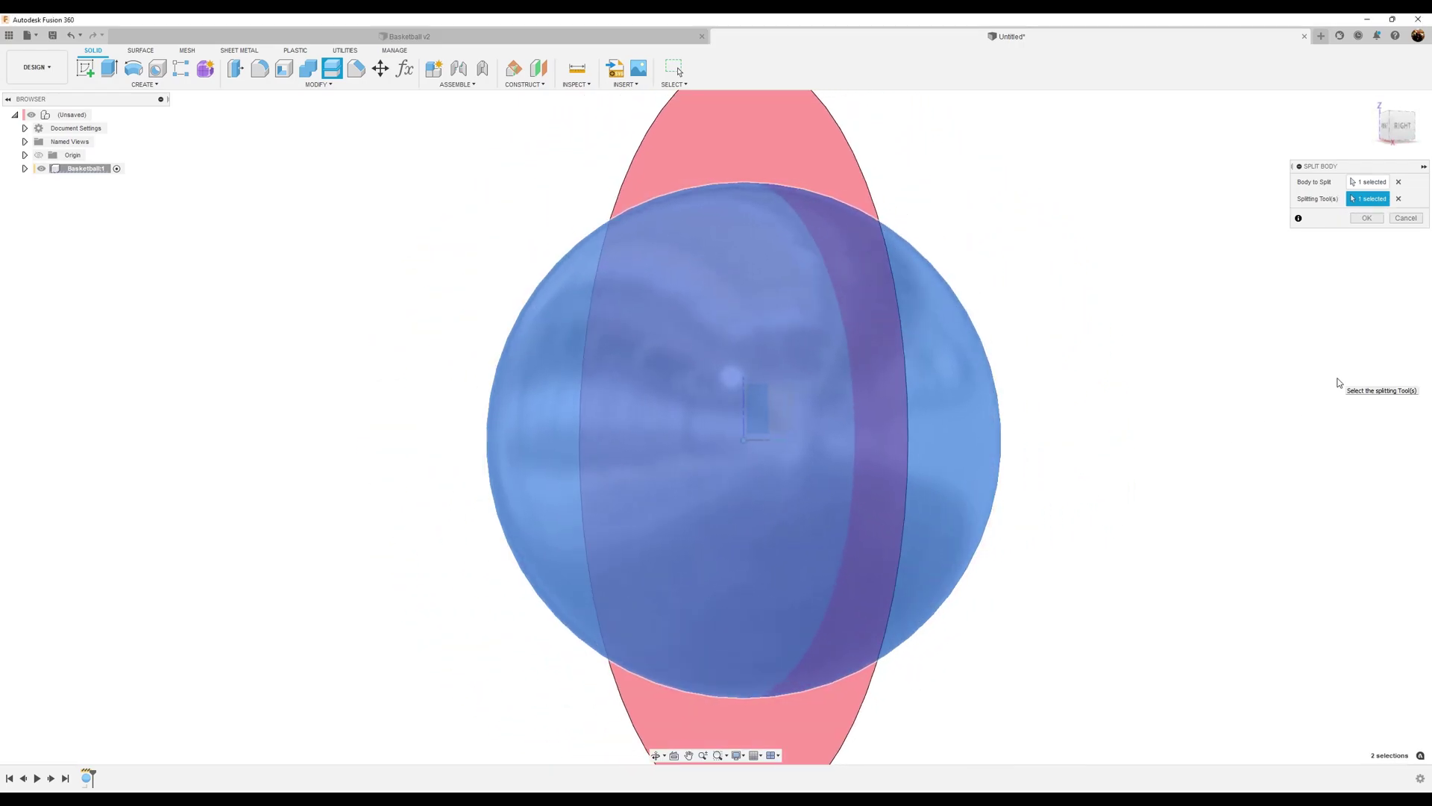
{"action": "left_click", "coordinate": [1377, 218]}
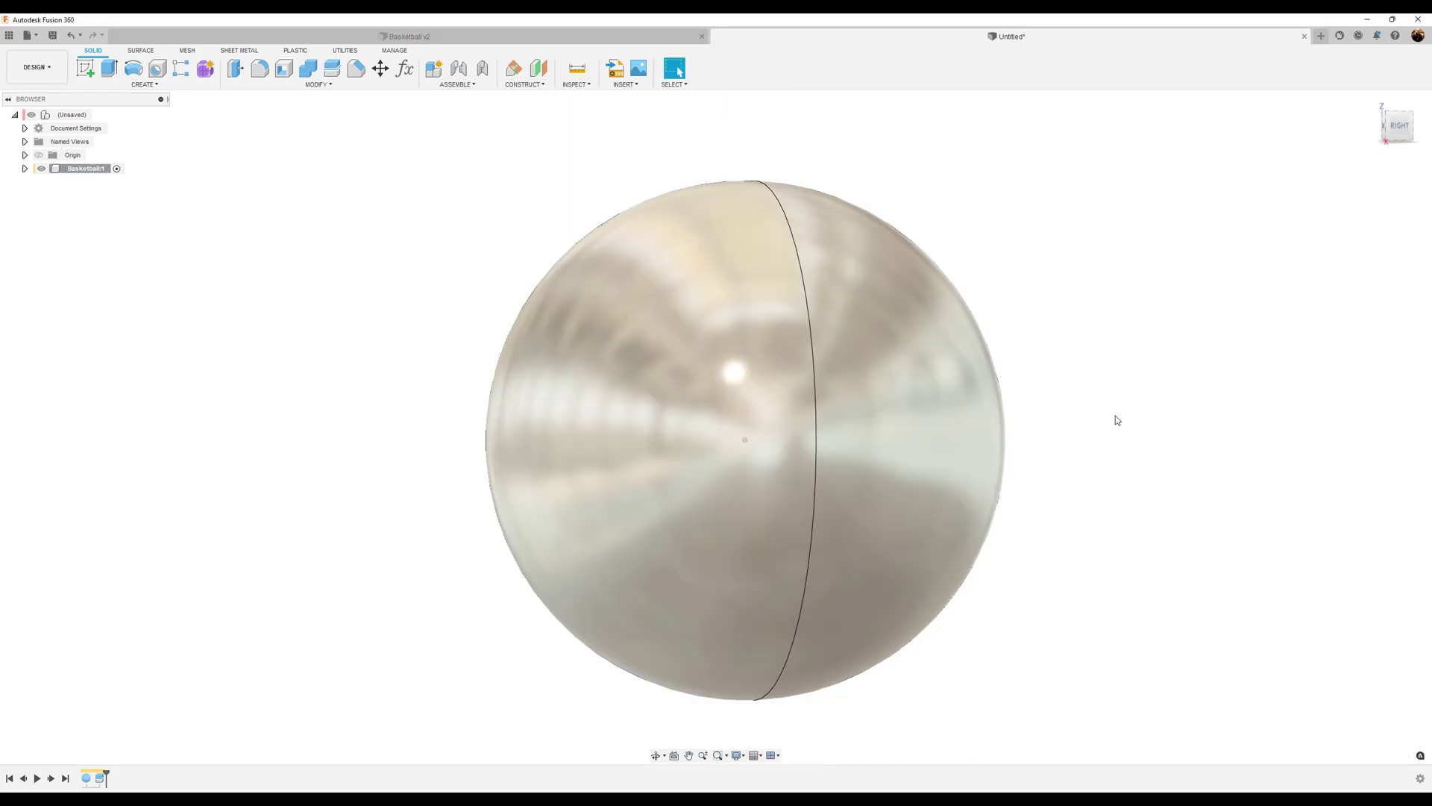
- Hide Body1 of the Basketball component and turn the view to the flat cut face of Body2
{"action": "left_click", "coordinate": [25, 169]}
{"action": "left_click", "coordinate": [35, 196]}
{"action": "left_click", "coordinate": [59, 209]}
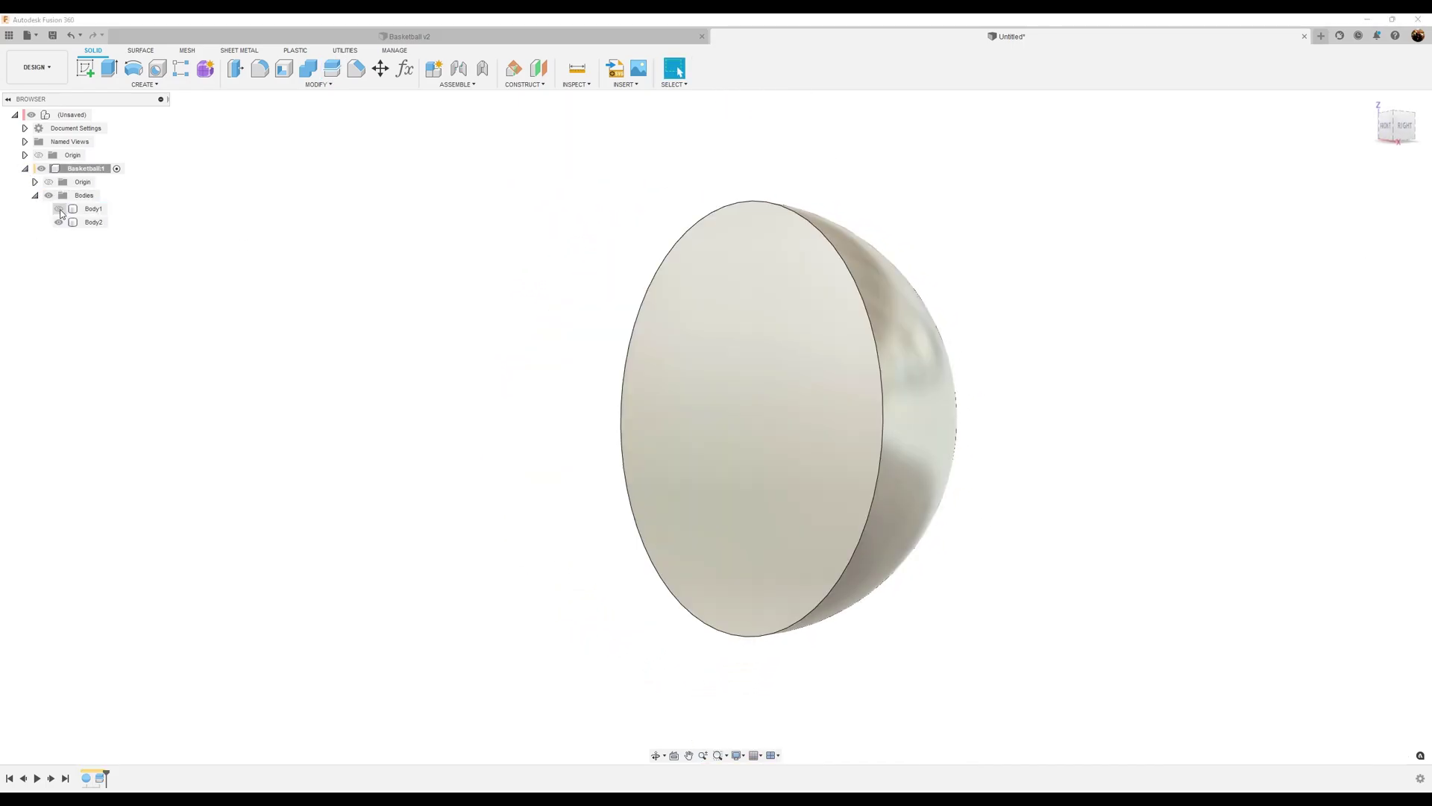
{"action": "middle_click_drag", "start_coordinate": [355, 469], "coordinate": [1208, 459], "text": "shift"}
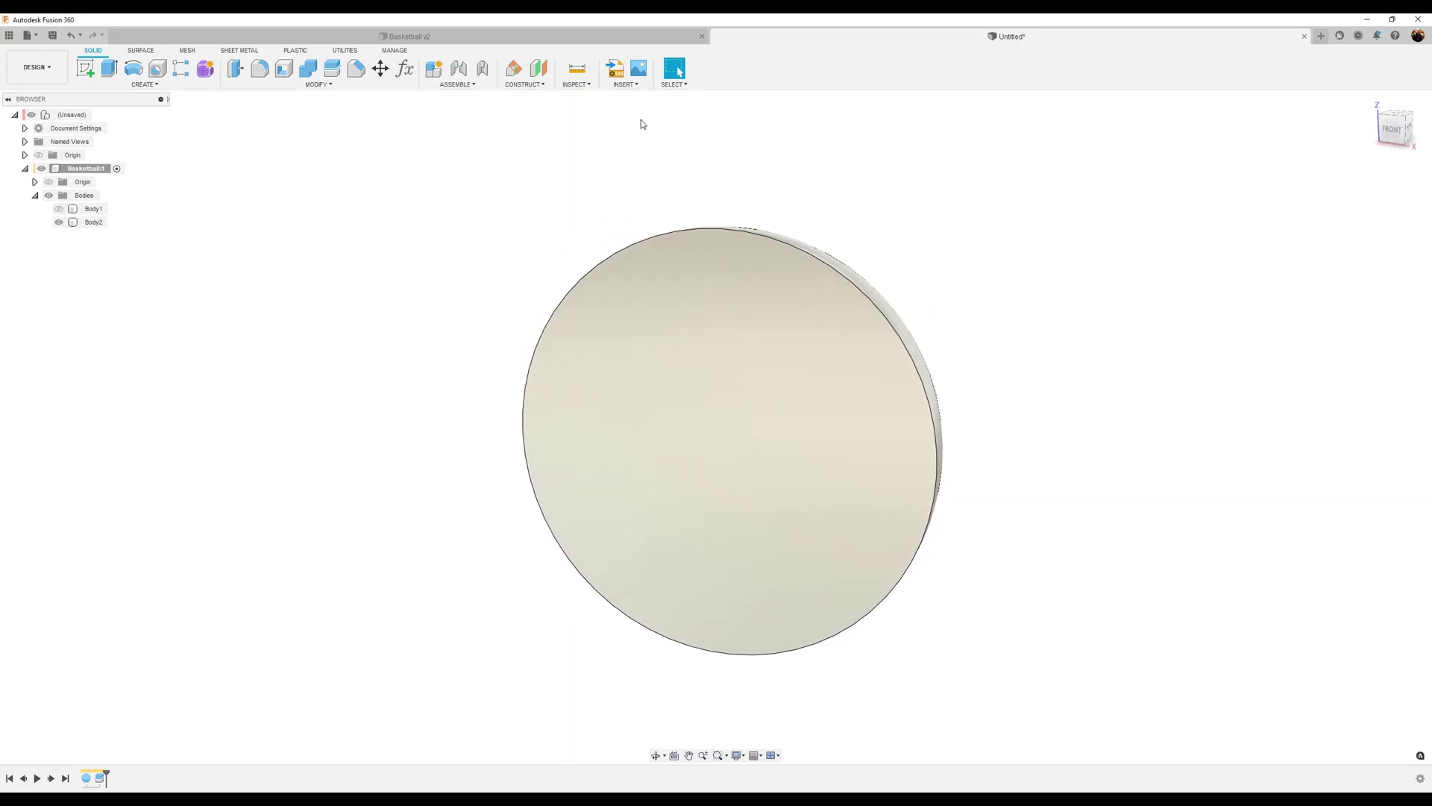
- On the hemisphere's flat face, sketch a construction centre rectangle from the origin, about 173 by 166 mm, with its corner on the circular edge
{"action": "left_click", "coordinate": [85, 68]}
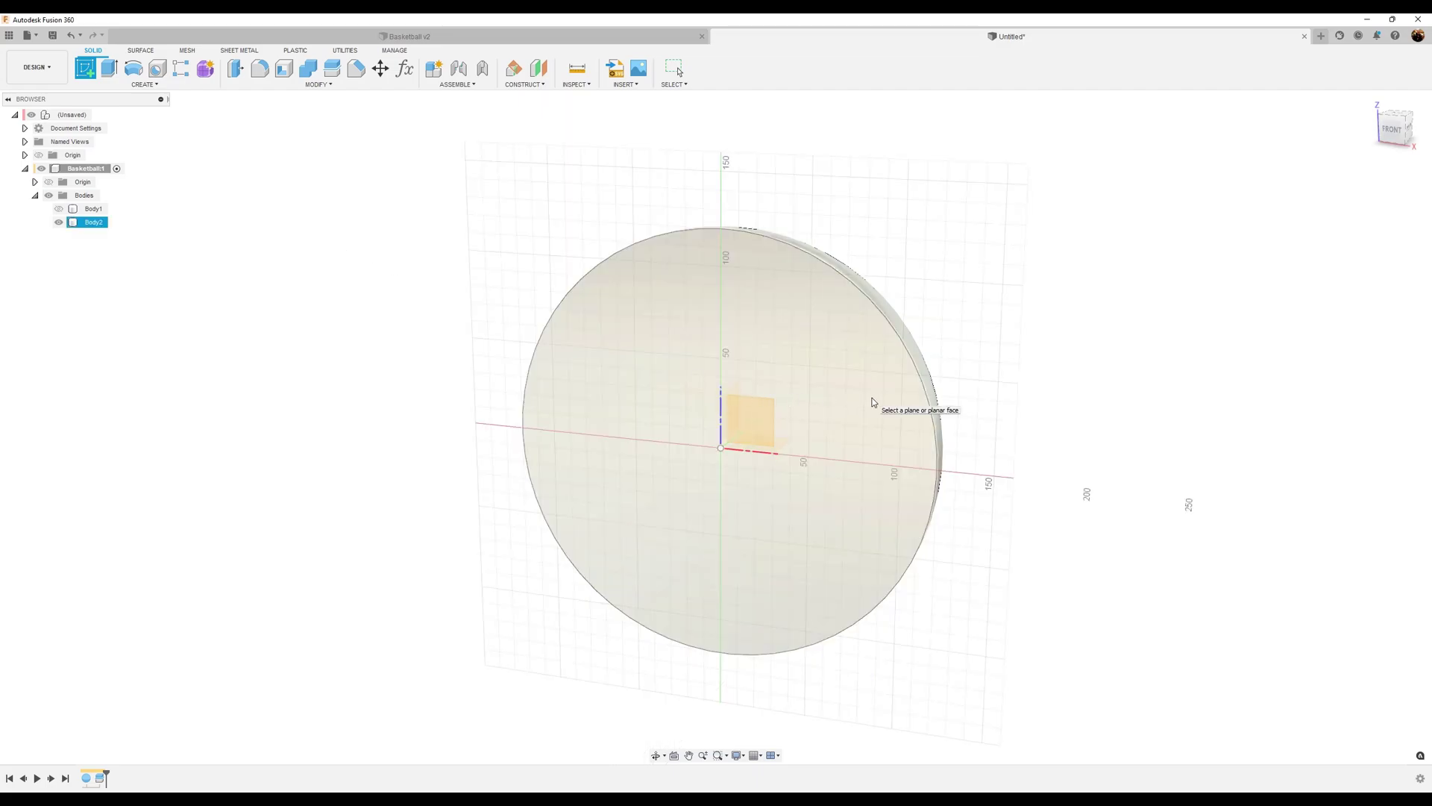
{"action": "left_click", "coordinate": [873, 401]}
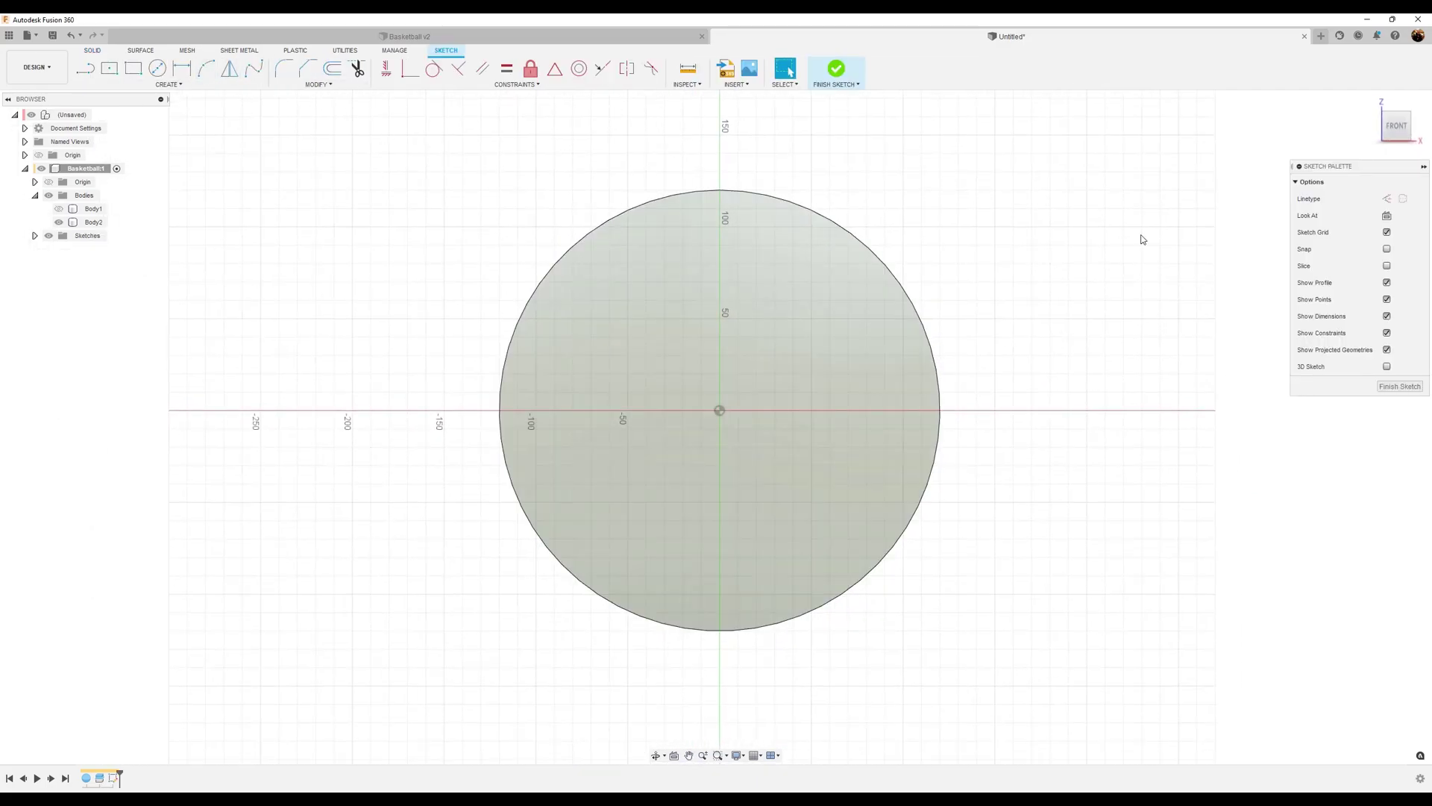
{"action": "left_click", "coordinate": [1388, 199]}
{"action": "left_click", "coordinate": [110, 68]}
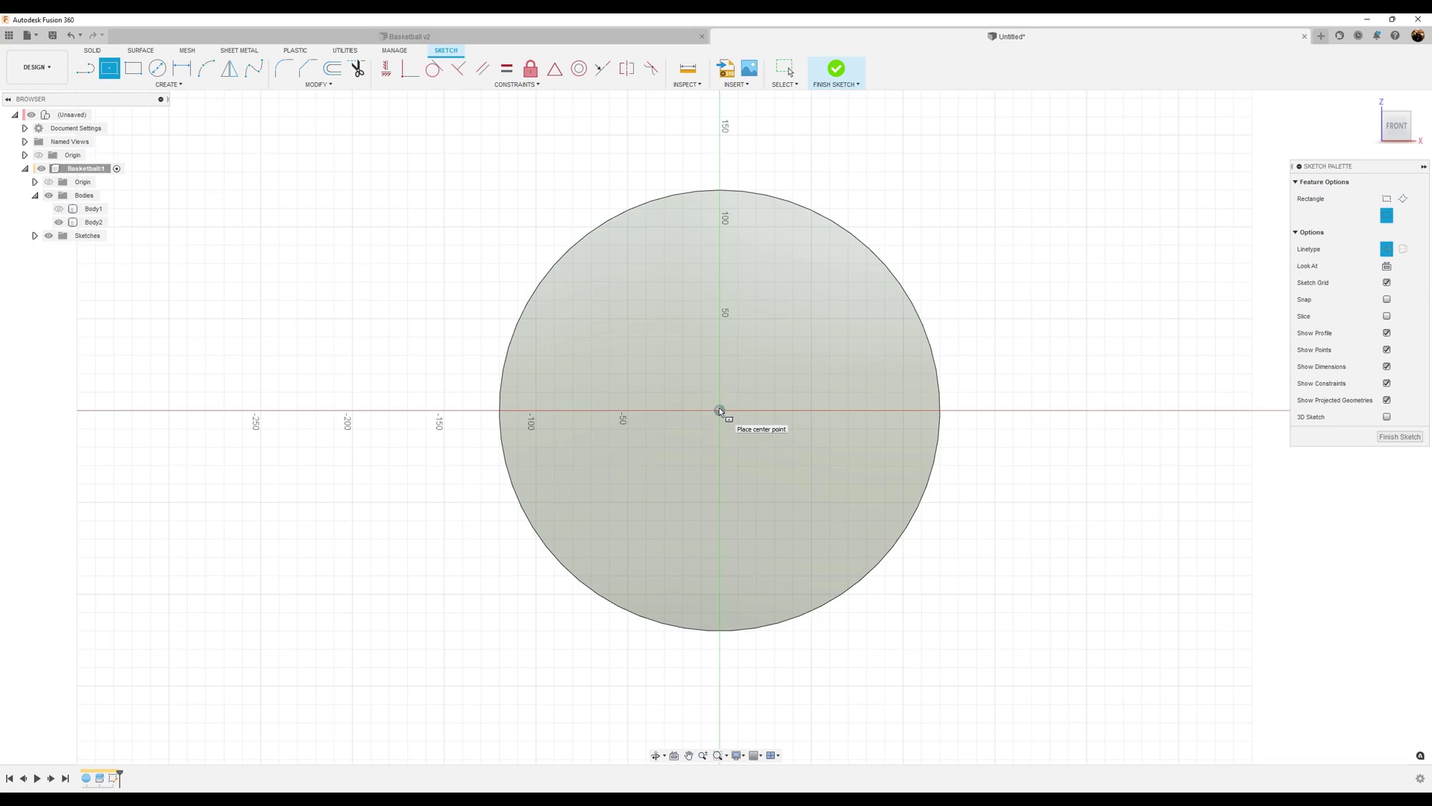
{"action": "left_click", "coordinate": [720, 410]}
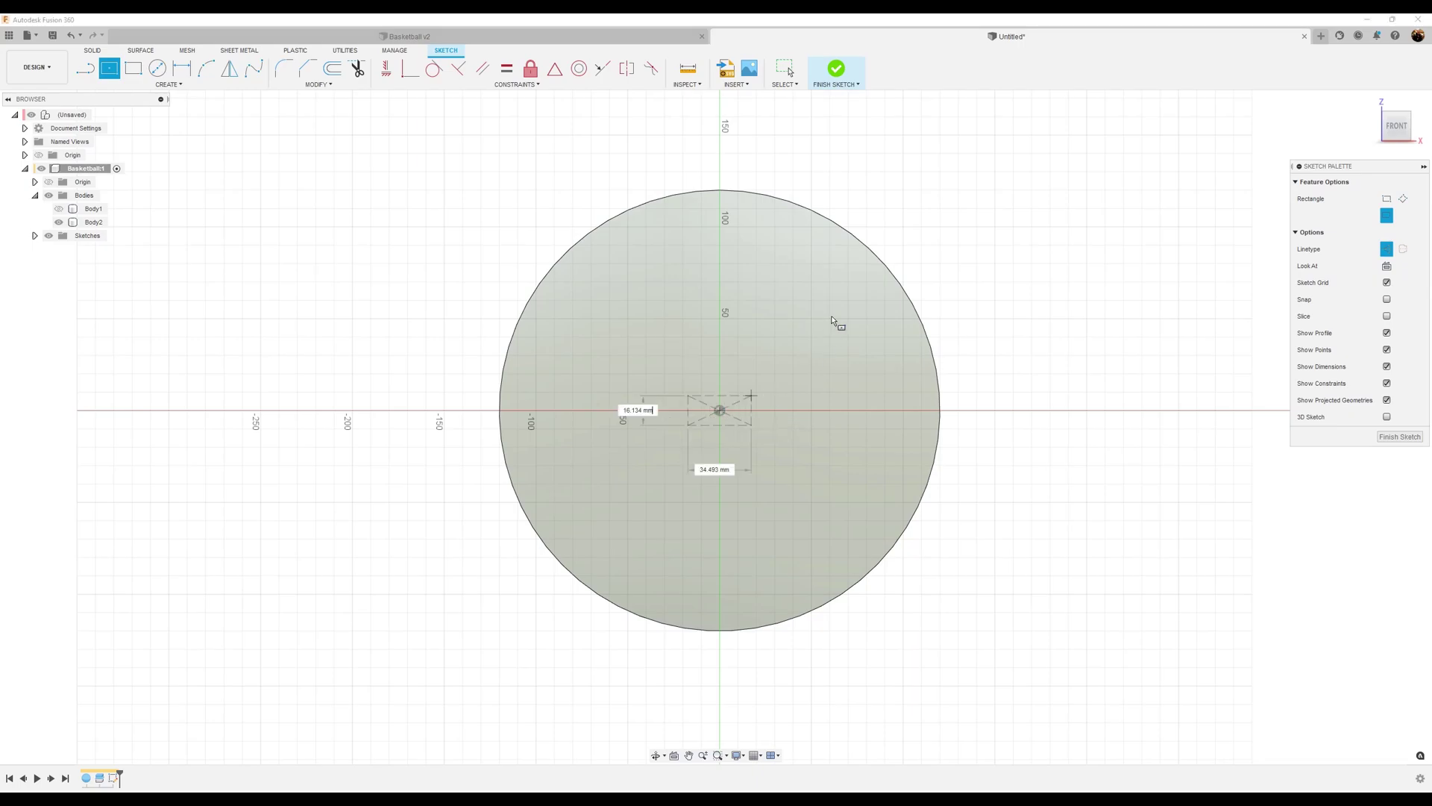
{"action": "left_click", "coordinate": [879, 258]}
- Apply an Equal constraint between the construction rectangle's upper horizontal side and its left vertical side
{"action": "scroll", "coordinate": [585, 138], "scroll_direction": "up", "scroll_amount": 1}
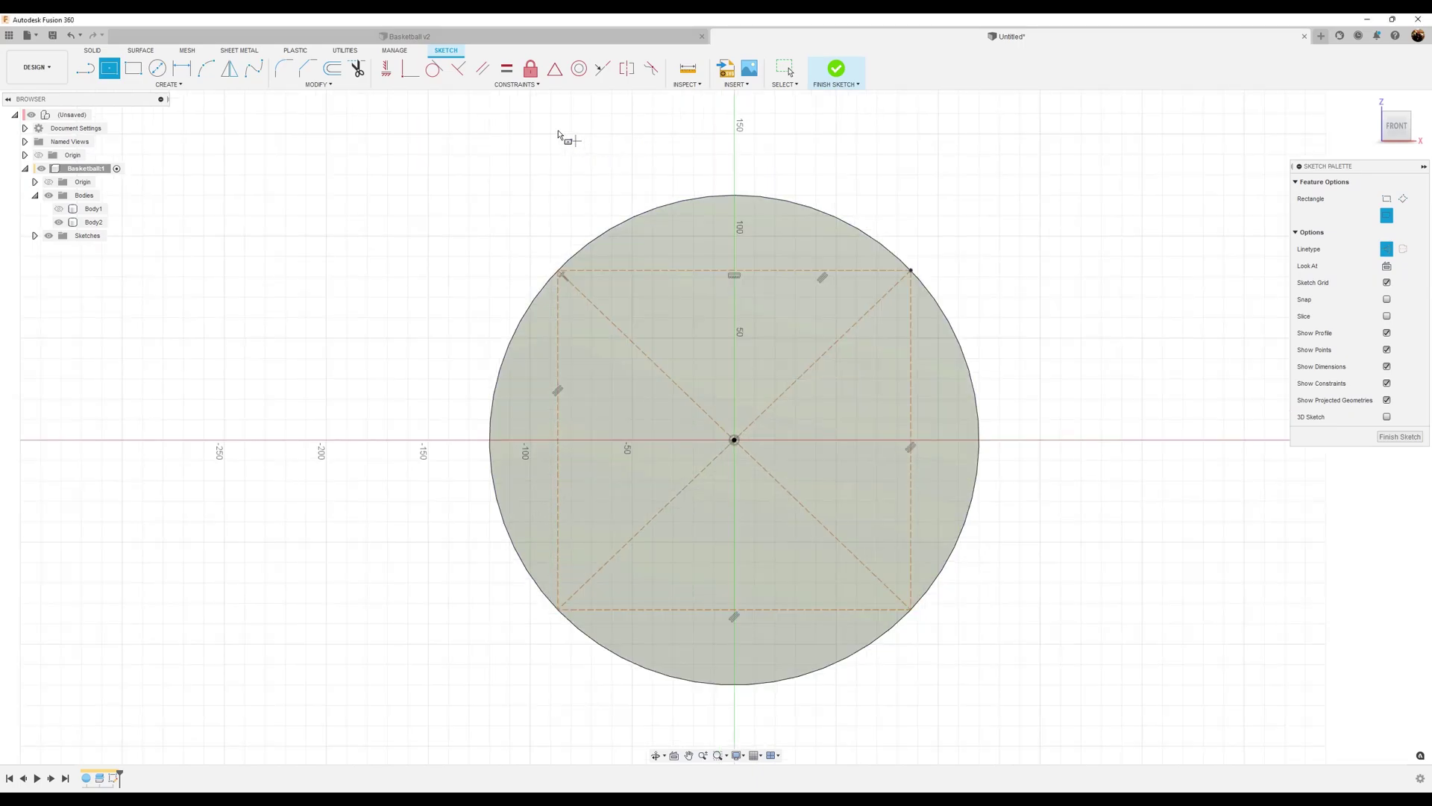
{"action": "left_click", "coordinate": [511, 74]}
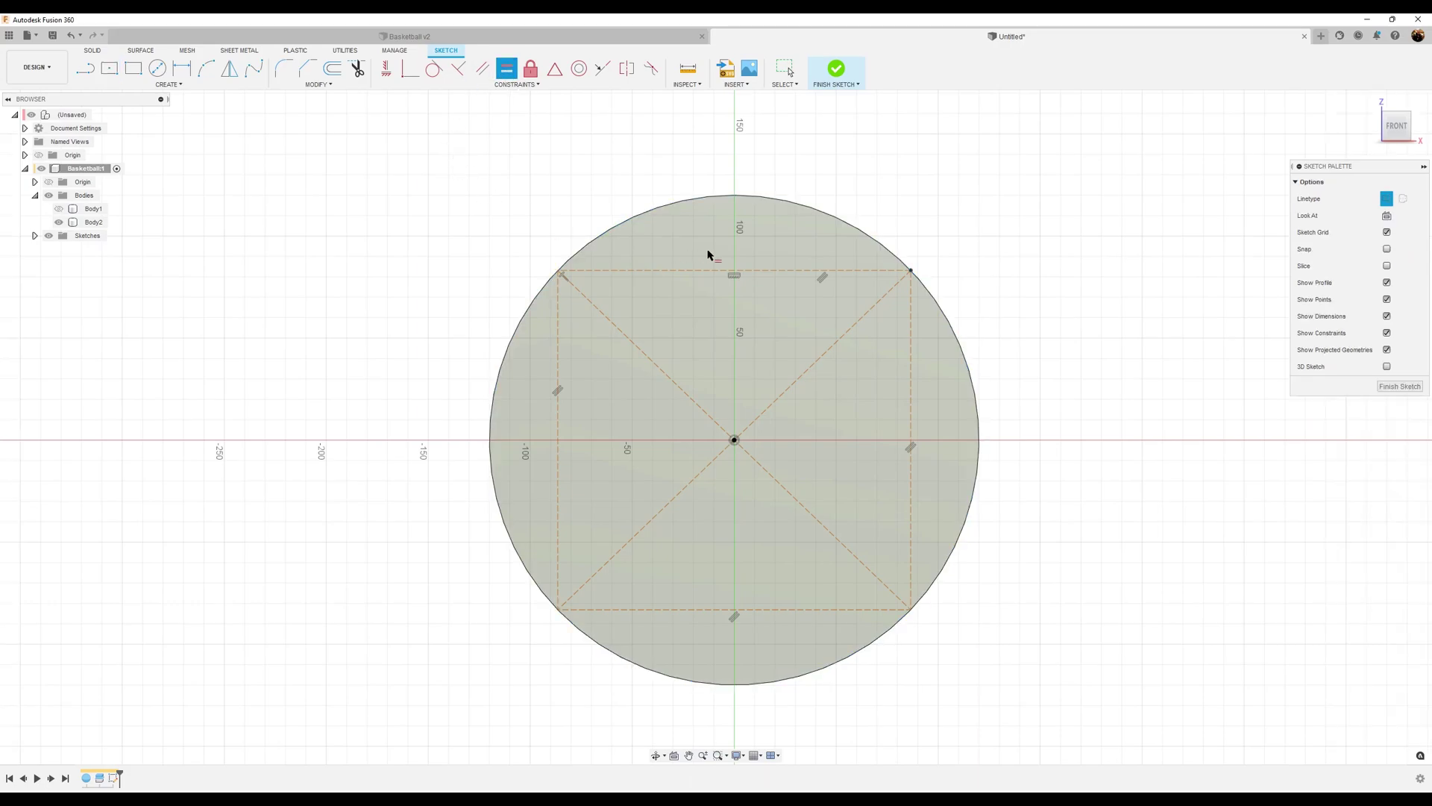
{"action": "left_click", "coordinate": [759, 270]}
{"action": "left_click", "coordinate": [559, 386]}
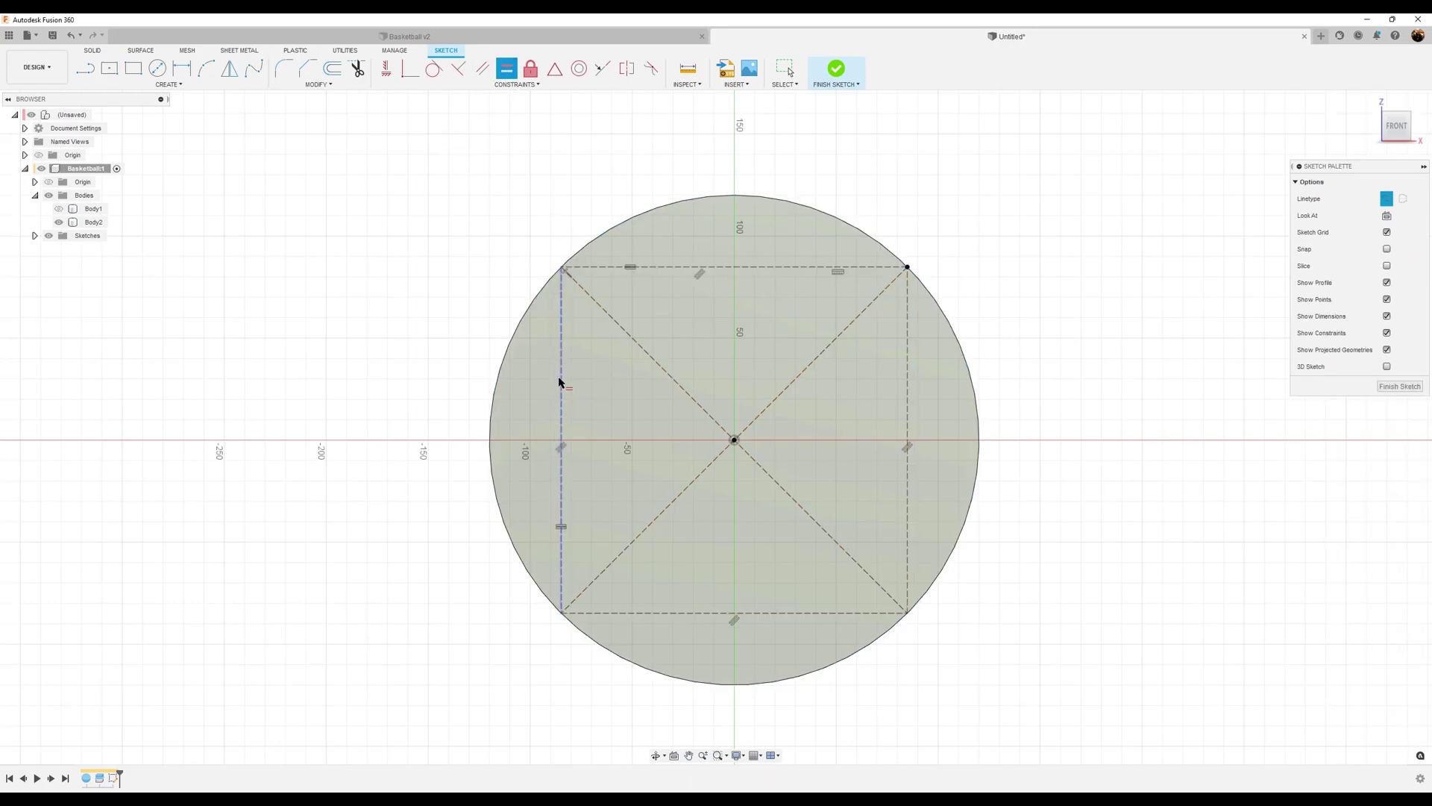
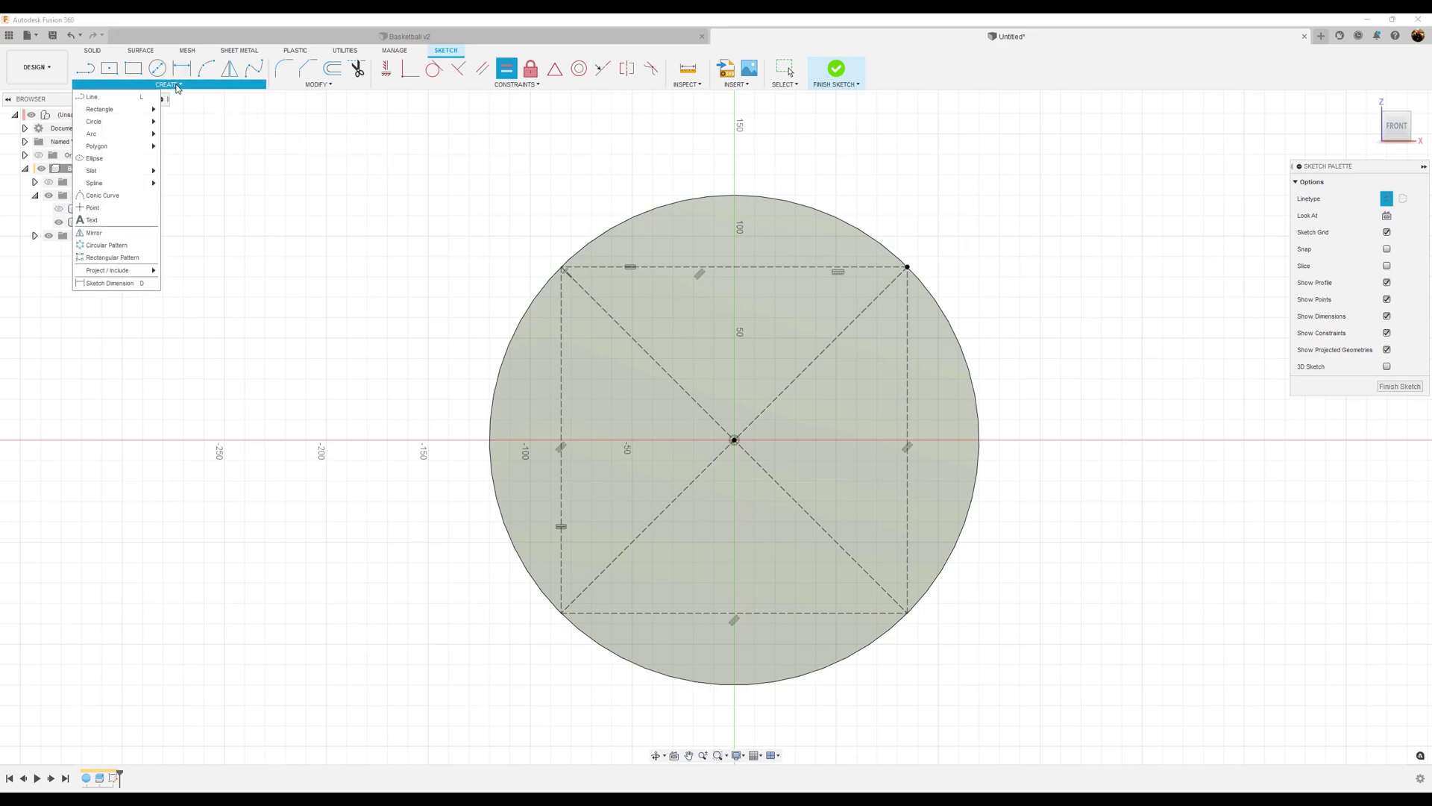
{"action": "mouse_move", "coordinate": [106, 185]}
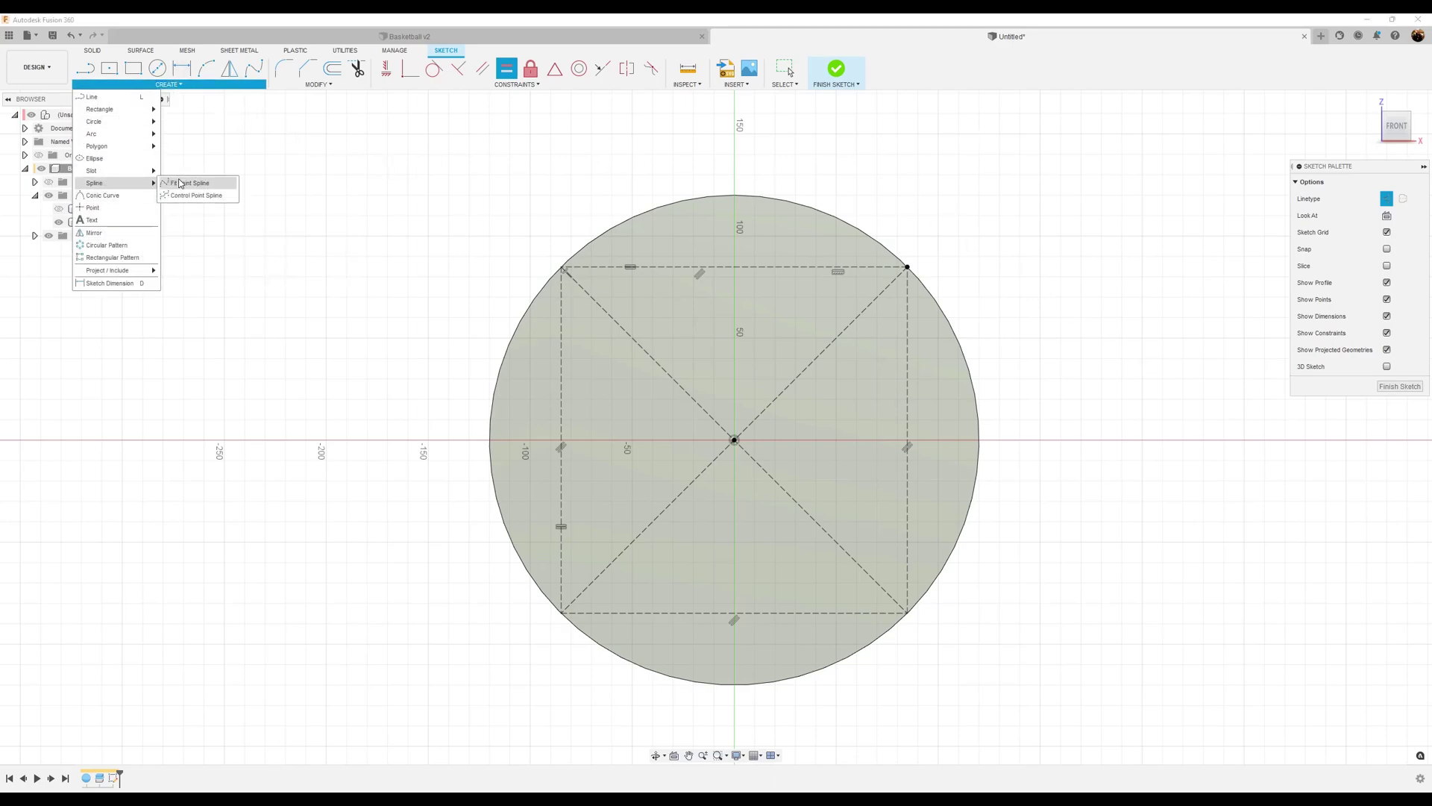
{"action": "left_click", "coordinate": [197, 195]}
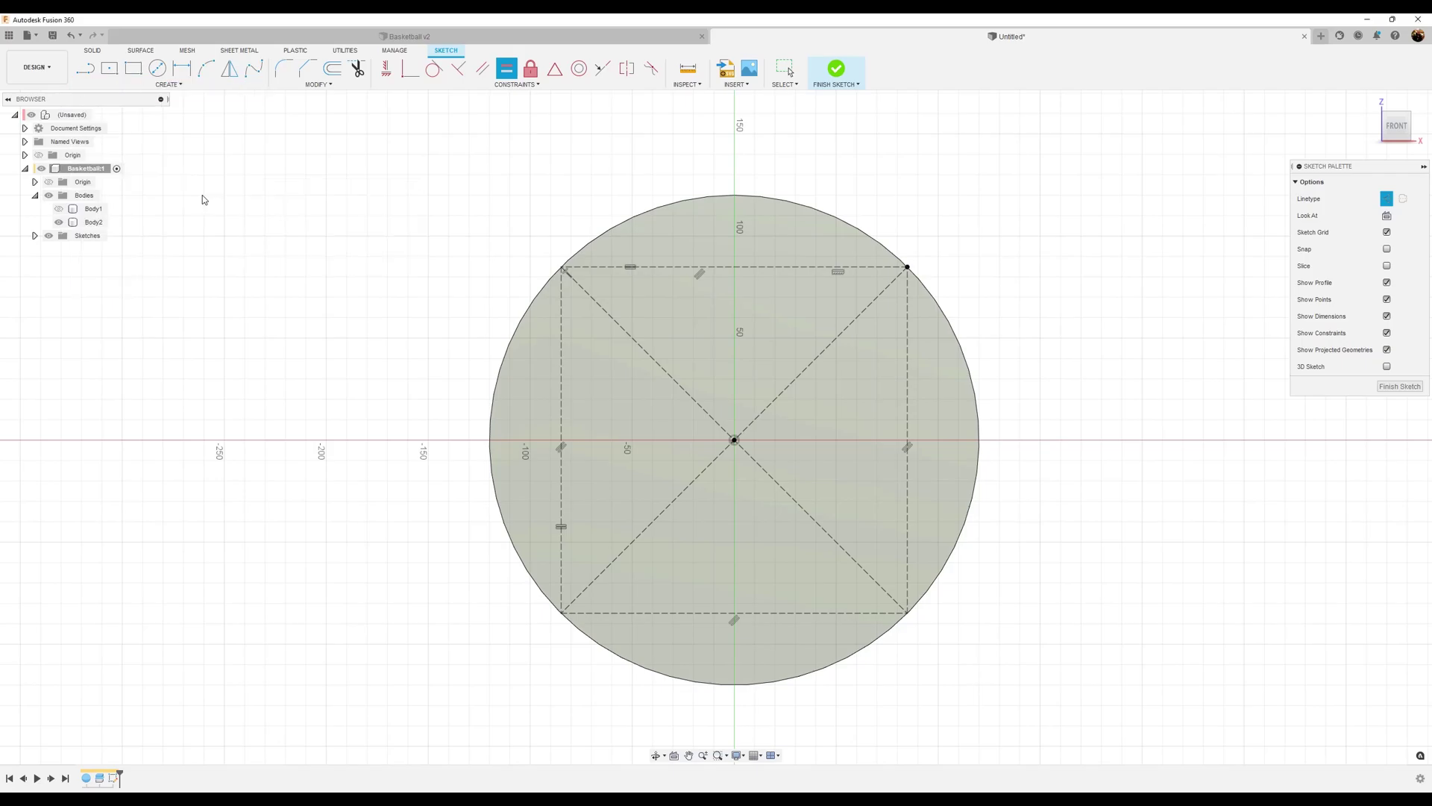
{"action": "left_click", "coordinate": [562, 267]}
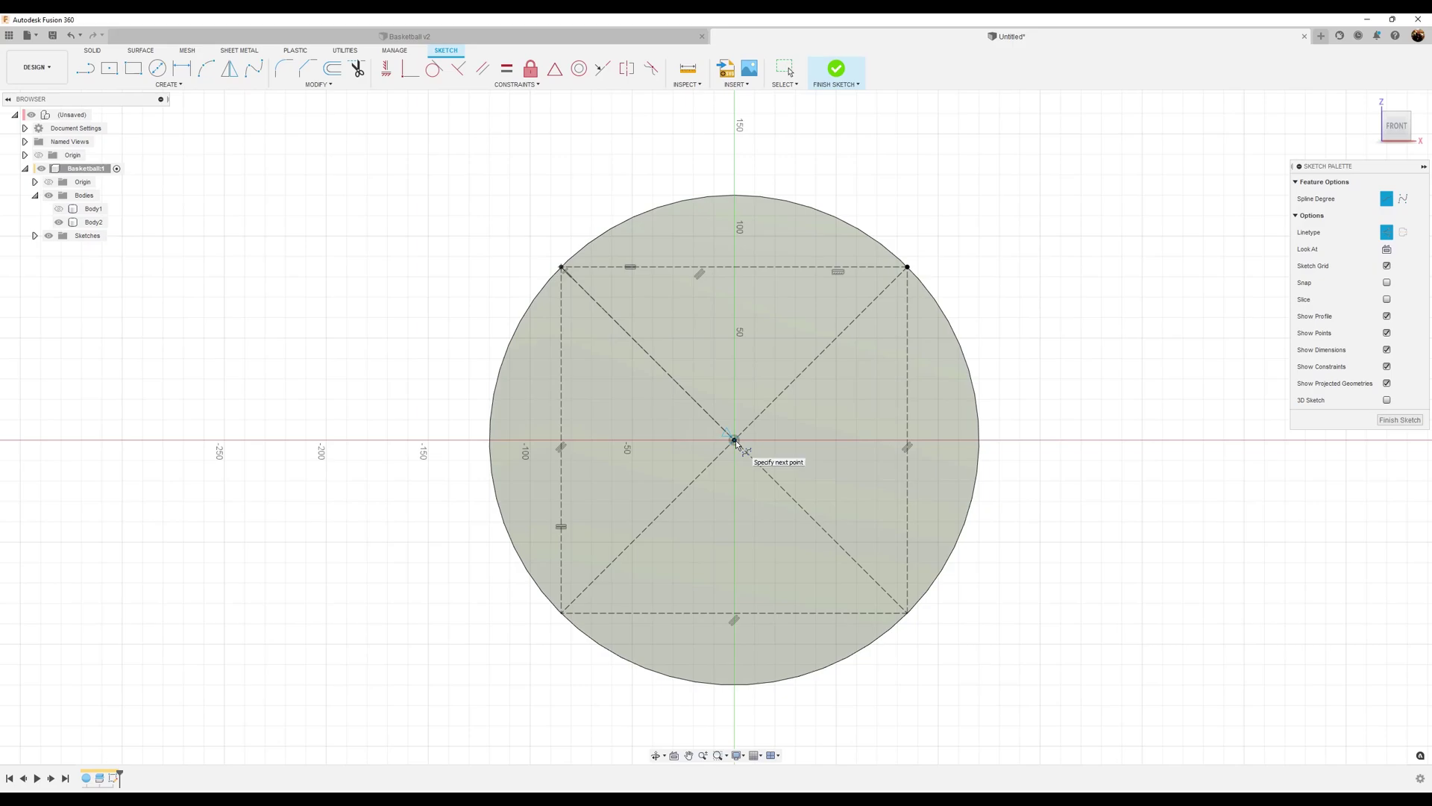
{"action": "key", "text": "Escape"}
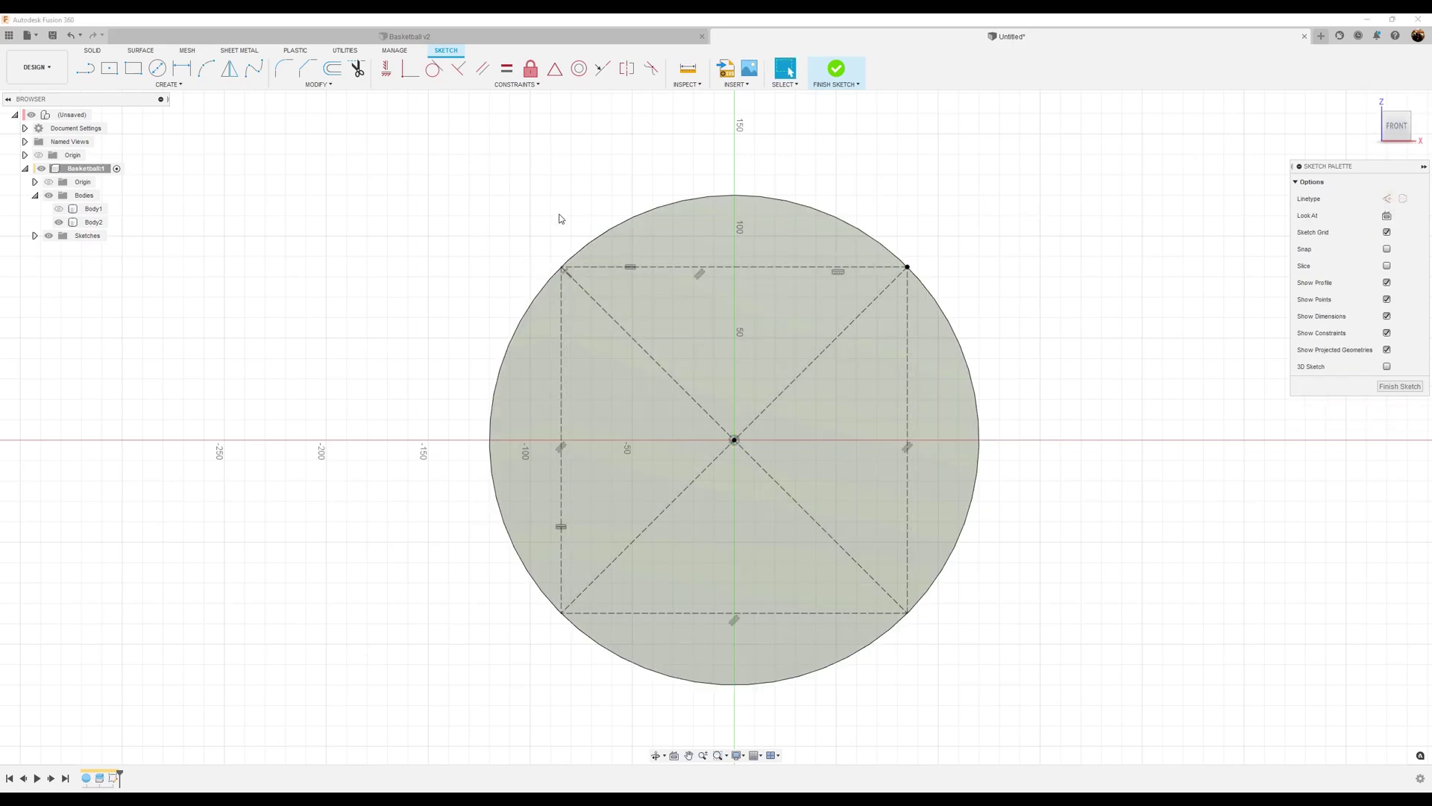
- Draw a control point spline from the rectangle's upper-left corner, via the centre point, to its upper-right corner
{"action": "left_click", "coordinate": [168, 84]}
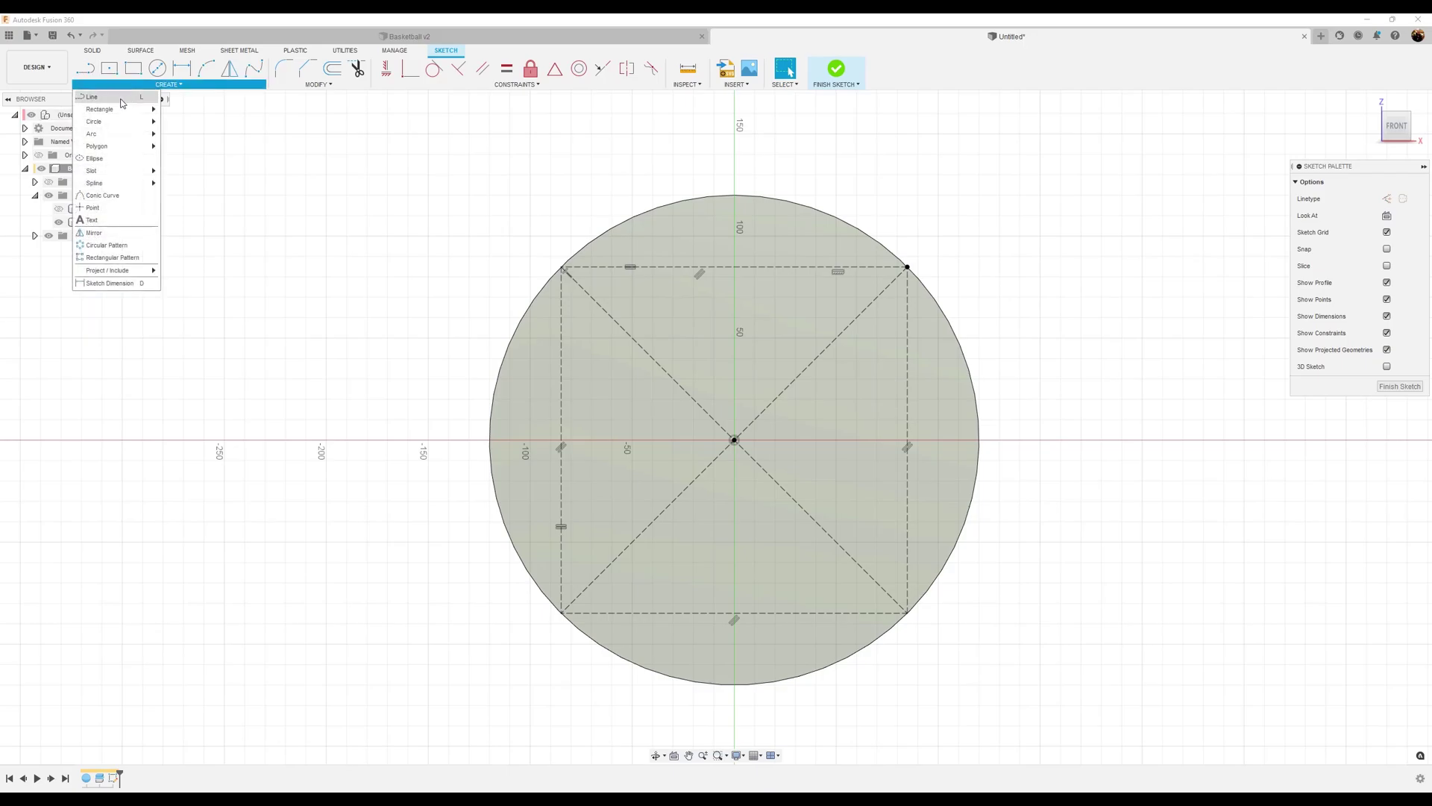
{"action": "mouse_move", "coordinate": [142, 182]}
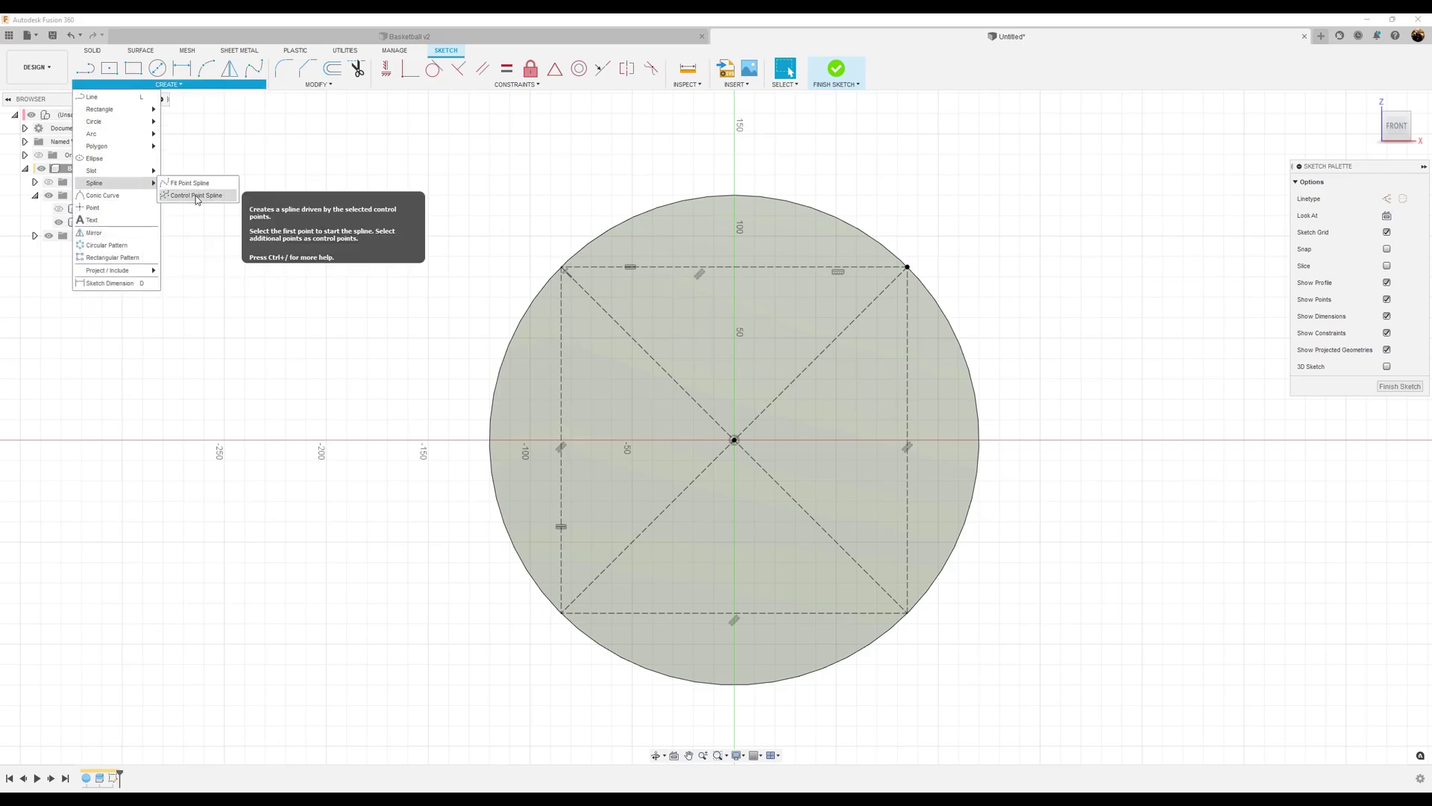
{"action": "left_click", "coordinate": [196, 195]}
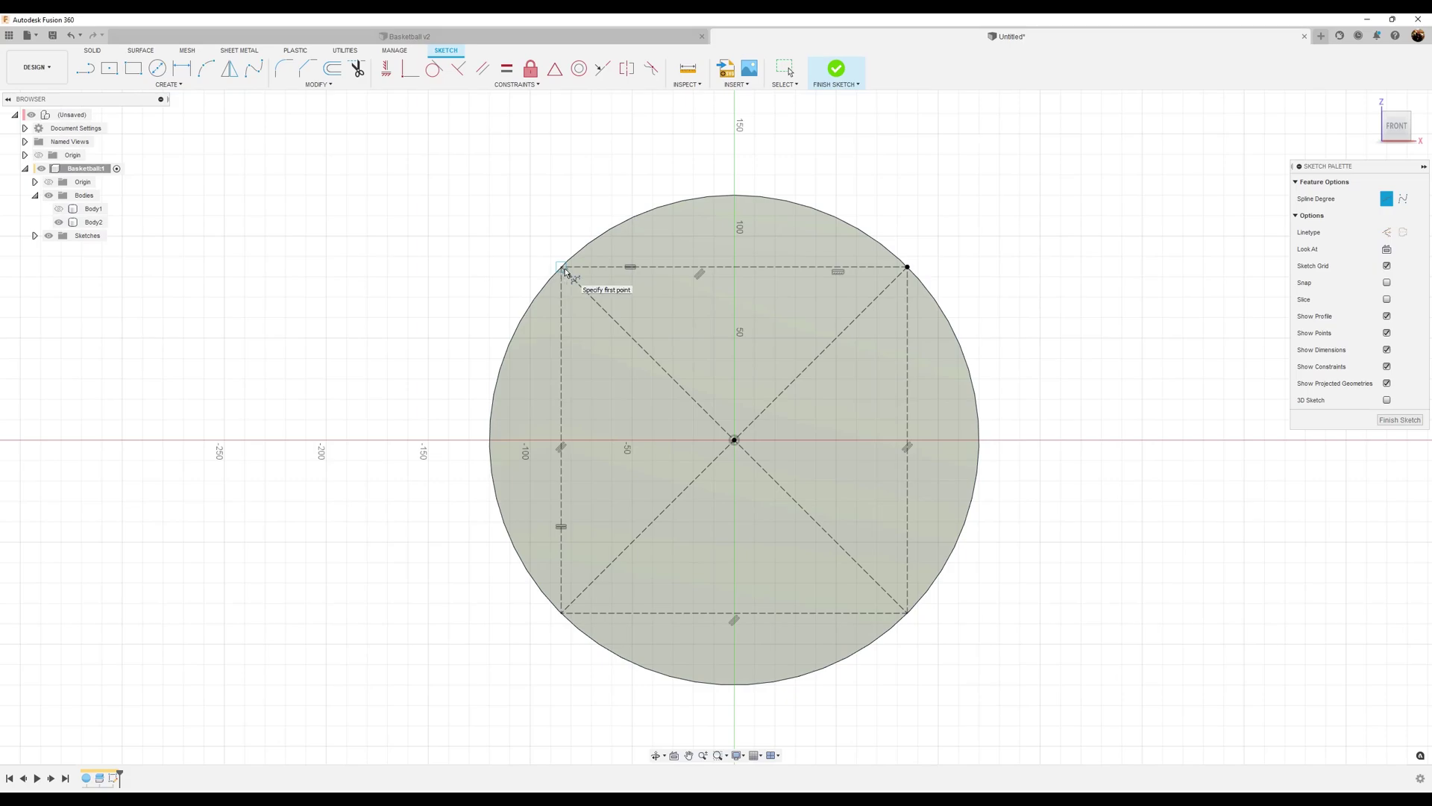
{"action": "left_click", "coordinate": [735, 442]}
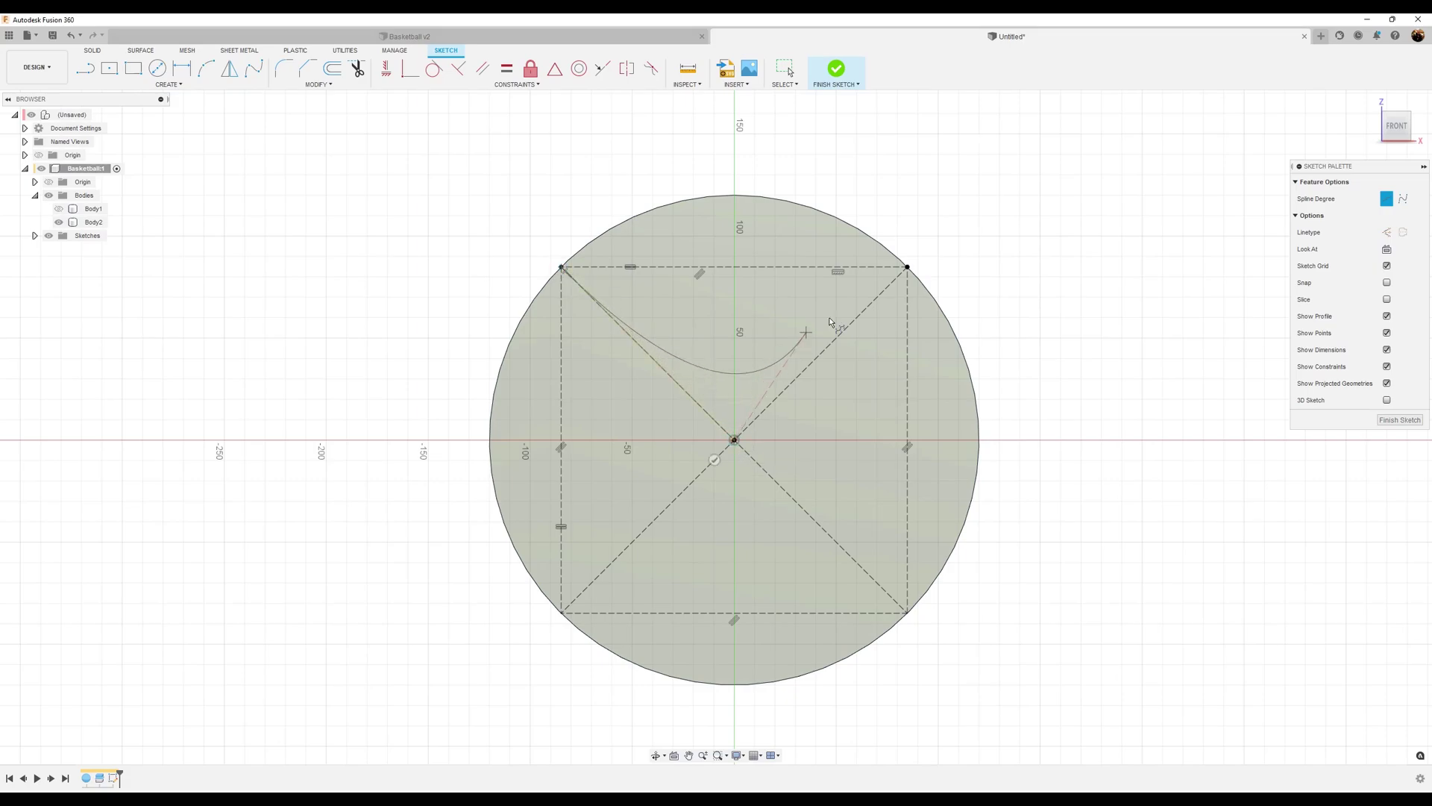
{"action": "left_click", "coordinate": [908, 267]}
{"action": "left_click", "coordinate": [930, 290]}
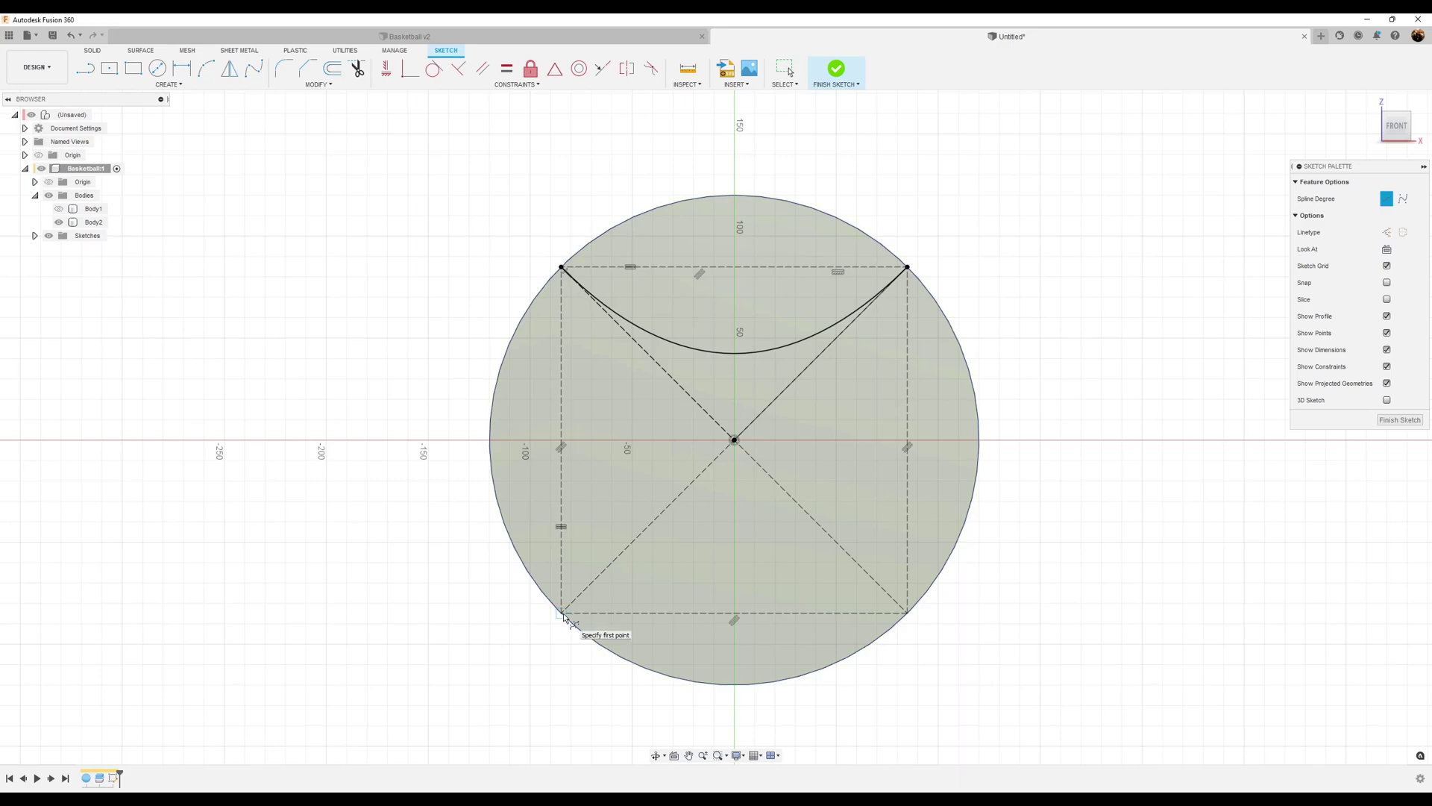
- Draw a matching control point spline between the rectangle's two lower corners, using the centre as its middle control point
{"action": "left_click", "coordinate": [735, 441]}
{"action": "left_click", "coordinate": [908, 613]}
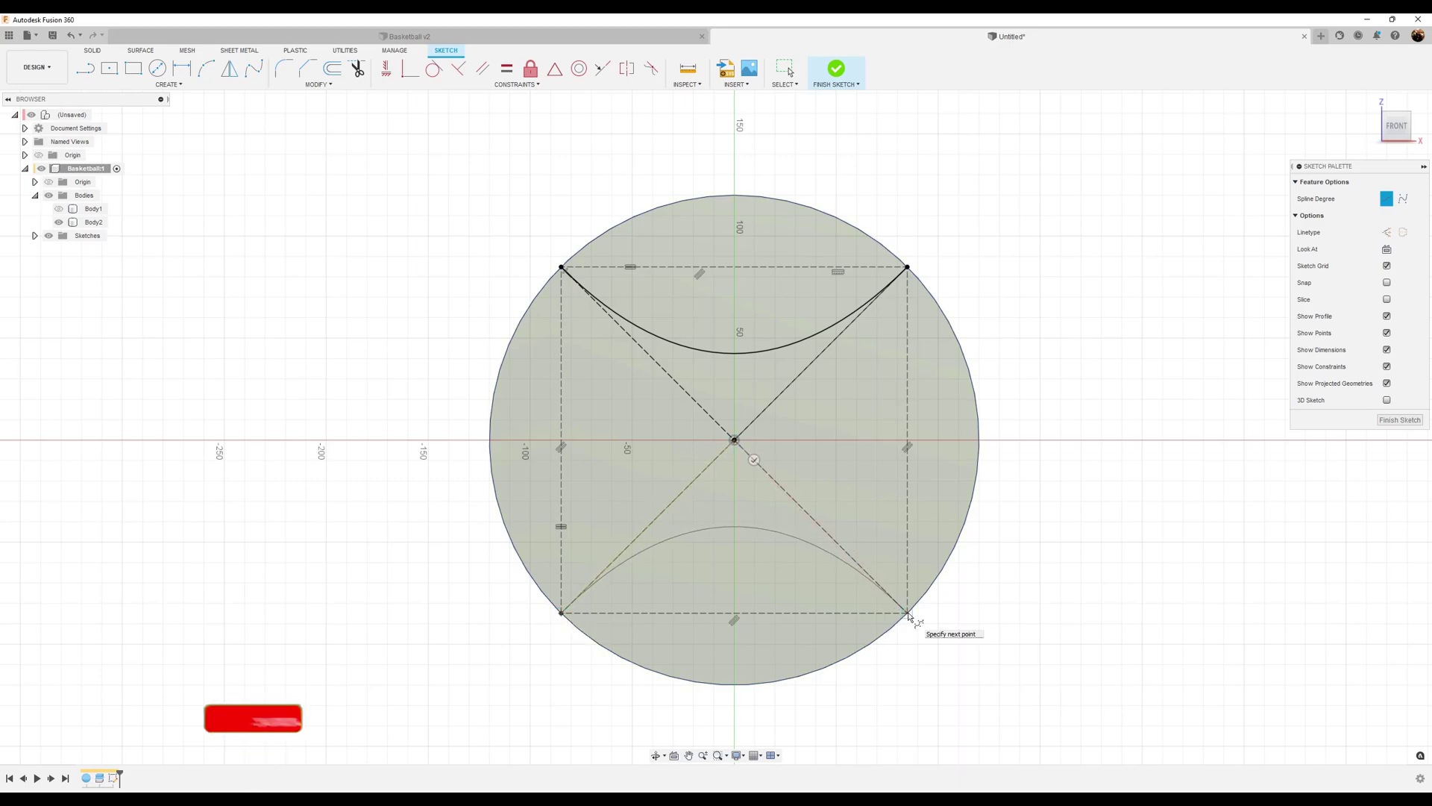
{"action": "left_click", "coordinate": [888, 631]}
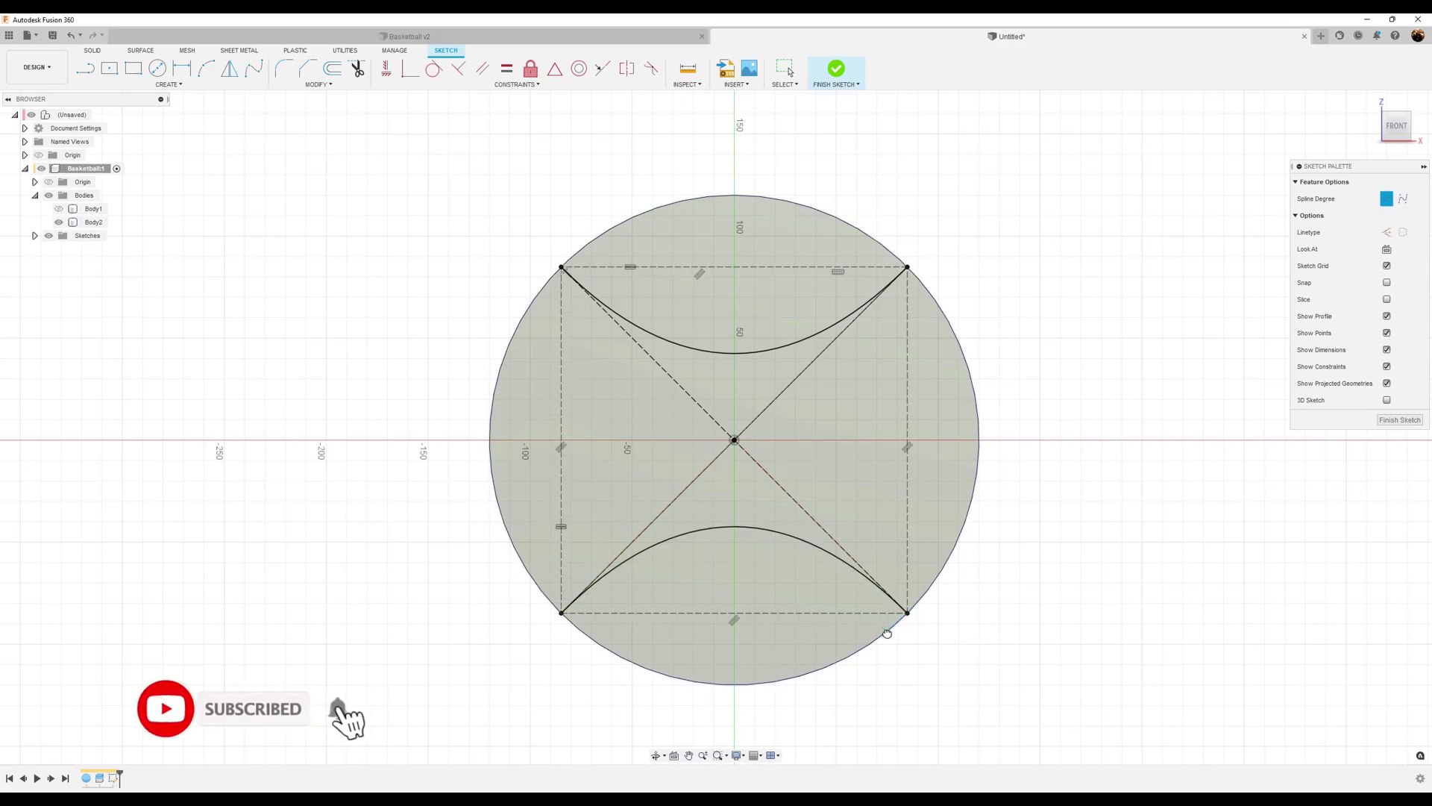
- Sketch a vertical line about 266 mm long and a horizontal line through the centre, both extending beyond the circular edge
{"action": "left_click", "coordinate": [86, 71]}
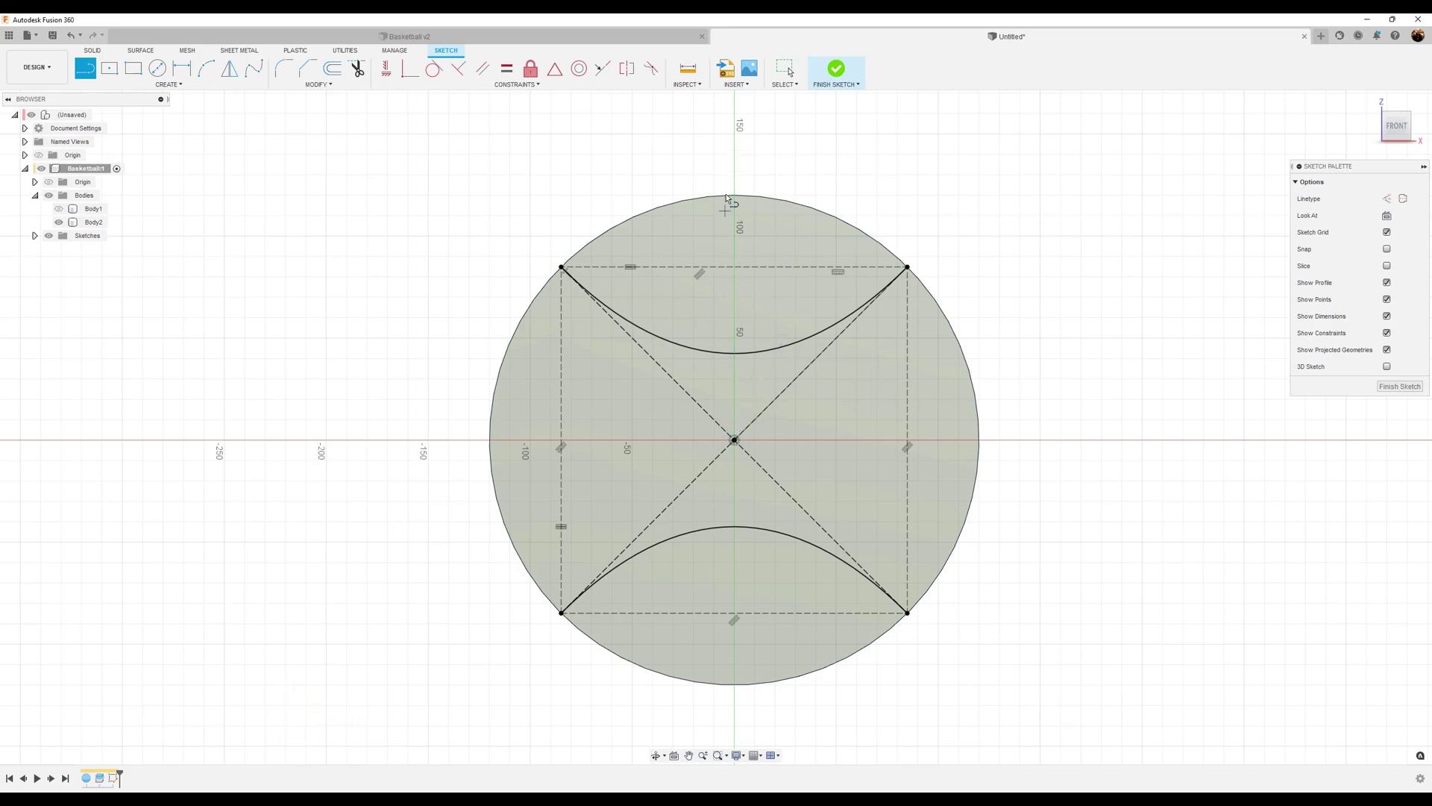
{"action": "left_click", "coordinate": [734, 155]}
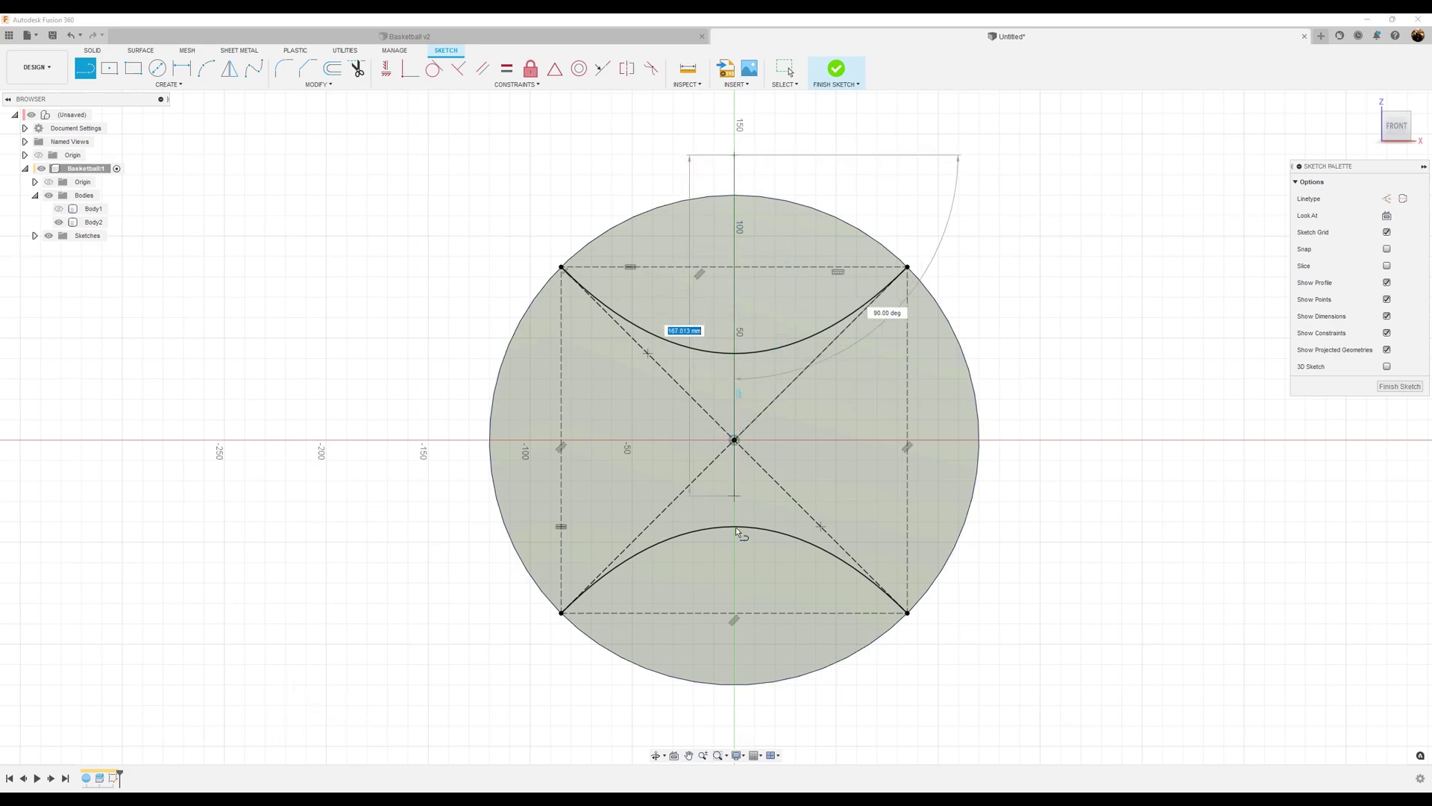
{"action": "left_click", "coordinate": [734, 698]}
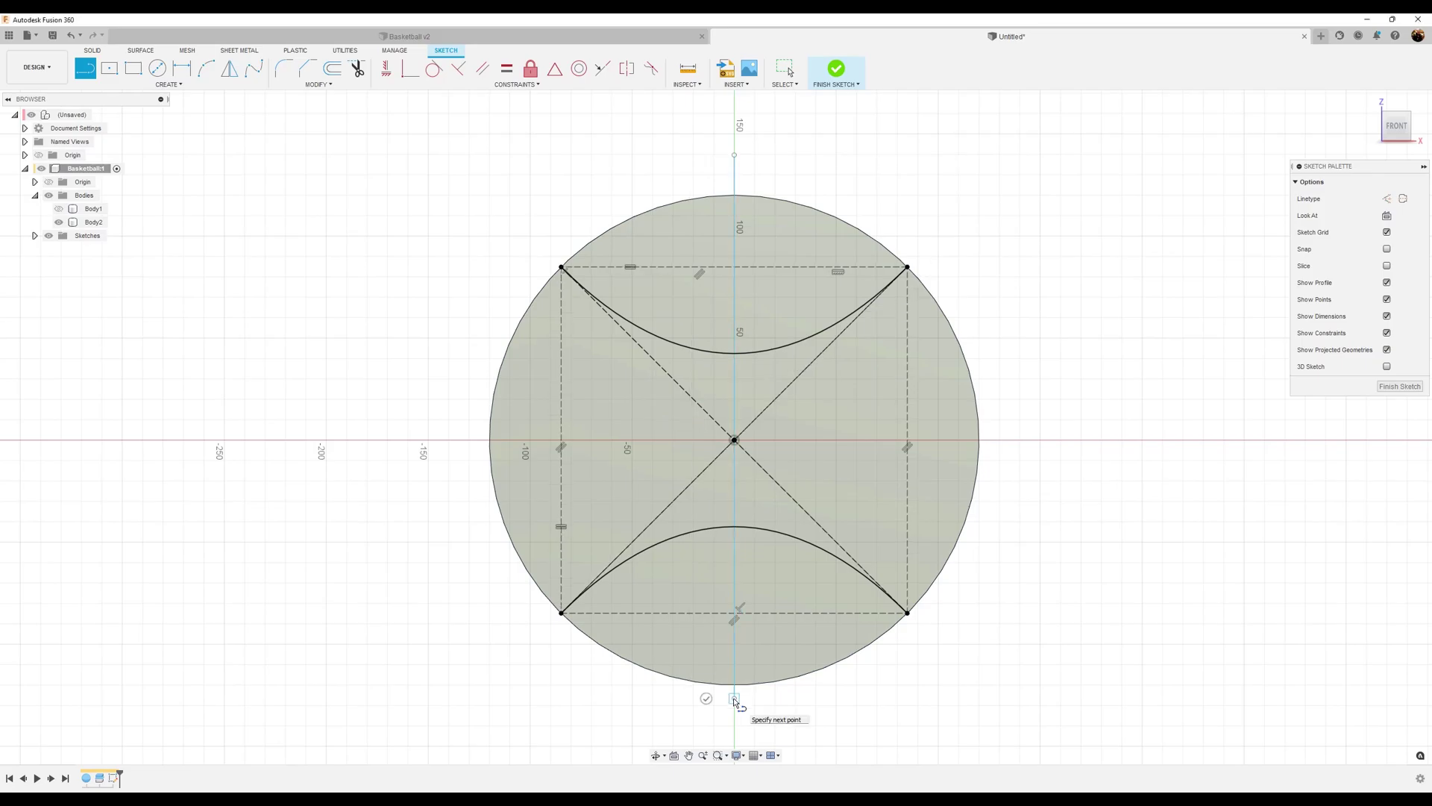
{"action": "left_click", "coordinate": [706, 699]}
{"action": "left_click", "coordinate": [434, 440]}
{"action": "left_click", "coordinate": [1021, 441]}
{"action": "key", "text": "Escape"}
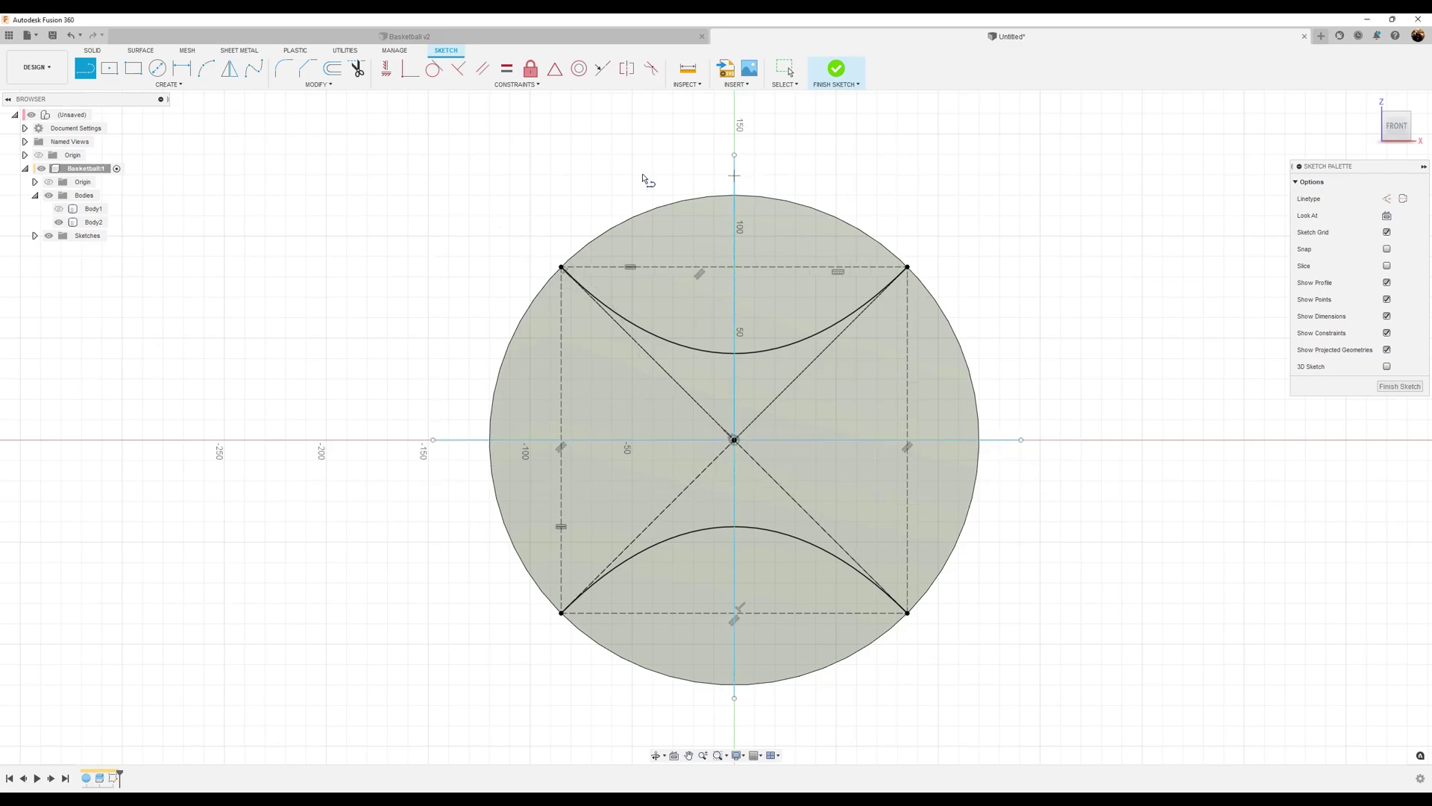
- Apply Coincident constraints tying the vertical and horizontal lines to the centre point
{"action": "left_click", "coordinate": [411, 69]}
{"action": "left_click", "coordinate": [738, 182]}
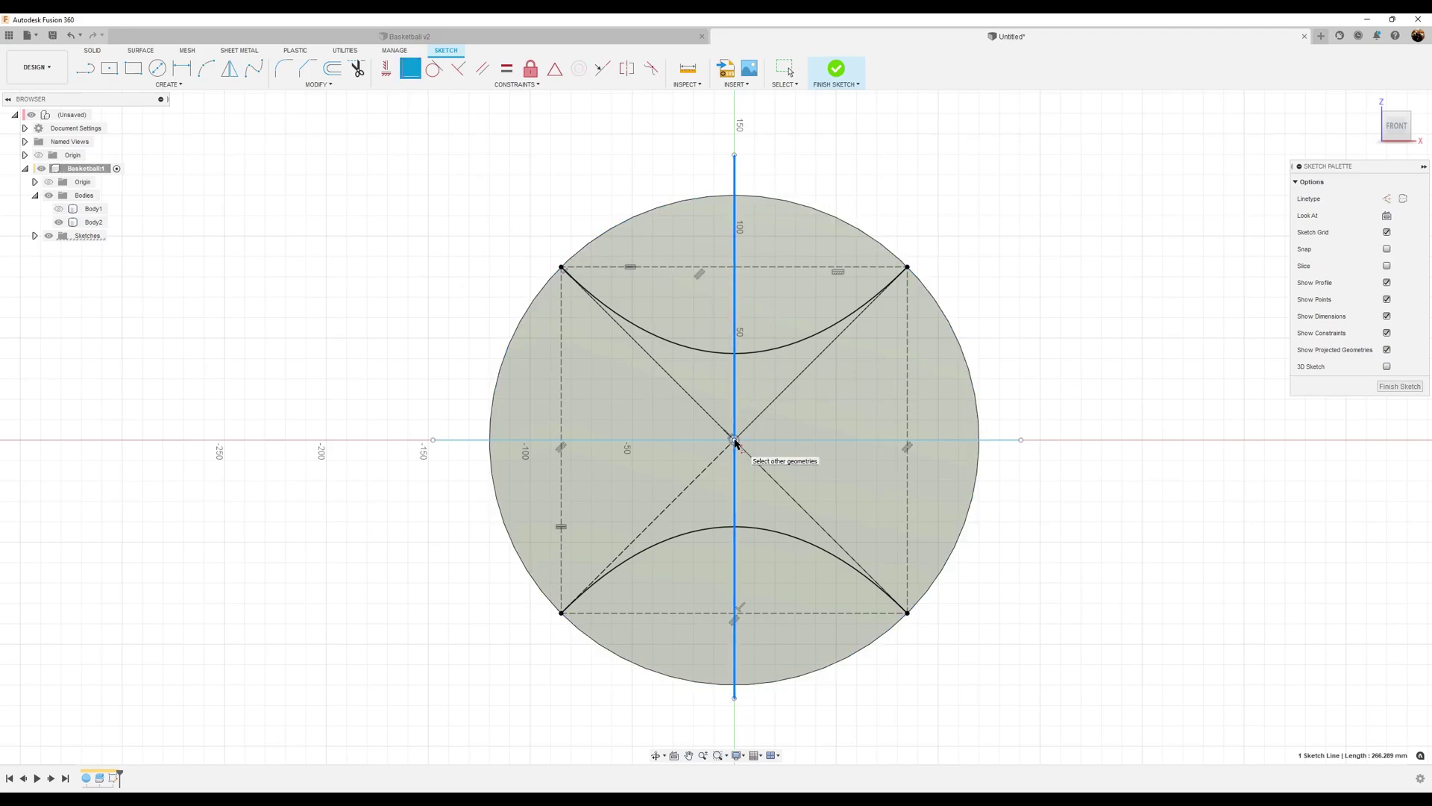
{"action": "left_click", "coordinate": [895, 440]}
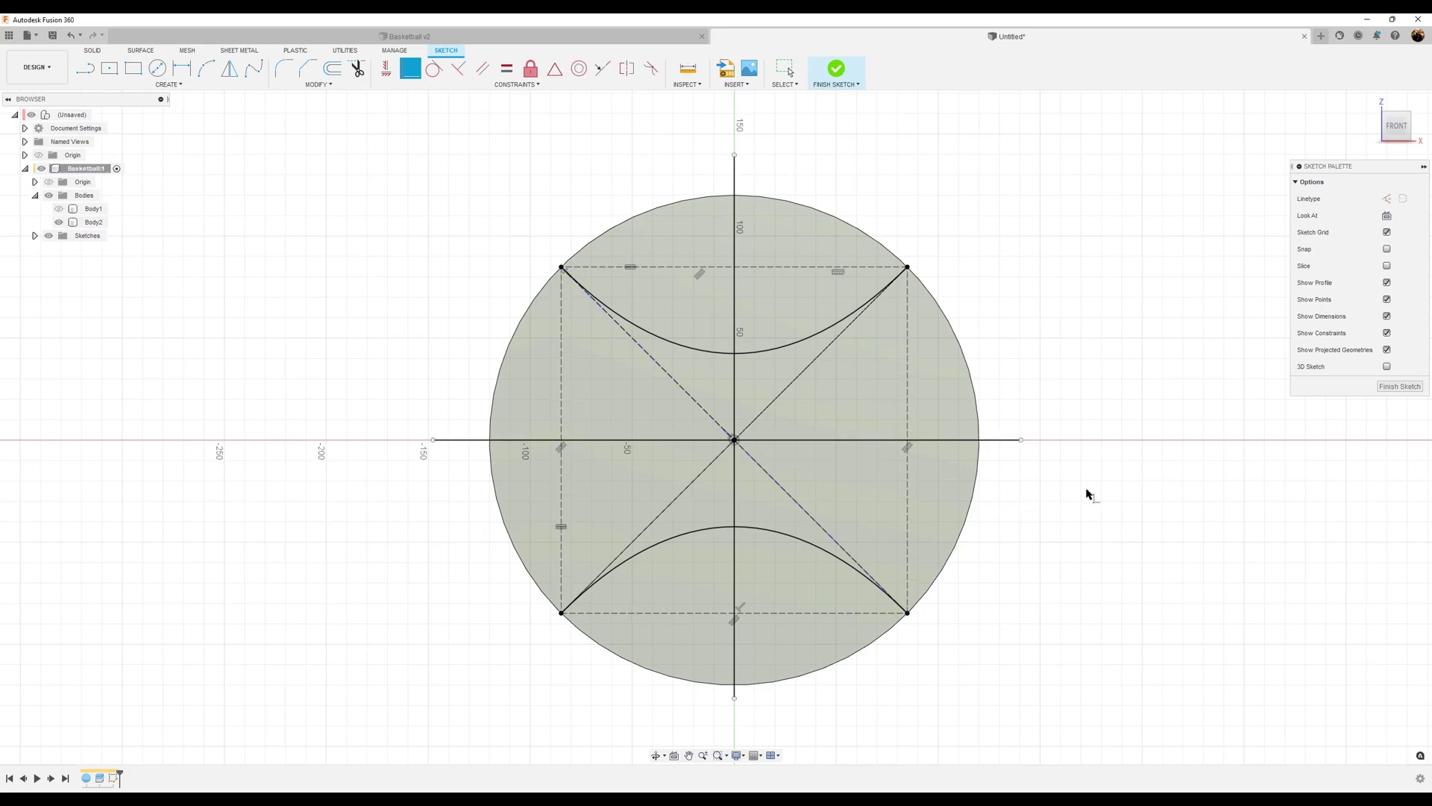
{"action": "key", "text": "Escape"}
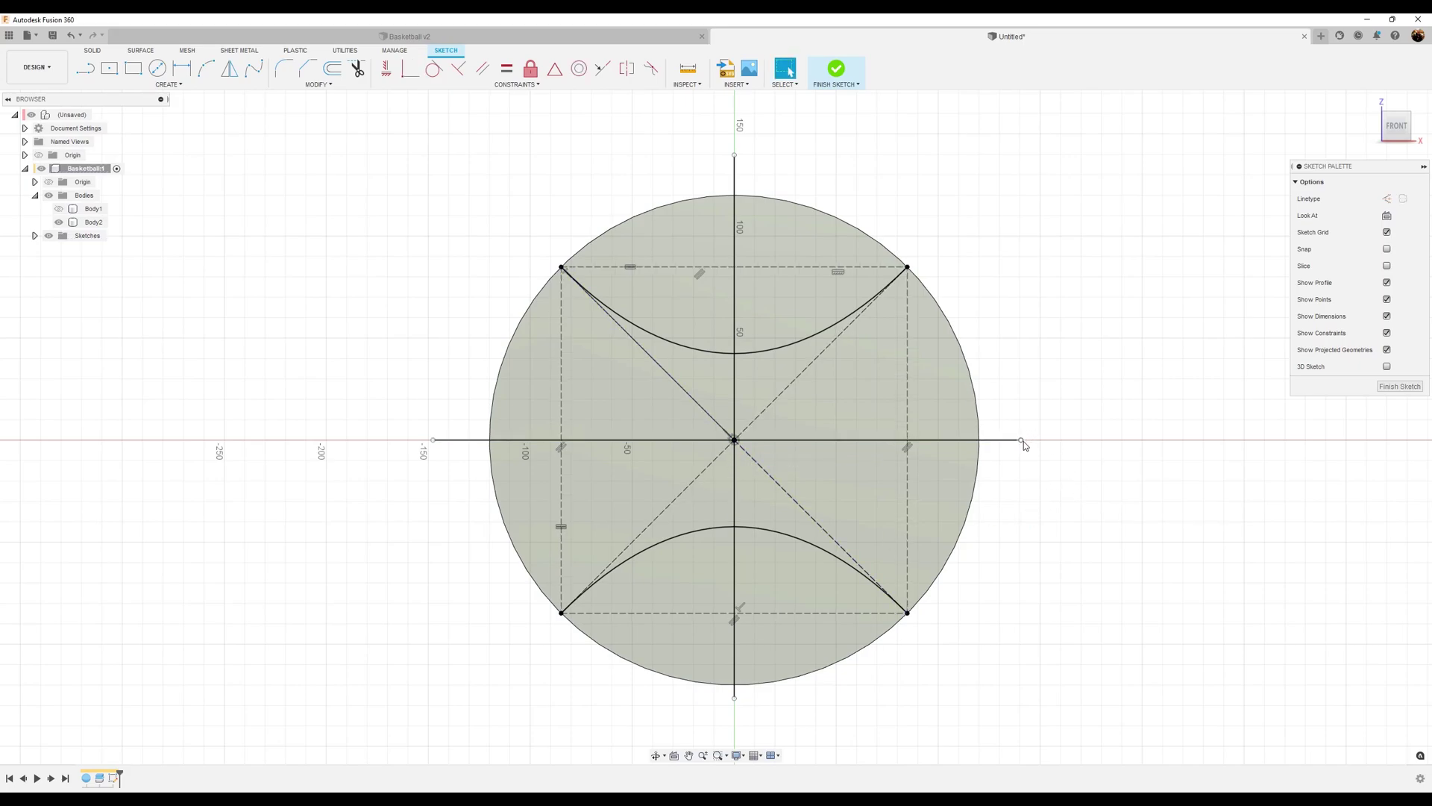
- Stretch the horizontal line's right endpoint to about 147 mm from the origin and finish the sketch
{"action": "left_click_drag", "start_coordinate": [1022, 440], "coordinate": [1035, 441]}
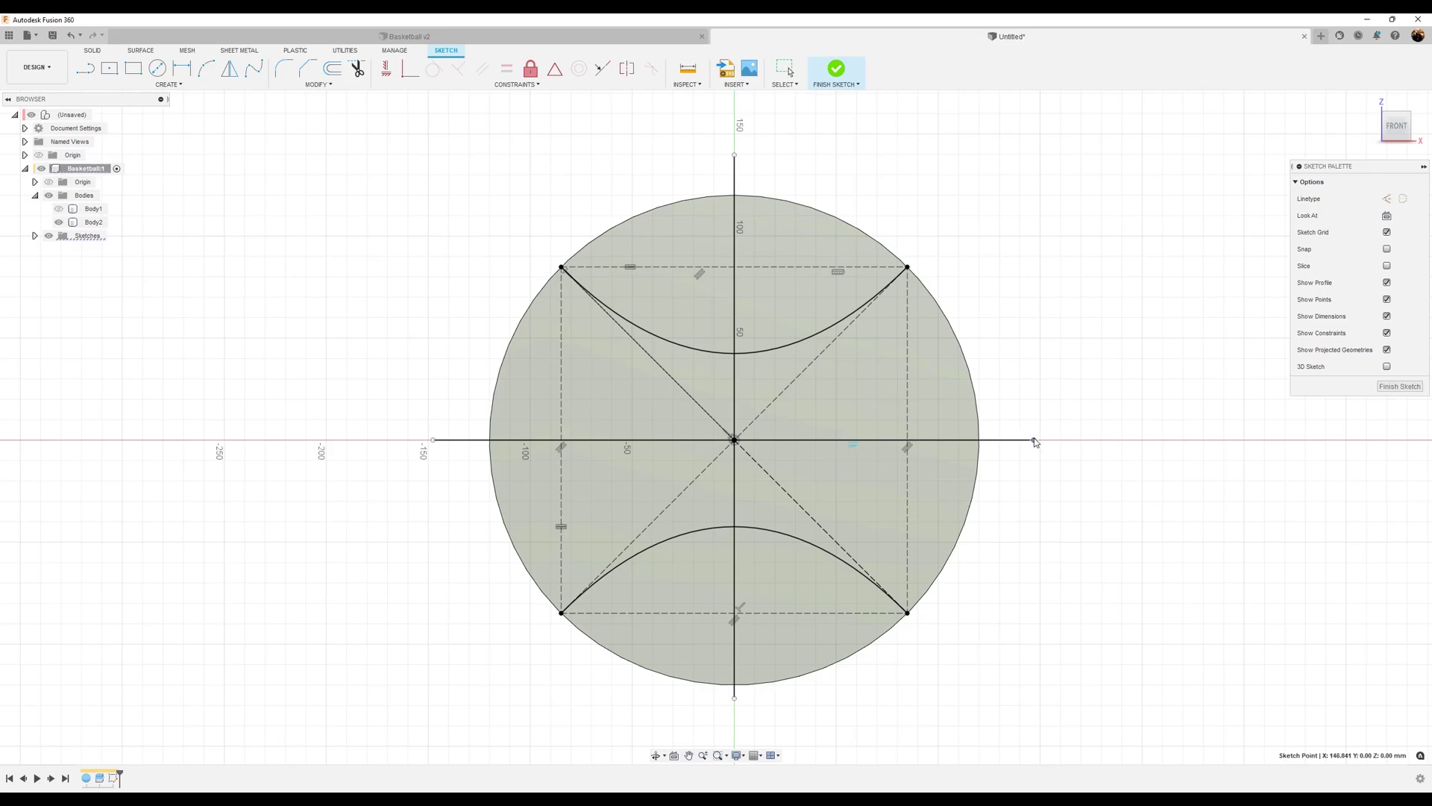
{"action": "mouse_move", "coordinate": [1073, 552]}
{"action": "middle_mouse_down"}
{"action": "mouse_move", "coordinate": [1068, 536]}
{"action": "mouse_move", "coordinate": [1065, 549]}
{"action": "middle_mouse_up"}
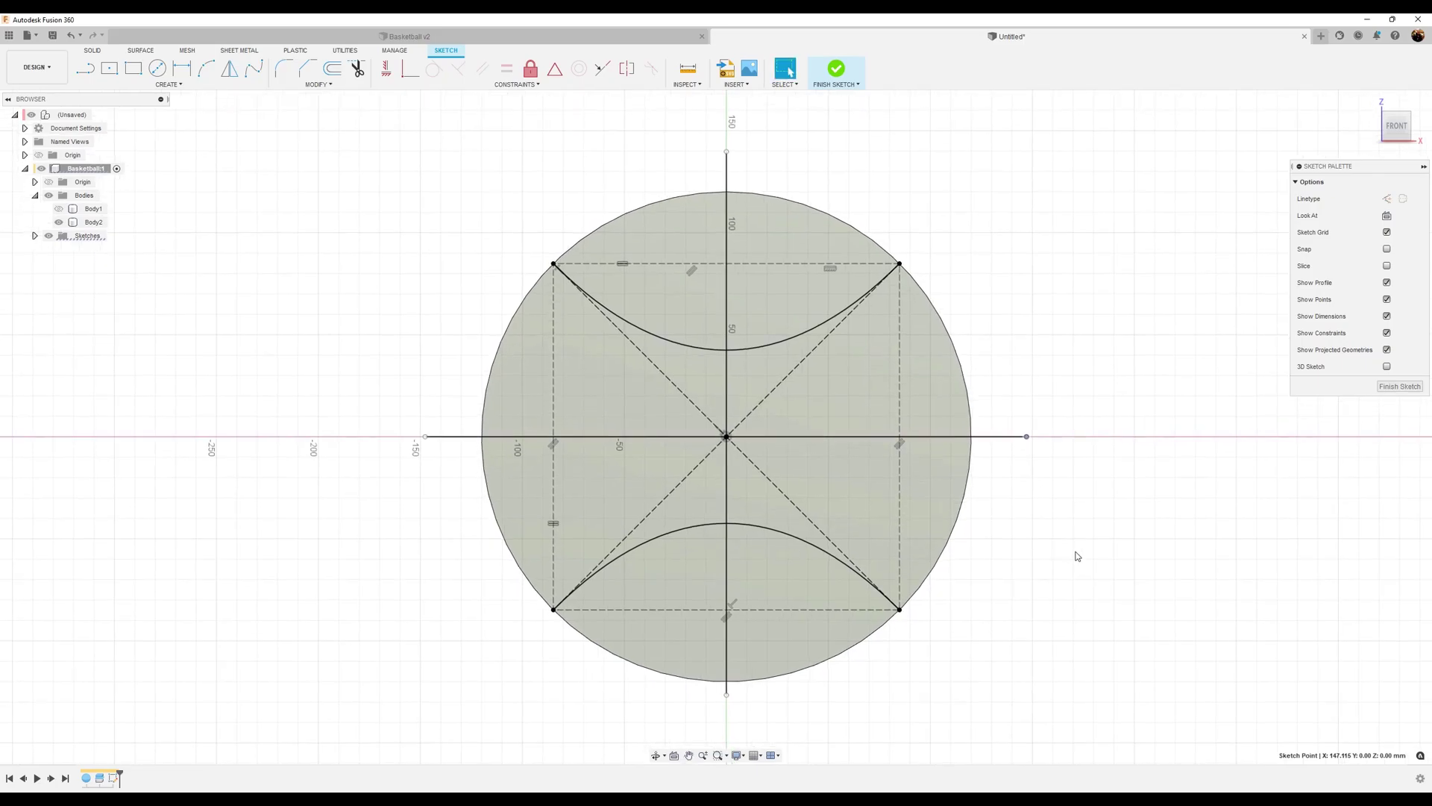
{"action": "left_click", "coordinate": [1394, 388]}
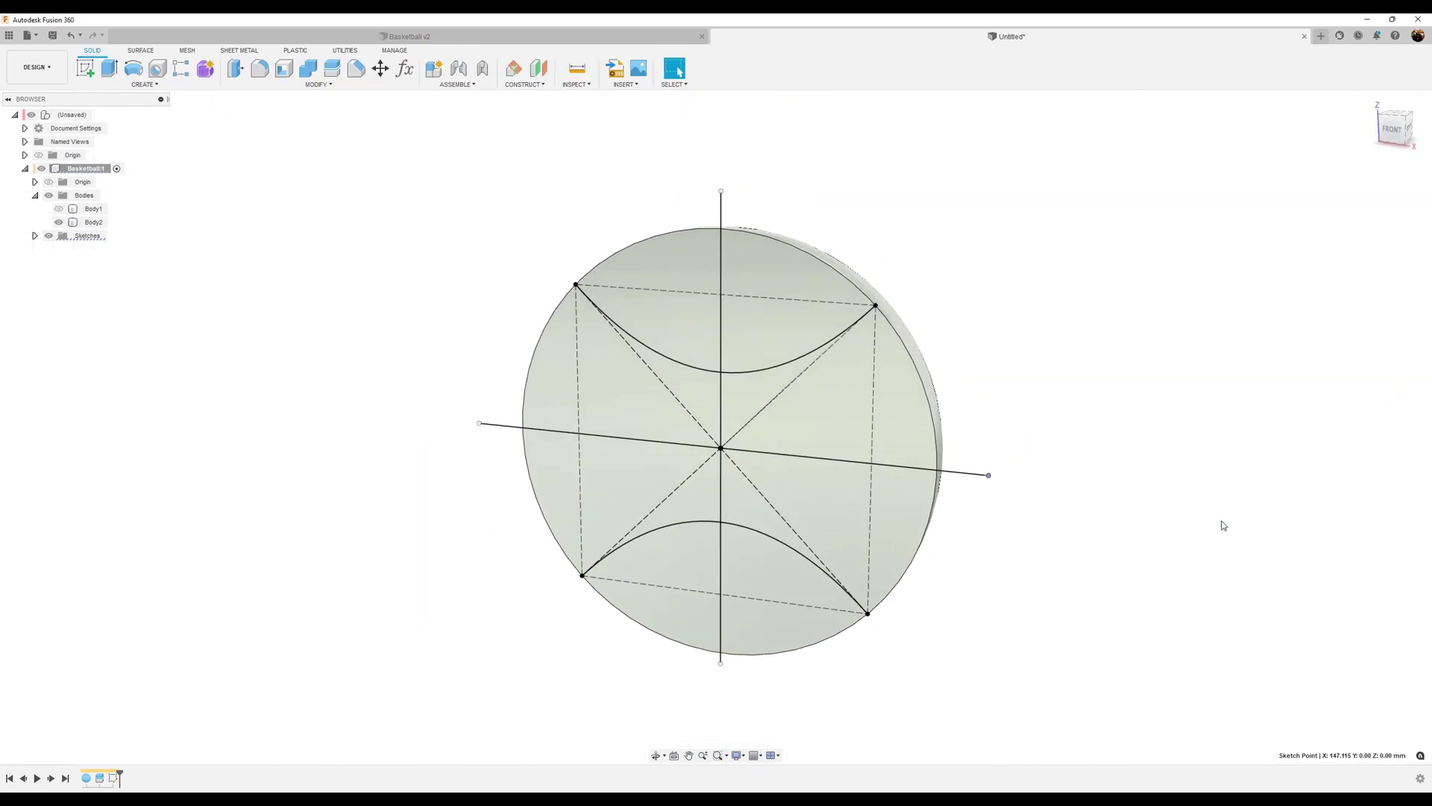
- Start a new sketch on the XZ origin plane
{"action": "left_click", "coordinate": [88, 69]}
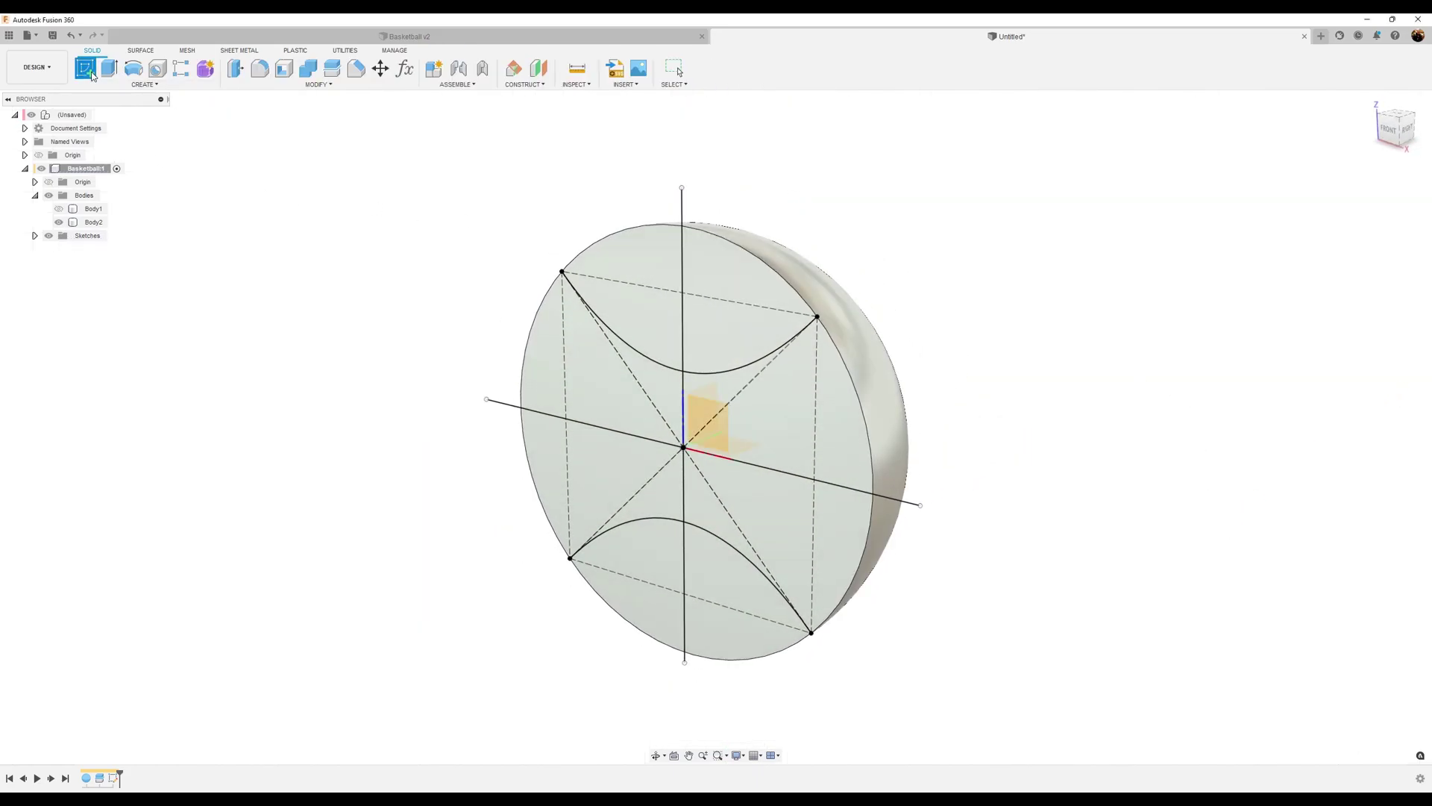
{"action": "left_click", "coordinate": [701, 418]}
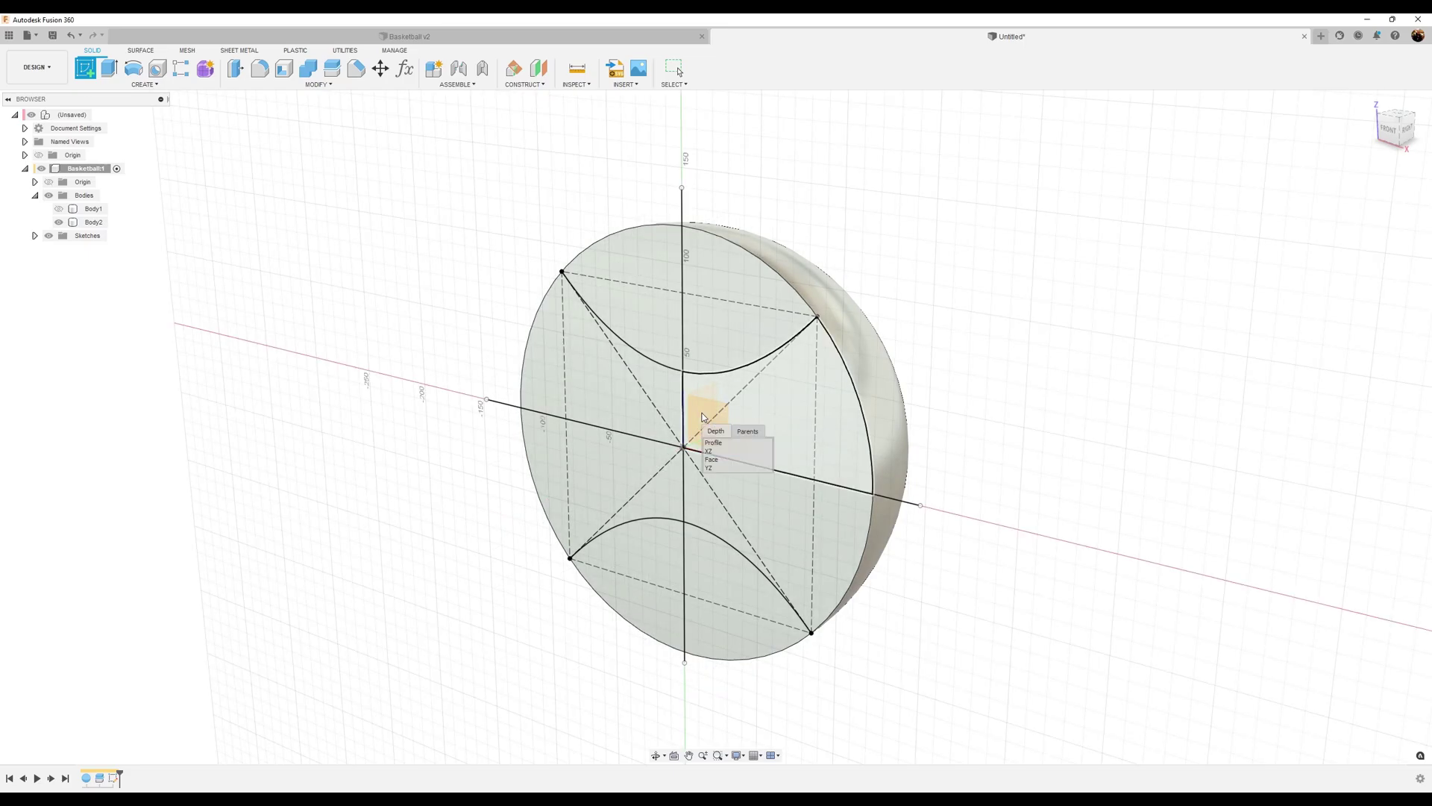
{"action": "left_click", "coordinate": [716, 453]}
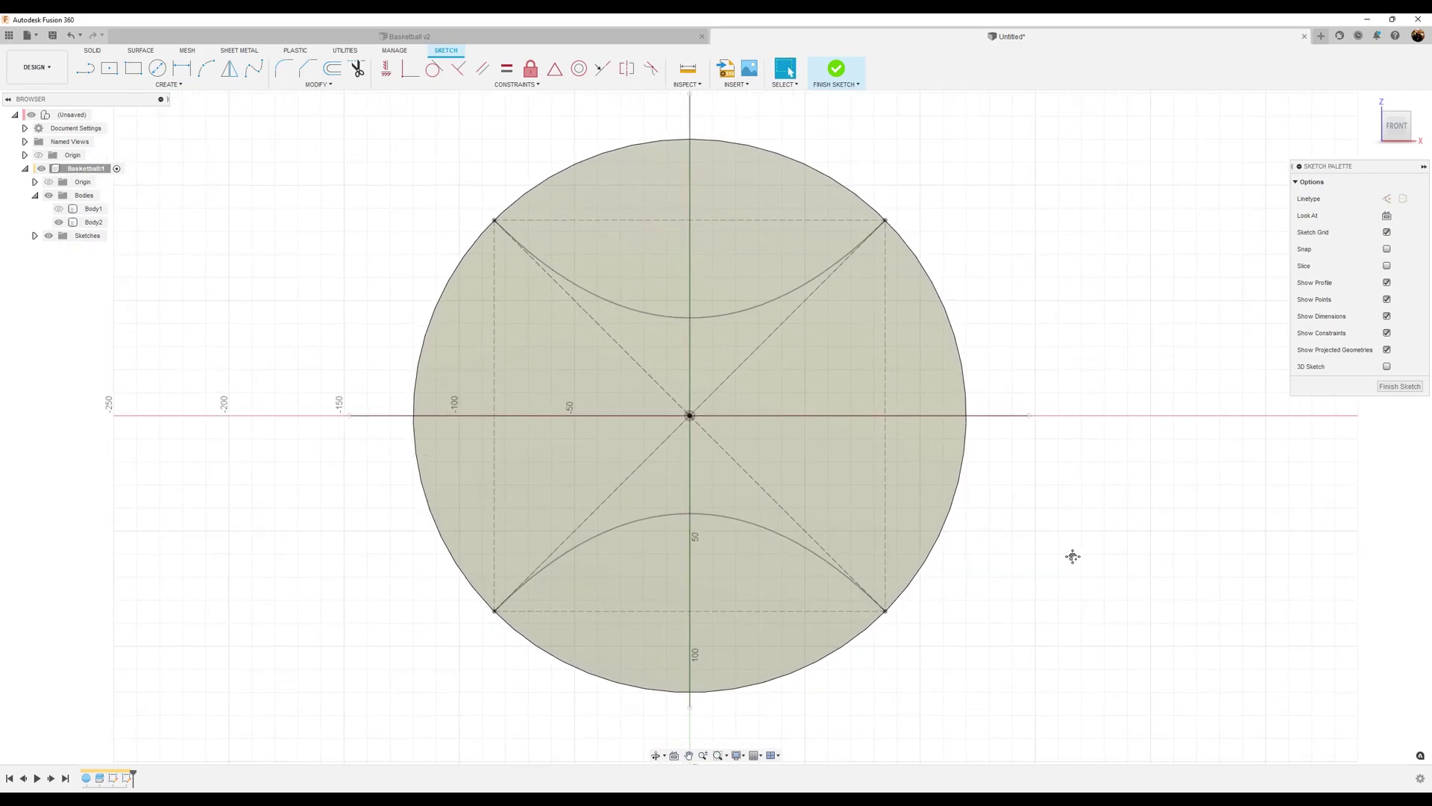
- Start Project To Surface and choose the hemisphere's curved outer face as the target face
{"action": "scroll", "coordinate": [1072, 556], "scroll_direction": "down", "scroll_amount": 1}
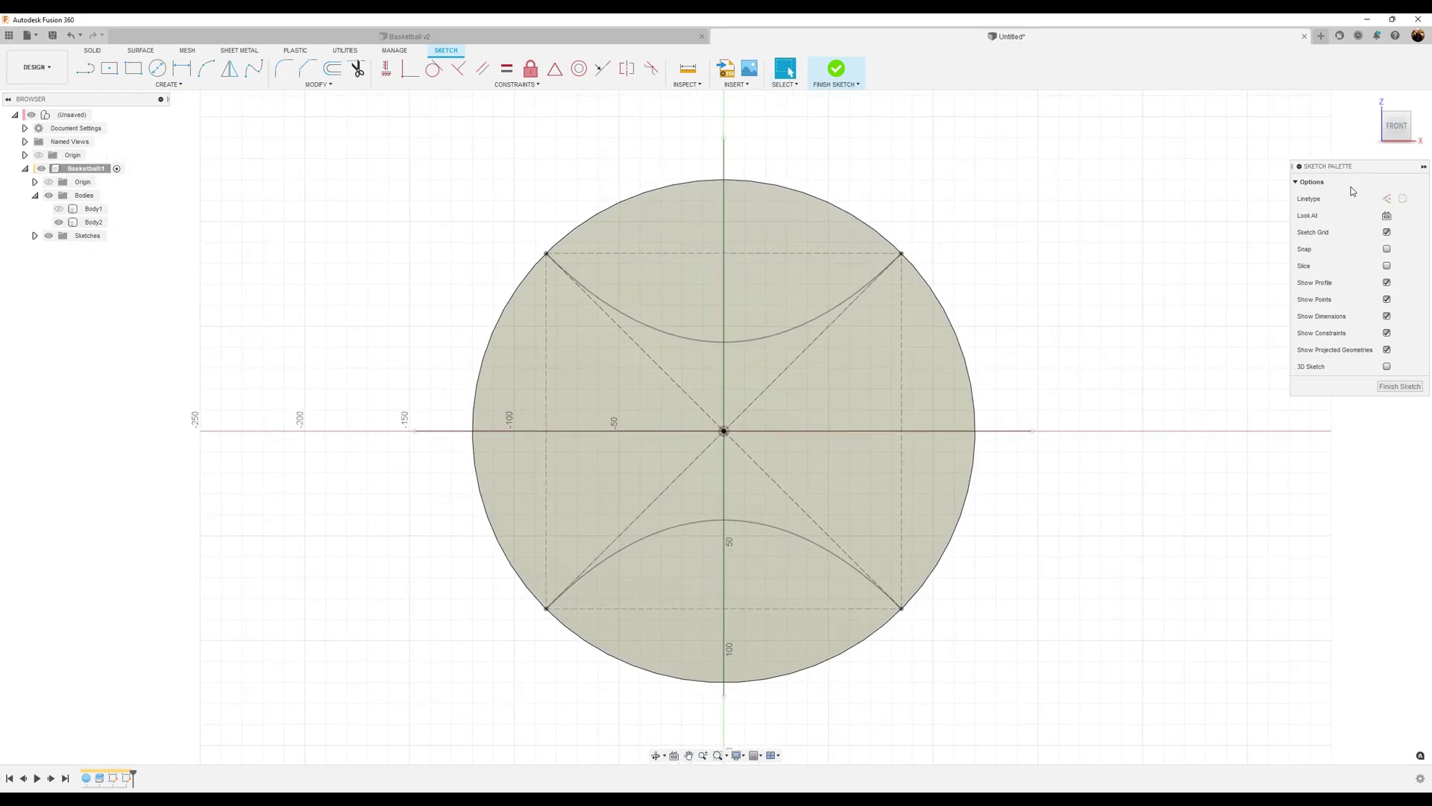
{"action": "left_click", "coordinate": [1409, 113]}
{"action": "middle_click_drag", "start_coordinate": [773, 429], "coordinate": [717, 407], "text": "shift"}
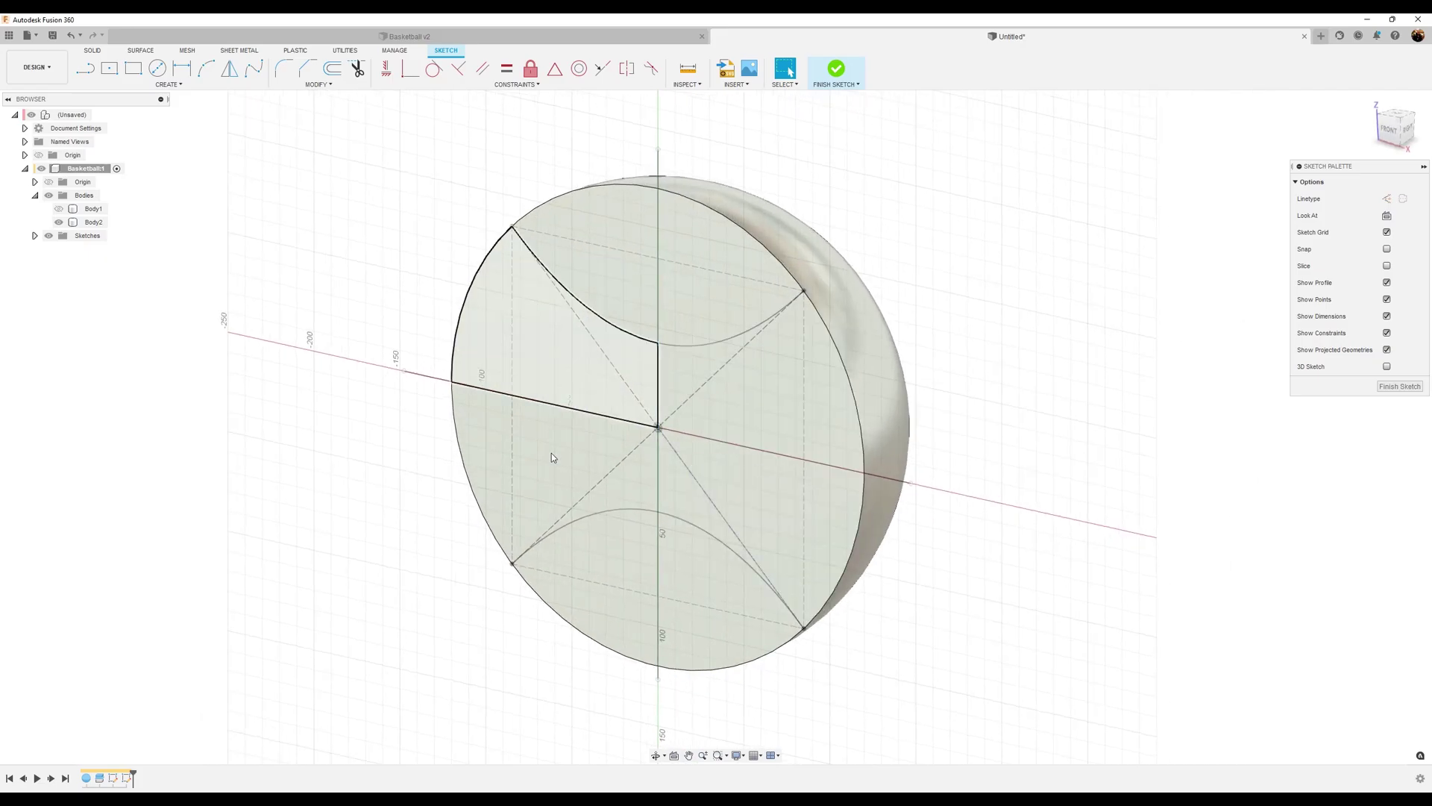
{"action": "middle_click_drag", "start_coordinate": [1010, 317], "coordinate": [790, 346], "text": "shift"}
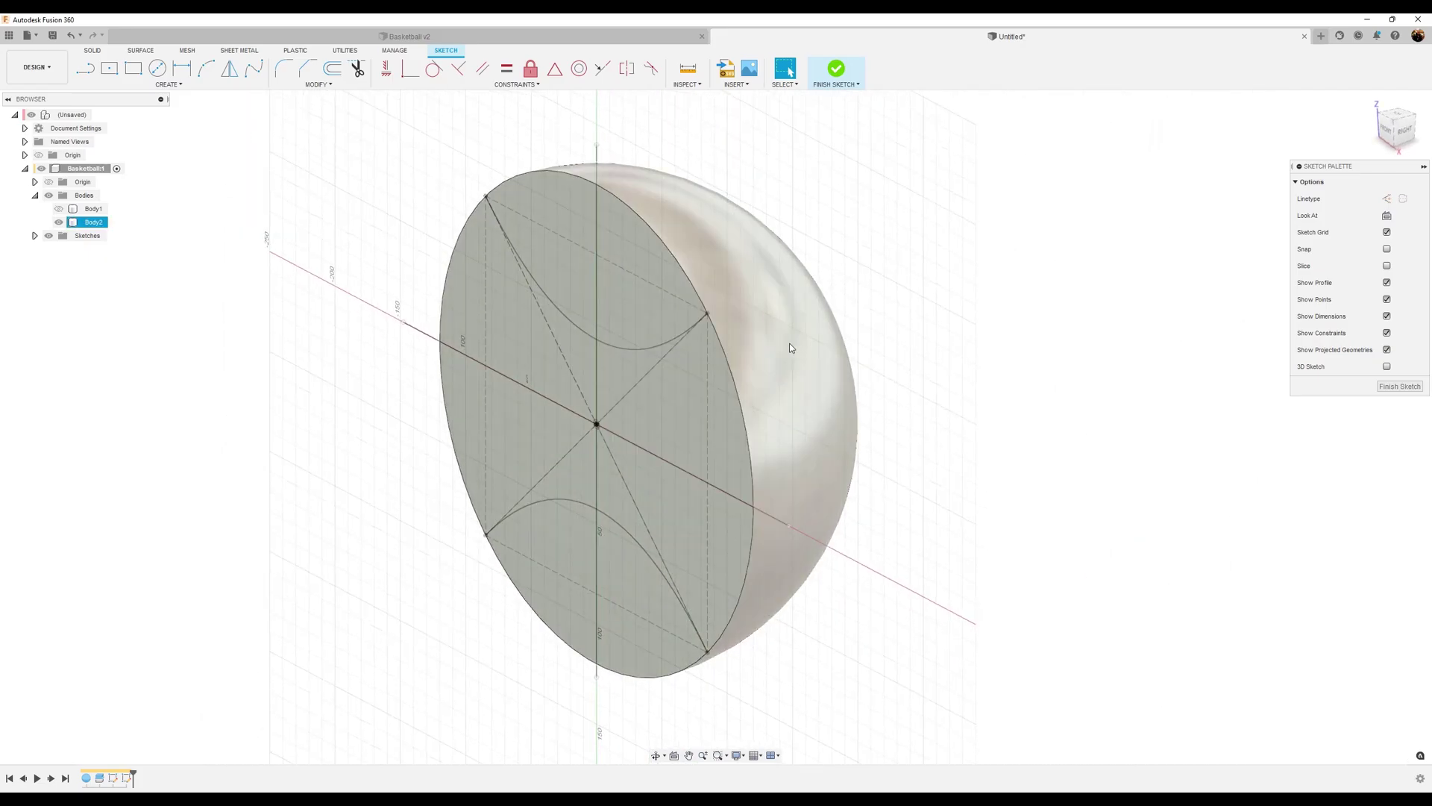
{"action": "left_click", "coordinate": [170, 85]}
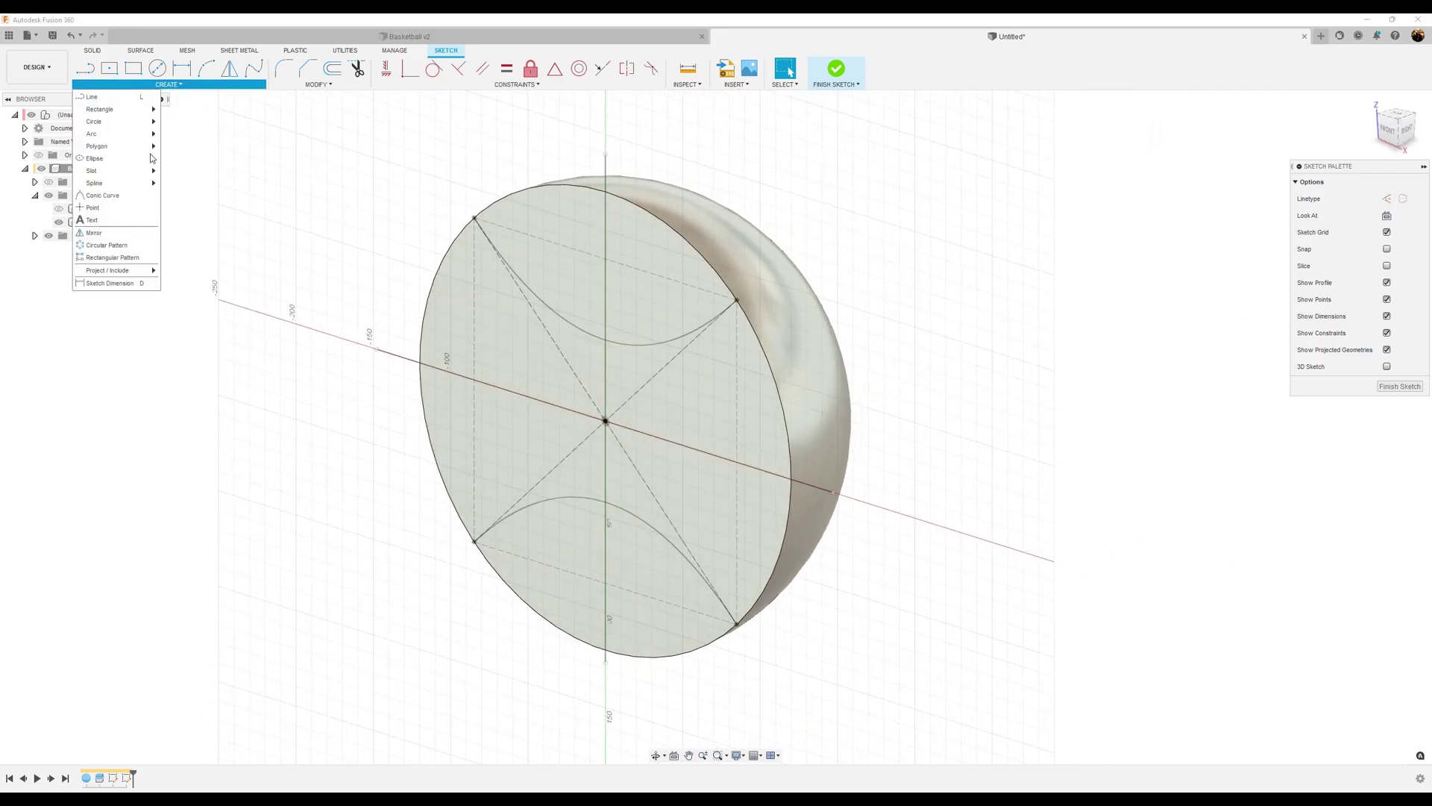
{"action": "mouse_move", "coordinate": [113, 270]}
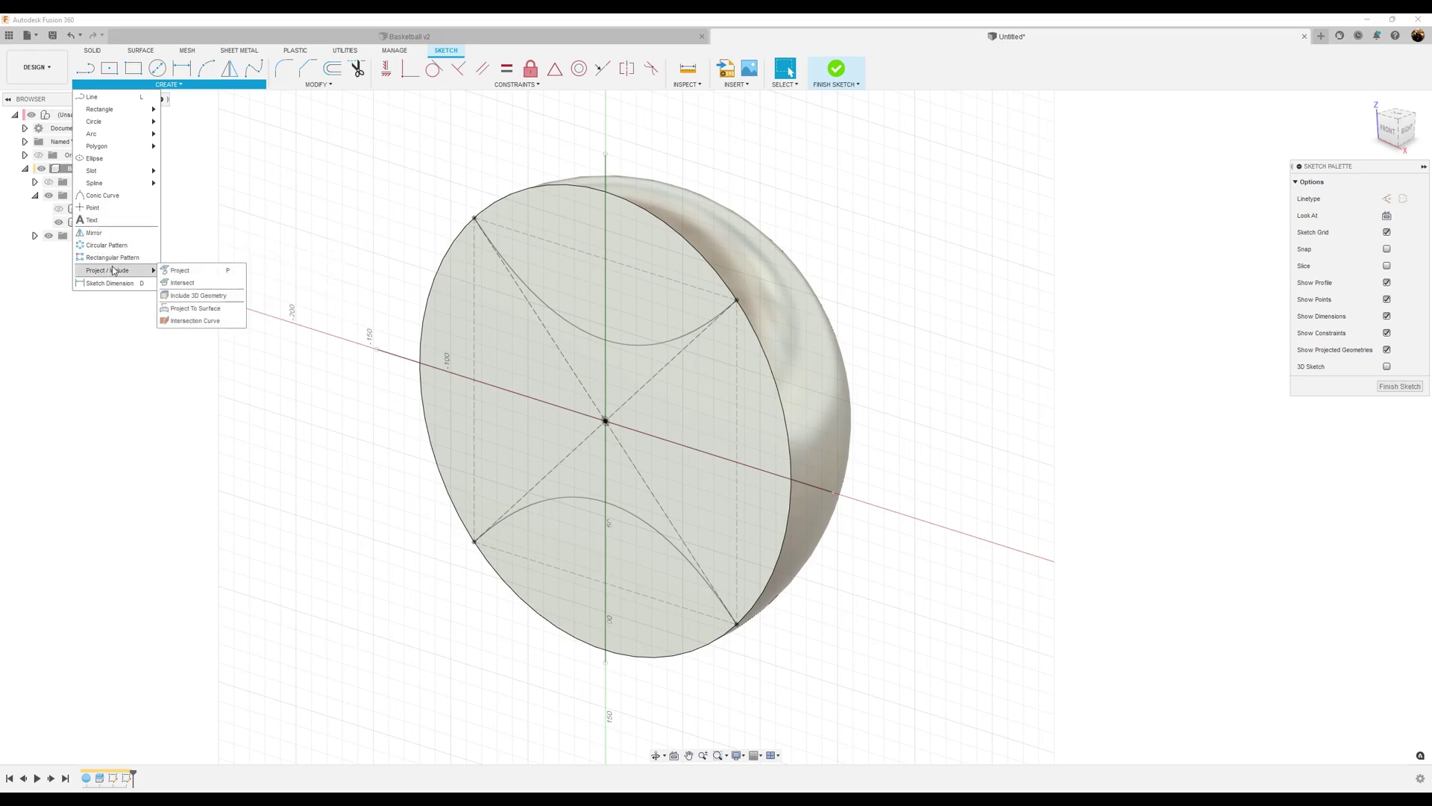
{"action": "left_click", "coordinate": [195, 308]}
{"action": "middle_click_drag", "start_coordinate": [1077, 212], "coordinate": [1047, 237], "text": "shift"}
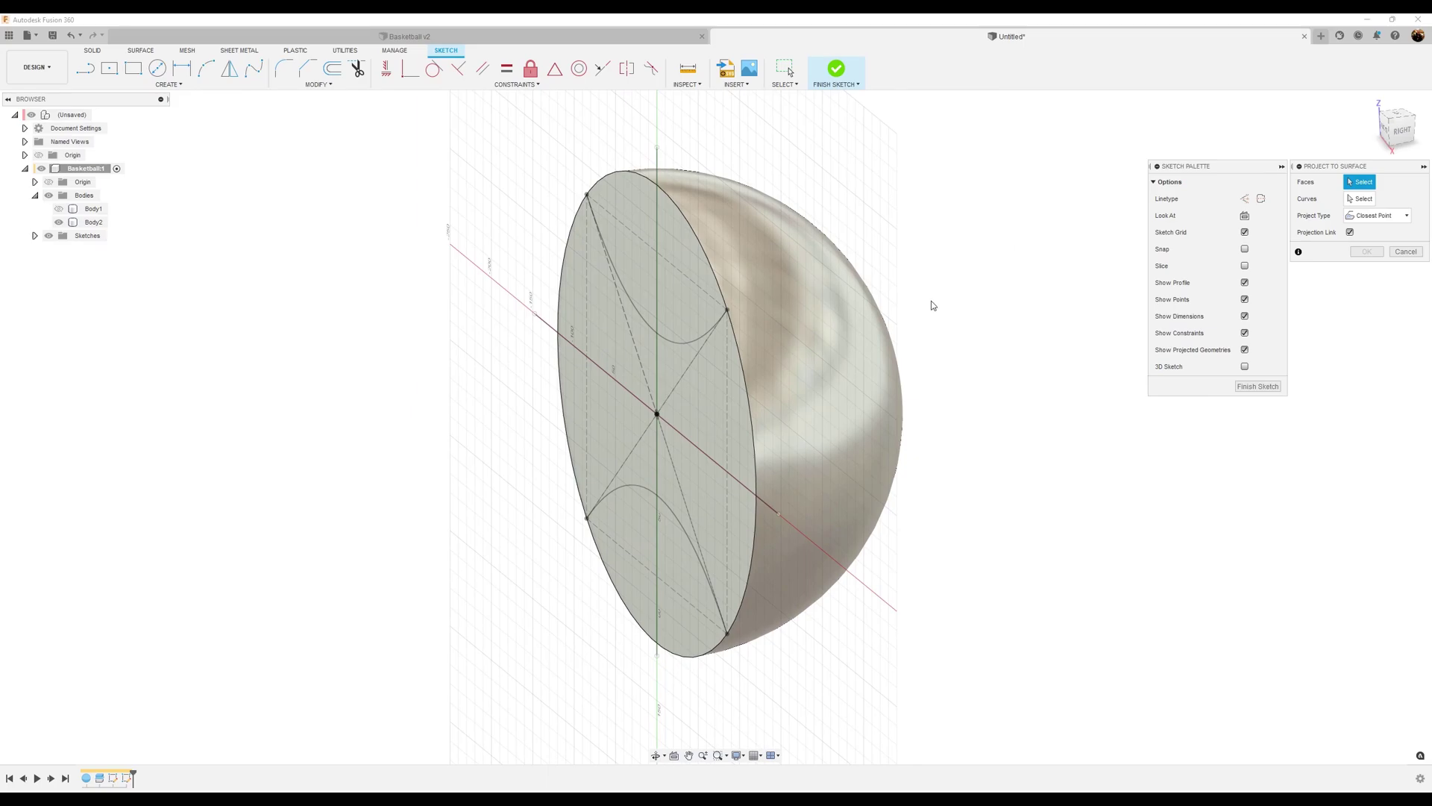
{"action": "left_click", "coordinate": [831, 344]}
{"action": "middle_click_drag", "start_coordinate": [1081, 419], "coordinate": [1119, 413], "text": "shift"}
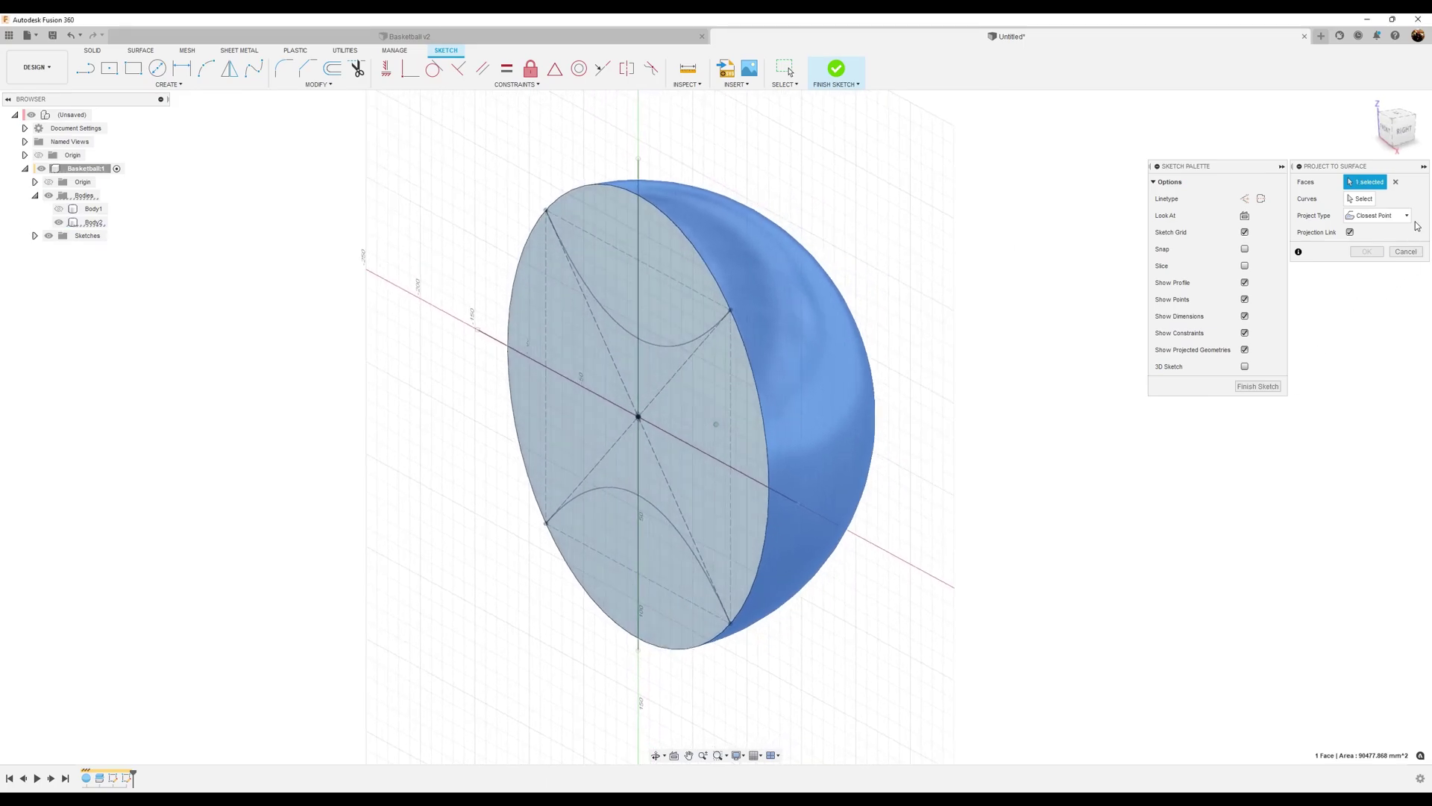
- Set the projection type to Along Vector, with the XZ origin plane defining the direction
{"action": "left_click", "coordinate": [1407, 216]}
{"action": "left_click", "coordinate": [1381, 237]}
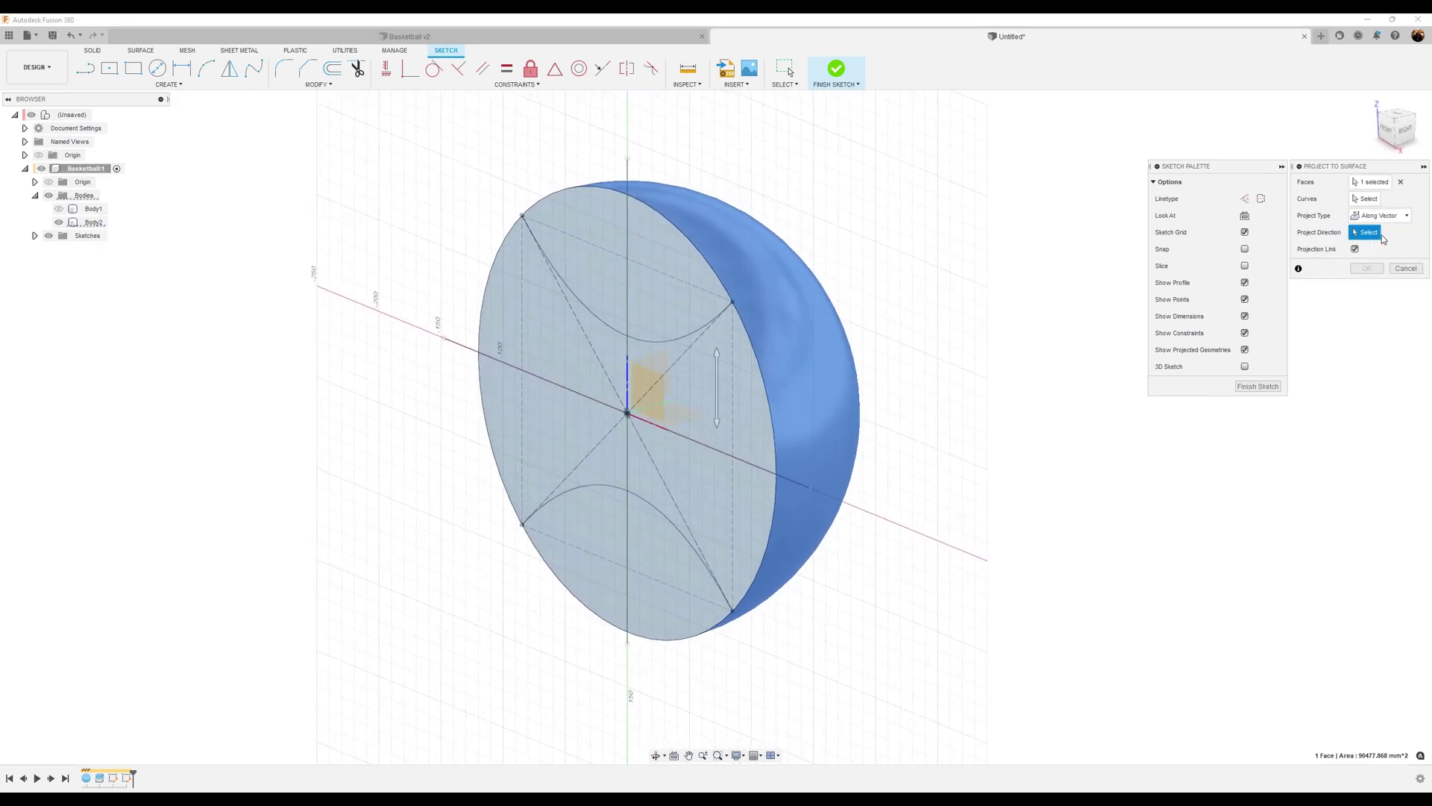
{"action": "left_click", "coordinate": [660, 391]}
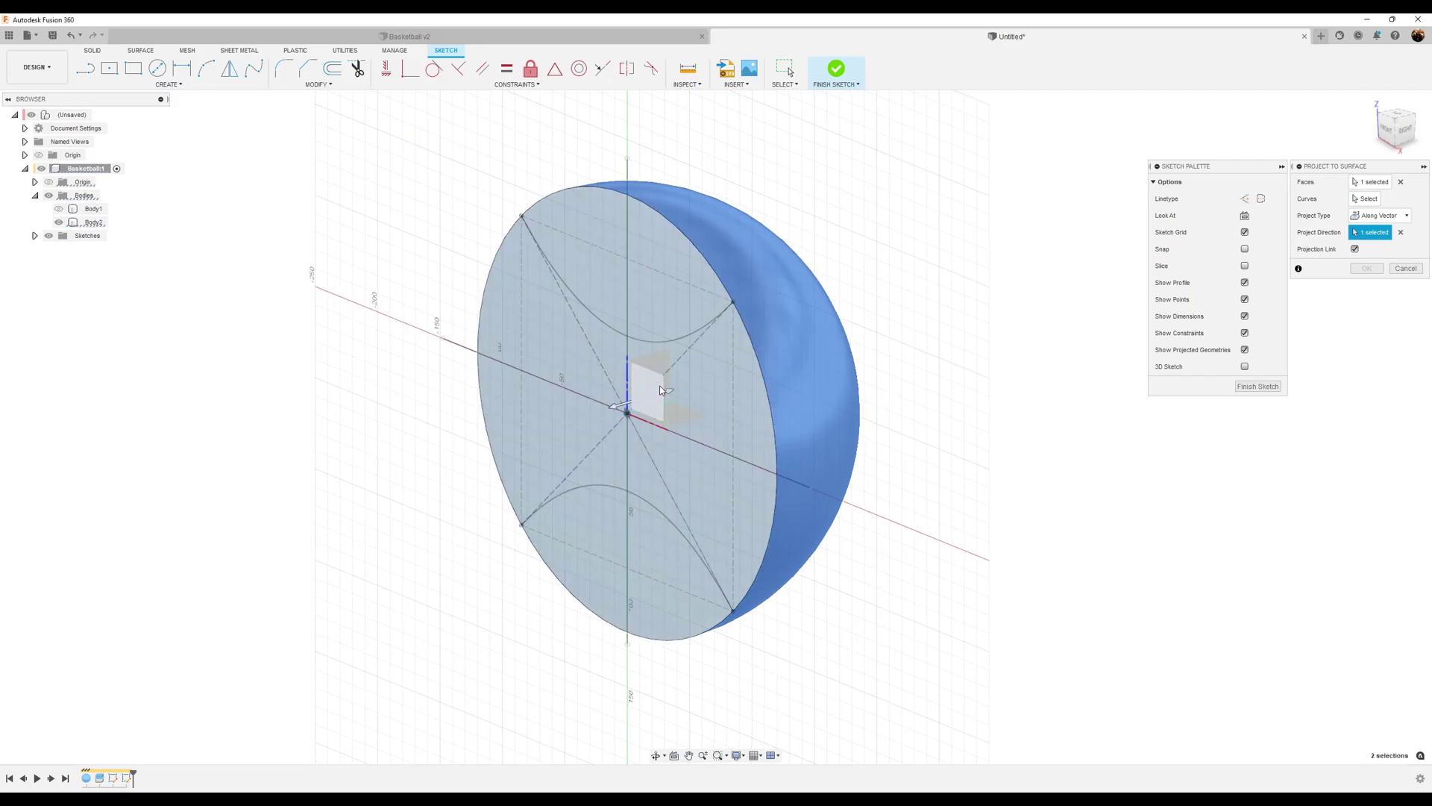
- Project the vertical line, the horizontal line and both seam arcs onto the hemisphere's curved face
{"action": "left_click", "coordinate": [1365, 199]}
{"action": "scroll", "coordinate": [746, 194], "scroll_direction": "up", "scroll_amount": 2}
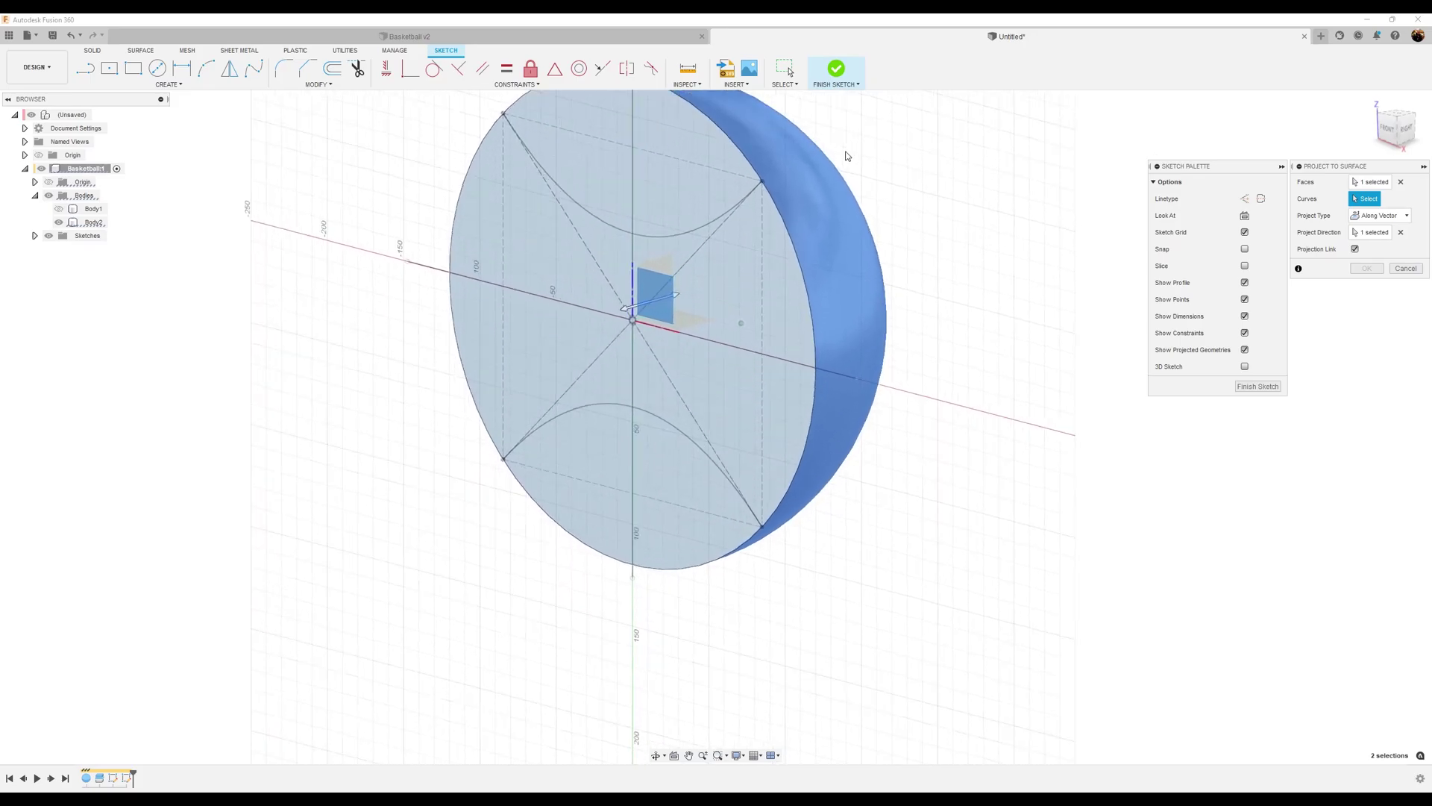
{"action": "left_click", "coordinate": [648, 242]}
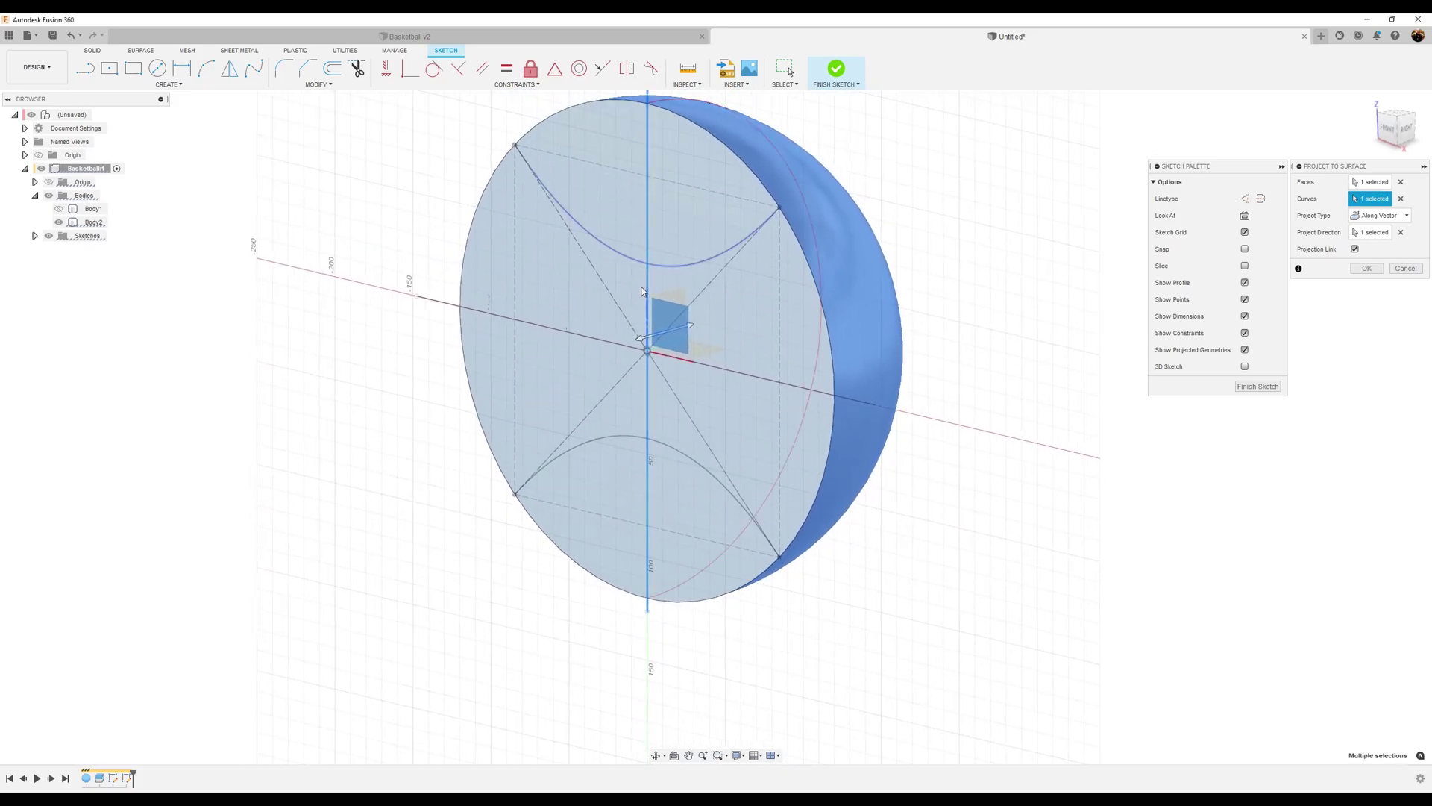
{"action": "left_click", "coordinate": [594, 340]}
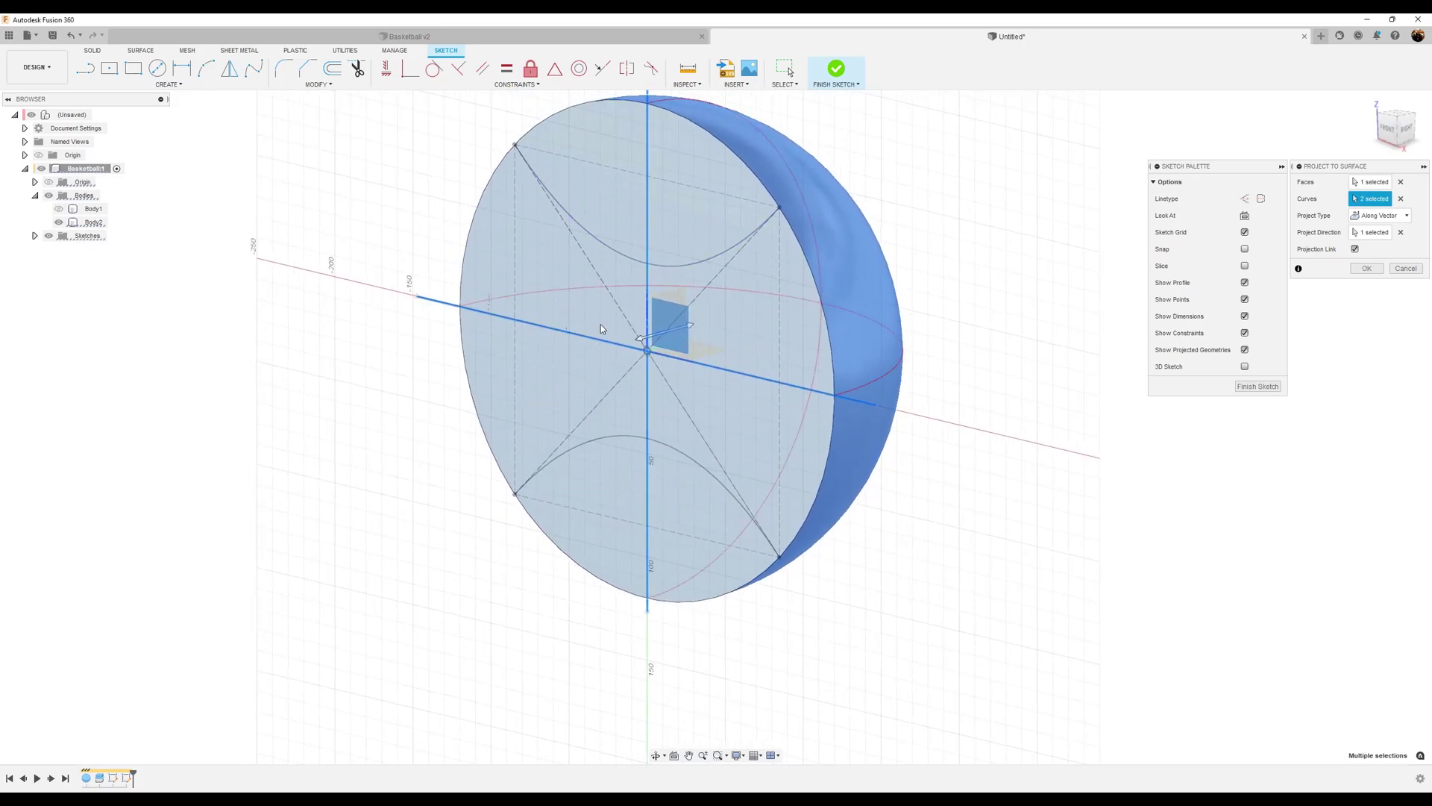
{"action": "left_click", "coordinate": [607, 245]}
{"action": "left_click", "coordinate": [660, 443]}
{"action": "middle_click_drag", "start_coordinate": [1059, 444], "coordinate": [1052, 425], "text": "shift"}
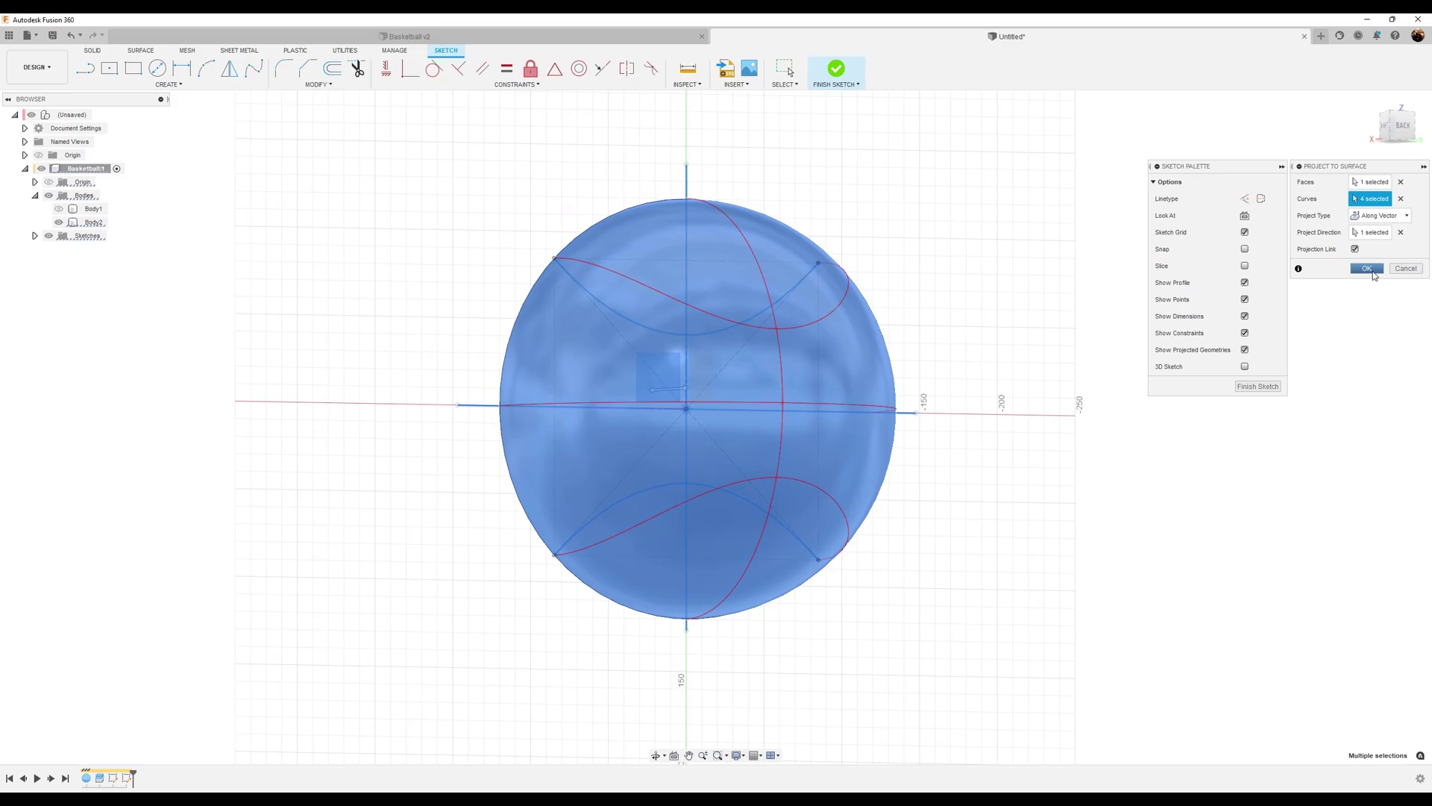
{"action": "left_click", "coordinate": [1374, 274]}
- Expand the component's sketches and hide Sketch2, which holds the original seam curves
{"action": "middle_click_drag", "start_coordinate": [1092, 535], "coordinate": [1142, 531], "text": "shift"}
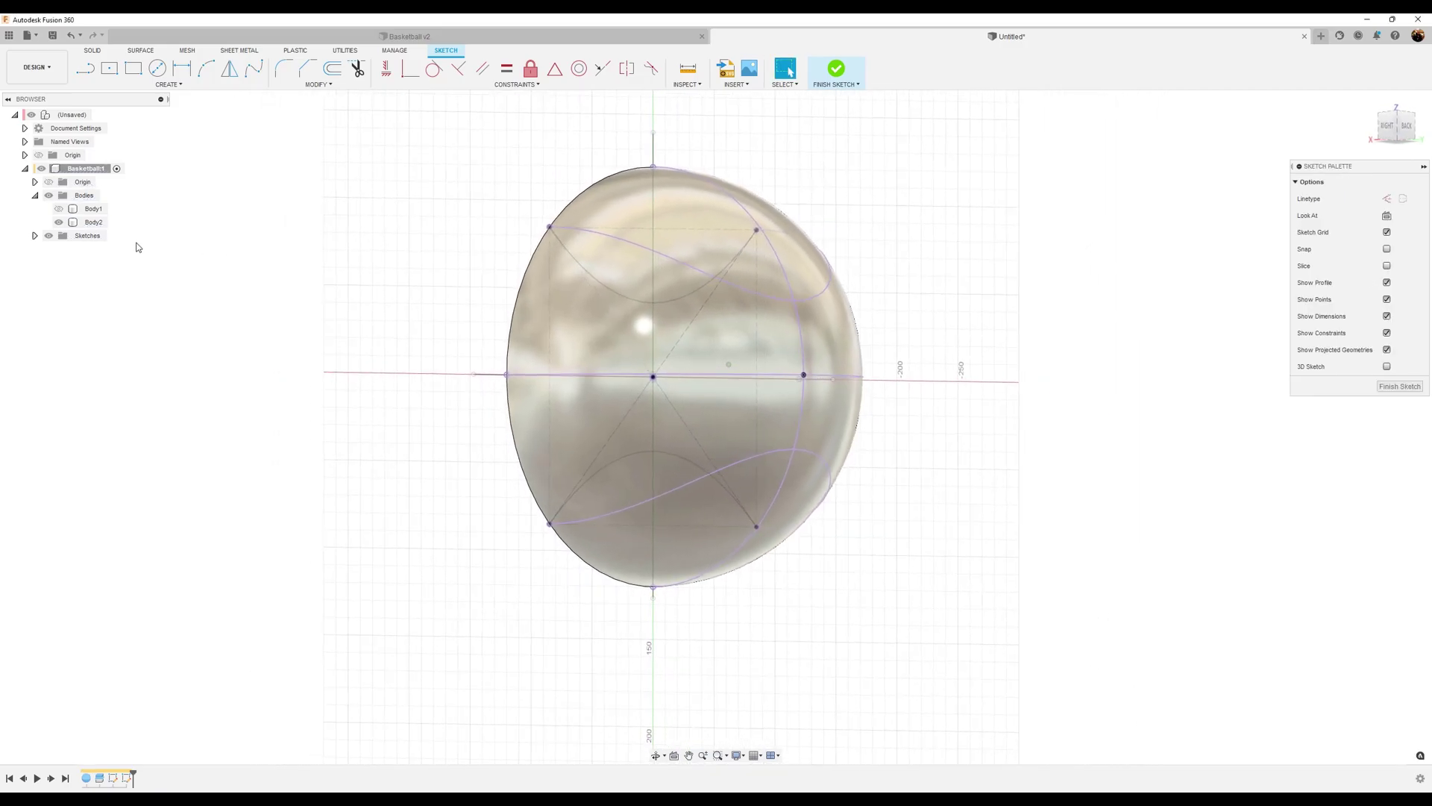
{"action": "middle_click_drag", "start_coordinate": [136, 247], "coordinate": [42, 239], "text": "shift"}
{"action": "left_click", "coordinate": [35, 236]}
{"action": "left_click", "coordinate": [59, 249]}
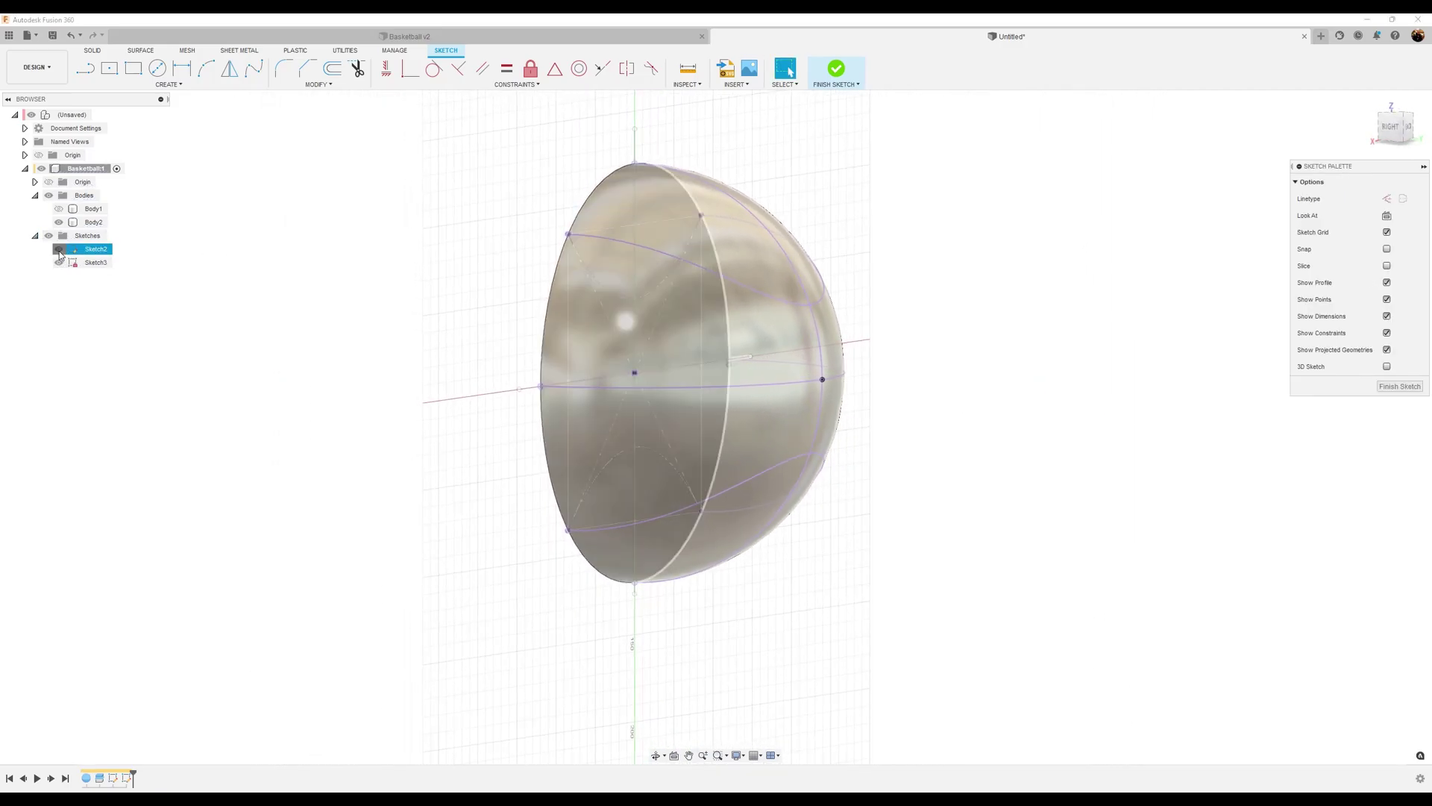
- Sketch an ellipse about 7.4 mm wide in front view, centred on the projected point at the circle's top
{"action": "mouse_move", "coordinate": [940, 374]}
{"action": "middle_mouse_down", "text": "shift"}
{"action": "mouse_move", "coordinate": [1099, 313]}
{"action": "mouse_move", "coordinate": [1384, 141]}
{"action": "middle_mouse_up", "text": "shift"}
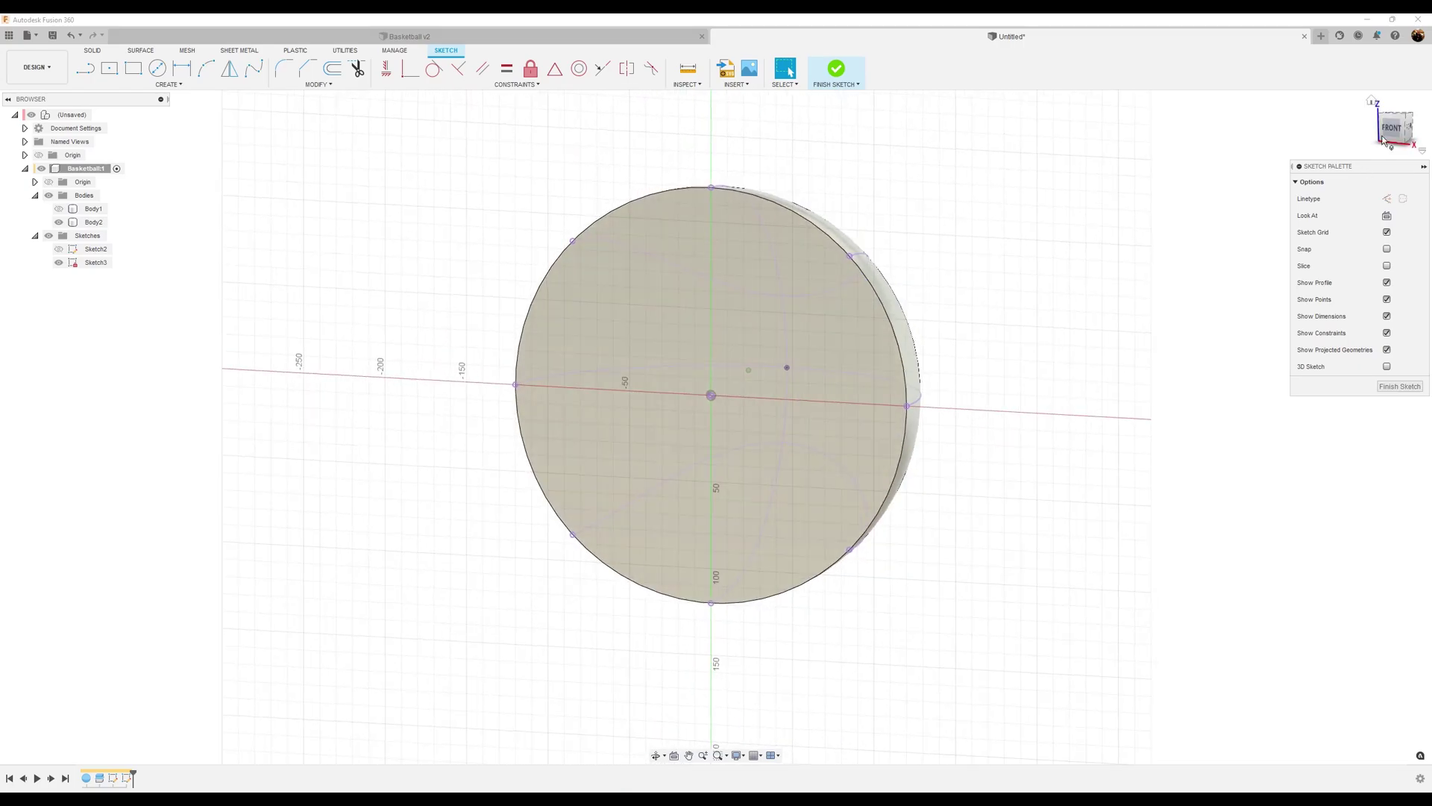
{"action": "middle_click_drag", "start_coordinate": [892, 182], "coordinate": [870, 240]}
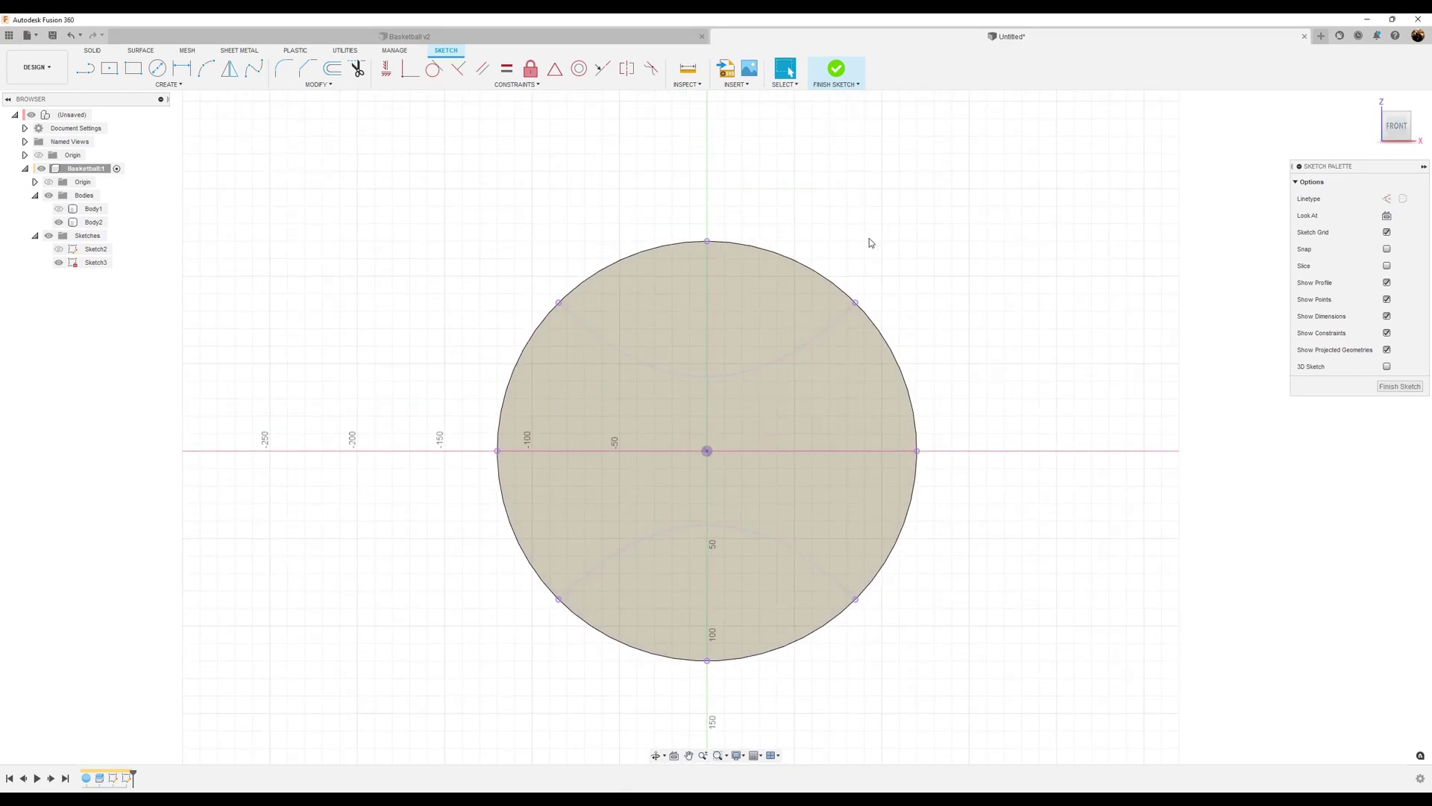
{"action": "scroll", "coordinate": [812, 238], "scroll_direction": "up", "scroll_amount": 3}
{"action": "scroll", "coordinate": [811, 237], "scroll_direction": "up", "scroll_amount": 2}
{"action": "middle_click_drag", "start_coordinate": [726, 214], "coordinate": [777, 226]}
{"action": "scroll", "coordinate": [779, 231], "scroll_direction": "up", "scroll_amount": 1}
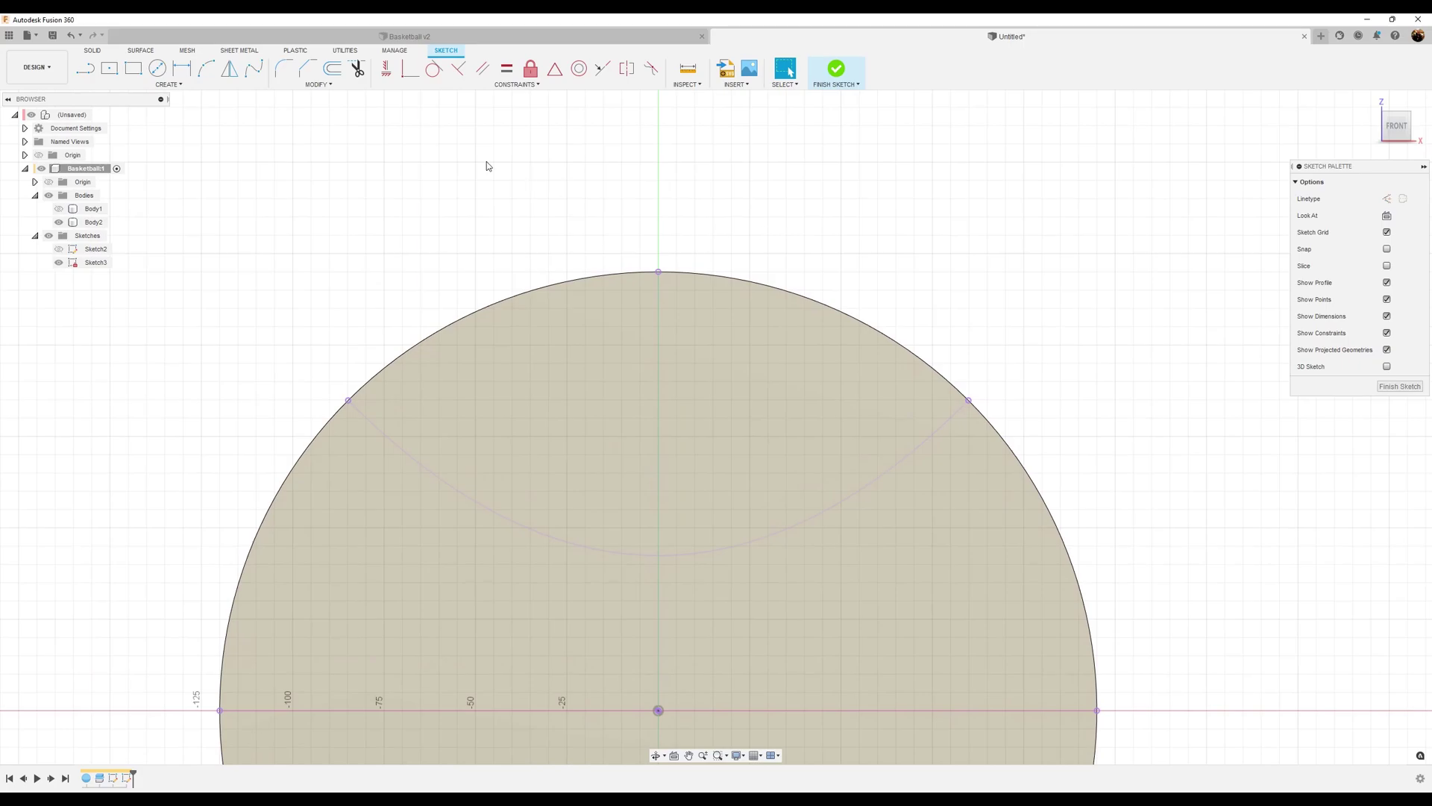
{"action": "left_click", "coordinate": [169, 85]}
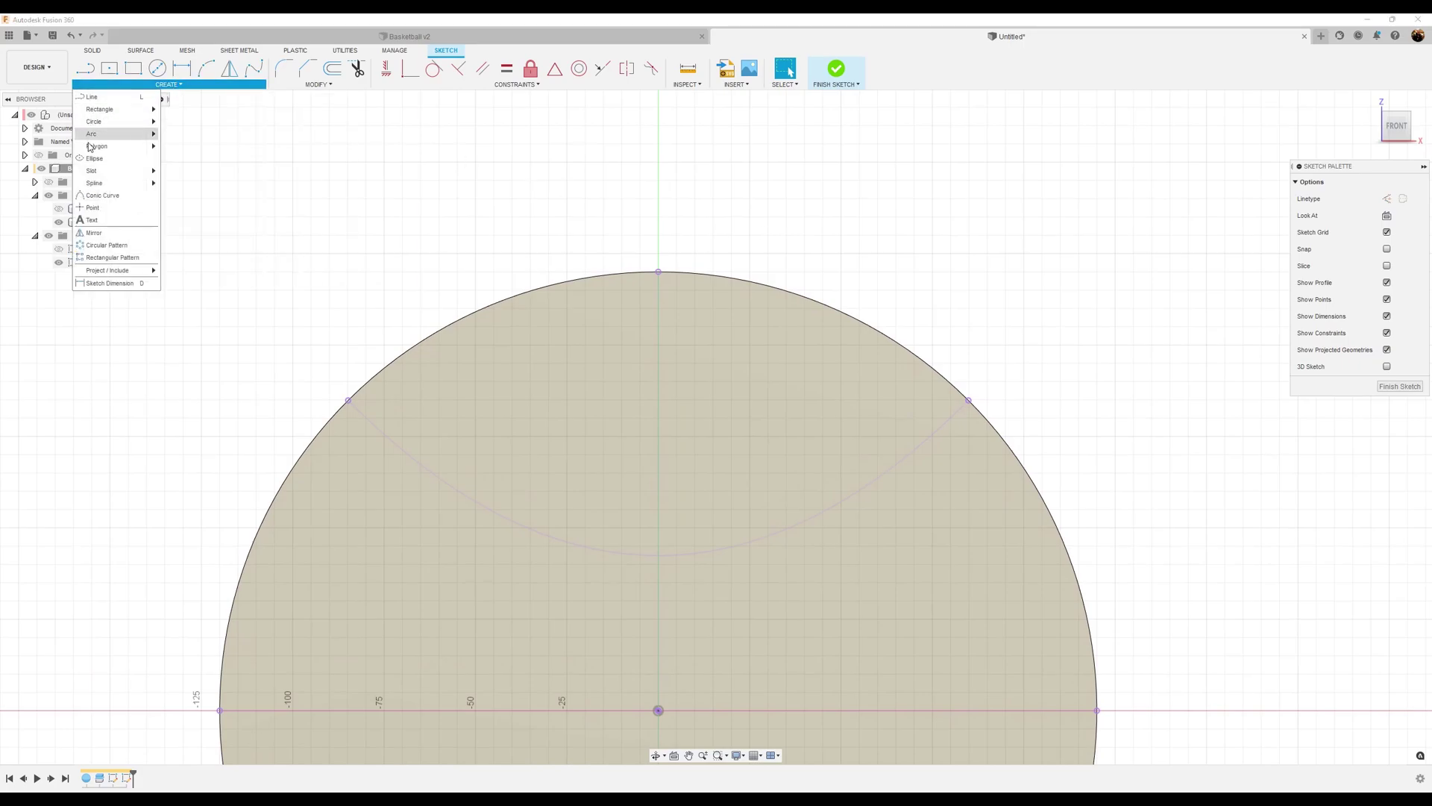
{"action": "left_click", "coordinate": [93, 161]}
{"action": "scroll", "coordinate": [675, 223], "scroll_direction": "up", "scroll_amount": 3}
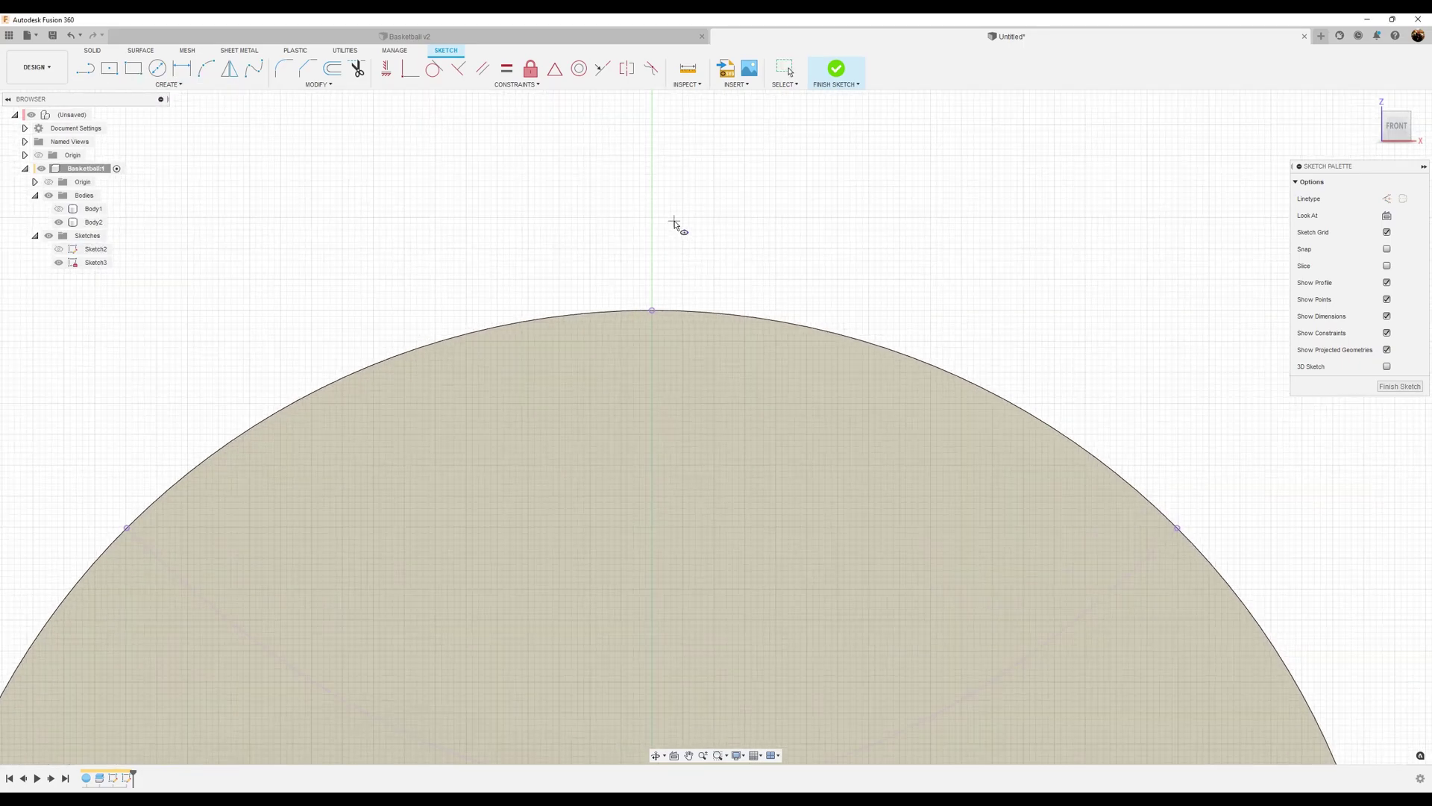
{"action": "left_click", "coordinate": [652, 310]}
{"action": "scroll", "coordinate": [654, 312], "scroll_direction": "up", "scroll_amount": 3}
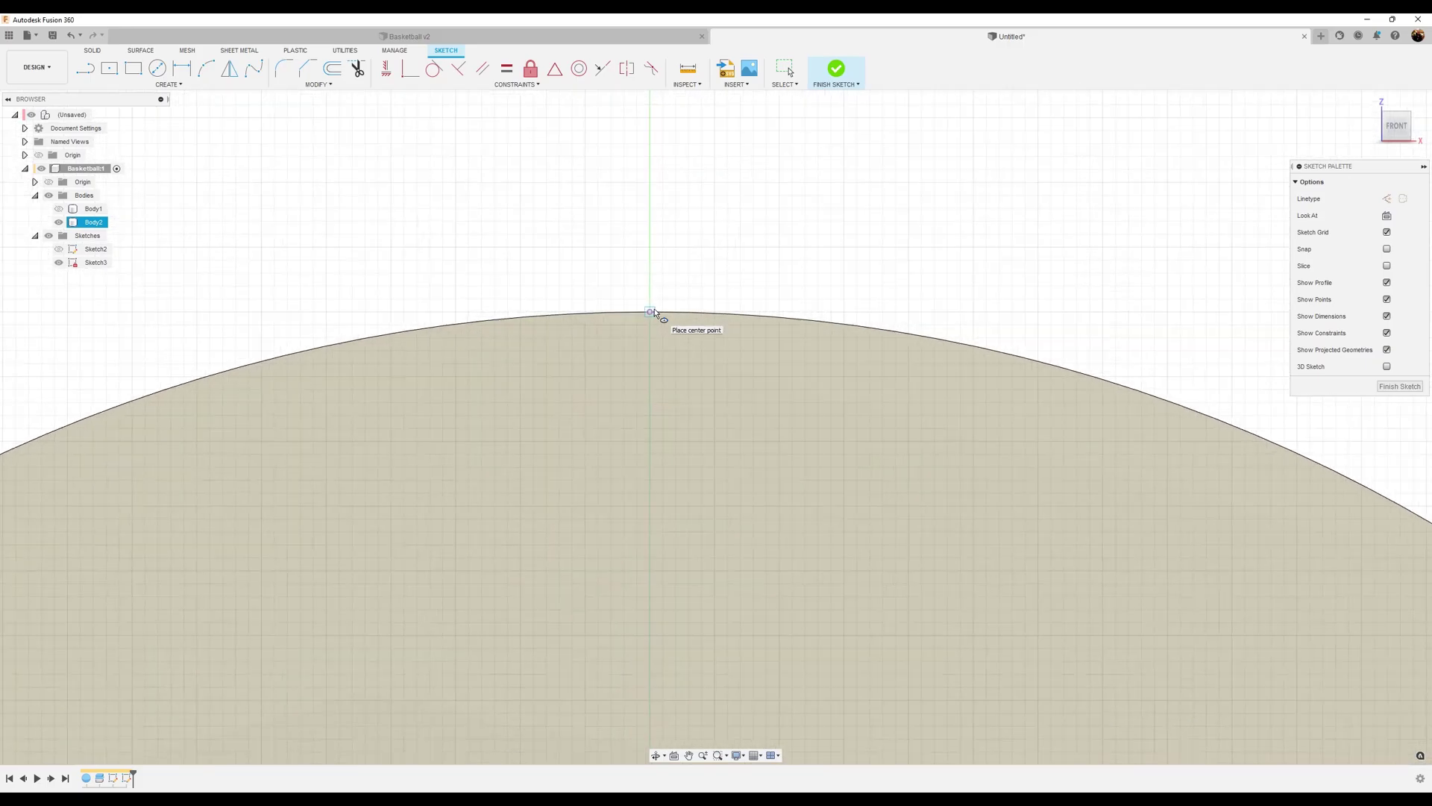
{"action": "left_click", "coordinate": [650, 312]}
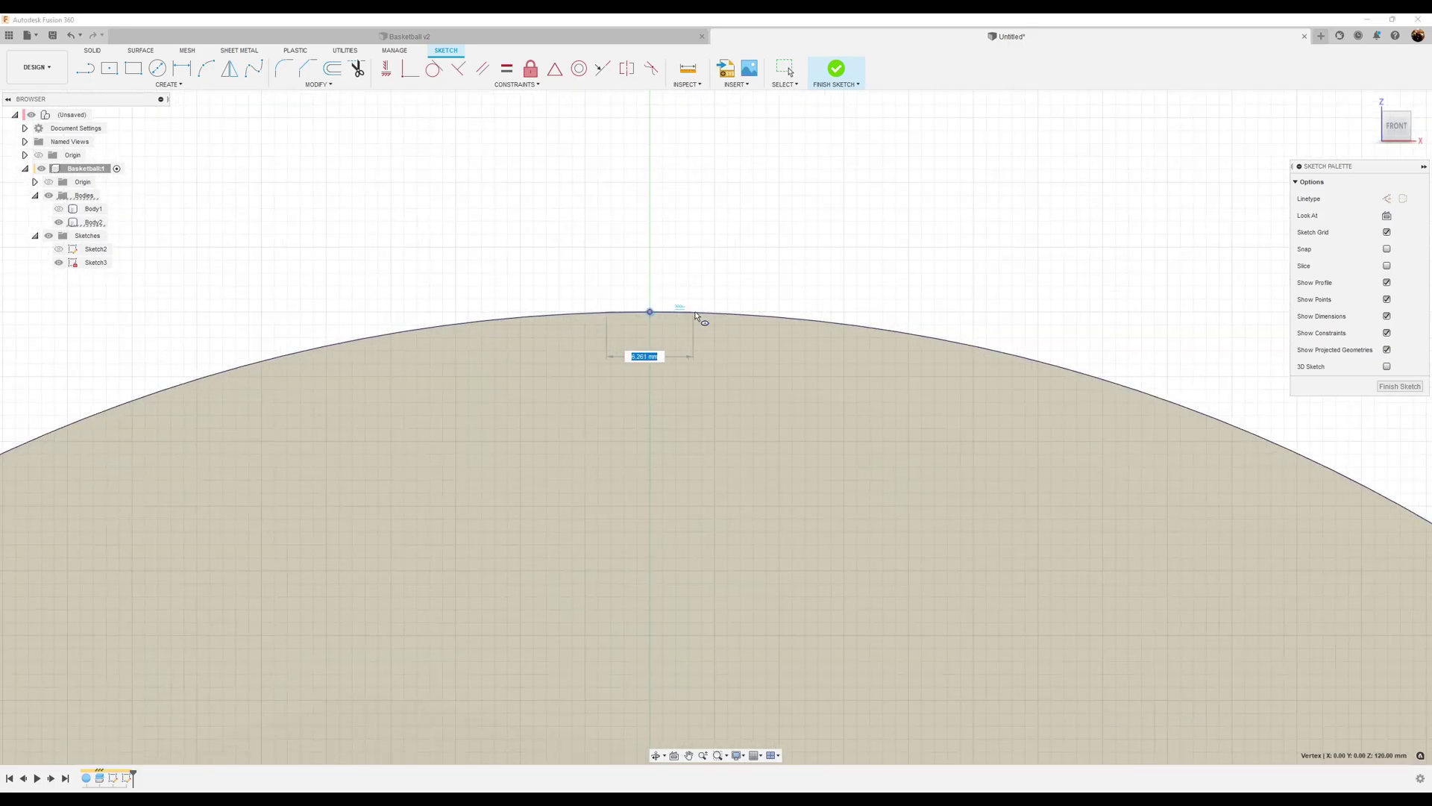
{"action": "left_click", "coordinate": [699, 314]}
{"action": "left_click", "coordinate": [676, 334]}
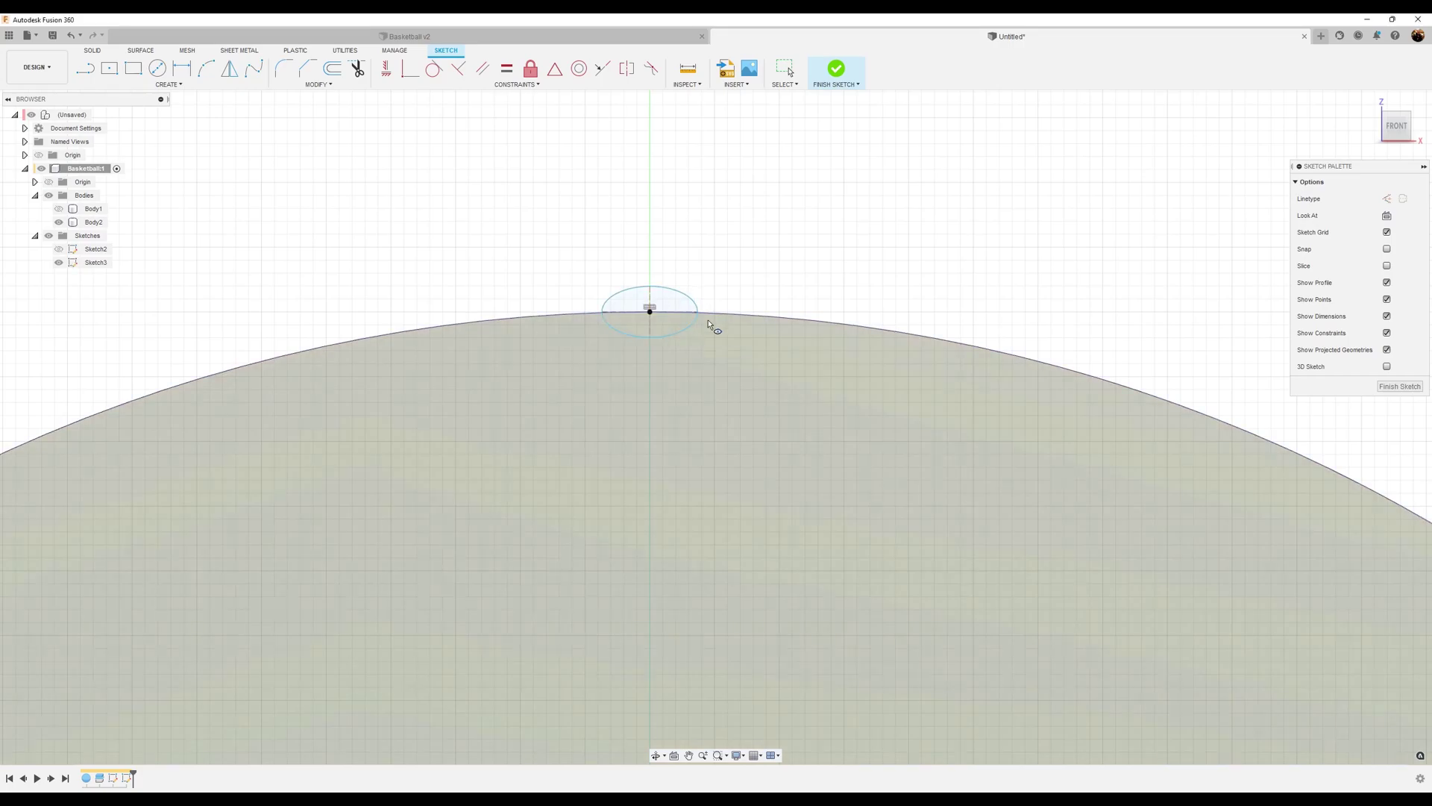
- Dimension the ellipse's height to 1.5 mm between its upper and lower axis endpoints
{"action": "left_click", "coordinate": [182, 68]}
{"action": "left_click", "coordinate": [650, 287]}
{"action": "left_click", "coordinate": [650, 341]}
{"action": "left_click", "coordinate": [729, 309]}
{"action": "type", "text": "1.5"}
{"action": "key", "text": "Return"}
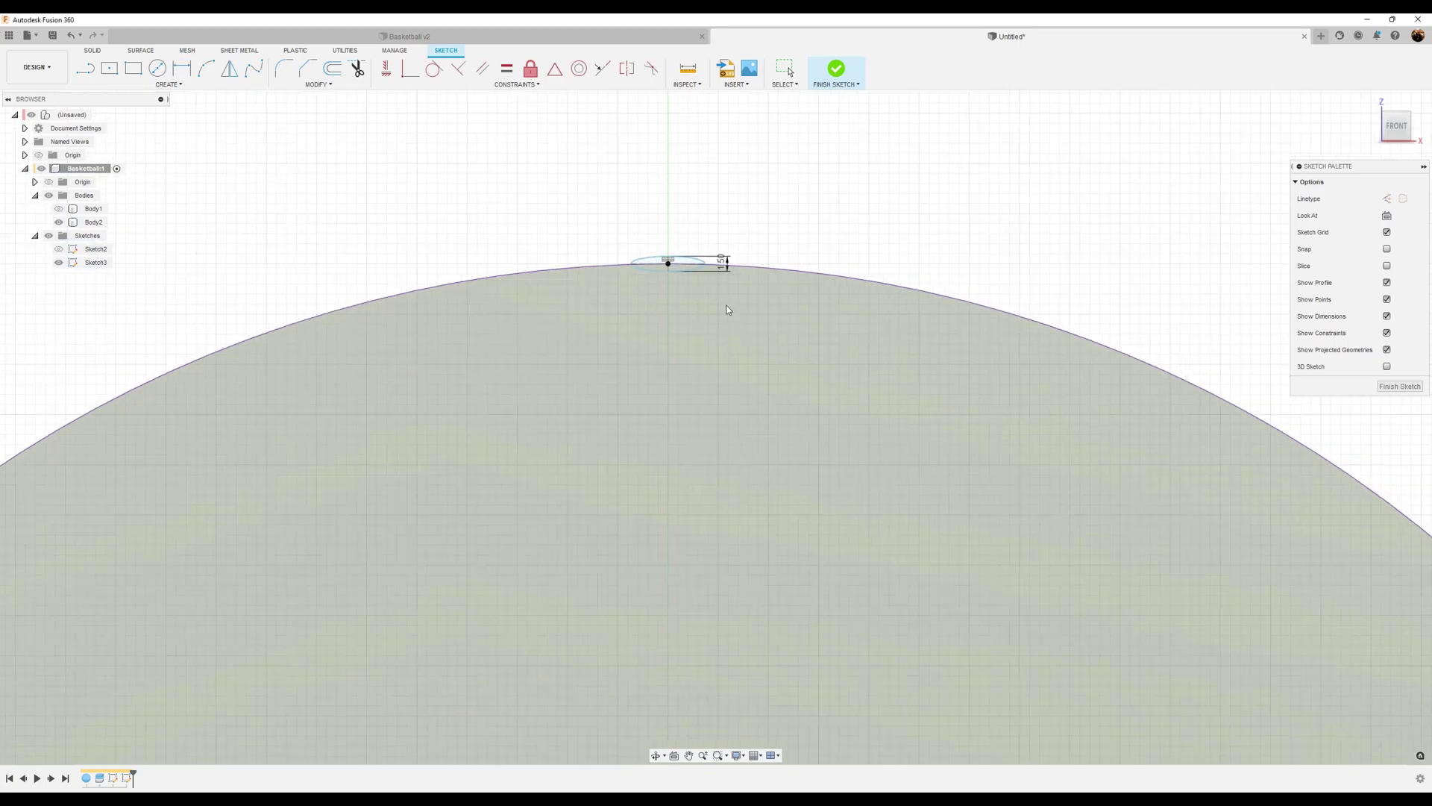
- Dimension the ellipse's width to 3 mm between its two side axis endpoints
{"action": "scroll", "coordinate": [720, 149], "scroll_direction": "up", "scroll_amount": 6}
{"action": "middle_click_drag", "start_coordinate": [790, 138], "coordinate": [705, 522]}
{"action": "scroll", "coordinate": [705, 522], "scroll_direction": "up", "scroll_amount": 2}
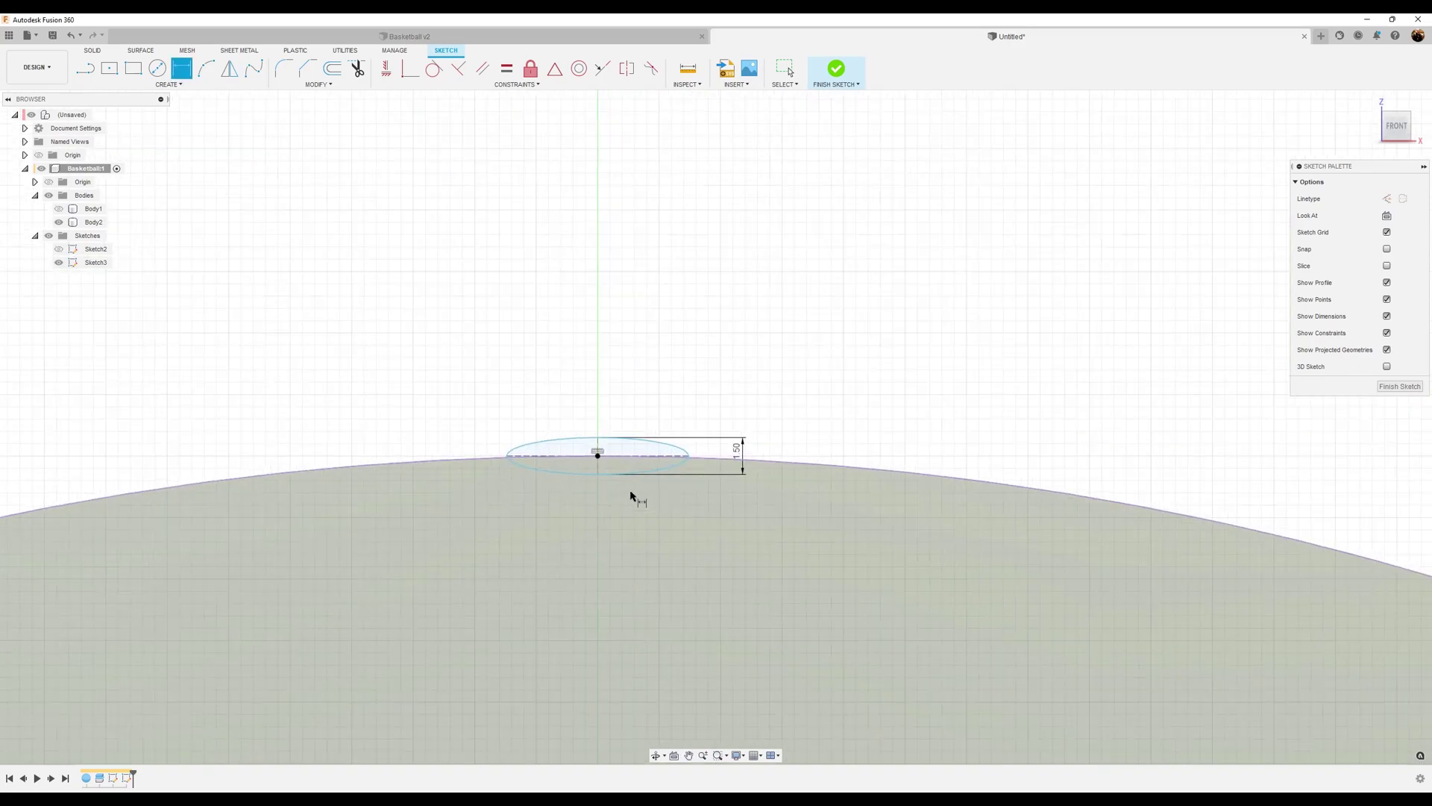
{"action": "left_click", "coordinate": [507, 456]}
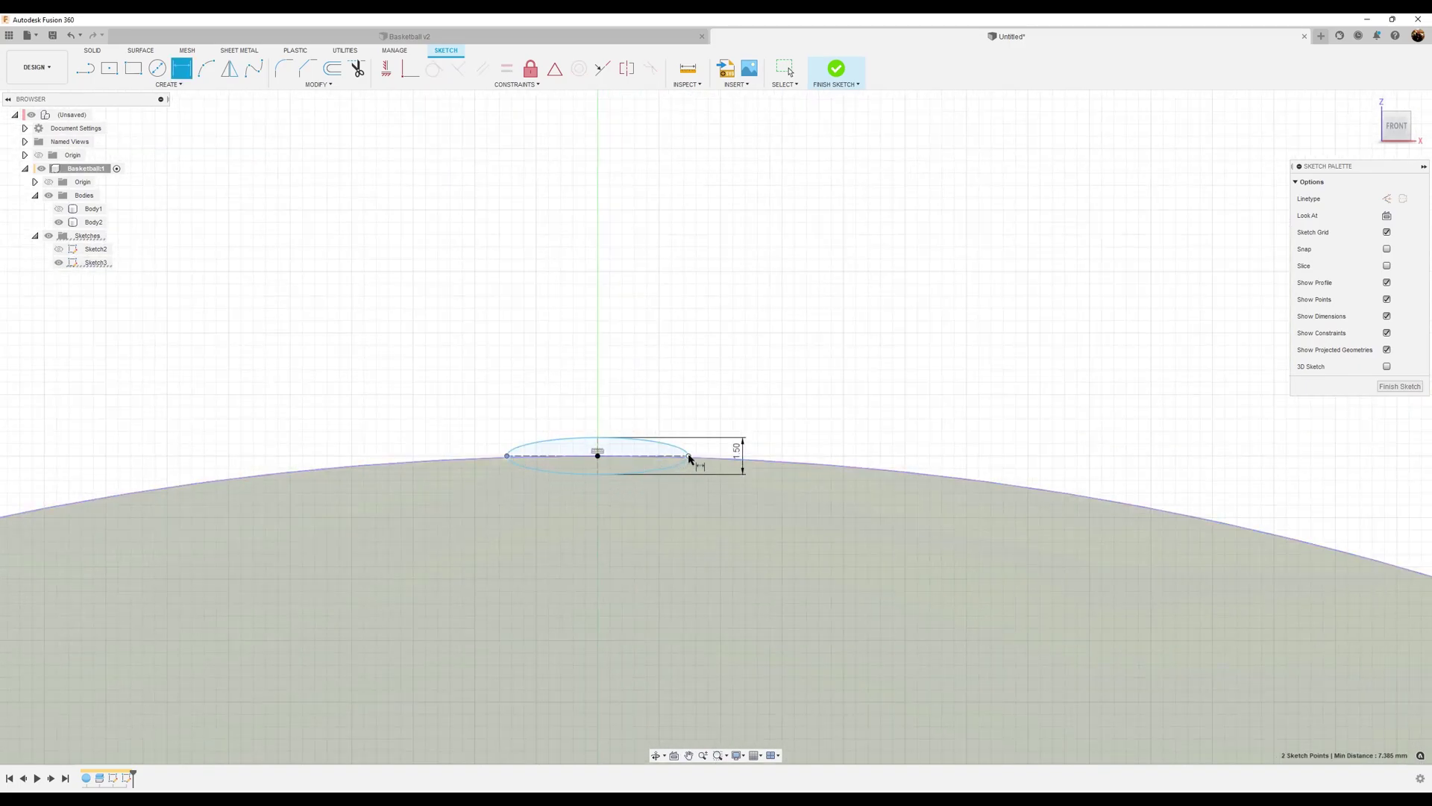
{"action": "left_click", "coordinate": [599, 421]}
{"action": "key", "text": "Return"}
{"action": "scroll", "coordinate": [627, 447], "scroll_direction": "up", "scroll_amount": 3}
{"action": "scroll", "coordinate": [596, 339], "scroll_direction": "up", "scroll_amount": 3}
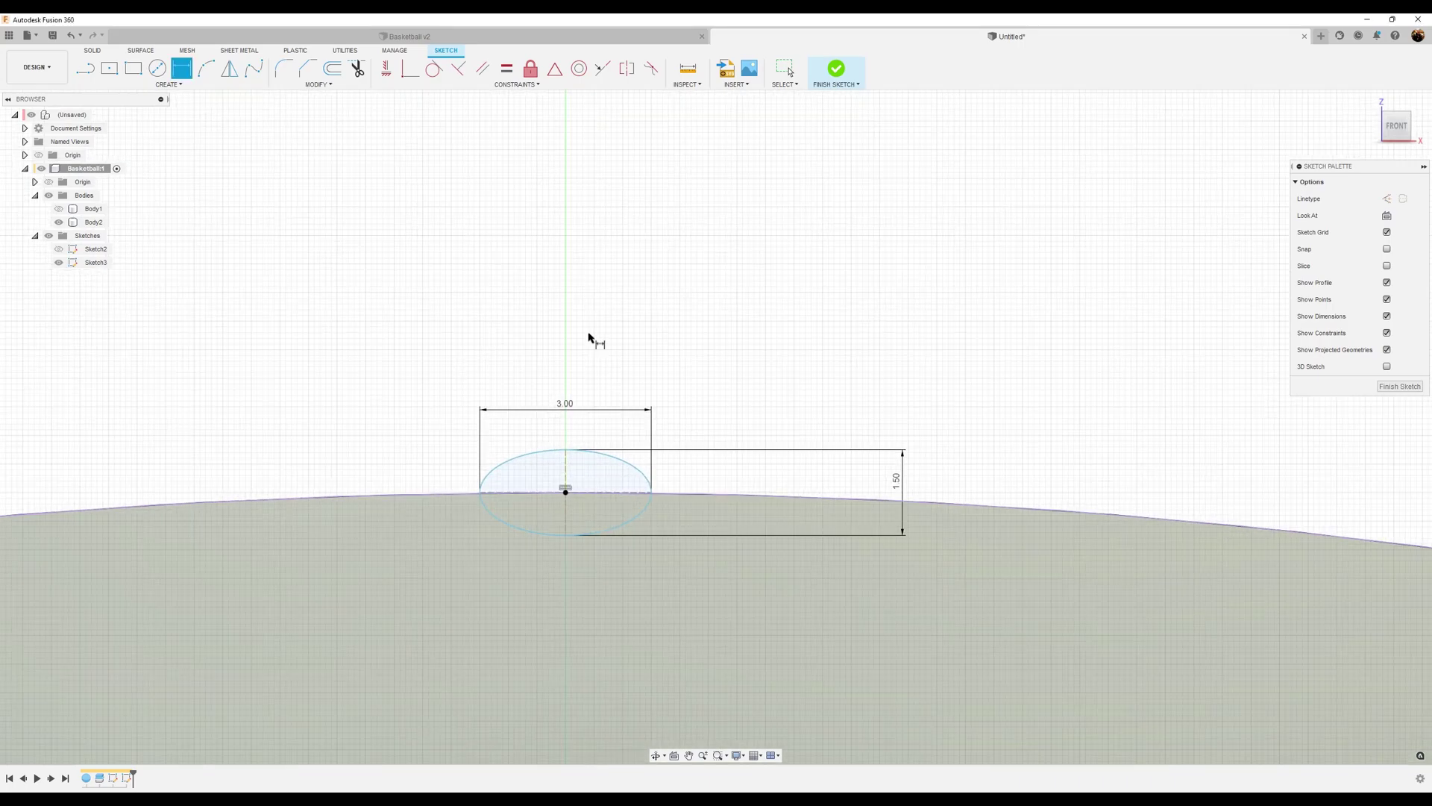
- Apply a Horizontal/Vertical constraint to the ellipse's vertical minor axis to fully define the ellipse
{"action": "middle_click_drag", "start_coordinate": [693, 395], "coordinate": [783, 226]}
{"action": "key", "text": "Escape"}
{"action": "scroll", "coordinate": [754, 298], "scroll_direction": "up", "scroll_amount": 3}
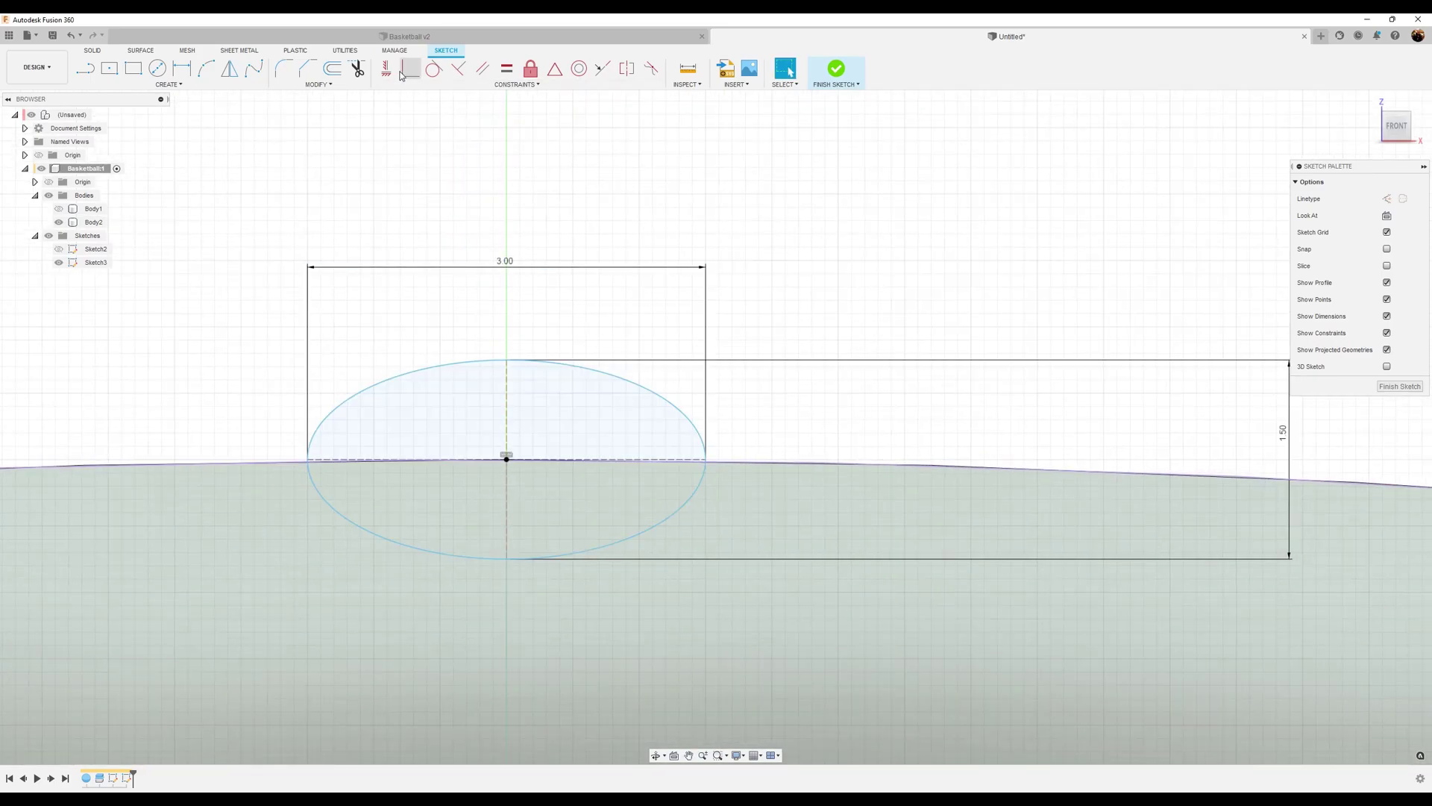
{"action": "left_click", "coordinate": [386, 69]}
{"action": "left_click", "coordinate": [509, 398]}
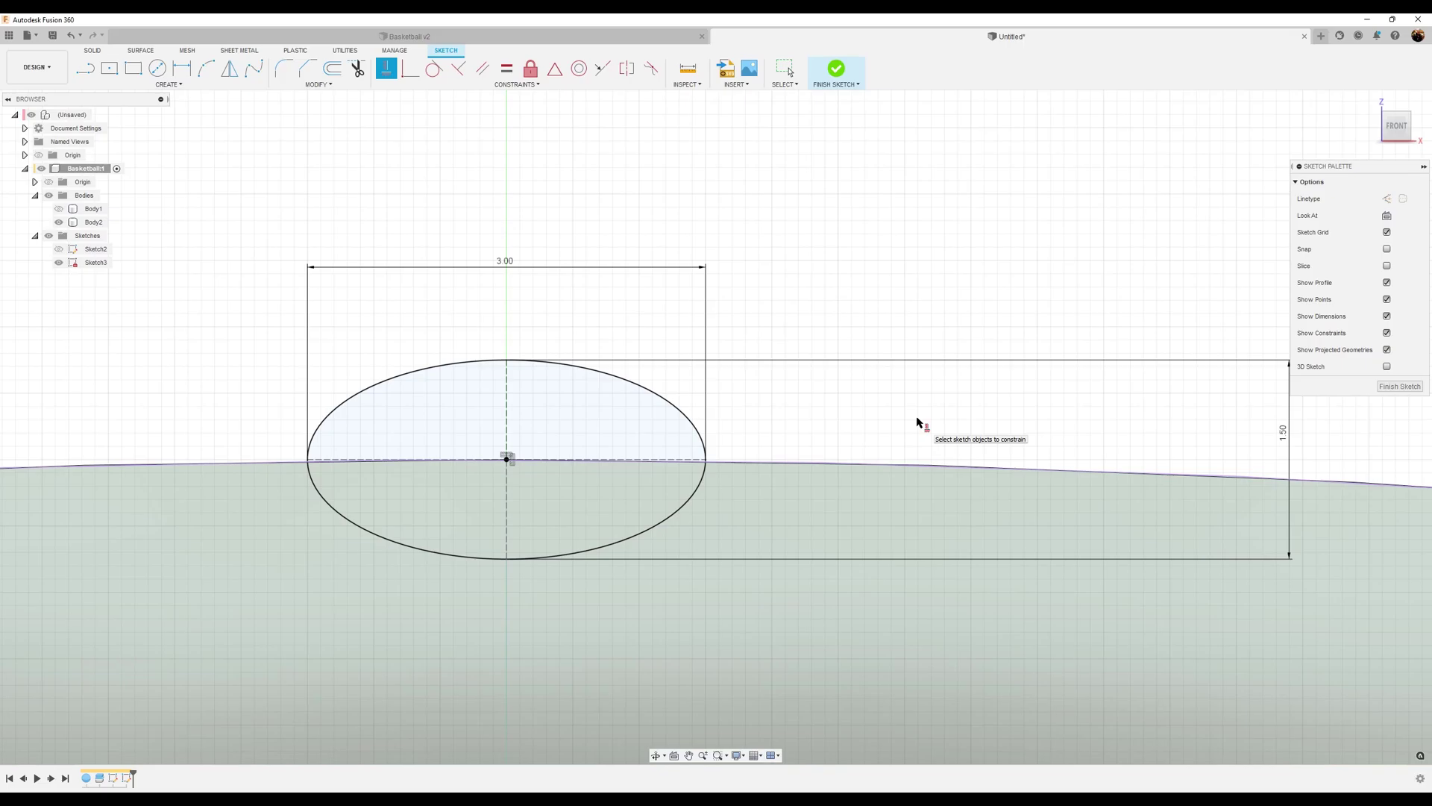
{"action": "key", "text": "Escape"}
- Move the 1.50 and 3.00 dimension labels closer to the ellipse
{"action": "scroll", "coordinate": [925, 447], "scroll_direction": "down", "scroll_amount": 3}
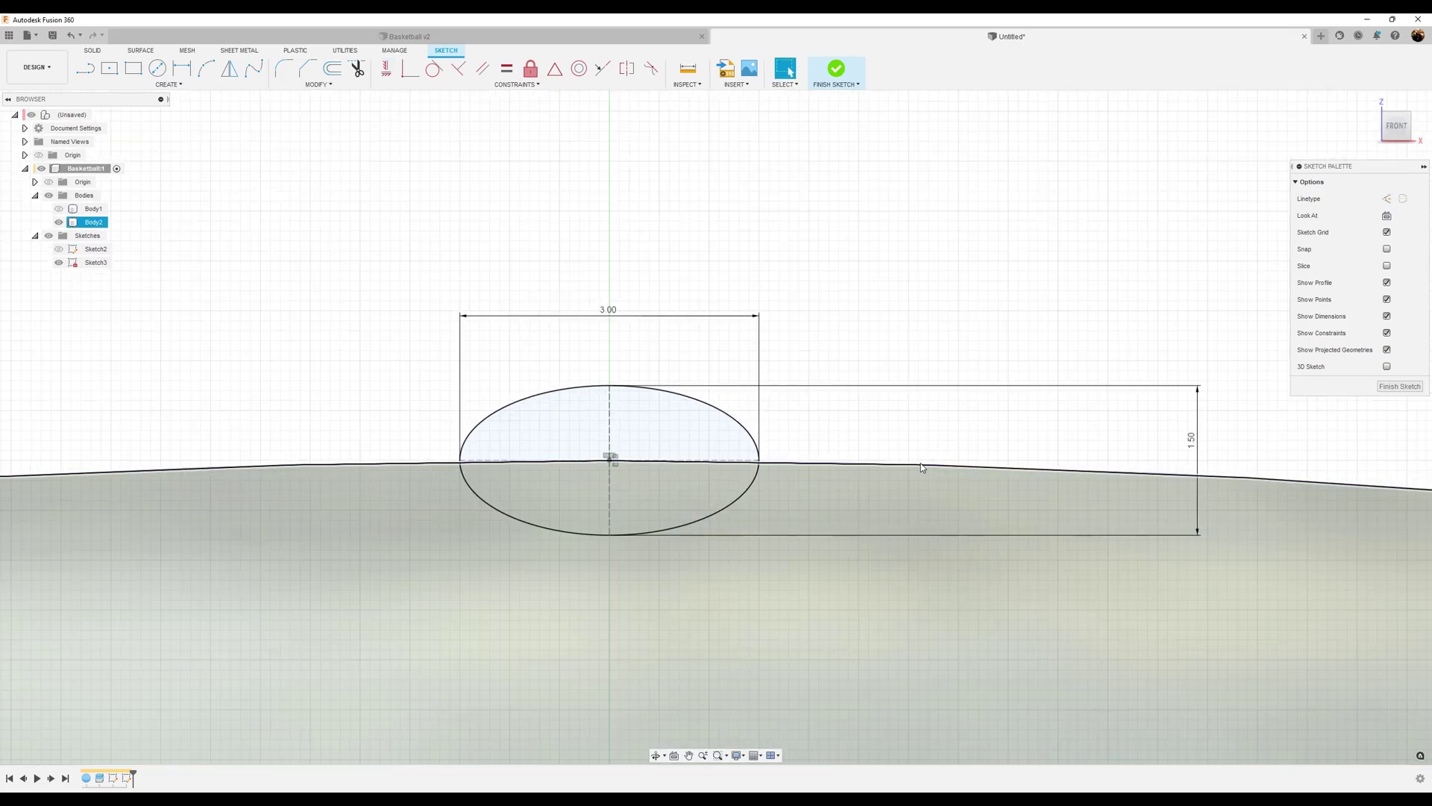
{"action": "left_click_drag", "start_coordinate": [1131, 449], "coordinate": [792, 419]}
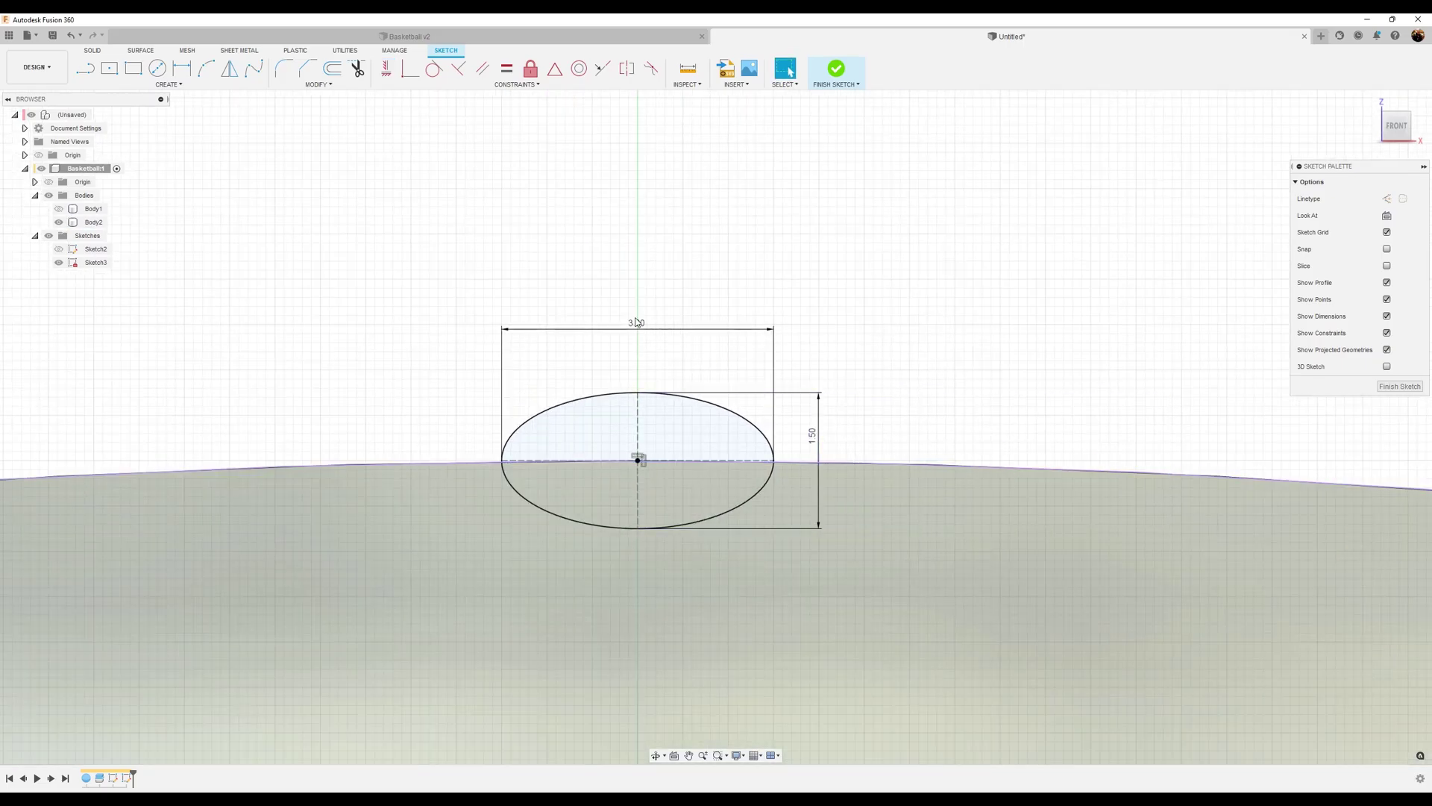
{"action": "left_click_drag", "start_coordinate": [633, 329], "coordinate": [634, 347]}
- Start a sketch Circular Pattern and choose the sketch origin as its centre point
{"action": "scroll", "coordinate": [1111, 513], "scroll_direction": "down", "scroll_amount": 4}
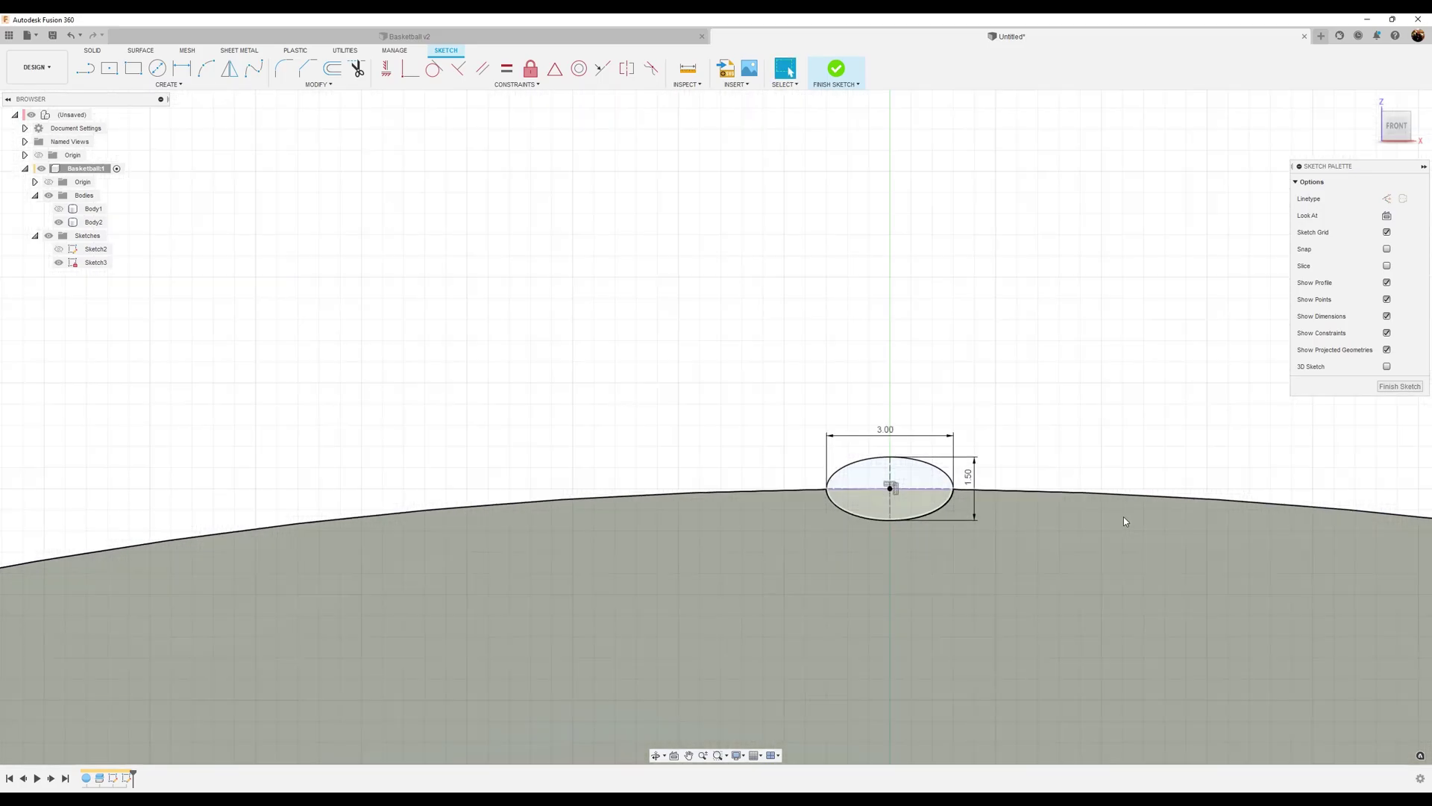
{"action": "scroll", "coordinate": [1062, 358], "scroll_direction": "down", "scroll_amount": 5}
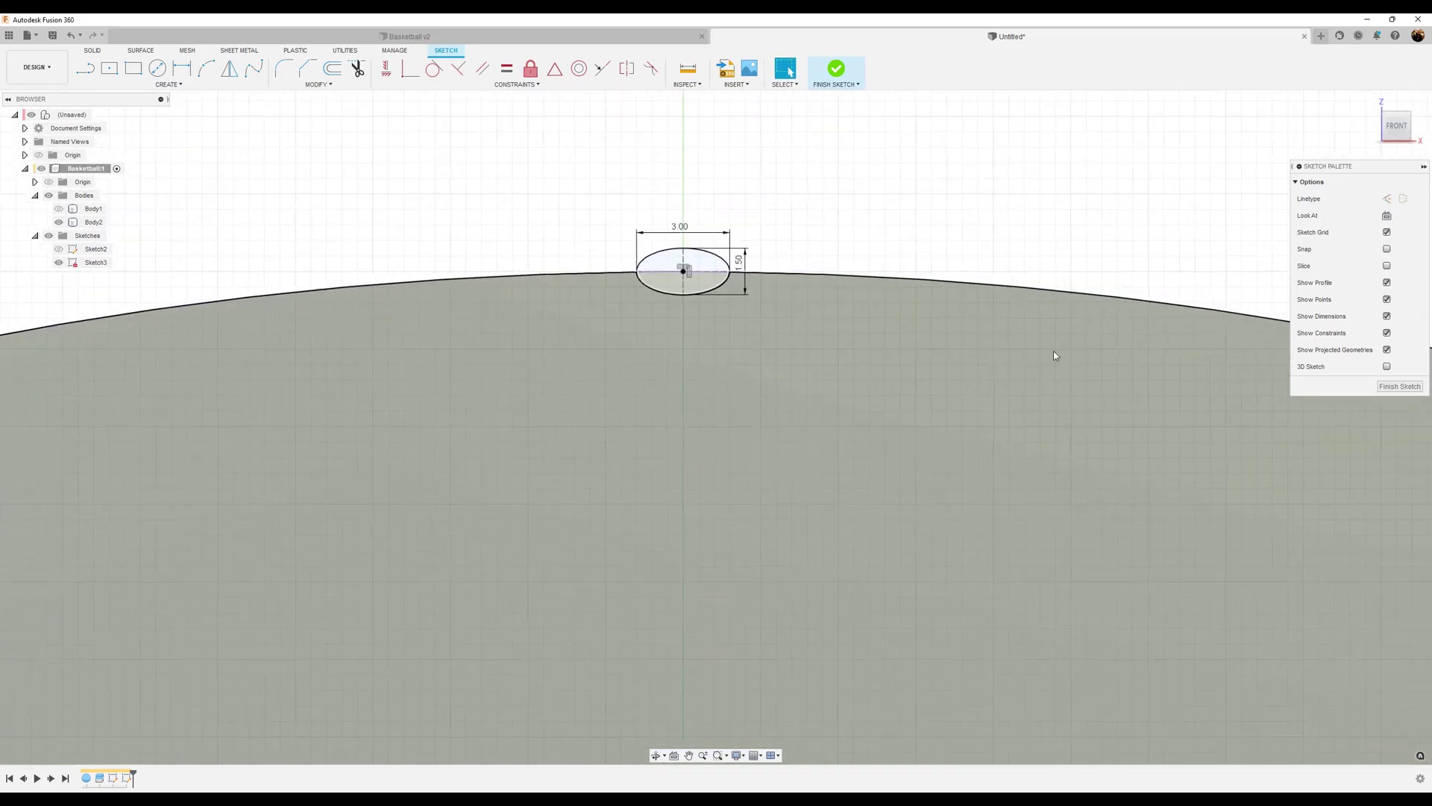
{"action": "scroll", "coordinate": [957, 365], "scroll_direction": "down", "scroll_amount": 2}
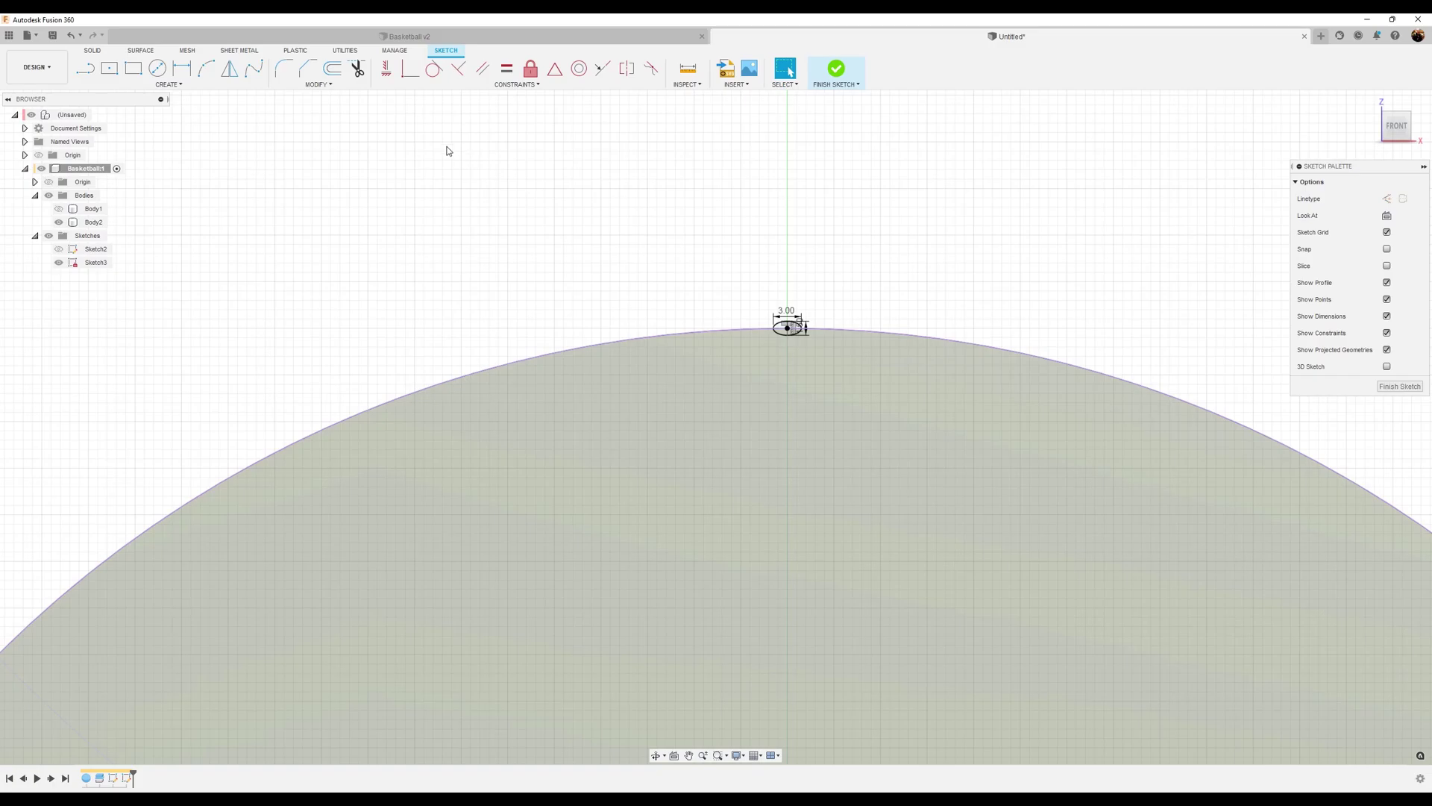
{"action": "left_click", "coordinate": [168, 85]}
{"action": "left_click", "coordinate": [137, 246]}
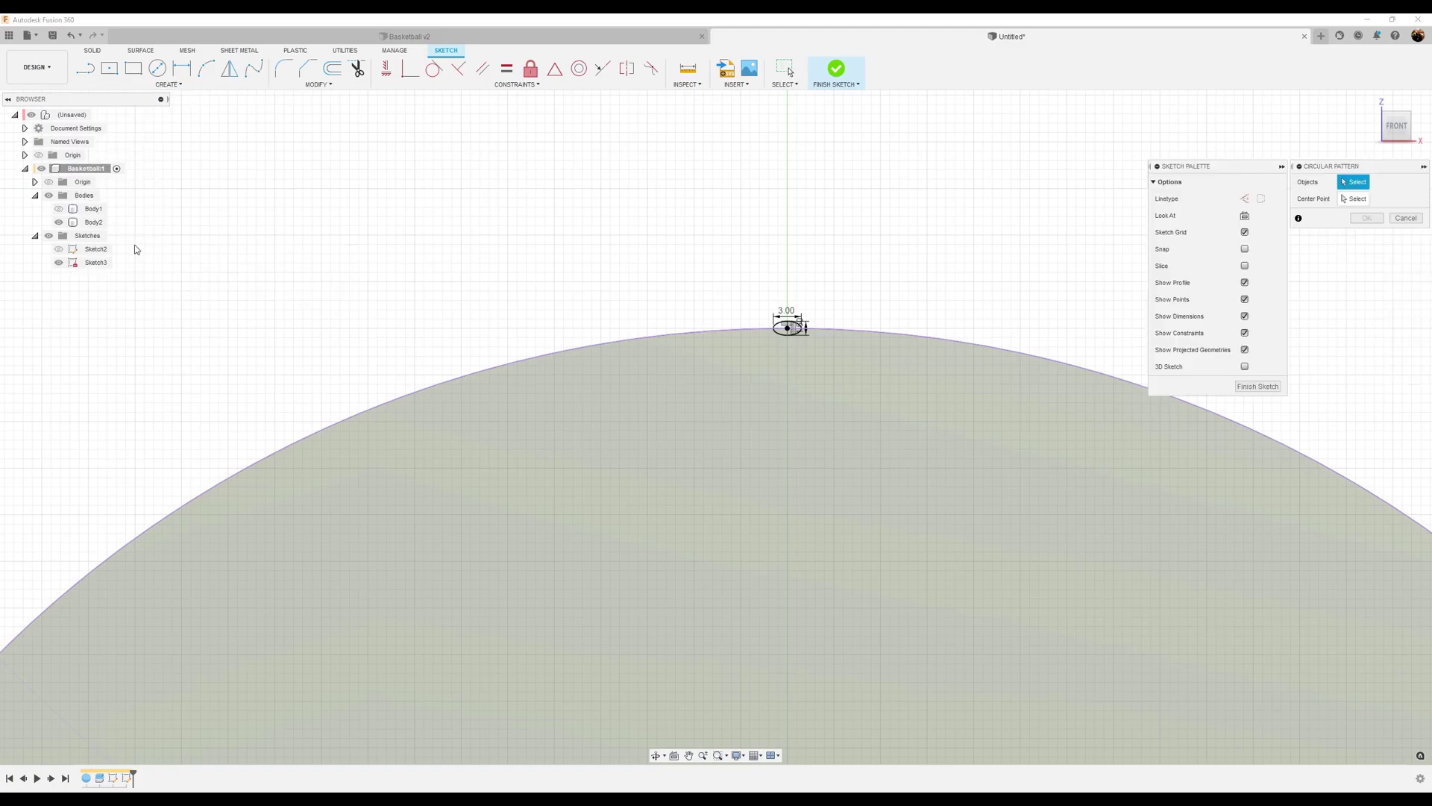
{"action": "left_click", "coordinate": [1354, 198]}
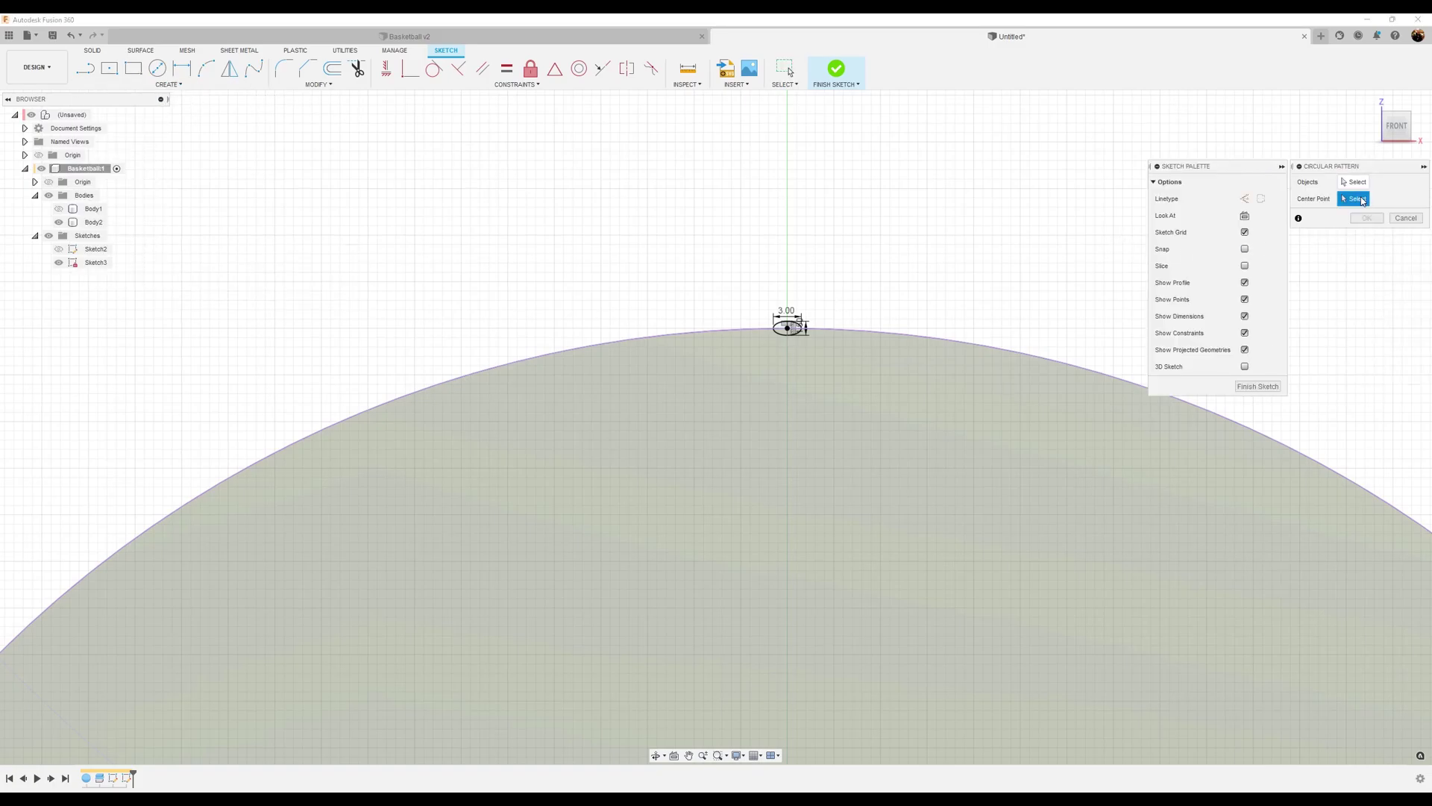
{"action": "scroll", "coordinate": [1017, 629], "scroll_direction": "down", "scroll_amount": 3}
{"action": "middle_click_drag", "start_coordinate": [1051, 585], "coordinate": [979, 354]}
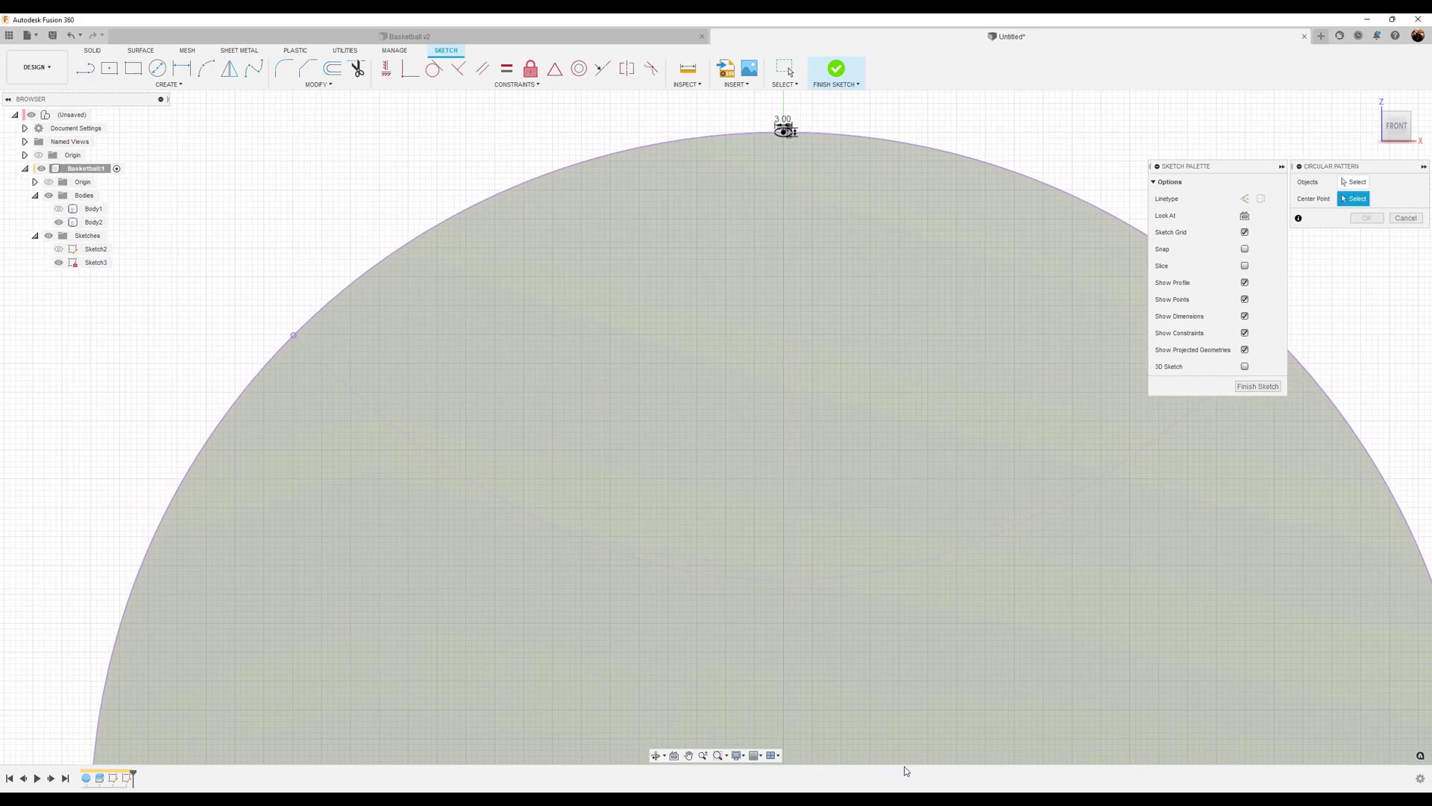
{"action": "scroll", "coordinate": [901, 727], "scroll_direction": "down", "scroll_amount": 3}
{"action": "middle_click_drag", "start_coordinate": [900, 729], "coordinate": [865, 605]}
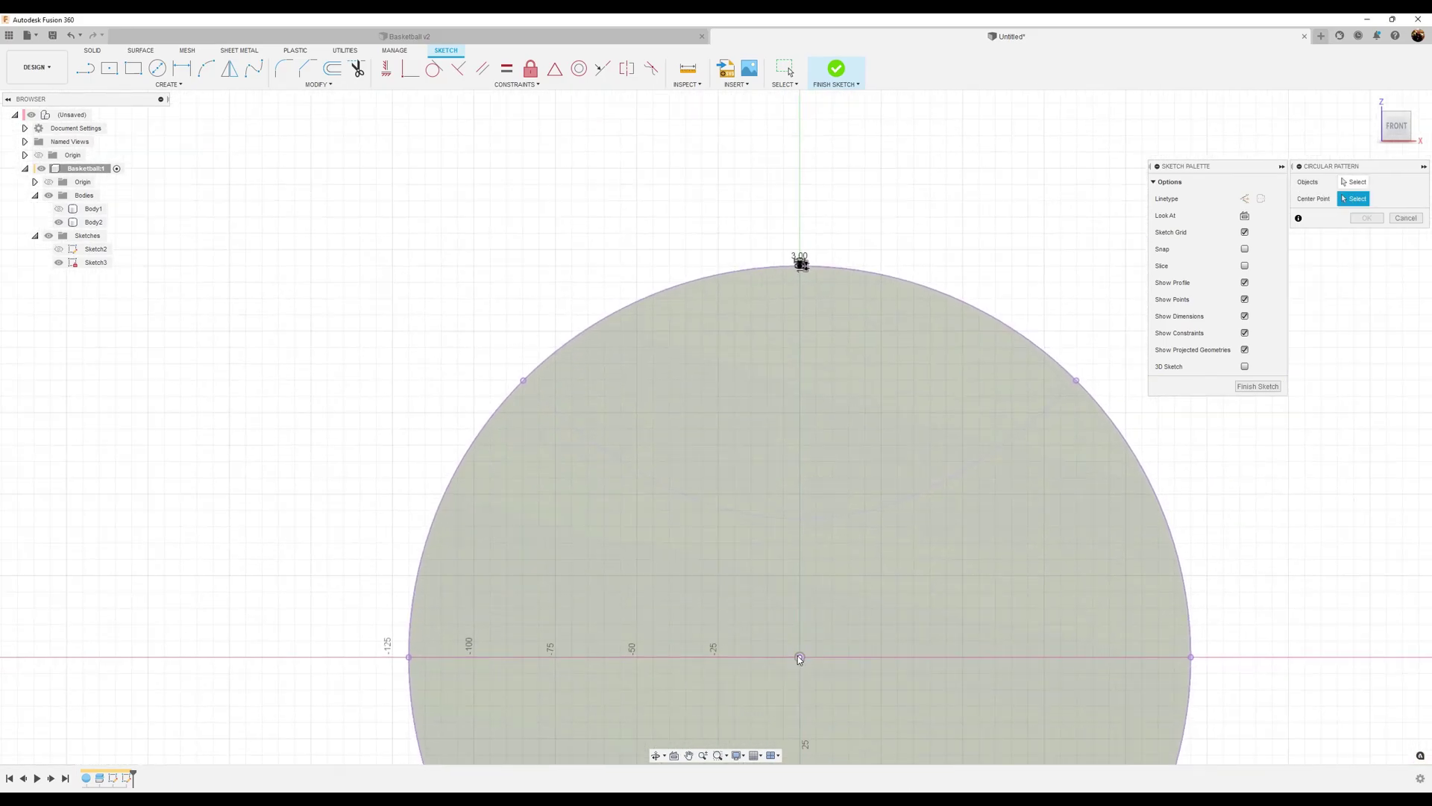
- Select the ellipse as the object of the circular pattern and set its angular spacing to Angle
{"action": "left_click", "coordinate": [1356, 182]}
{"action": "scroll", "coordinate": [828, 262], "scroll_direction": "up", "scroll_amount": 6}
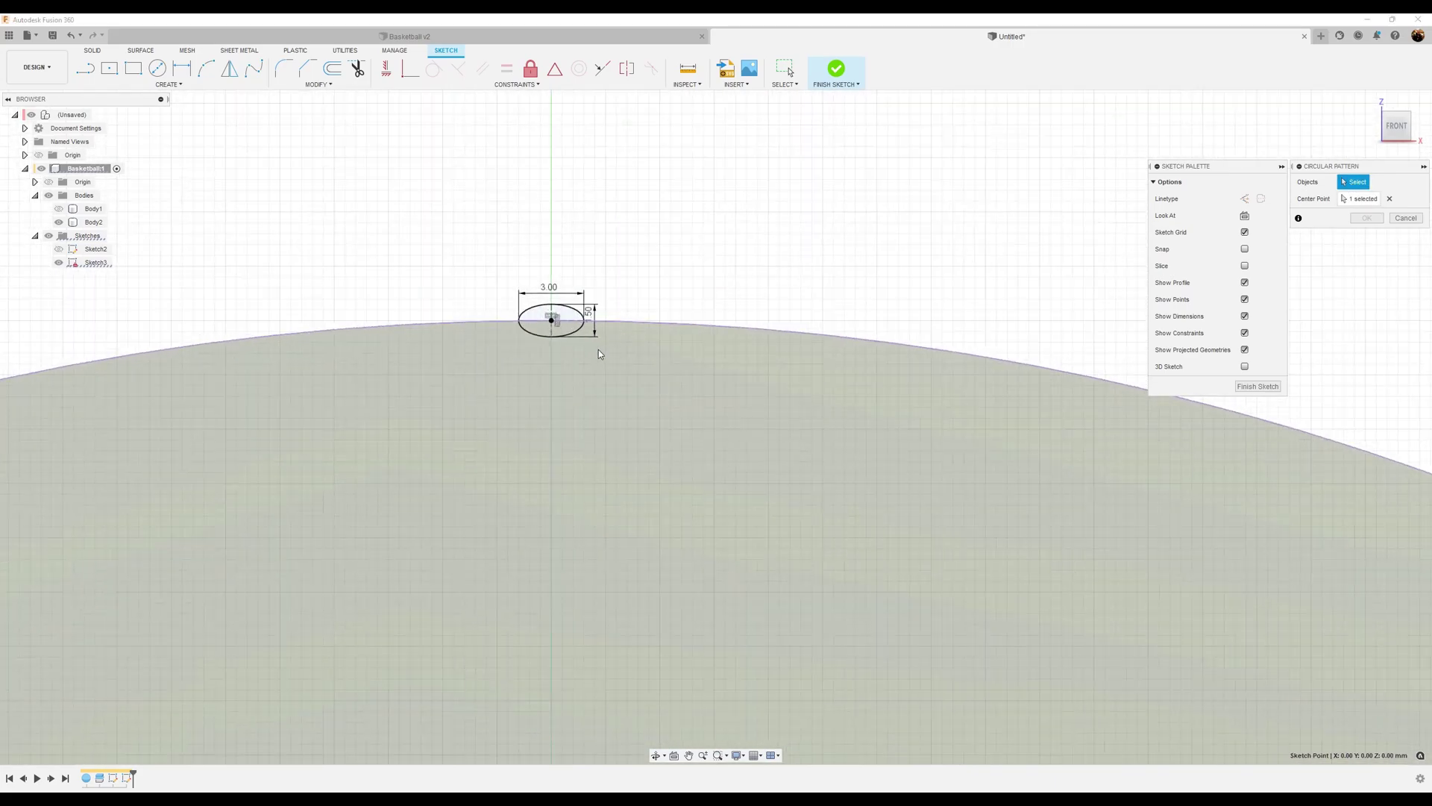
{"action": "left_click", "coordinate": [576, 332]}
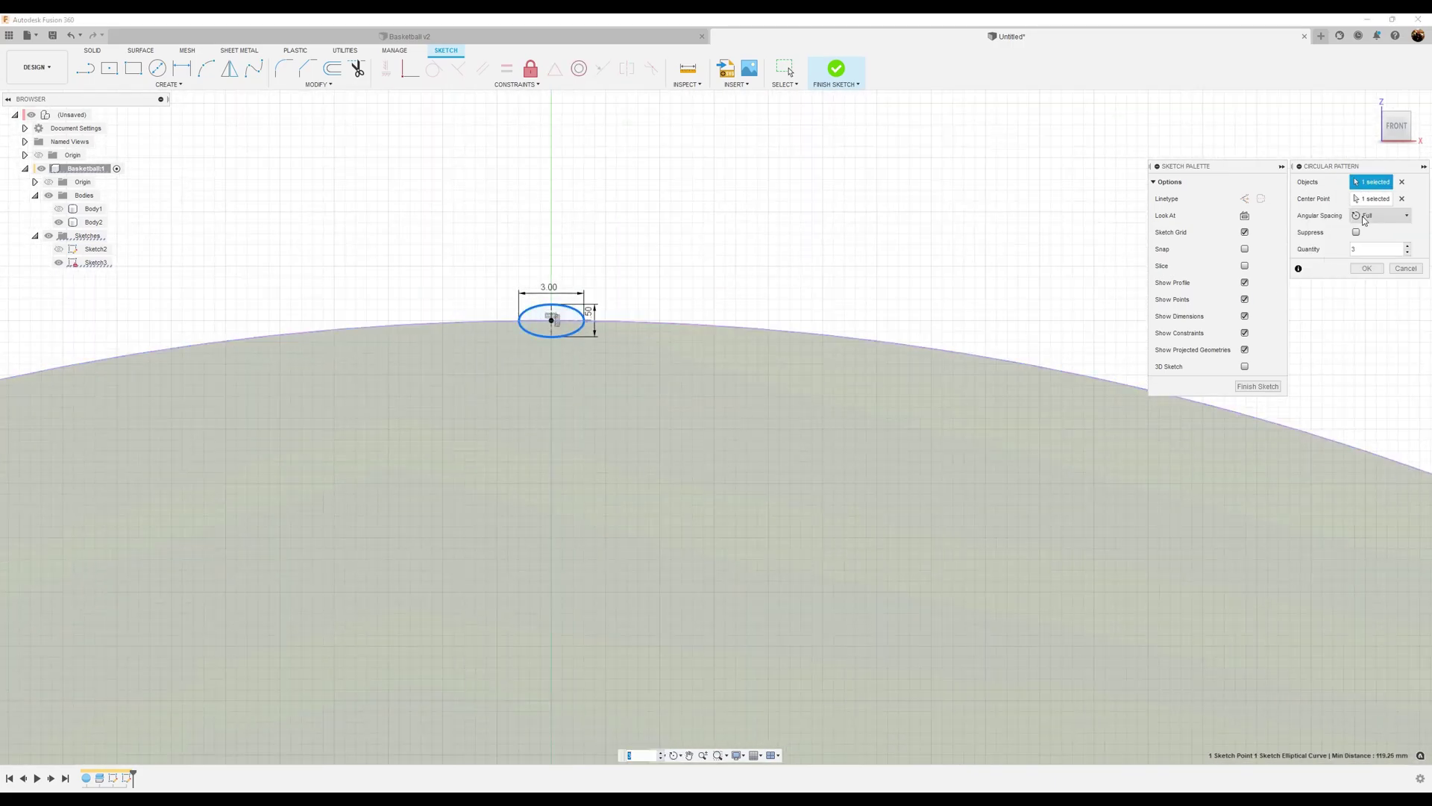
{"action": "left_click", "coordinate": [1381, 217]}
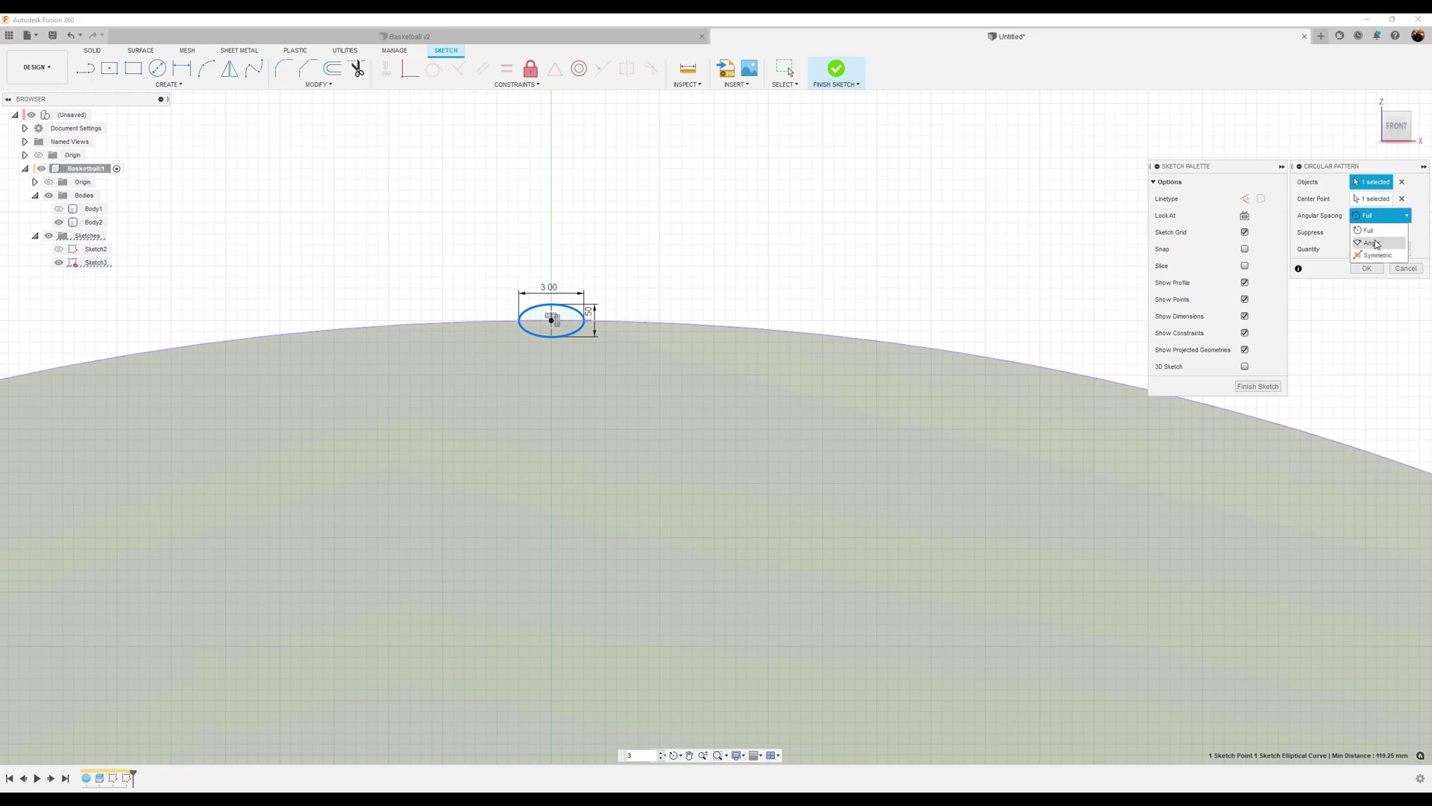
{"action": "left_click", "coordinate": [1384, 235]}
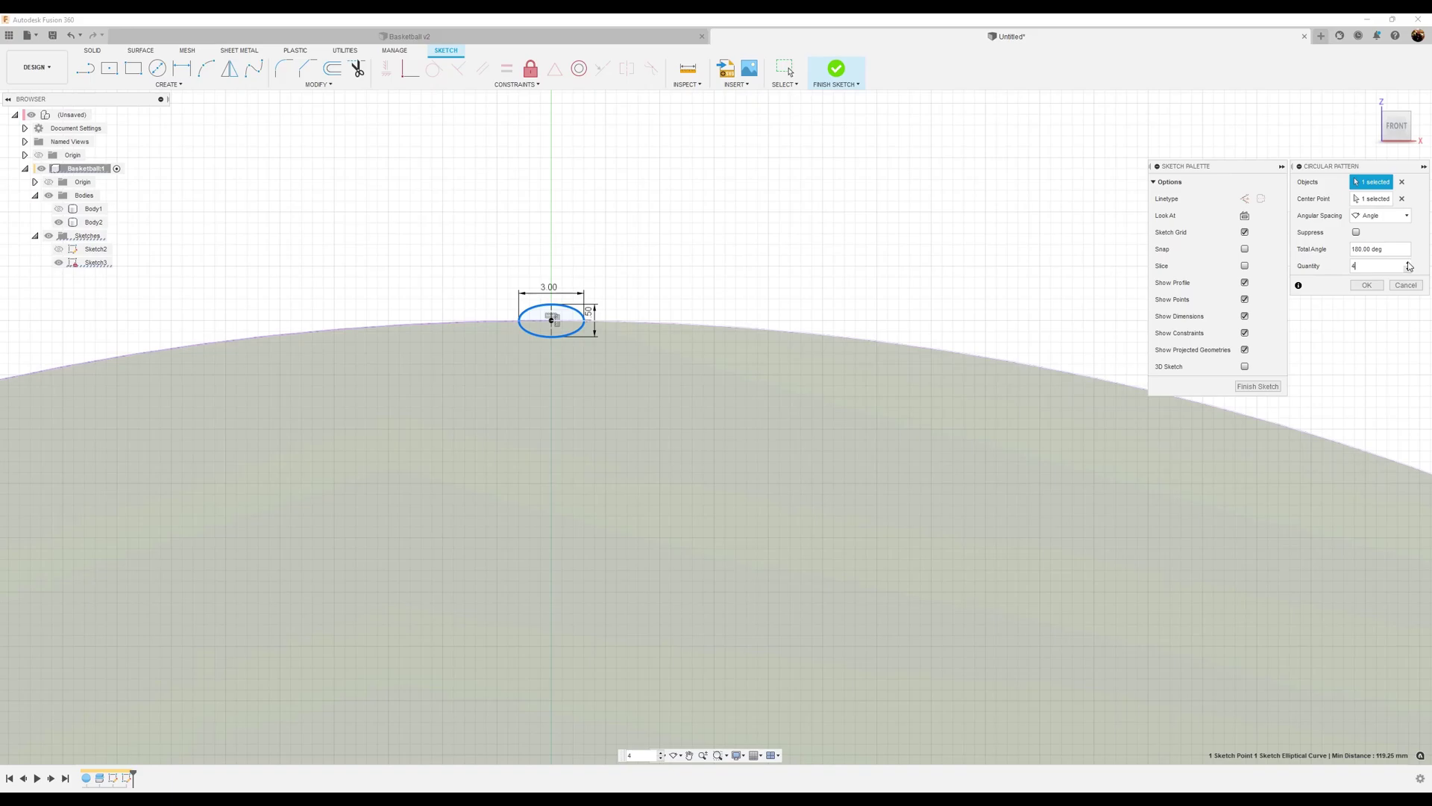
- Complete the circular pattern with 5 ellipses over a total angle of 180 degrees and finish the sketch
{"action": "scroll", "coordinate": [954, 496], "scroll_direction": "down", "scroll_amount": 6}
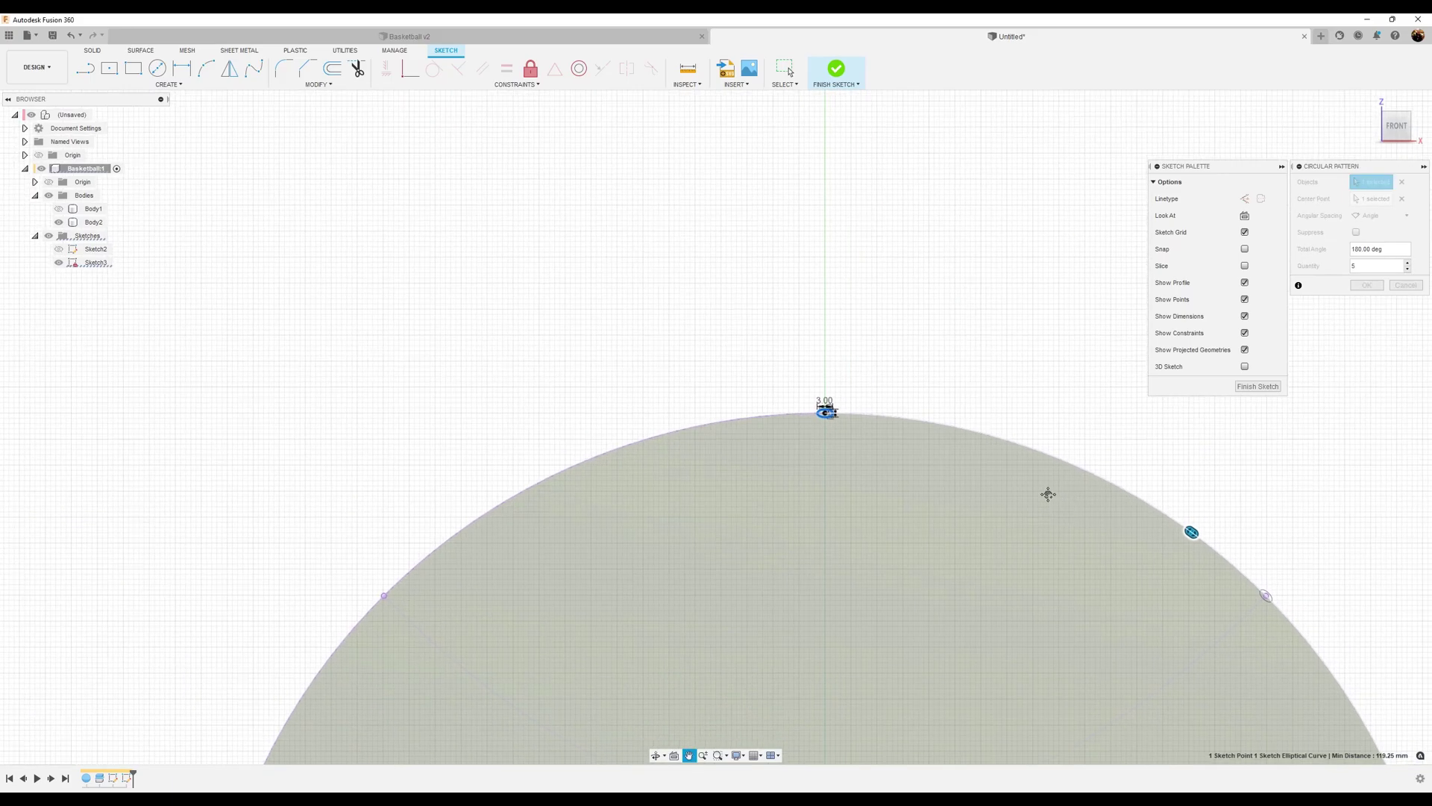
{"action": "scroll", "coordinate": [906, 301], "scroll_direction": "down", "scroll_amount": 3}
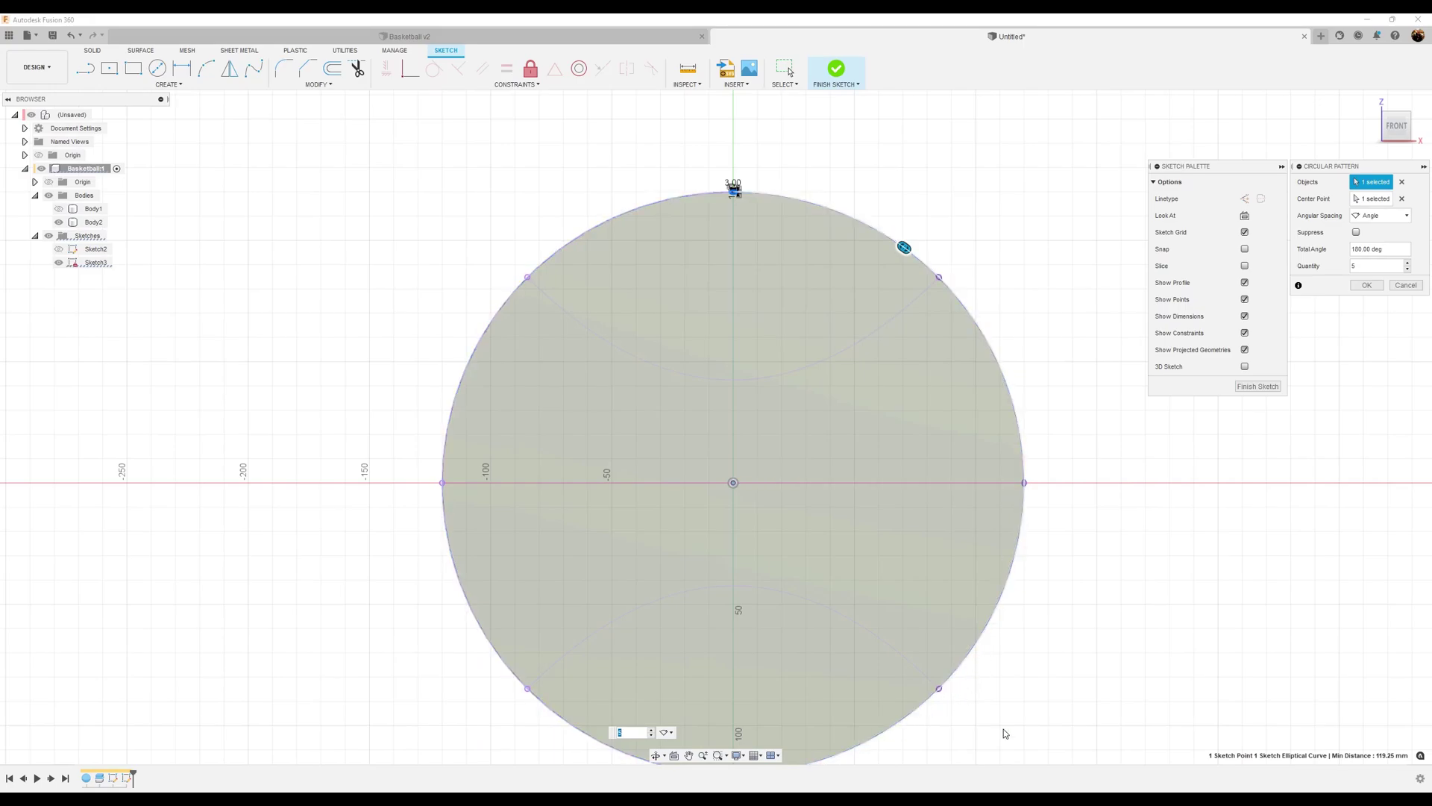
{"action": "scroll", "coordinate": [1006, 728], "scroll_direction": "up", "scroll_amount": 2}
{"action": "middle_click_drag", "start_coordinate": [1007, 728], "coordinate": [1071, 515]}
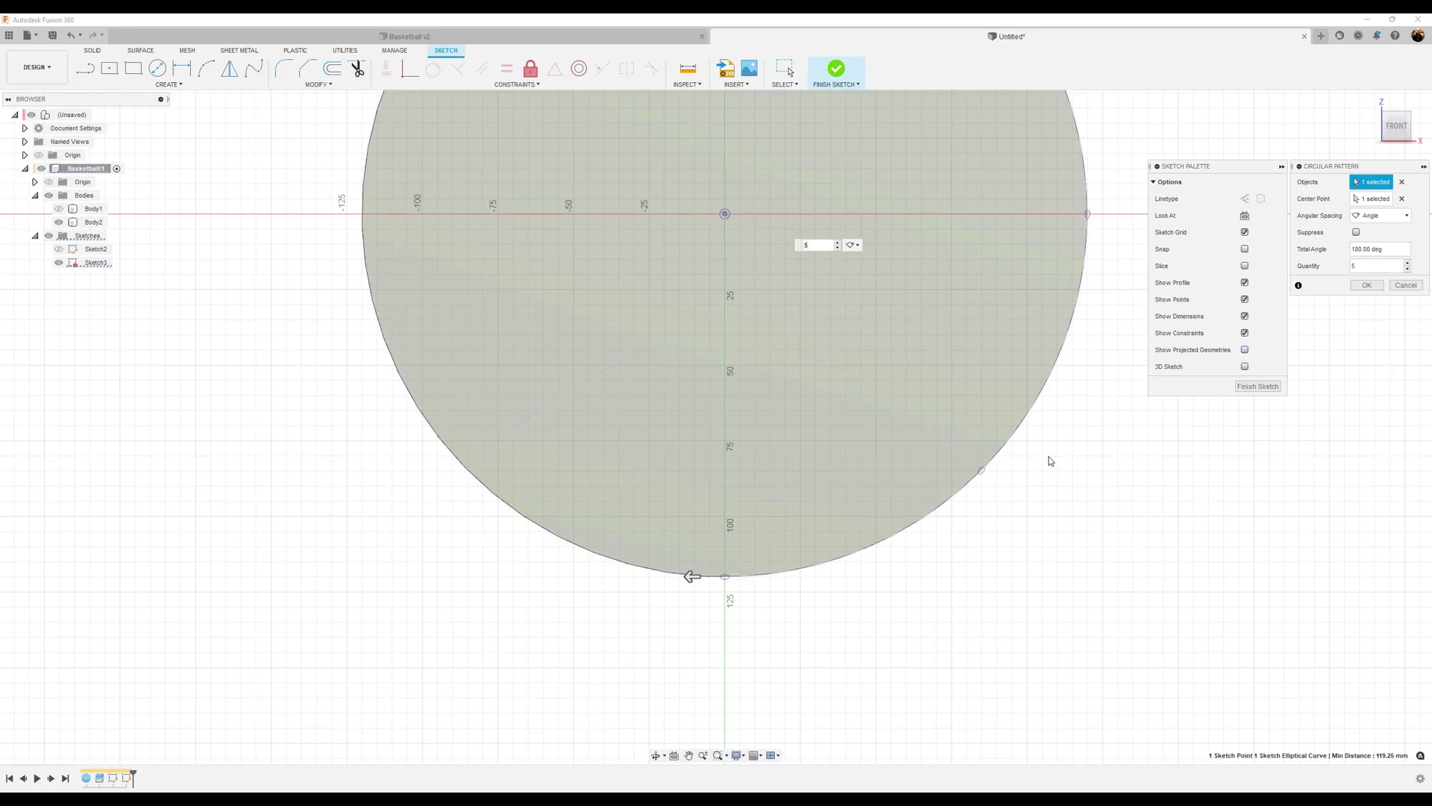
{"action": "middle_click_drag", "start_coordinate": [1049, 460], "coordinate": [1007, 607]}
{"action": "scroll", "coordinate": [1007, 607], "scroll_direction": "down", "scroll_amount": 2}
{"action": "scroll", "coordinate": [1002, 195], "scroll_direction": "down", "scroll_amount": 1}
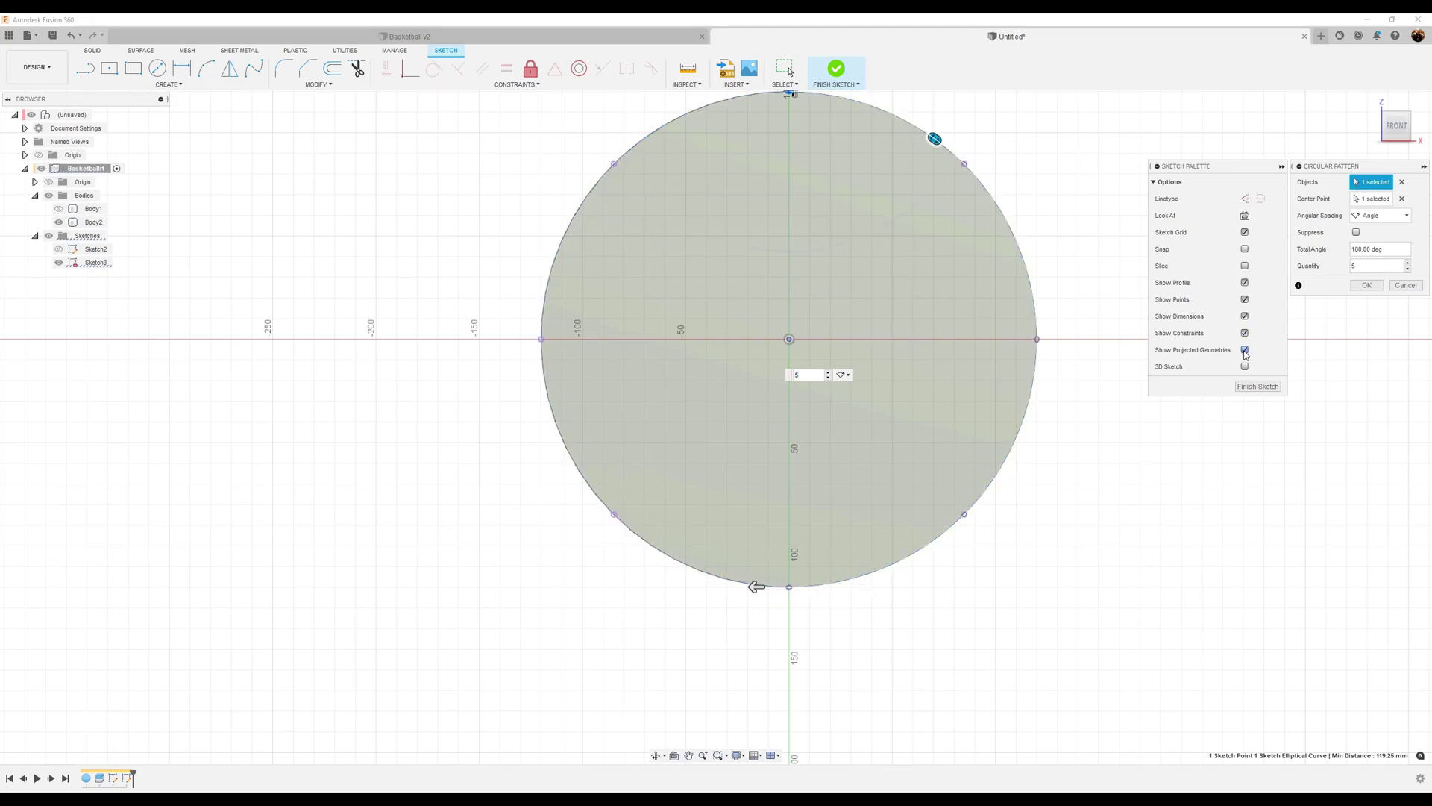
{"action": "left_click", "coordinate": [1367, 287]}
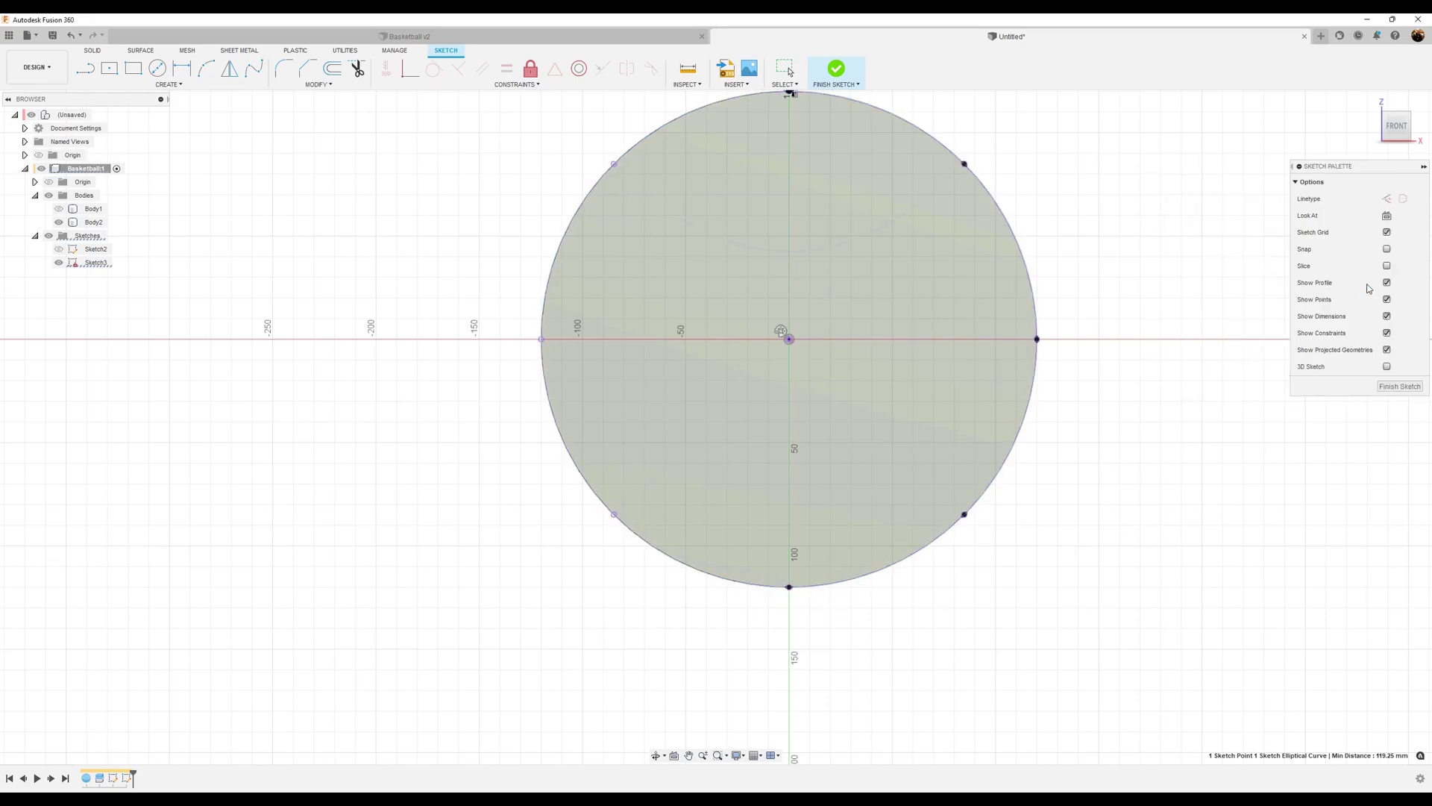
{"action": "left_click", "coordinate": [1399, 386]}
- Sweep the inner half of the topmost ellipse along the vertical seam curve to cut its groove into the half sphere
{"action": "scroll", "coordinate": [1081, 374], "scroll_direction": "up", "scroll_amount": 3}
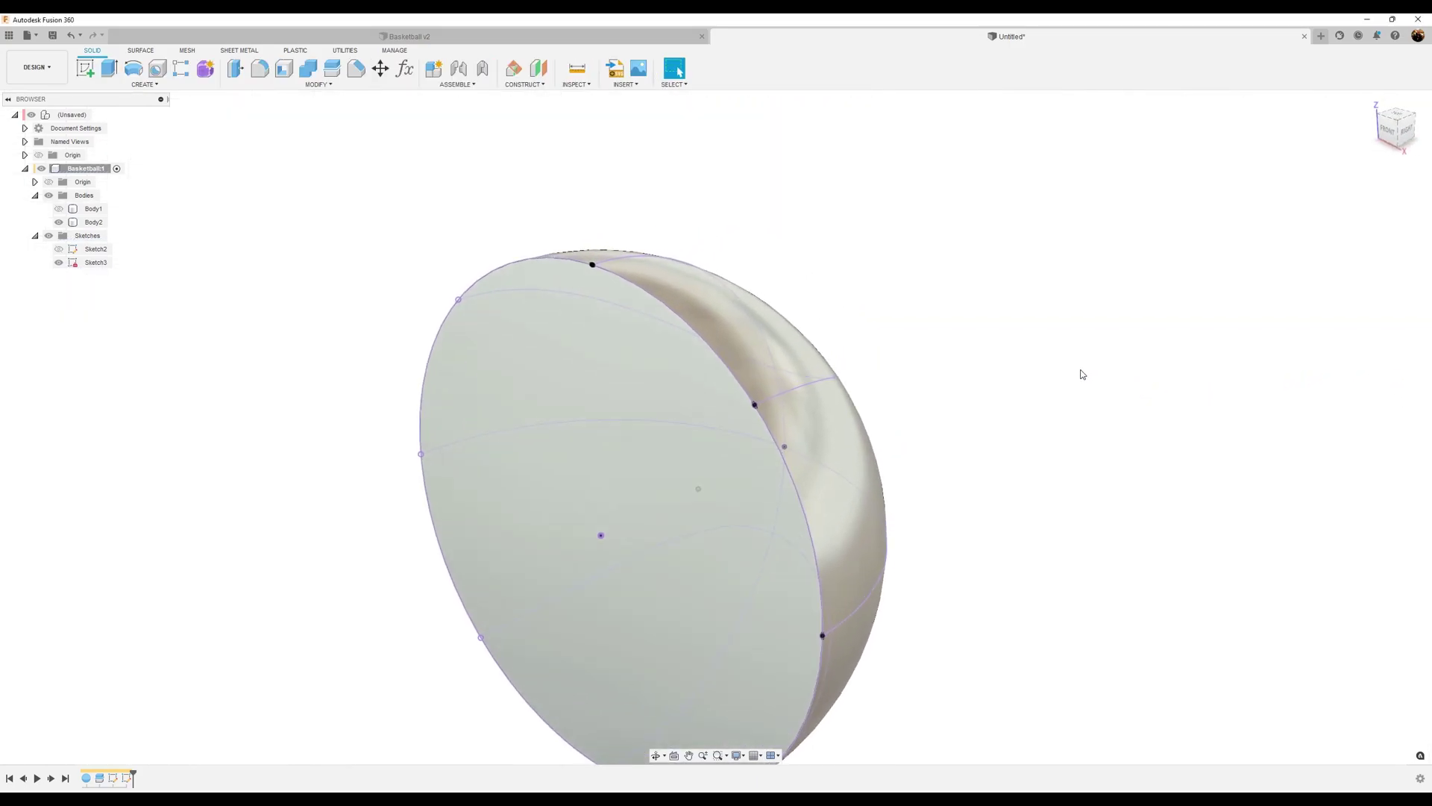
{"action": "left_click", "coordinate": [145, 84]}
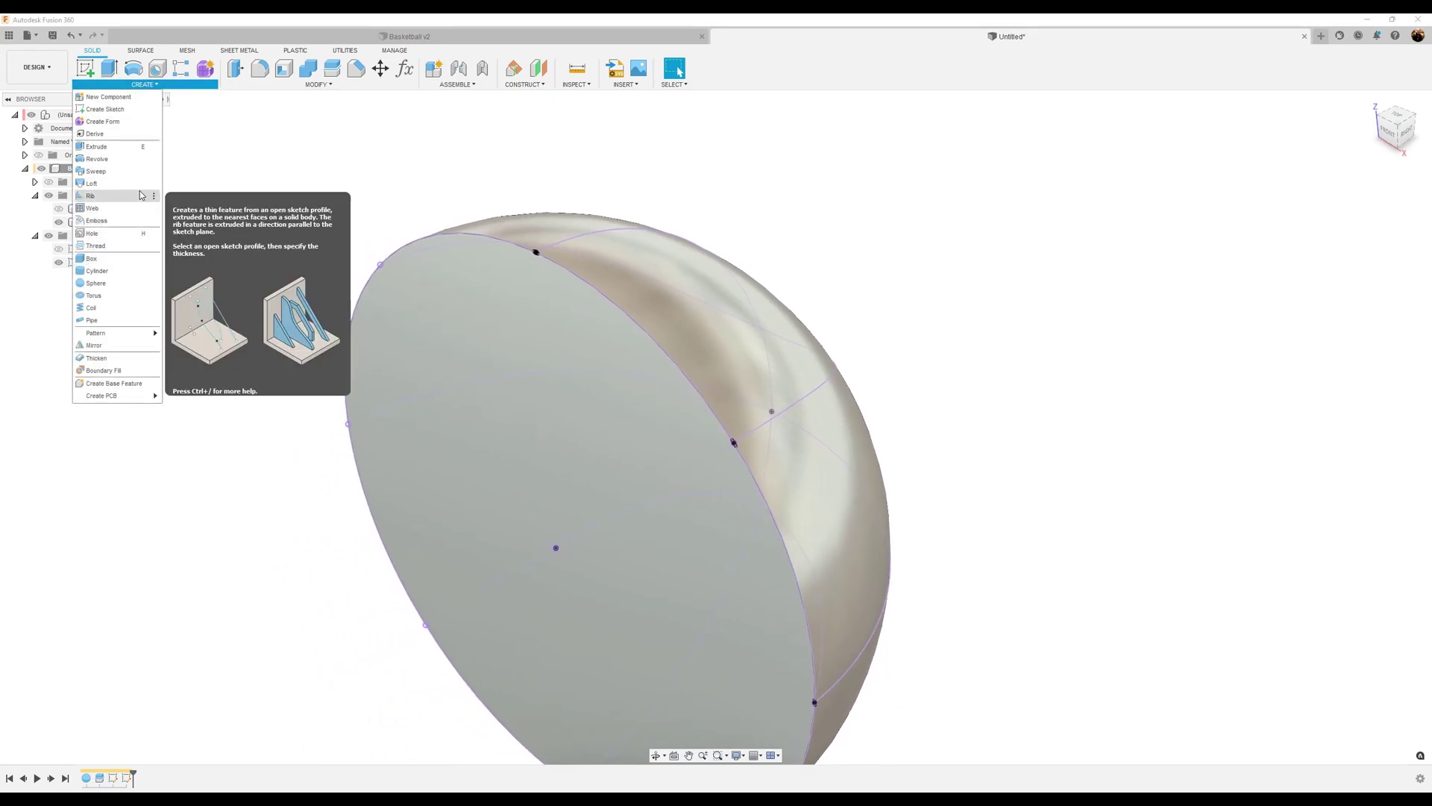
{"action": "left_click", "coordinate": [95, 171]}
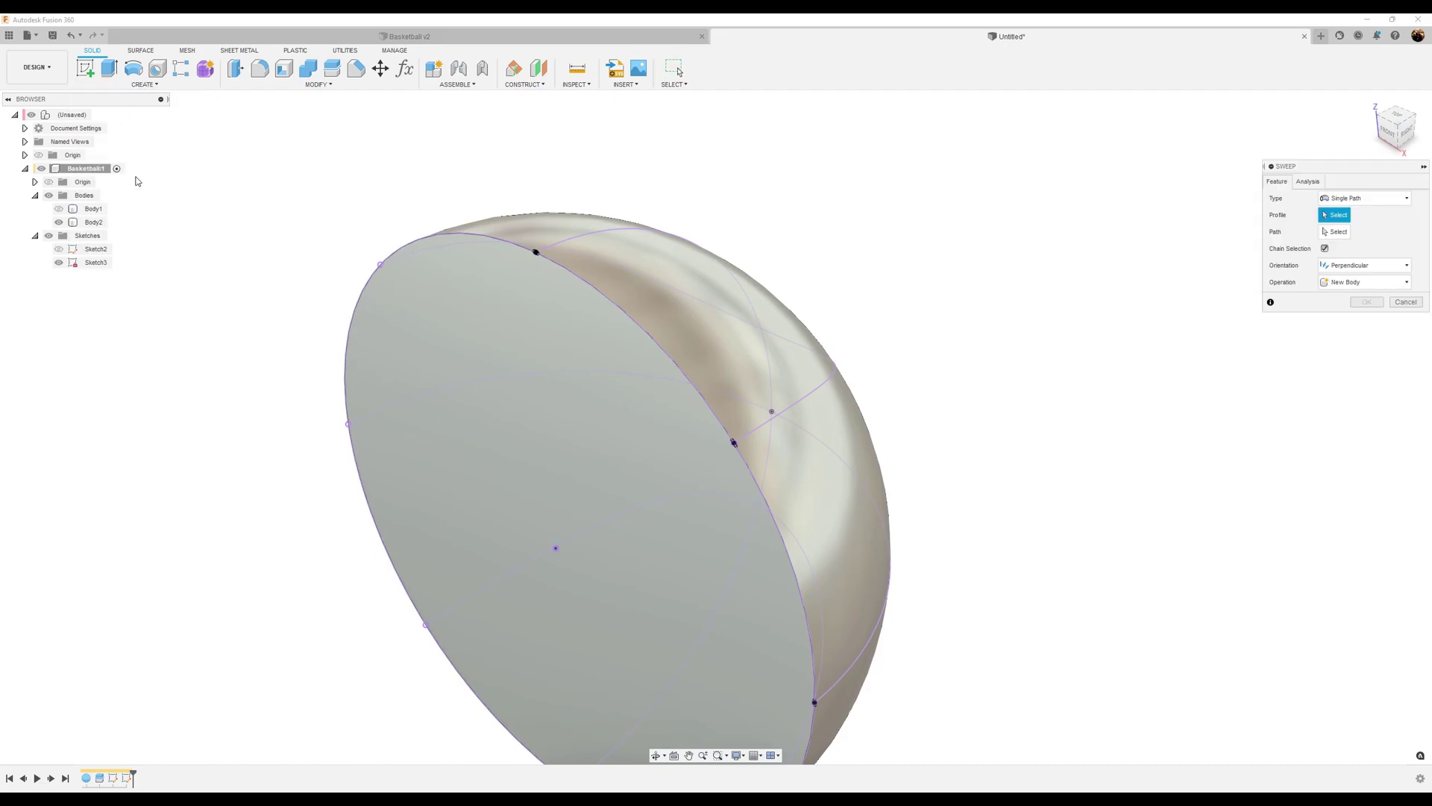
{"action": "scroll", "coordinate": [496, 262], "scroll_direction": "up", "scroll_amount": 2}
{"action": "scroll", "coordinate": [515, 275], "scroll_direction": "up", "scroll_amount": 4}
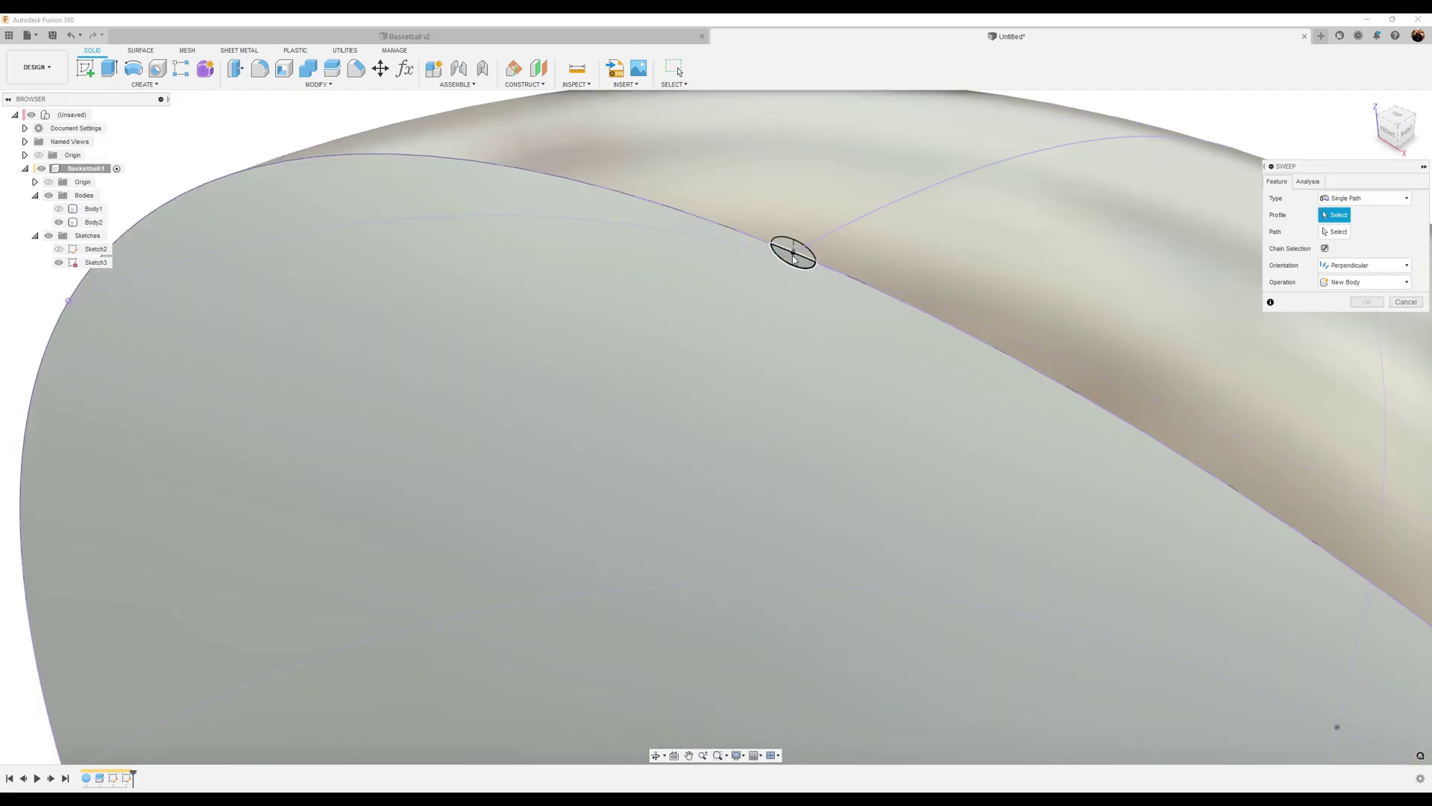
{"action": "left_click", "coordinate": [797, 259]}
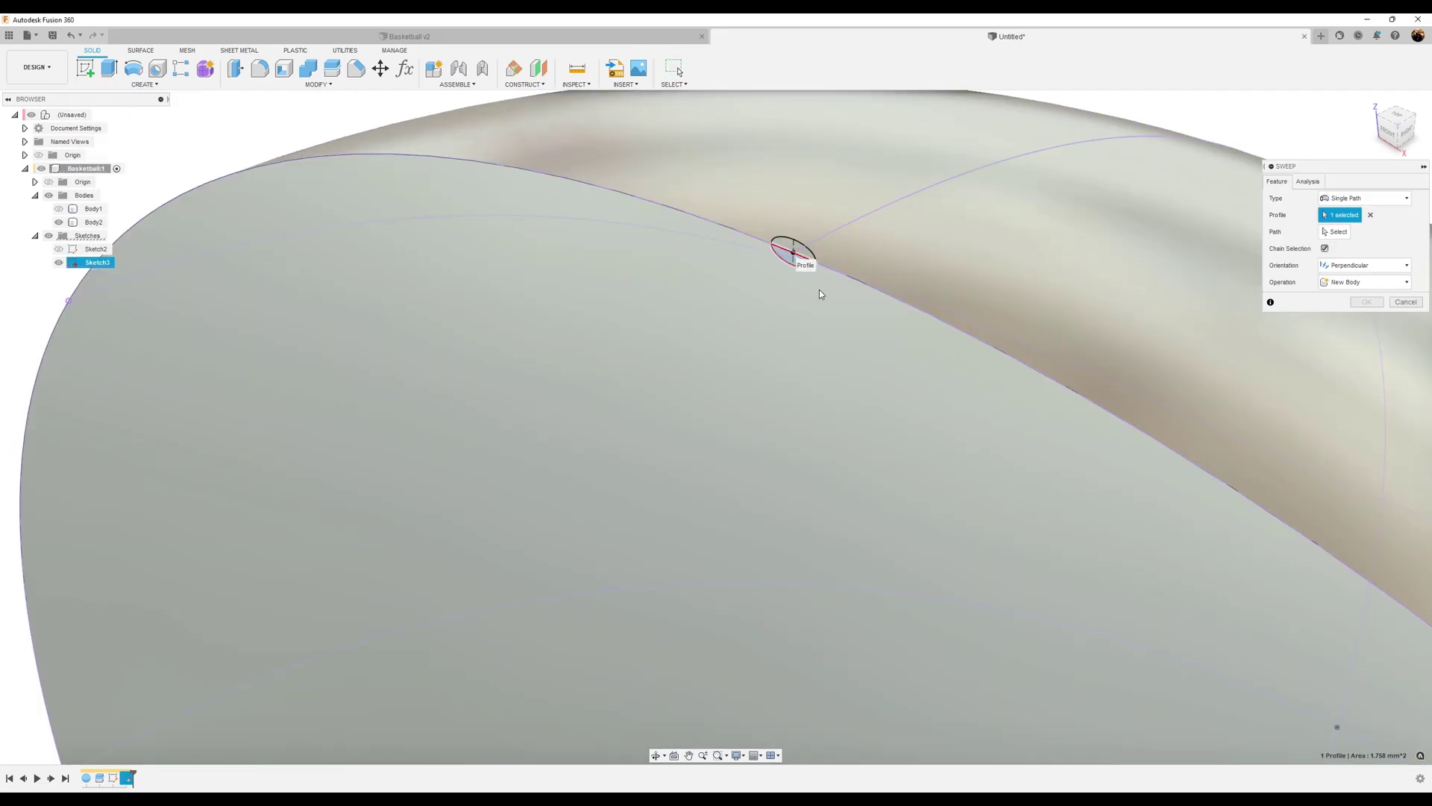
{"action": "left_click", "coordinate": [1337, 232]}
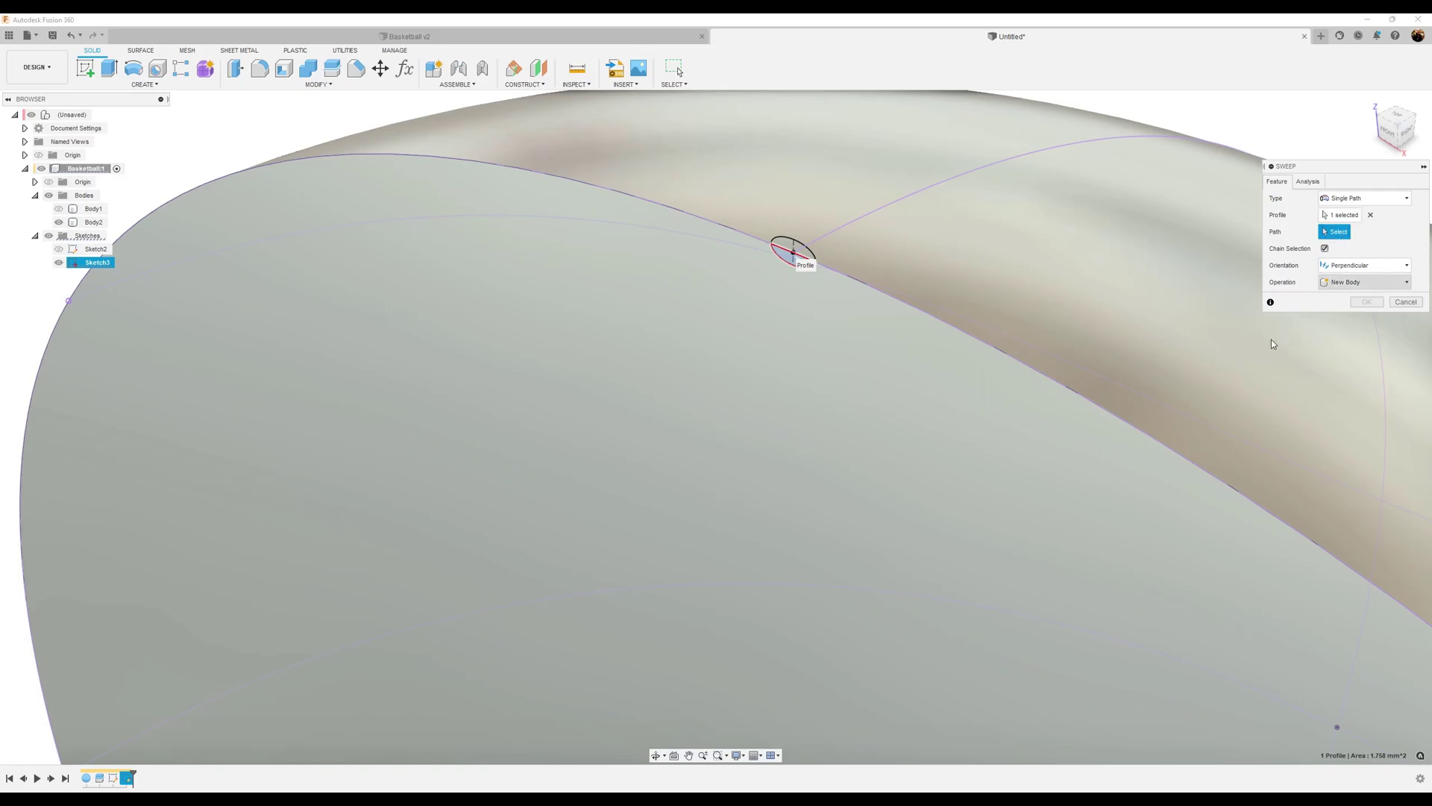
{"action": "left_click", "coordinate": [897, 203]}
{"action": "left_click", "coordinate": [1365, 380]}
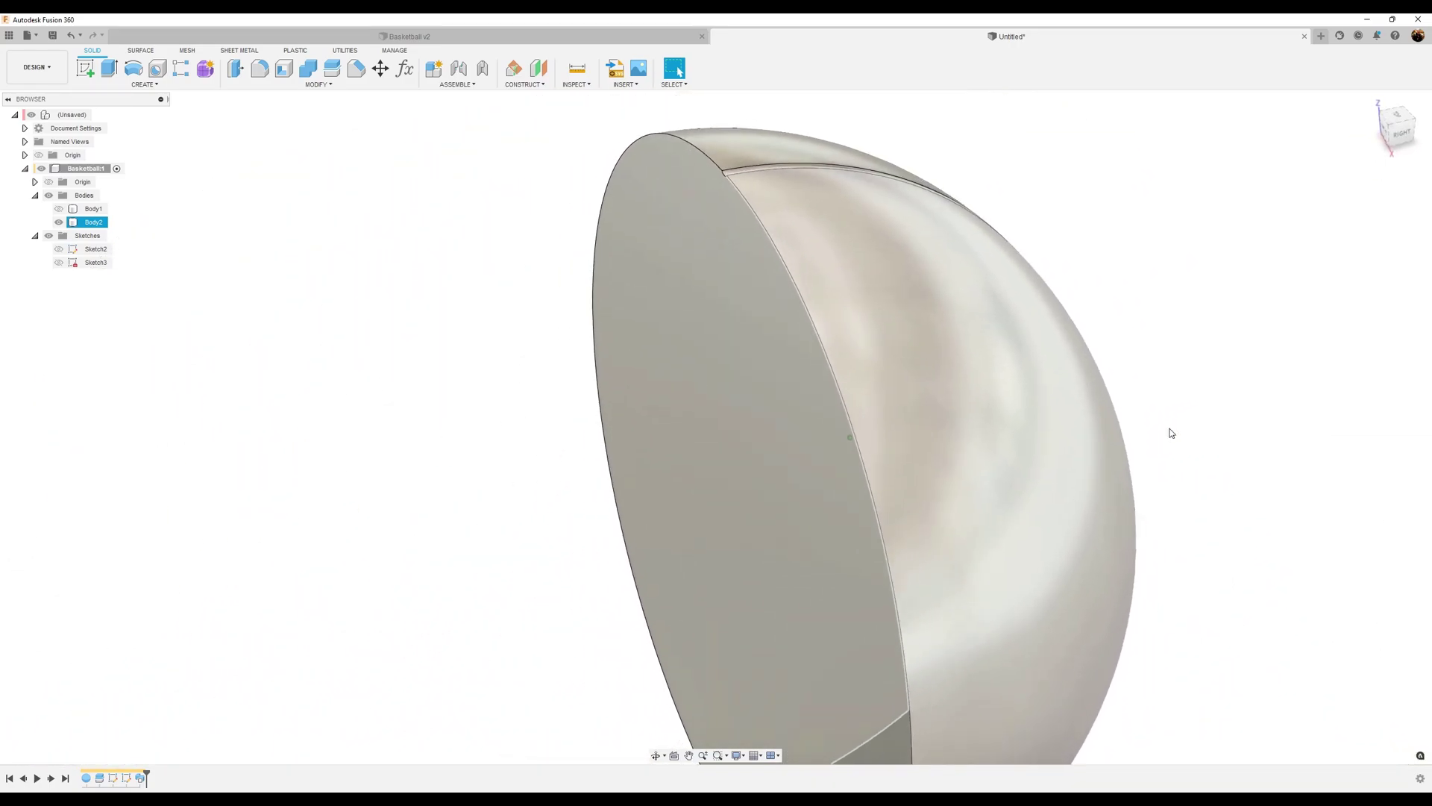
{"action": "left_click", "coordinate": [1169, 429]}
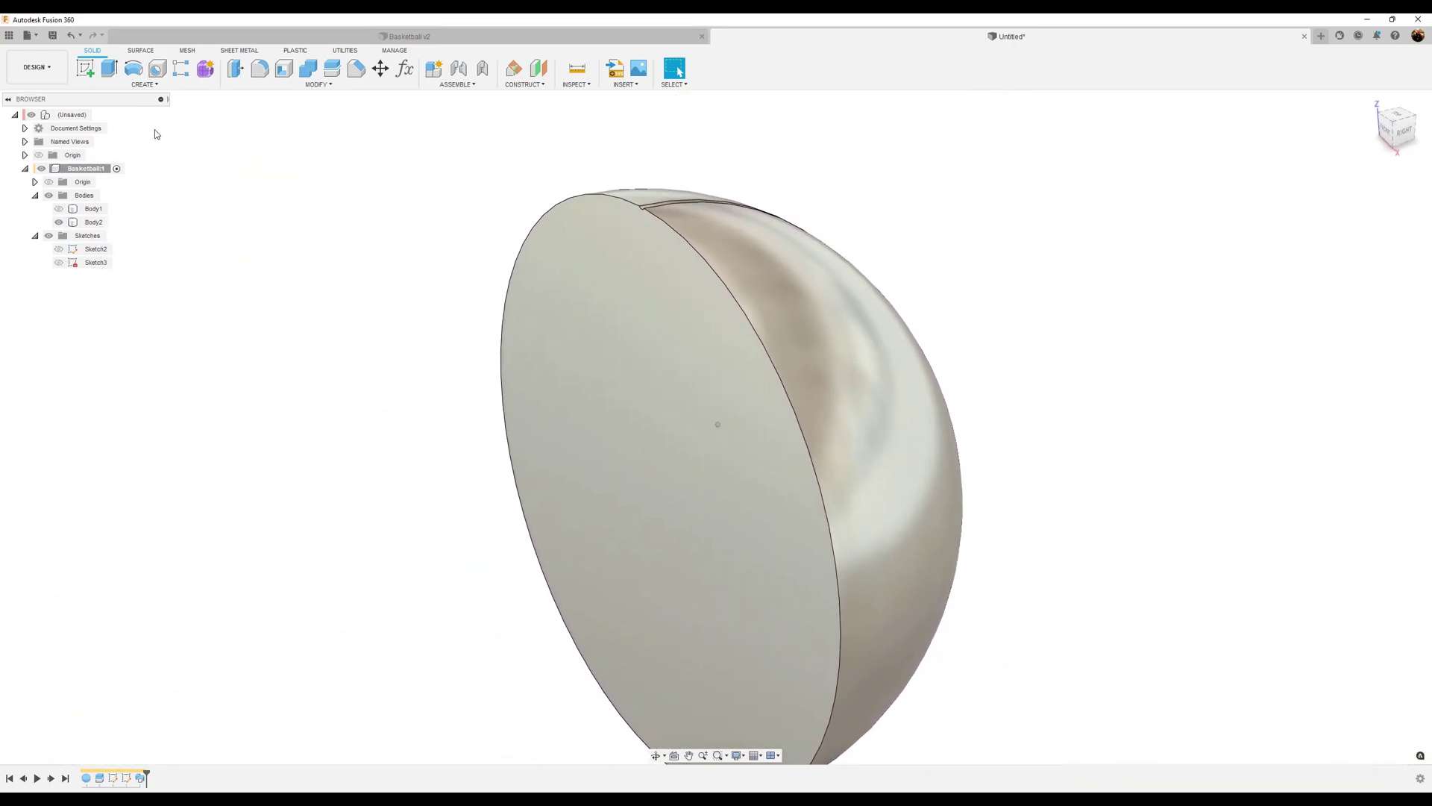
- Show Sketch3 again and cut the upper curved seam's groove by sweeping the second ellipse's inner half along its projected curve
{"action": "left_click", "coordinate": [59, 262]}
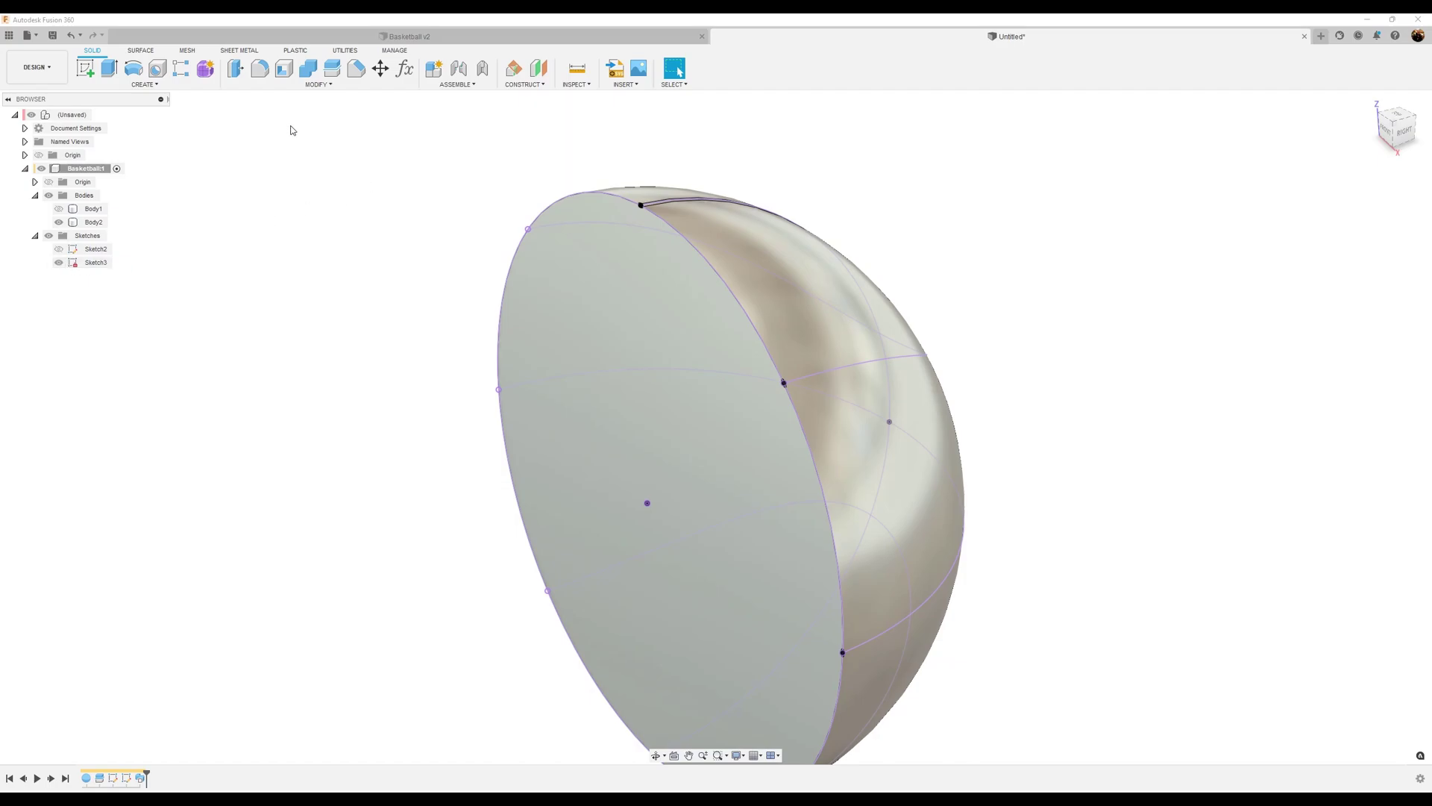
{"action": "left_click", "coordinate": [146, 85]}
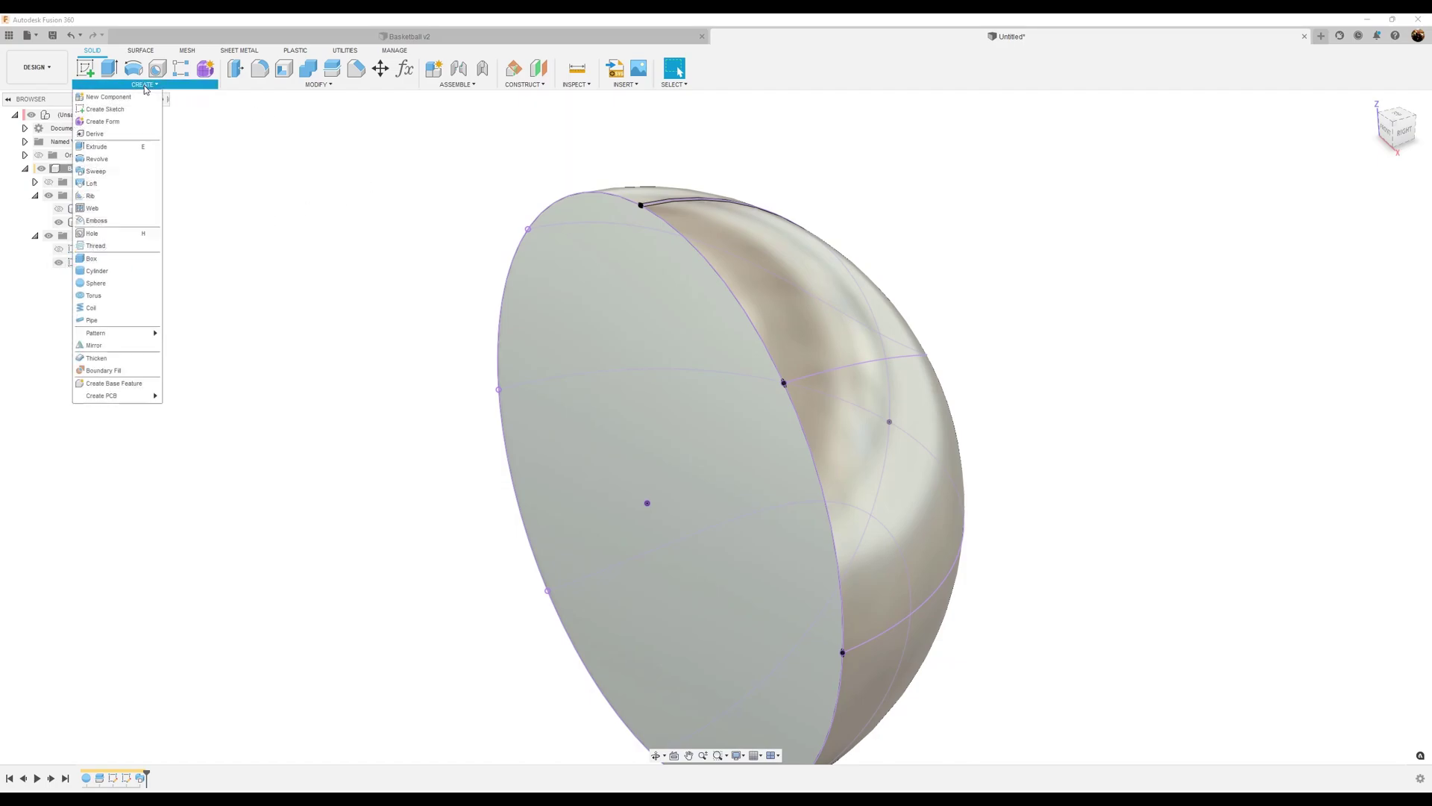
{"action": "left_click", "coordinate": [103, 172]}
{"action": "scroll", "coordinate": [821, 365], "scroll_direction": "up", "scroll_amount": 5}
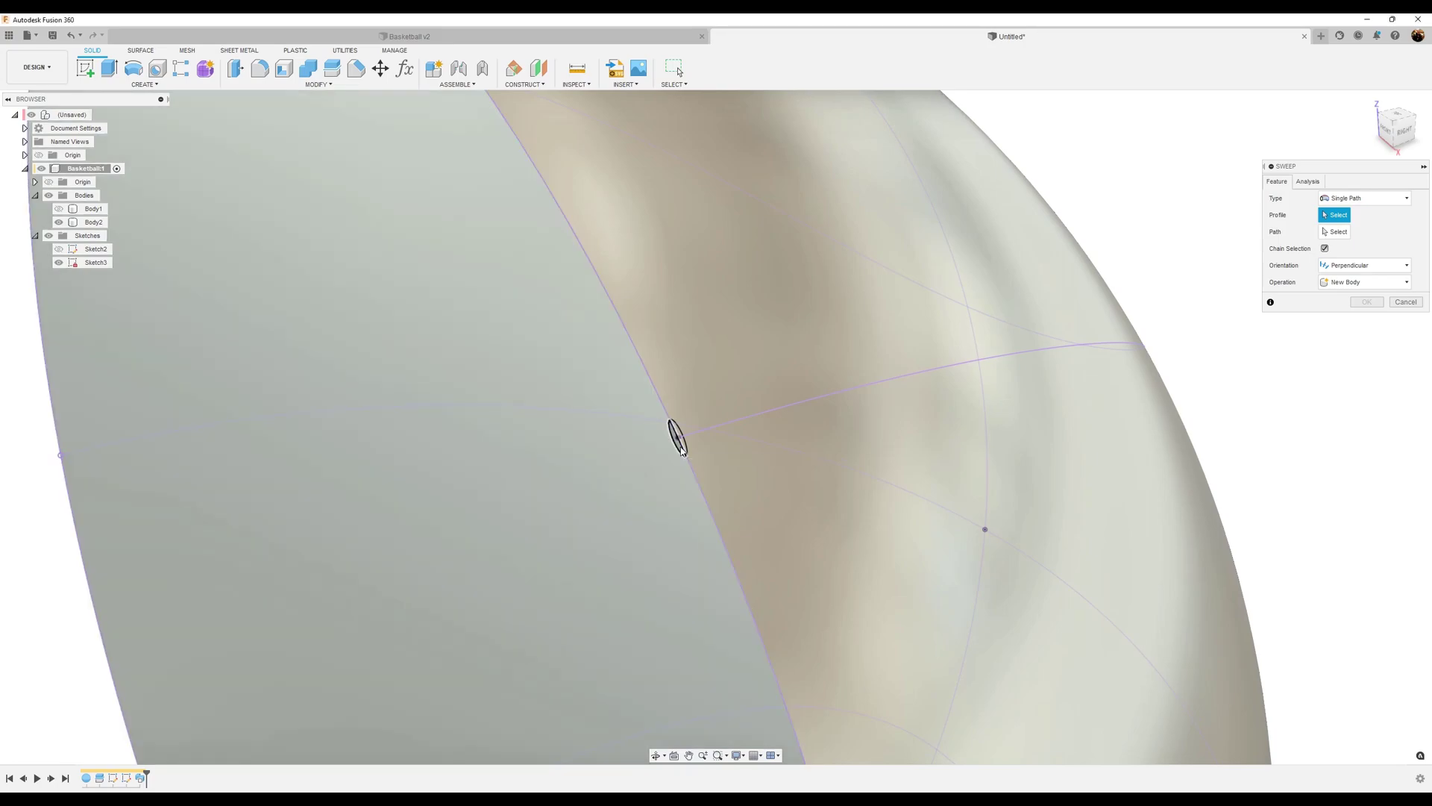
{"action": "left_click", "coordinate": [680, 447]}
{"action": "left_click", "coordinate": [1343, 232]}
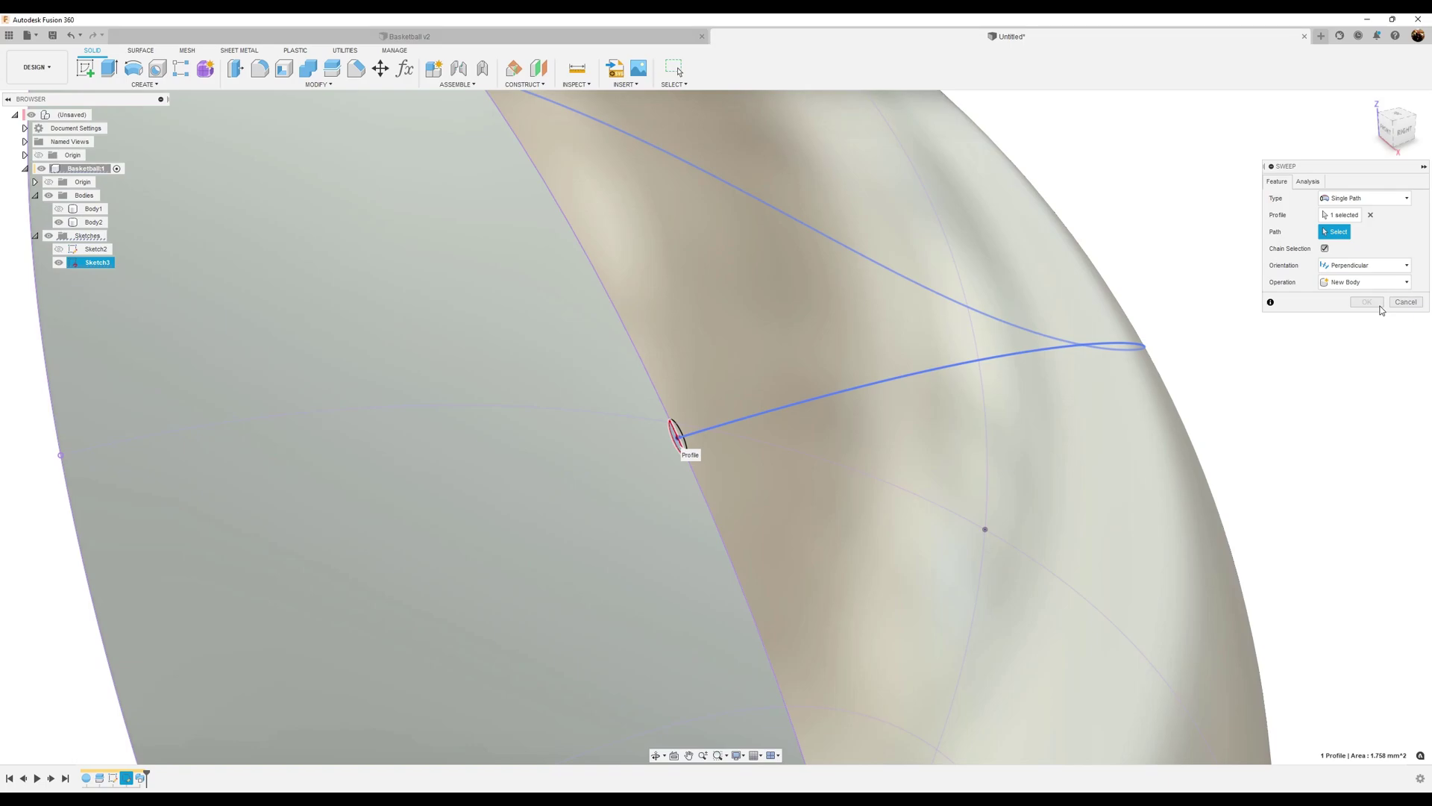
{"action": "left_click", "coordinate": [1377, 373]}
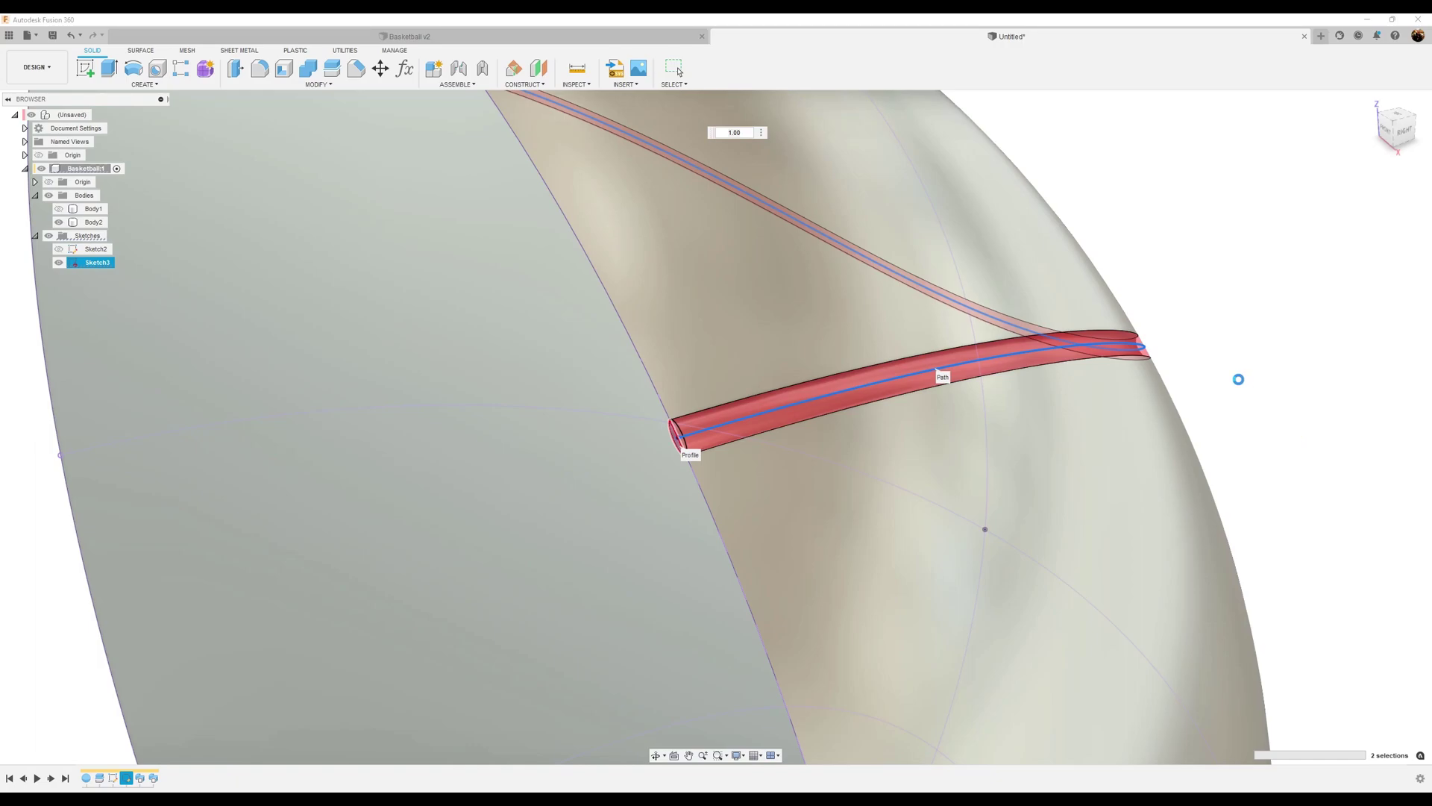
- Cut the middle horizontal seam's groove by sweeping the inner half of the ellipse at mid-height along its projected curve
{"action": "scroll", "coordinate": [1239, 379], "scroll_direction": "down", "scroll_amount": 5}
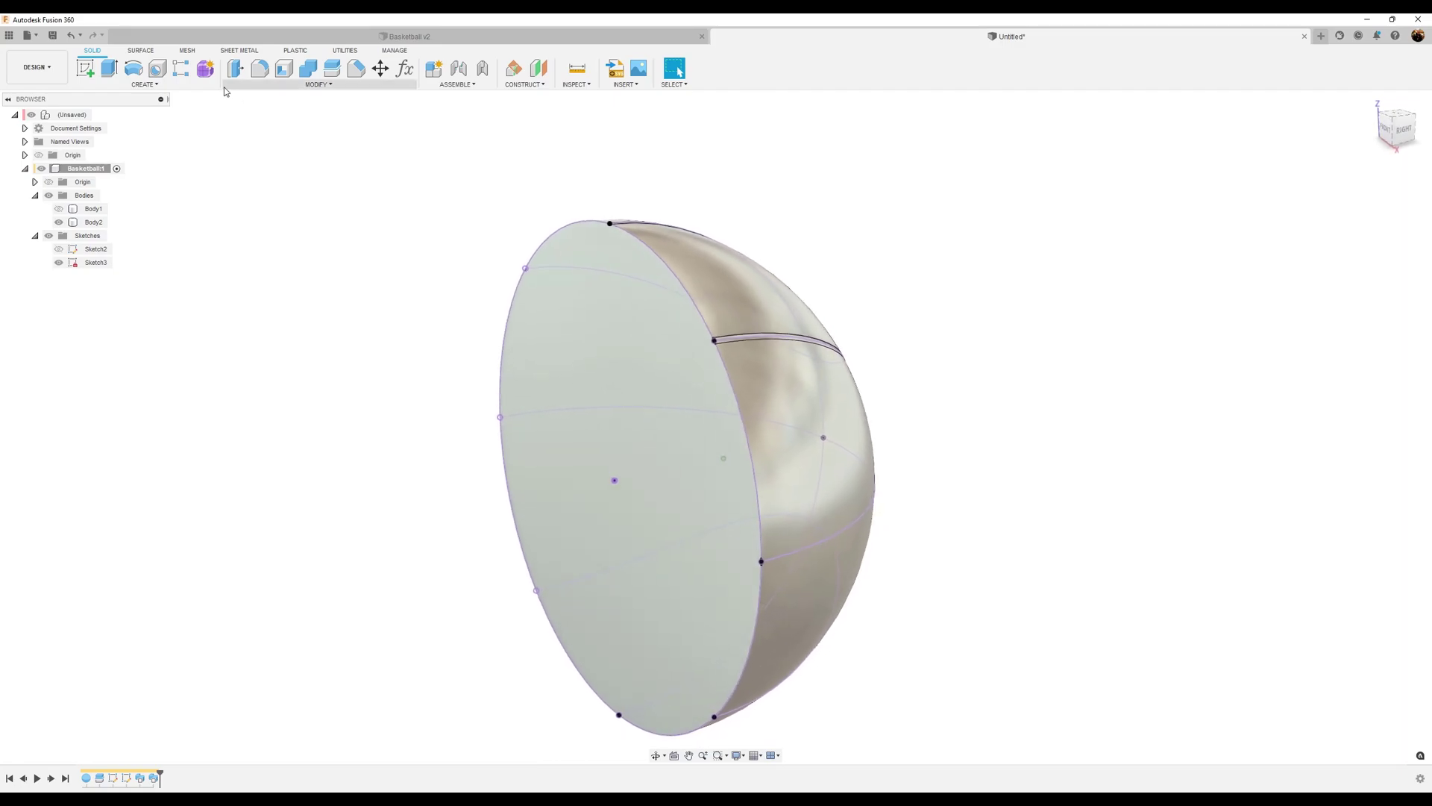
{"action": "left_click", "coordinate": [145, 84]}
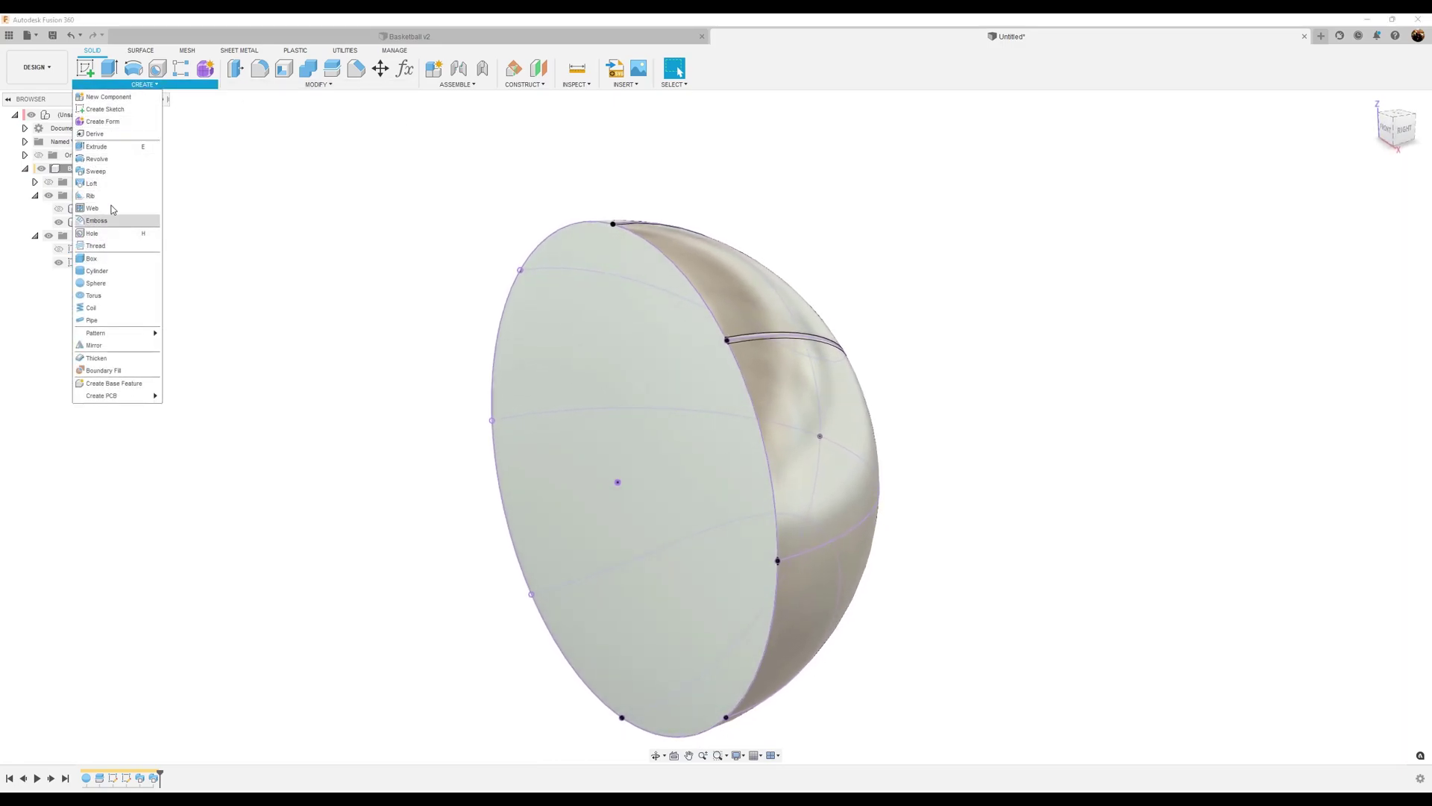
{"action": "left_click", "coordinate": [95, 171]}
{"action": "scroll", "coordinate": [780, 610], "scroll_direction": "up", "scroll_amount": 5}
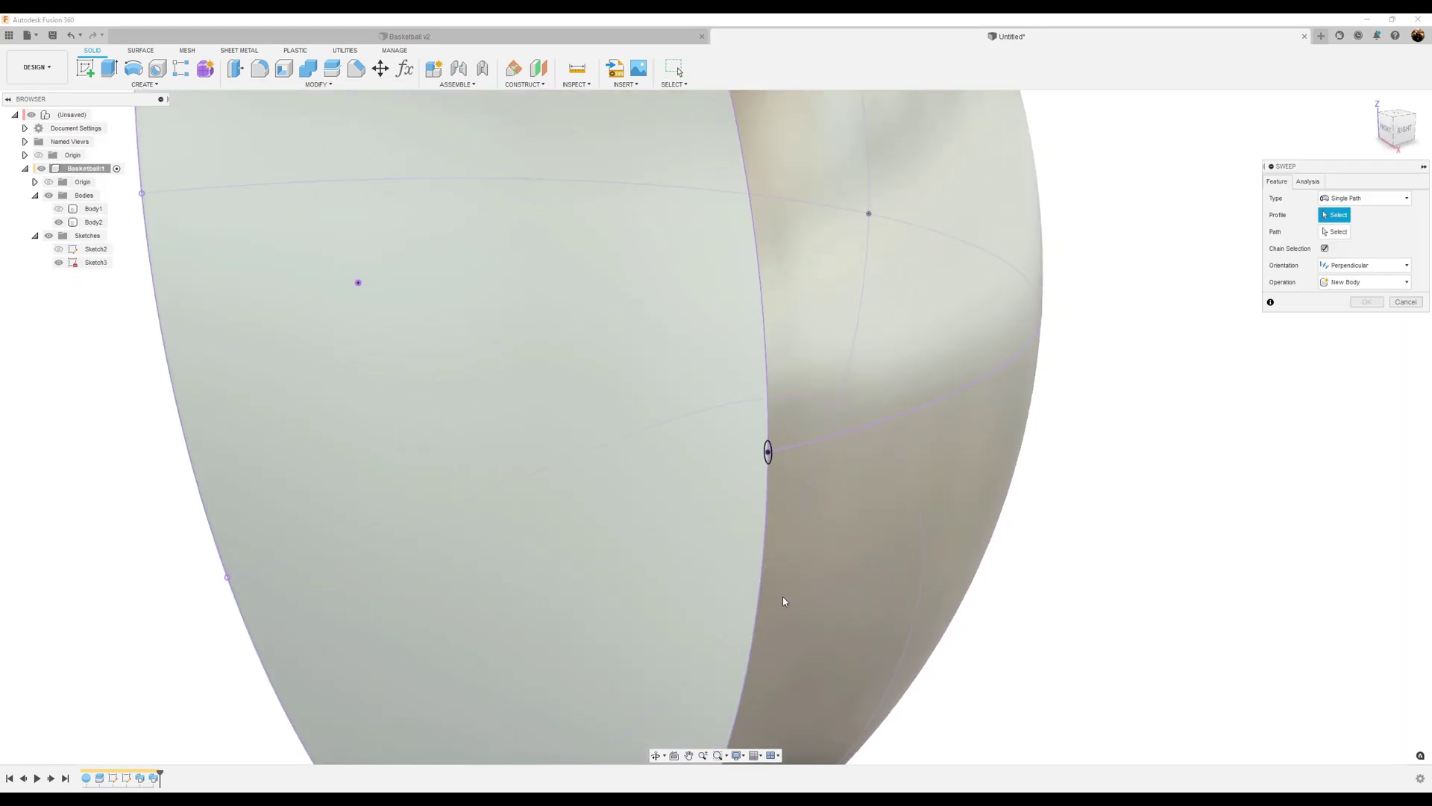
{"action": "scroll", "coordinate": [761, 485], "scroll_direction": "up", "scroll_amount": 2}
{"action": "left_click", "coordinate": [758, 364]}
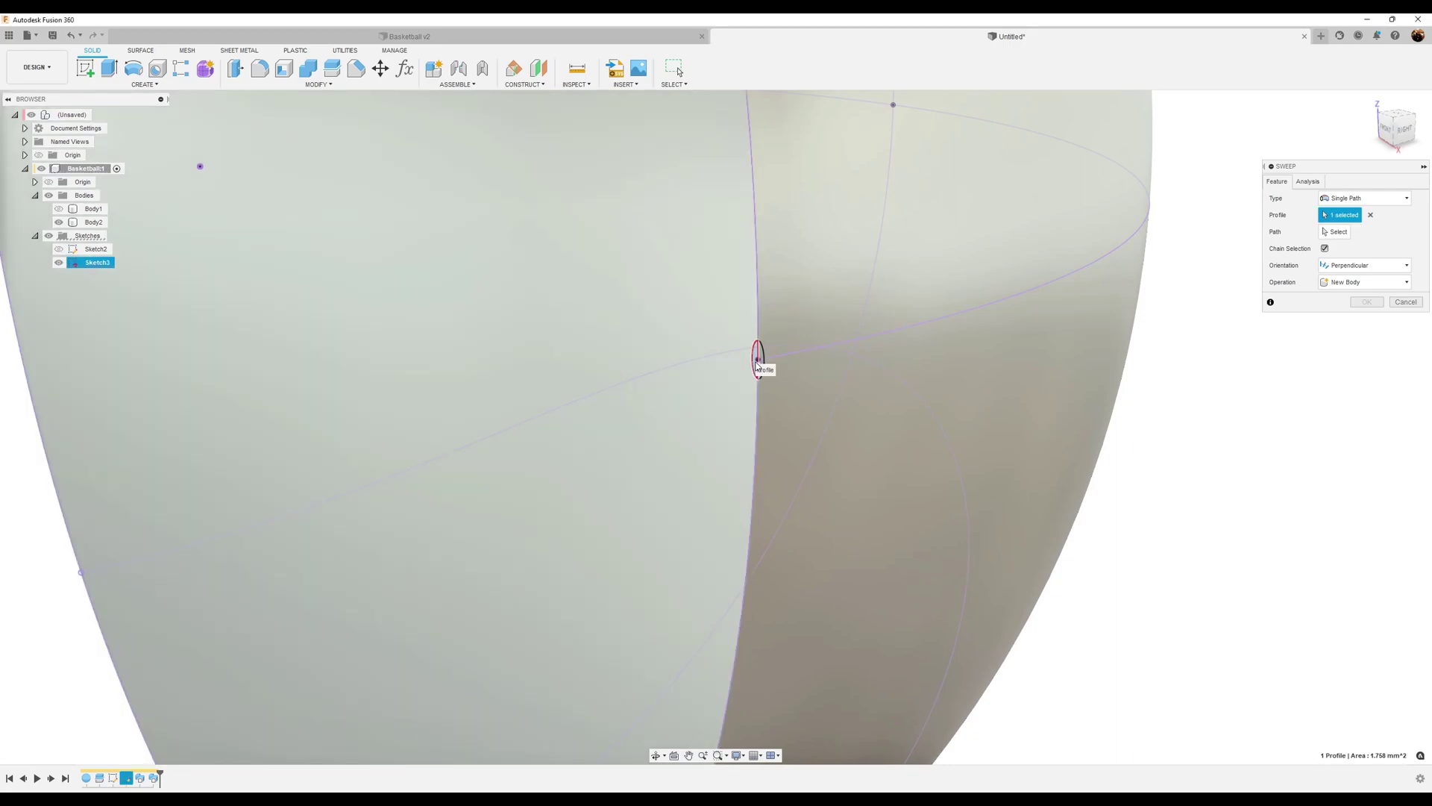
{"action": "left_click", "coordinate": [1101, 265]}
{"action": "left_click", "coordinate": [1375, 375]}
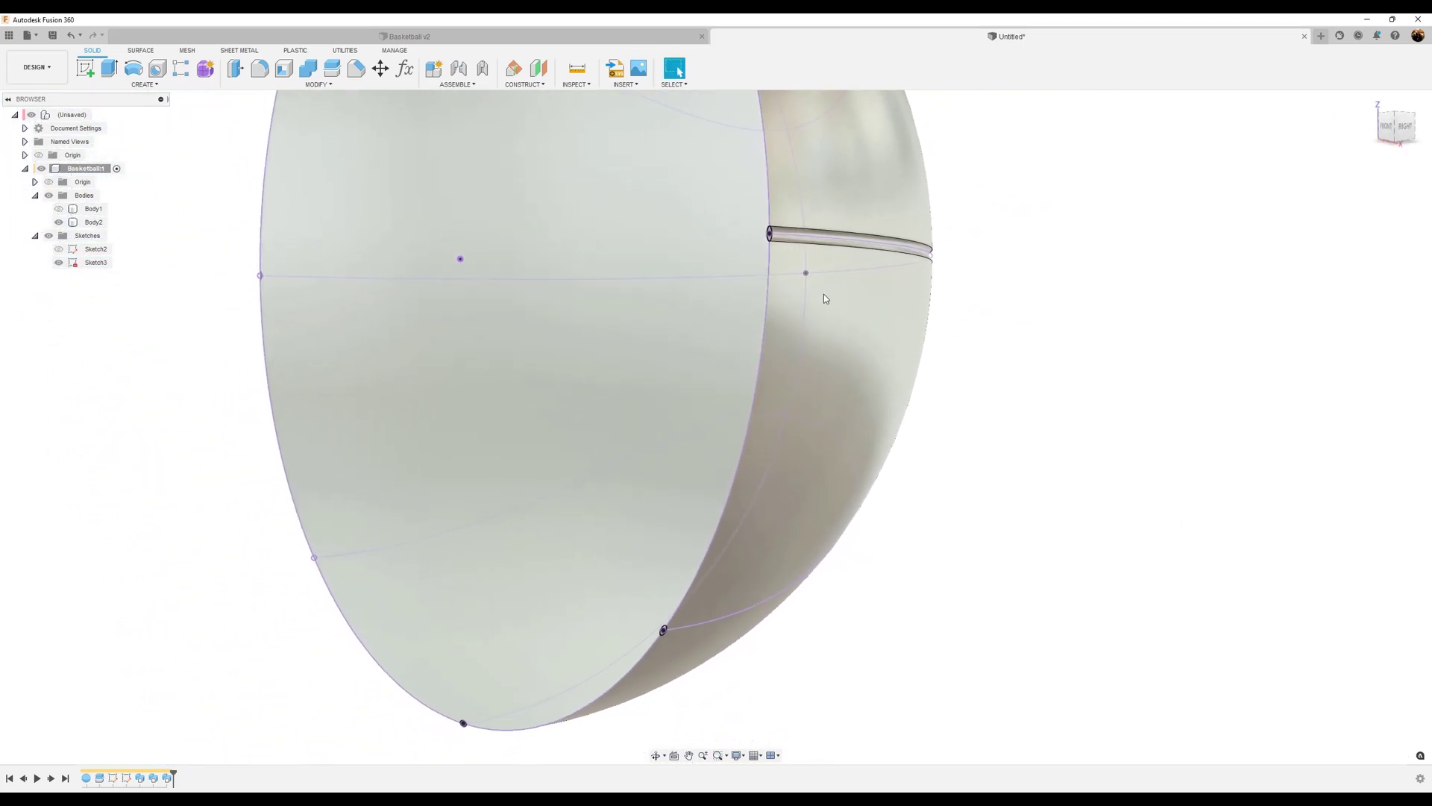
- Cut the lower curved seam's groove by sweeping the fourth ellipse's inner half along its projected curve
{"action": "left_click", "coordinate": [145, 83]}
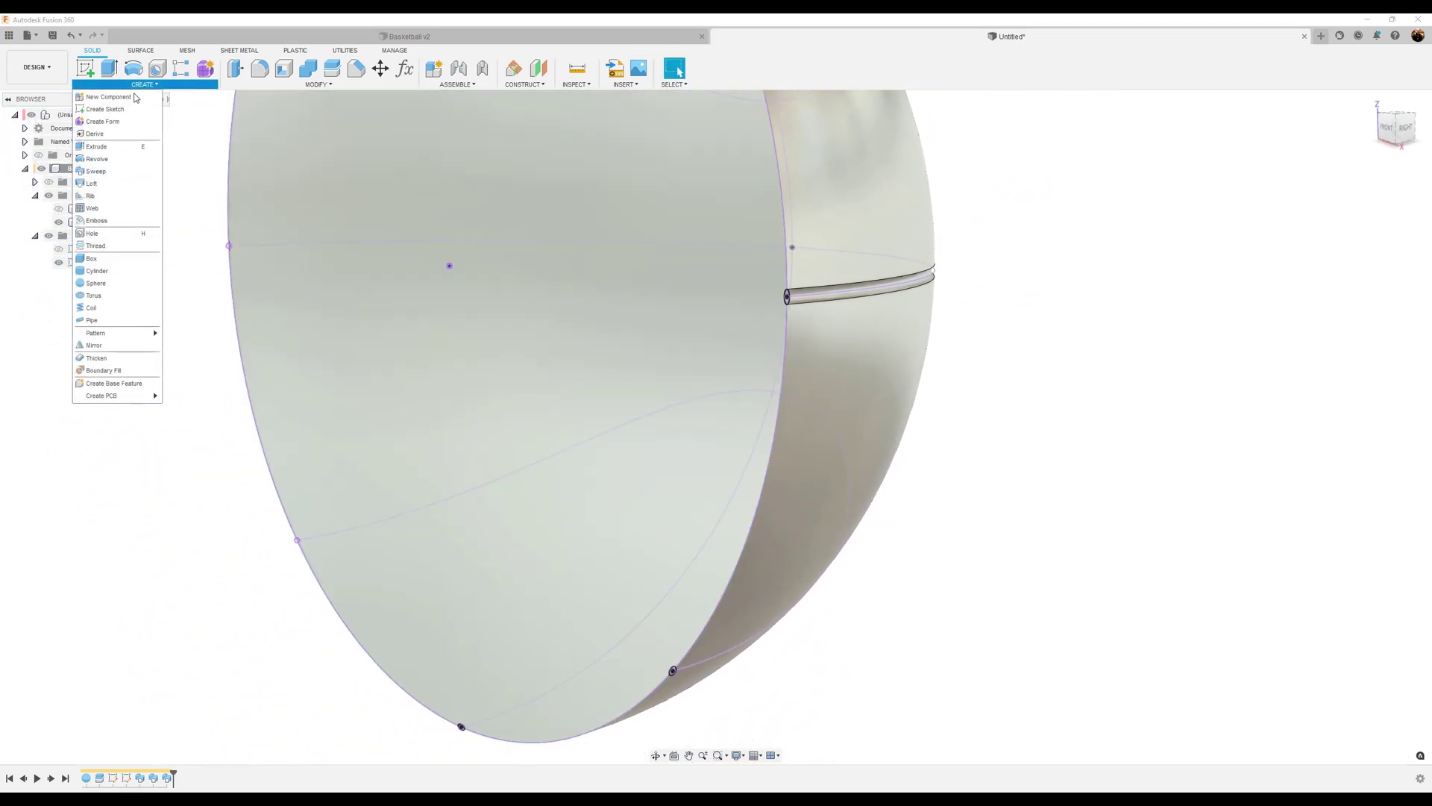
{"action": "left_click", "coordinate": [94, 172]}
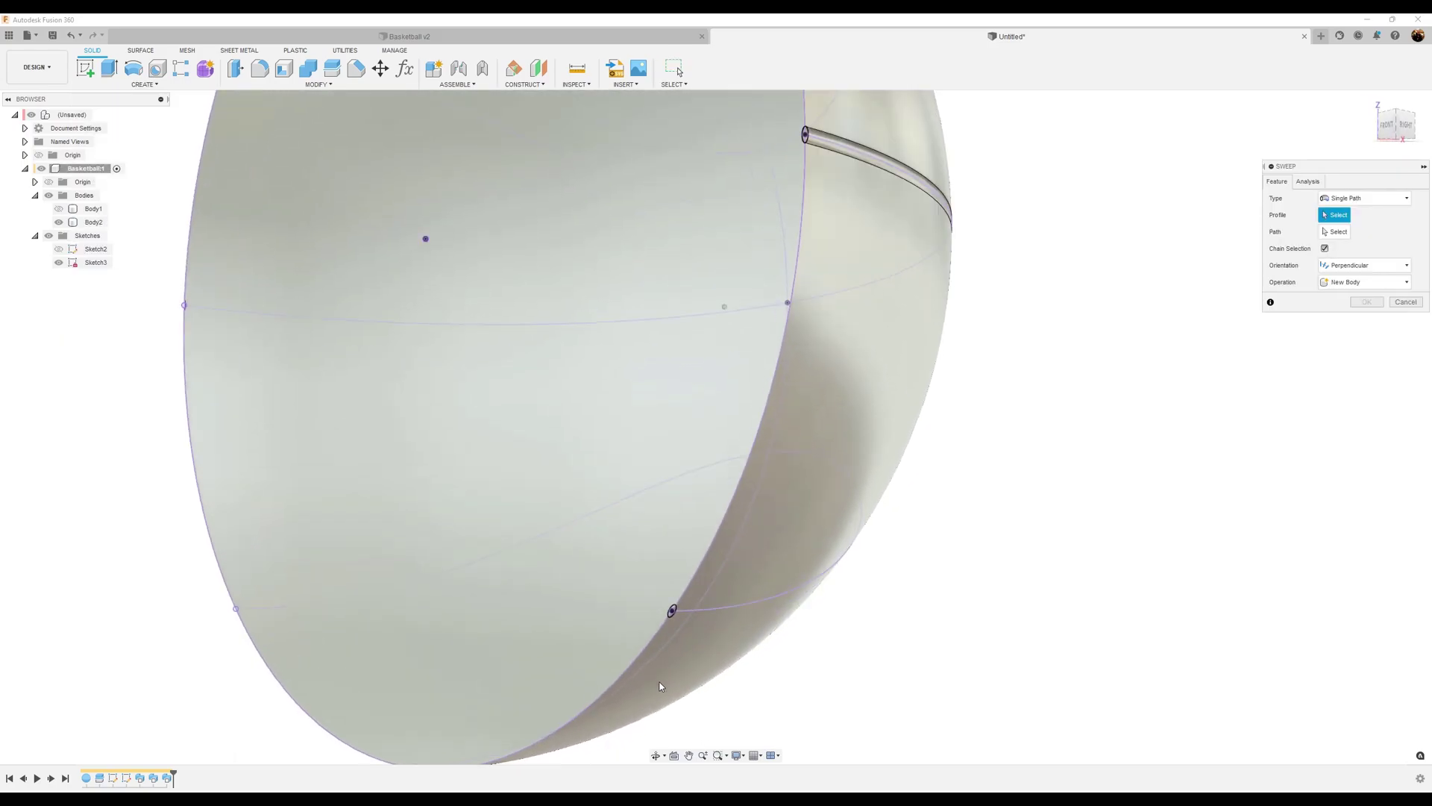
{"action": "scroll", "coordinate": [673, 600], "scroll_direction": "up", "scroll_amount": 5}
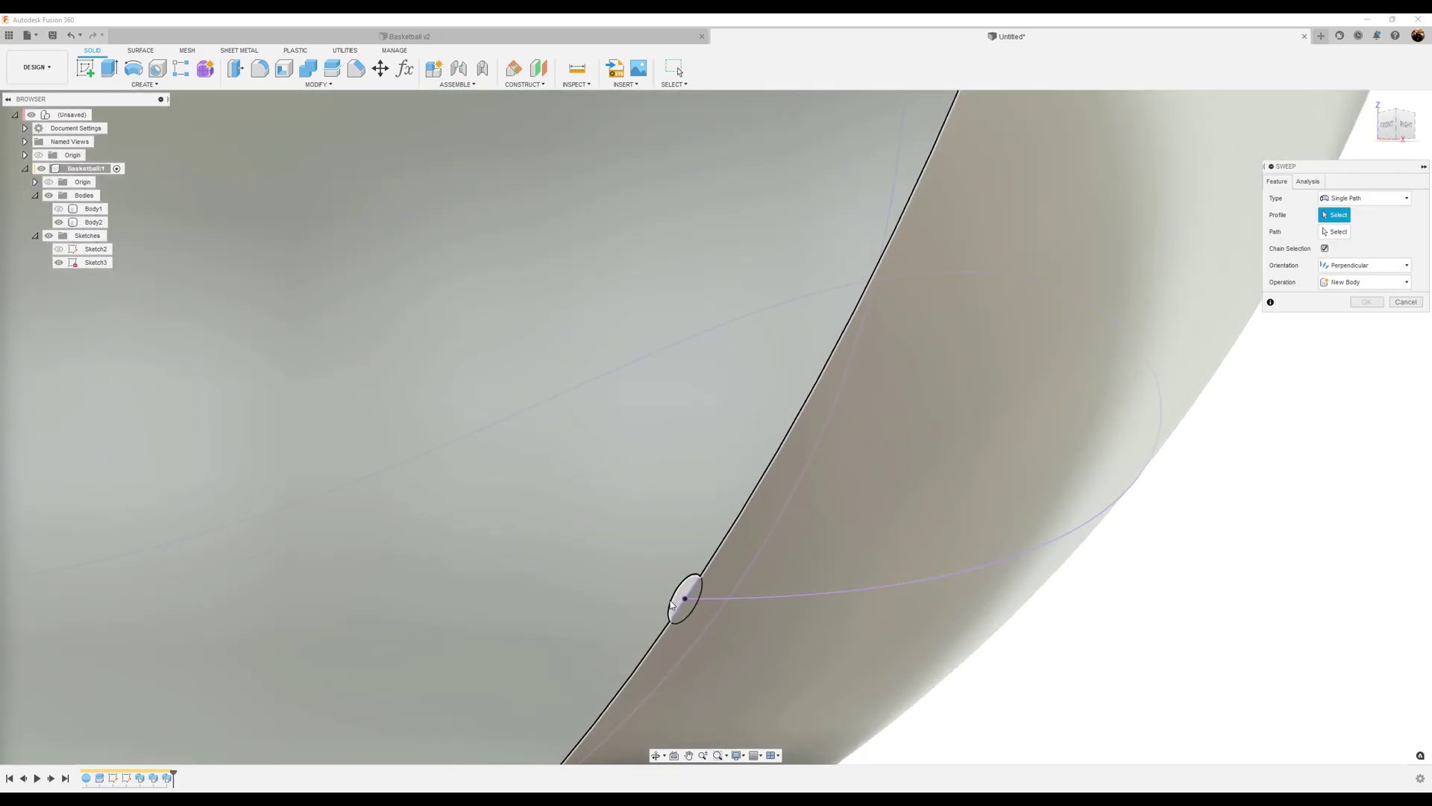
{"action": "left_click", "coordinate": [691, 589]}
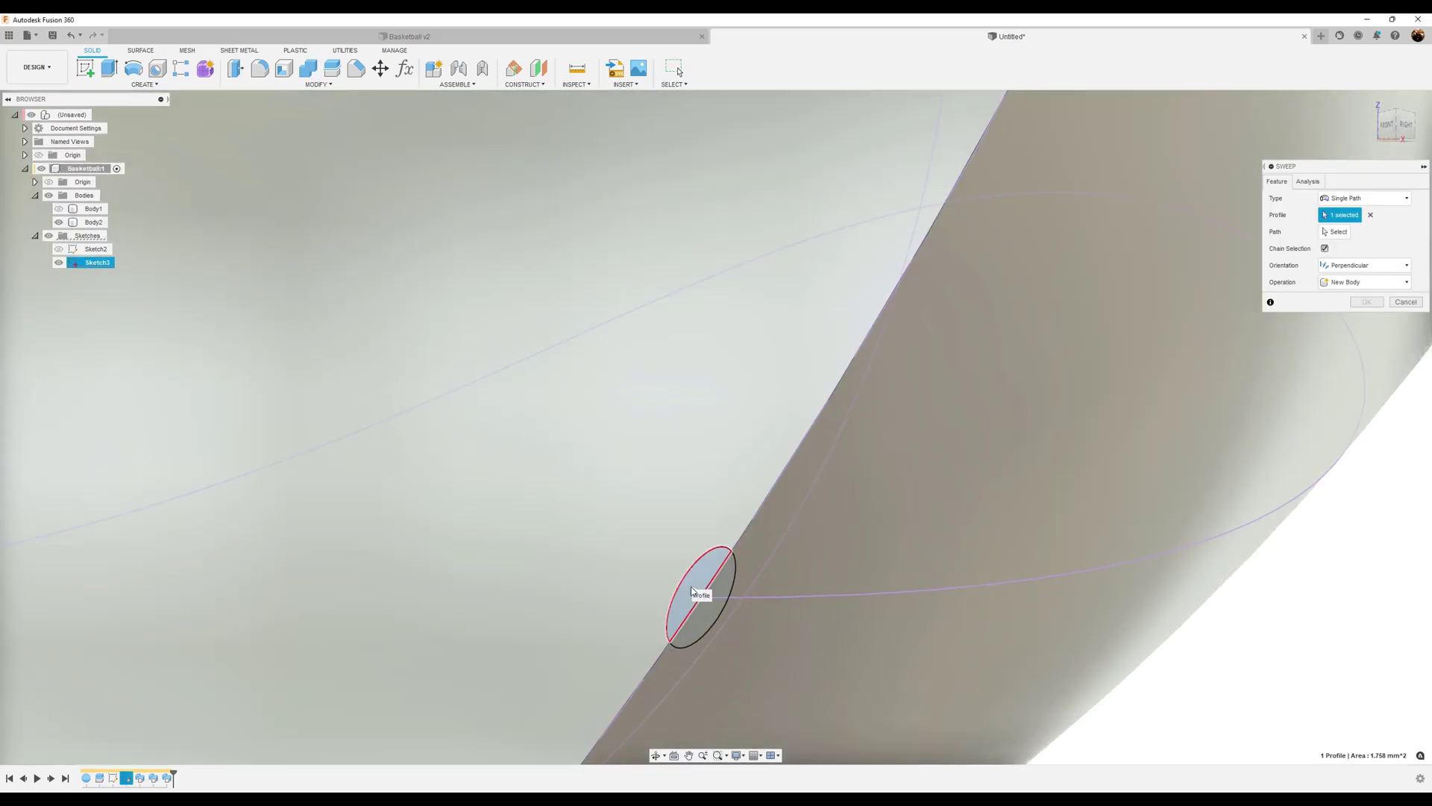
{"action": "left_click", "coordinate": [1336, 232]}
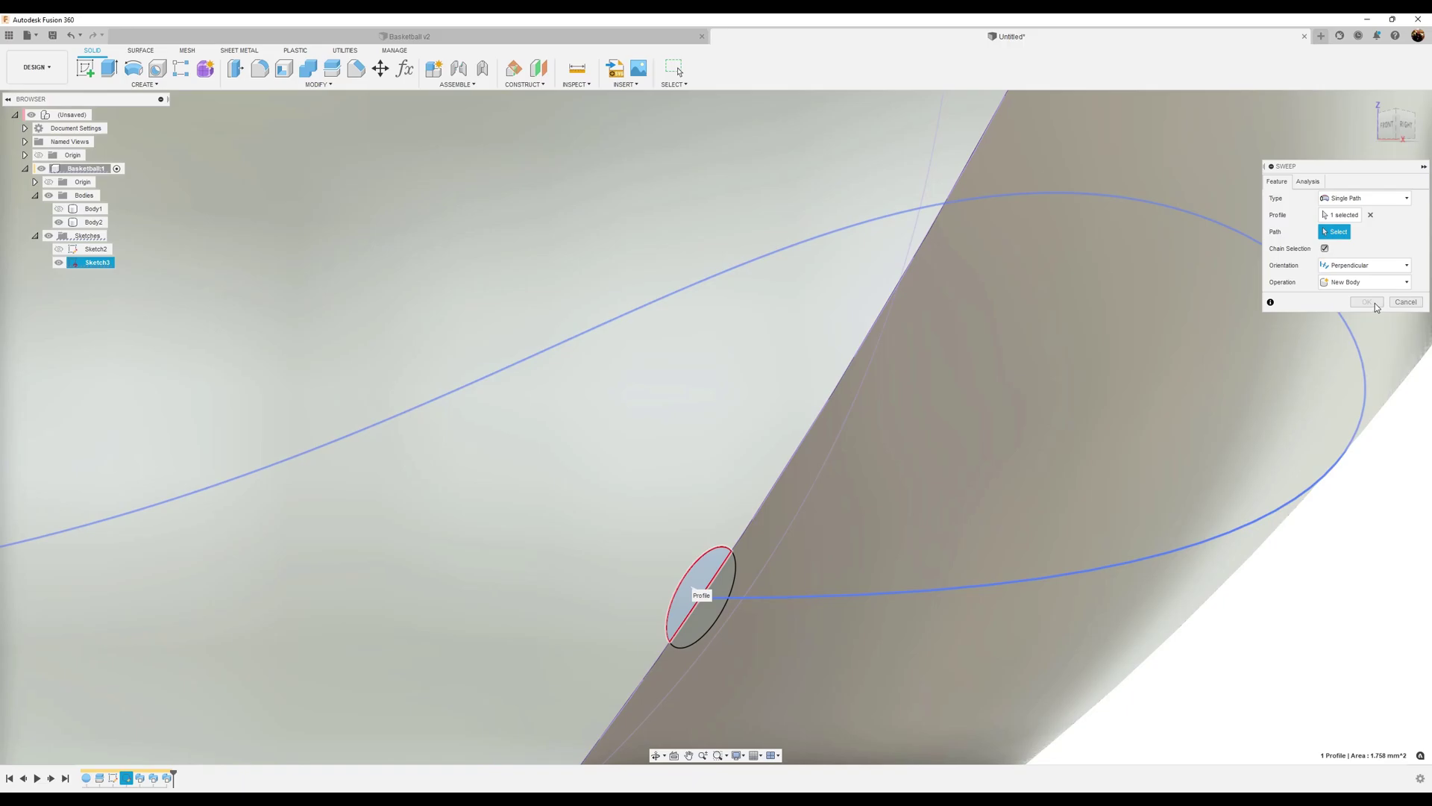
{"action": "left_click", "coordinate": [1368, 375]}
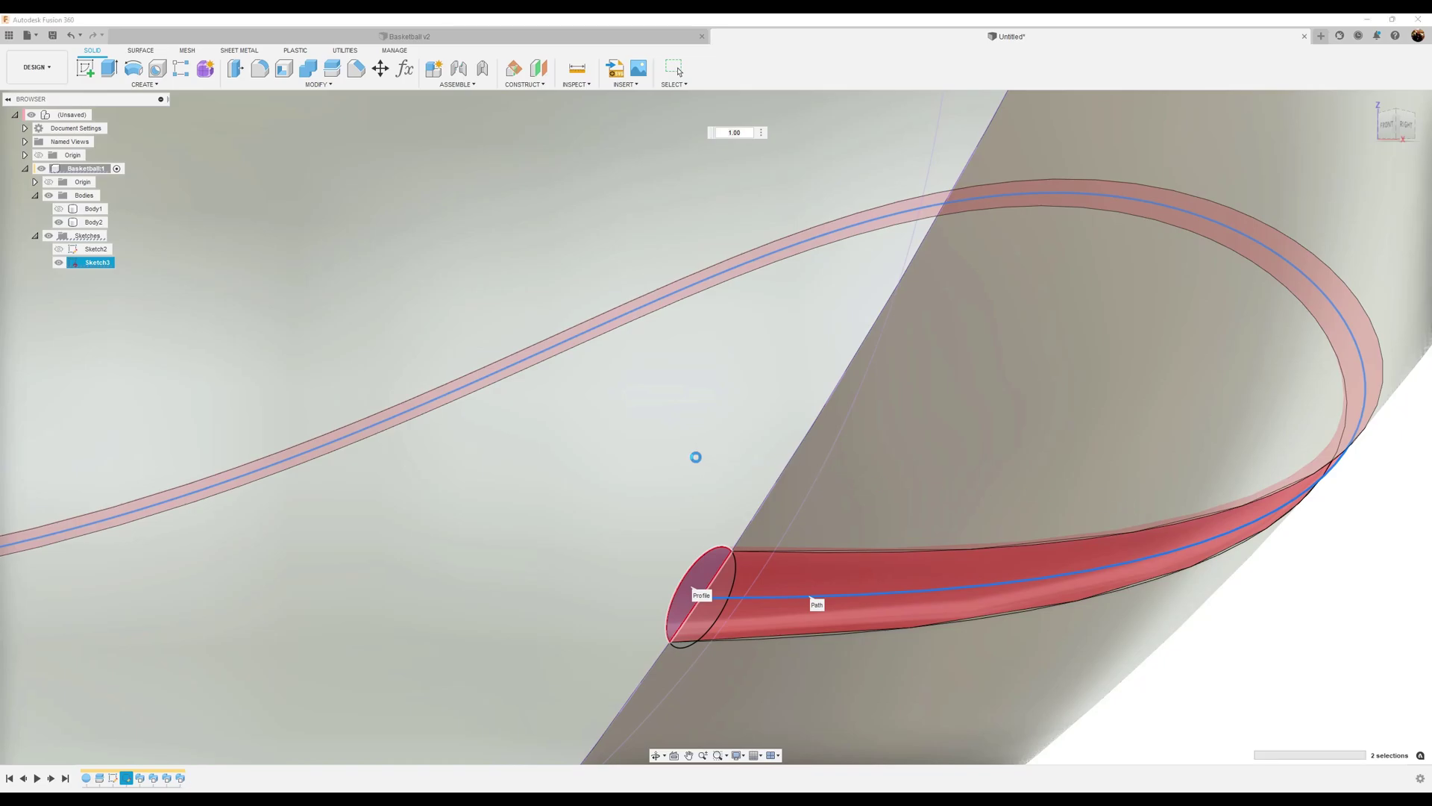
{"action": "scroll", "coordinate": [729, 515], "scroll_direction": "down", "scroll_amount": 10}
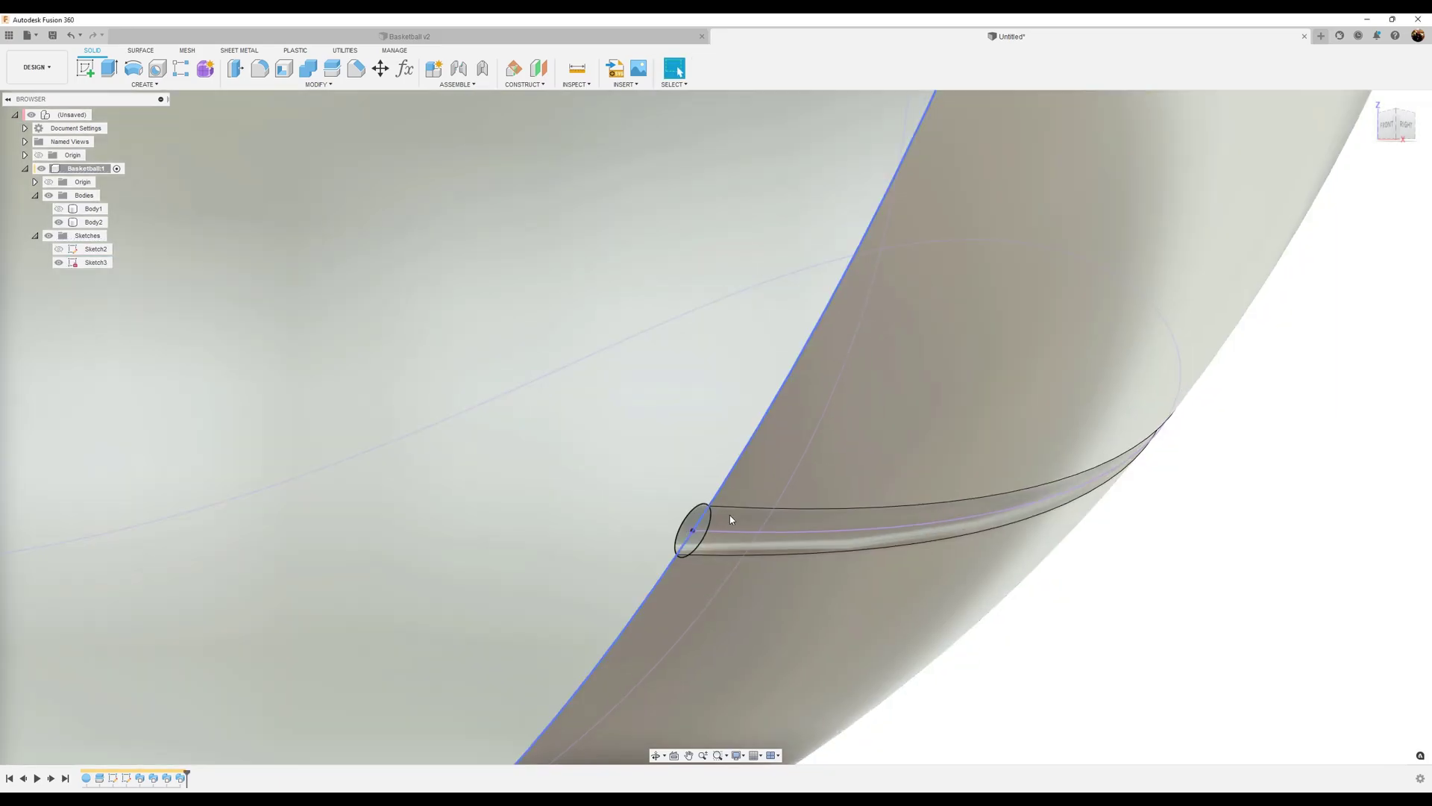
{"action": "middle_click_drag", "start_coordinate": [966, 608], "coordinate": [1286, 610], "text": "shift"}
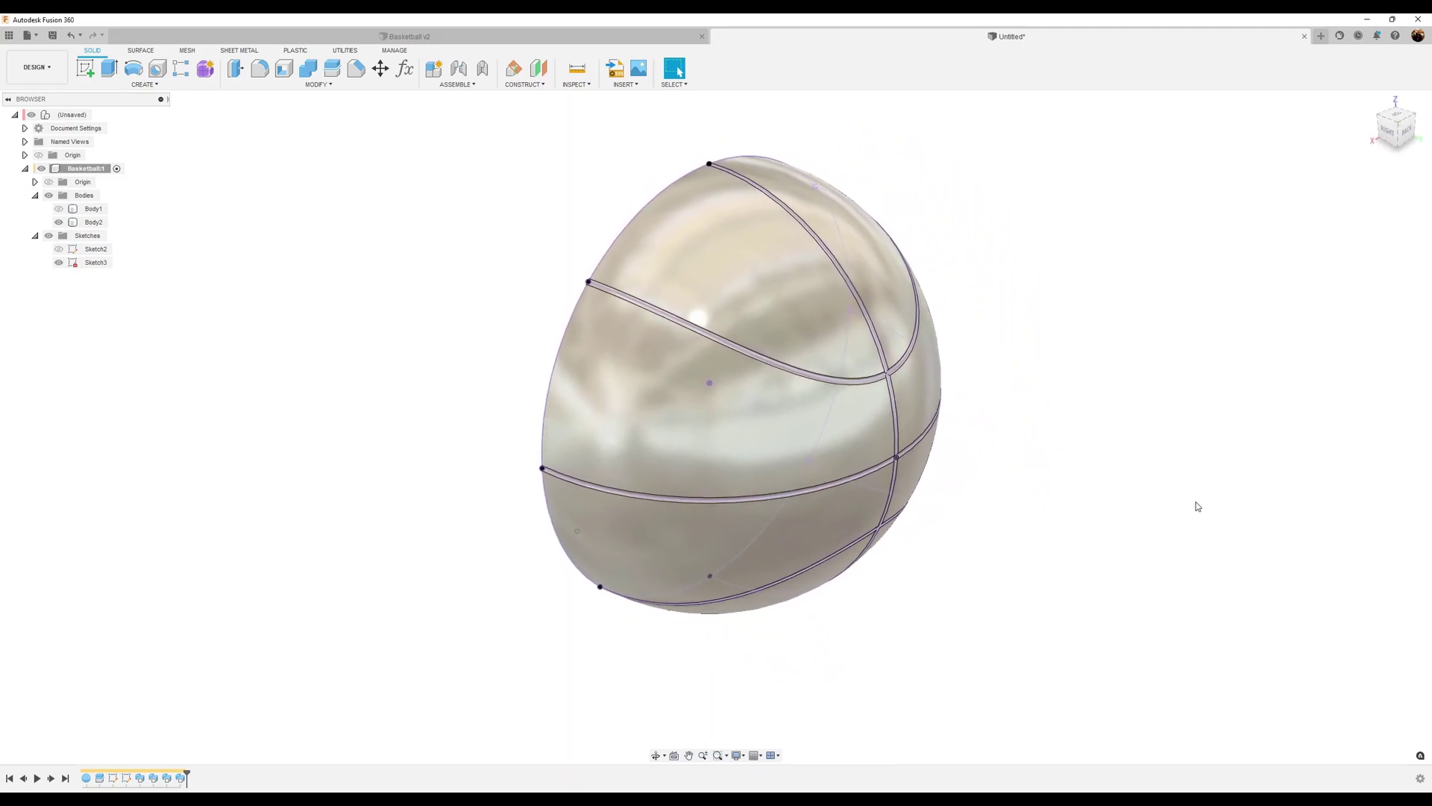
- Hide Sketch3 and start a fillet on the groove edges of the upper curved seam and the vertical seam down to the middle seam
{"action": "left_click", "coordinate": [58, 263]}
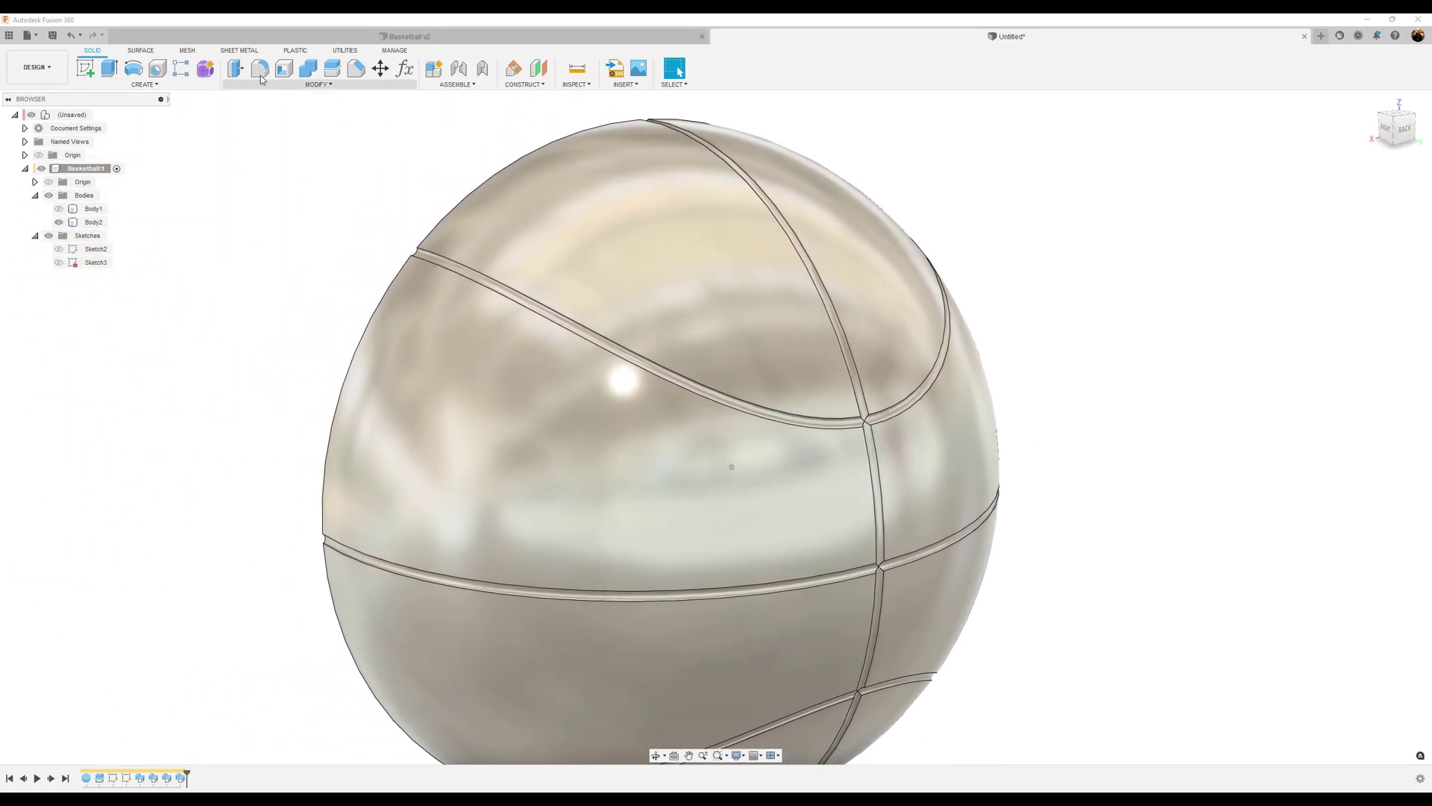
{"action": "left_click", "coordinate": [260, 70]}
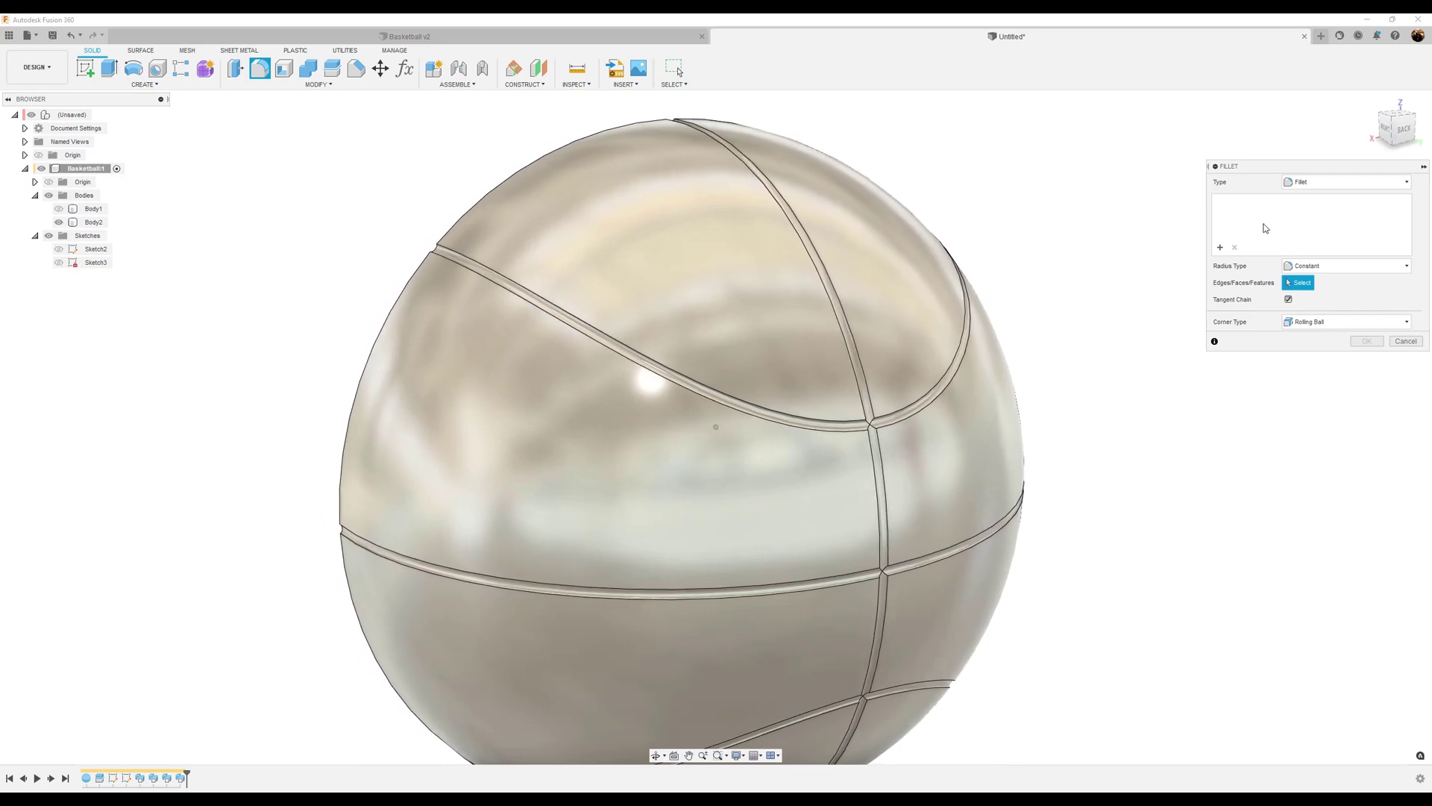
{"action": "left_click", "coordinate": [848, 290]}
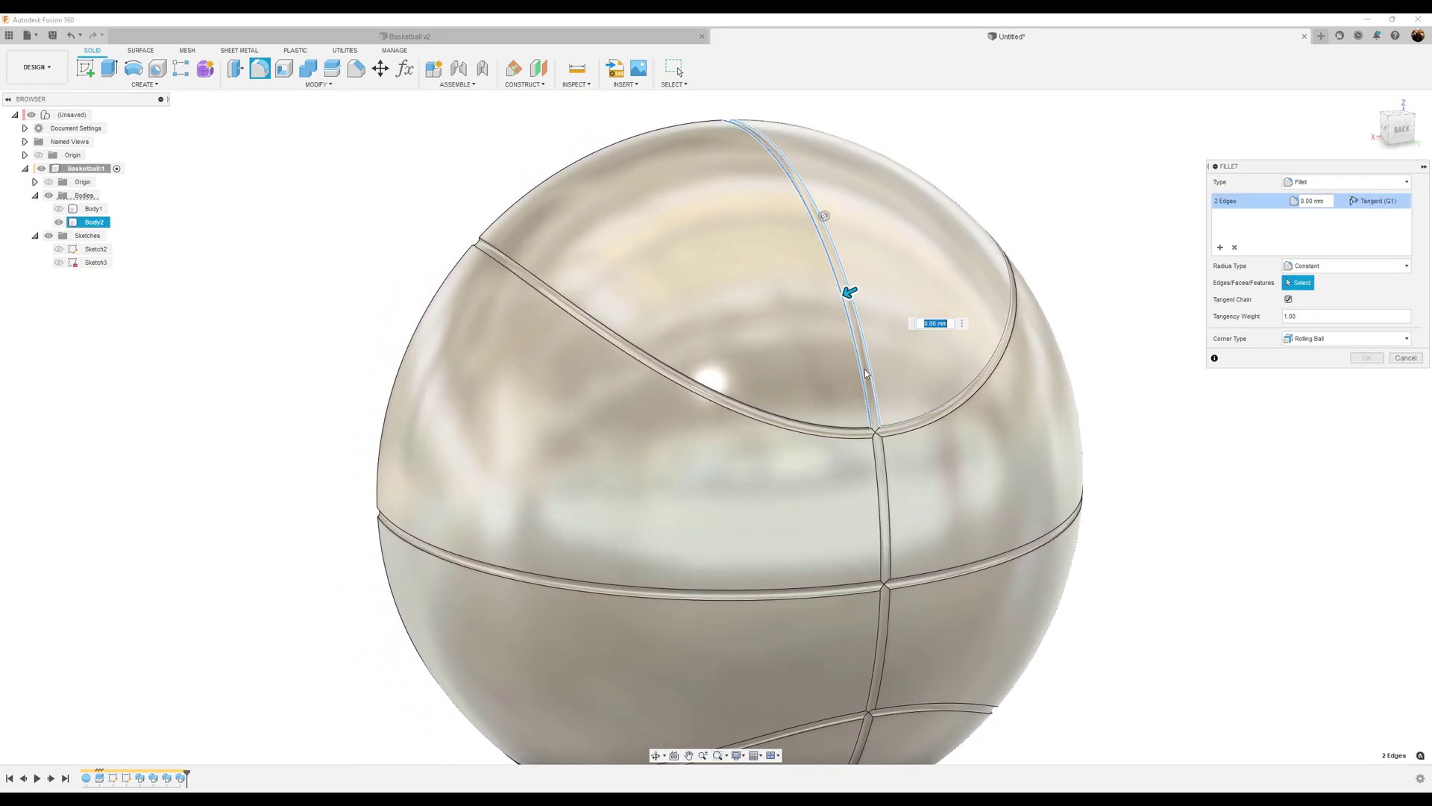
{"action": "left_click", "coordinate": [853, 437]}
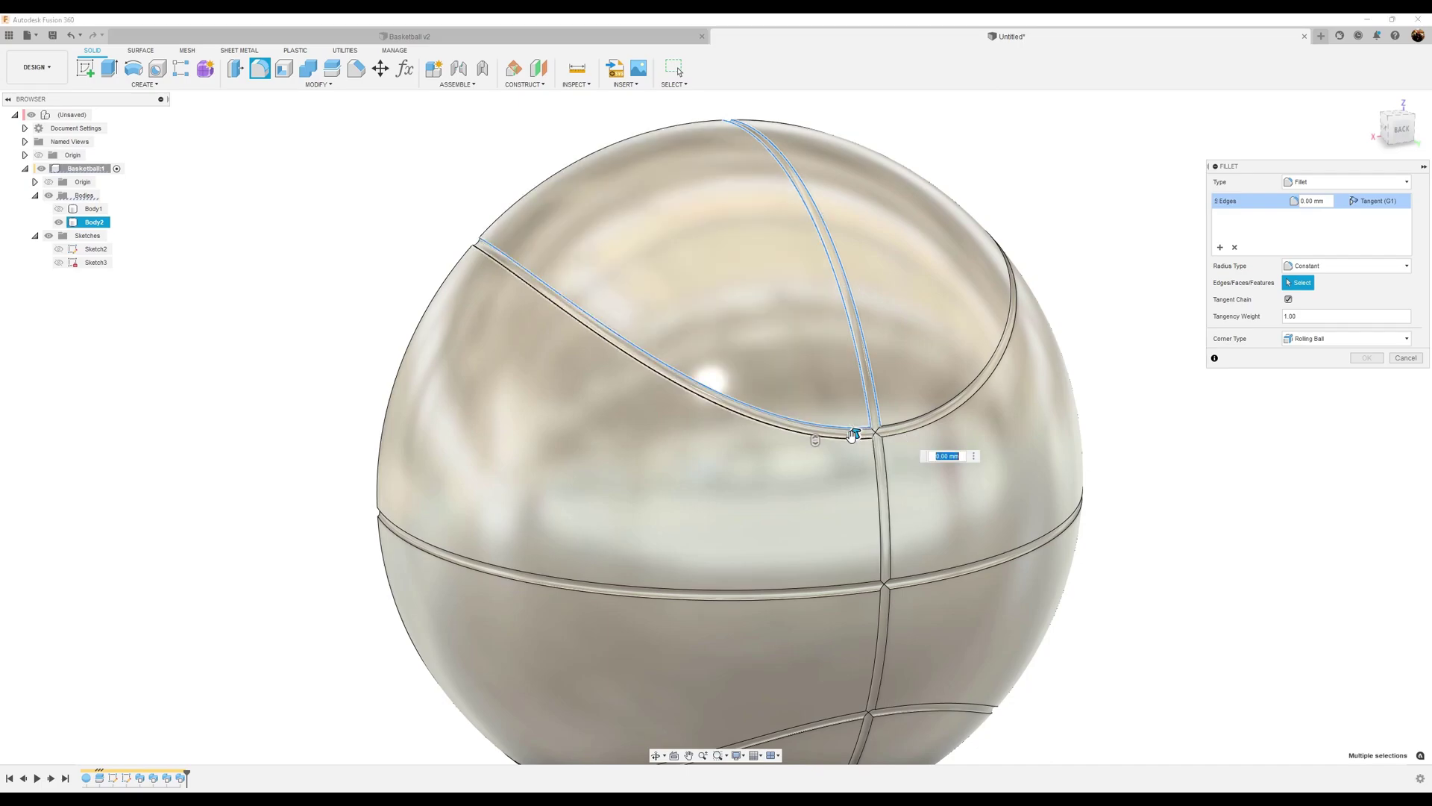
{"action": "left_click", "coordinate": [911, 434]}
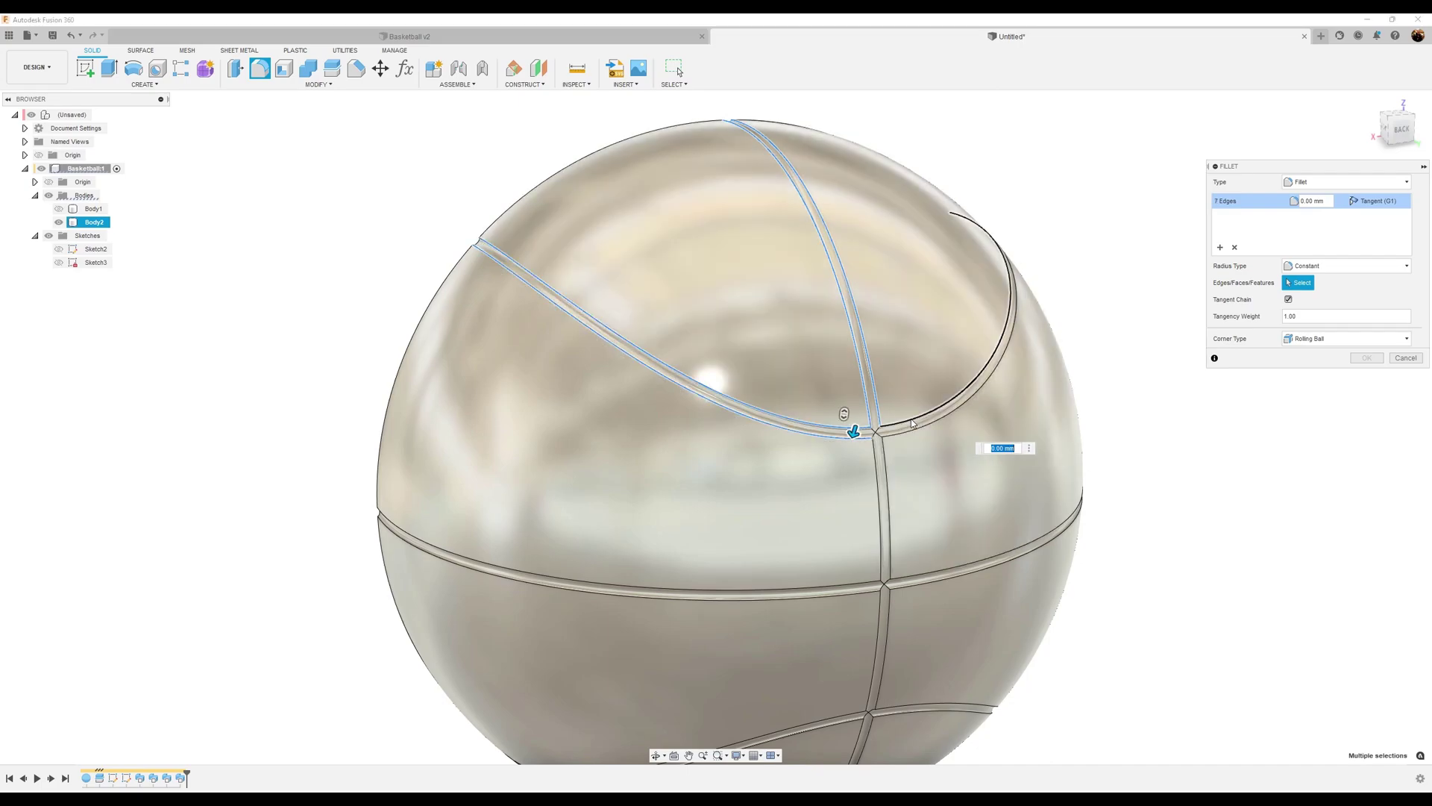
{"action": "left_click", "coordinate": [907, 433]}
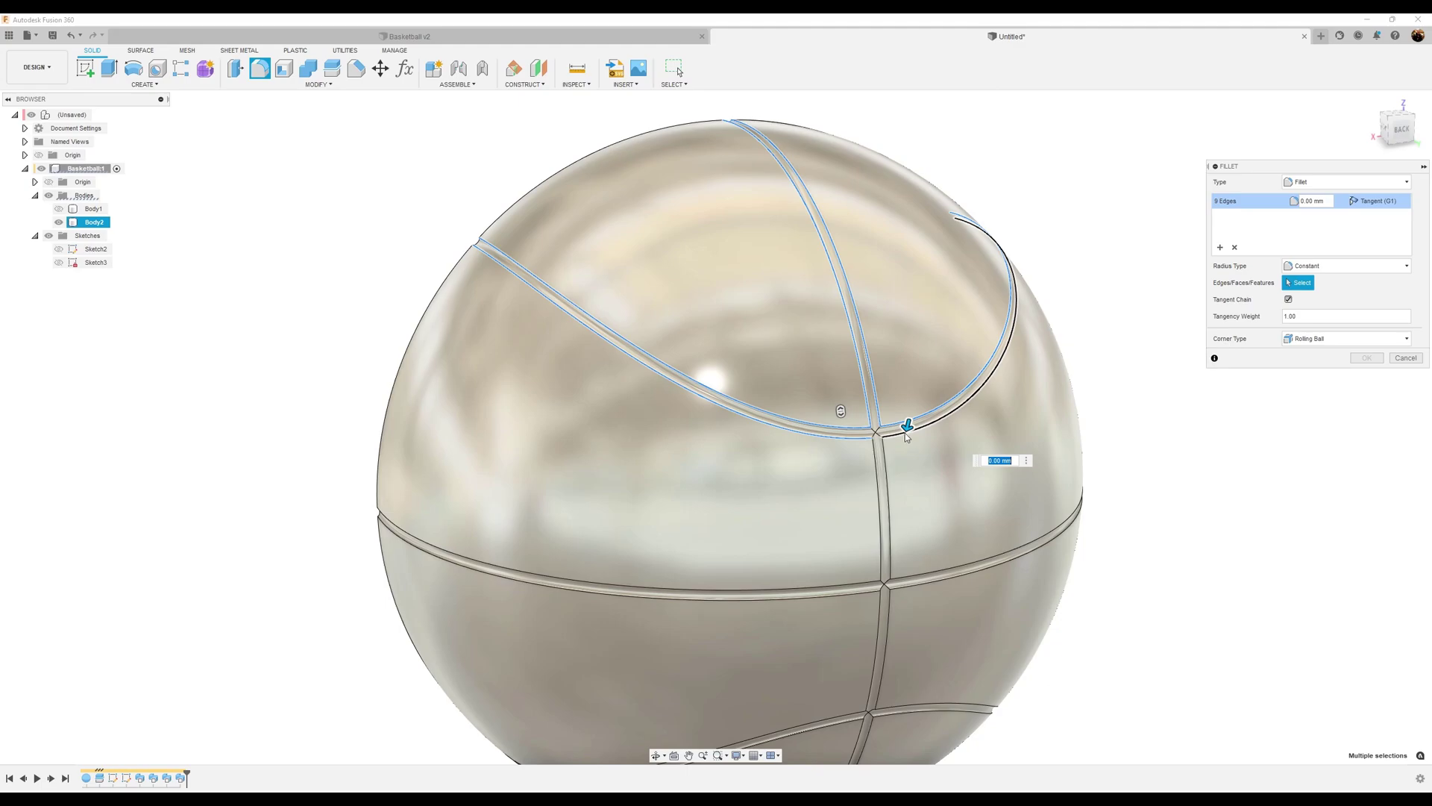
{"action": "left_click", "coordinate": [881, 463]}
{"action": "left_click", "coordinate": [878, 468]}
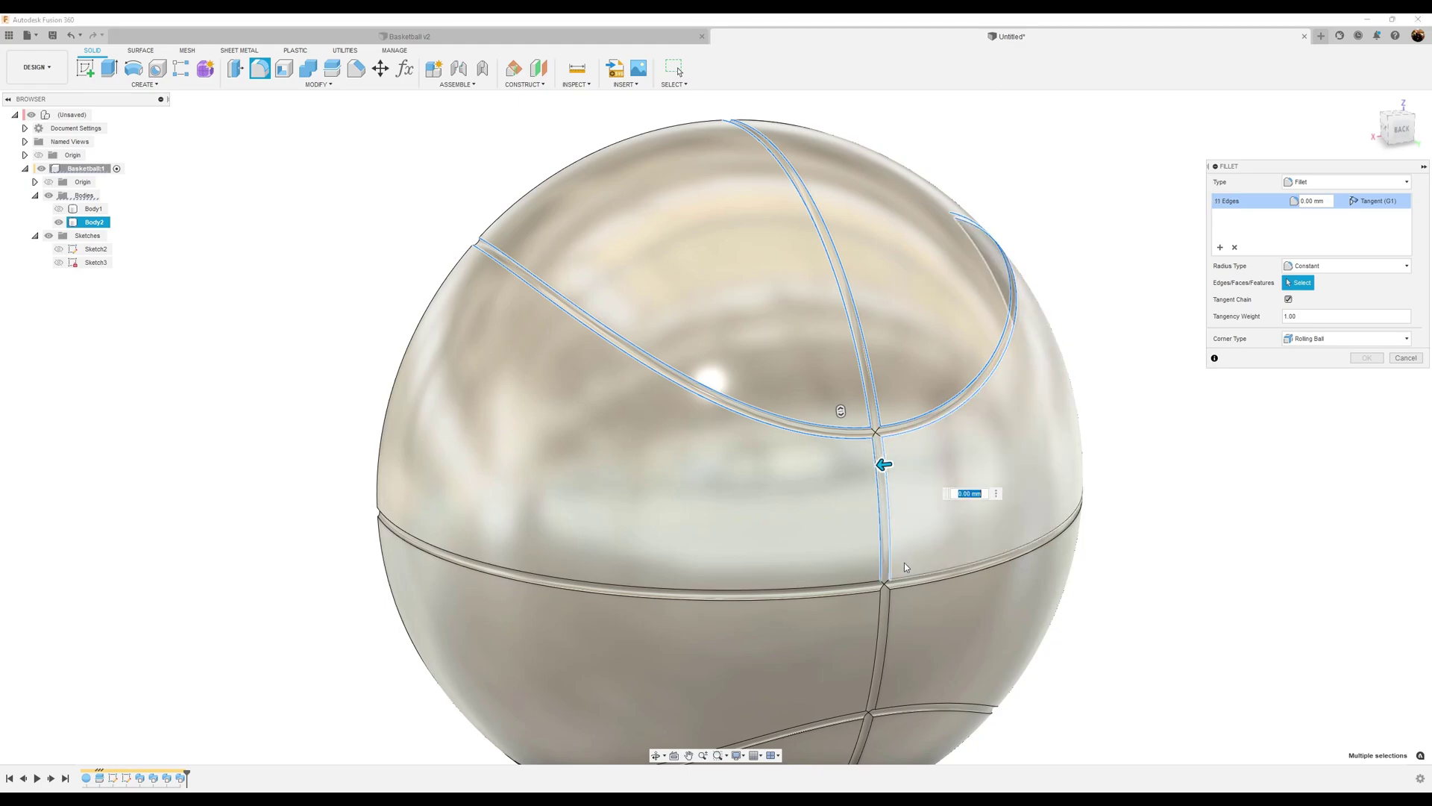
- Add the middle horizontal seam's groove edges and those of the vertical segment just below it to the fillet selection
{"action": "left_click", "coordinate": [925, 581]}
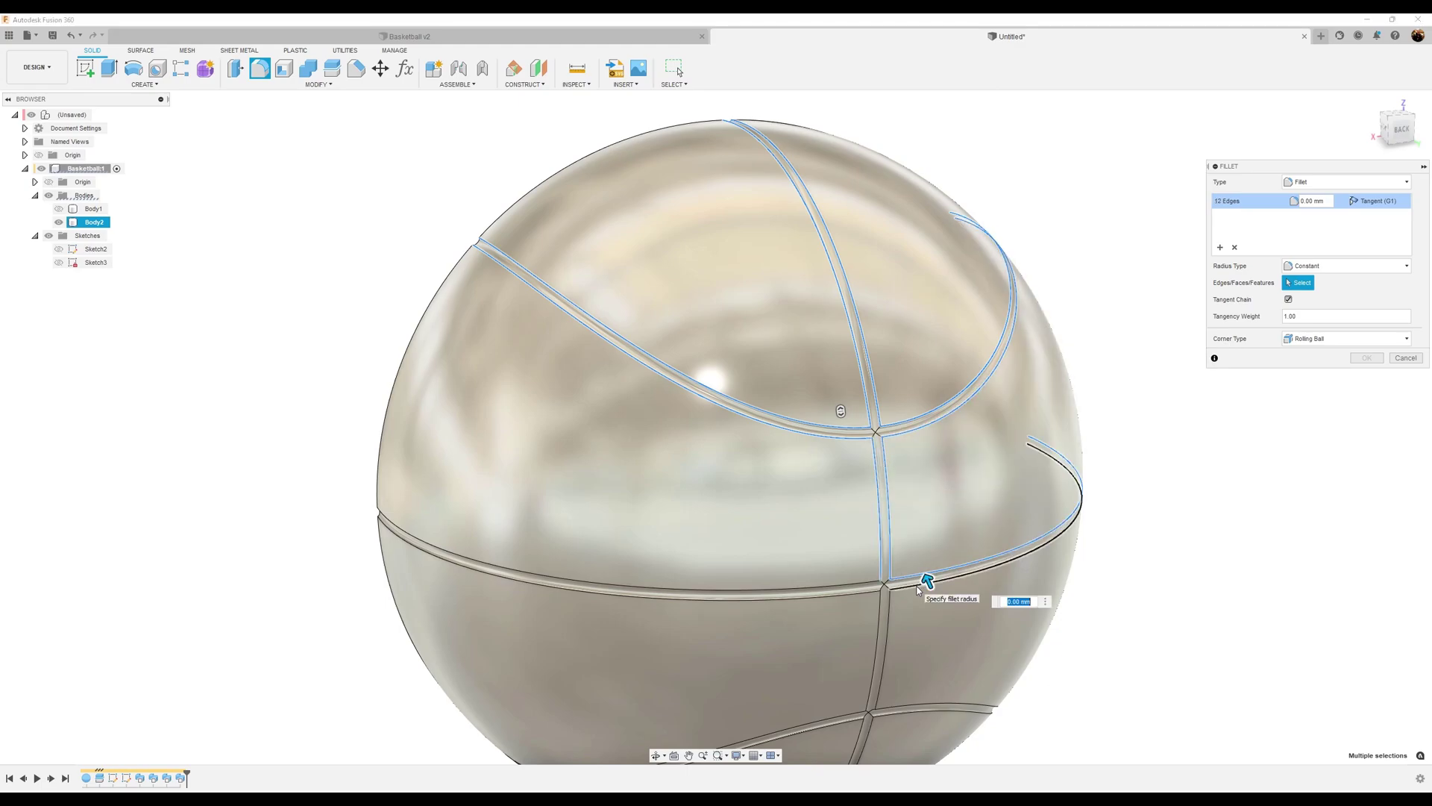
{"action": "left_click", "coordinate": [928, 585]}
{"action": "left_click", "coordinate": [865, 587]}
{"action": "left_click", "coordinate": [863, 585]}
{"action": "middle_click_drag", "start_coordinate": [863, 586], "coordinate": [844, 535], "text": "shift"}
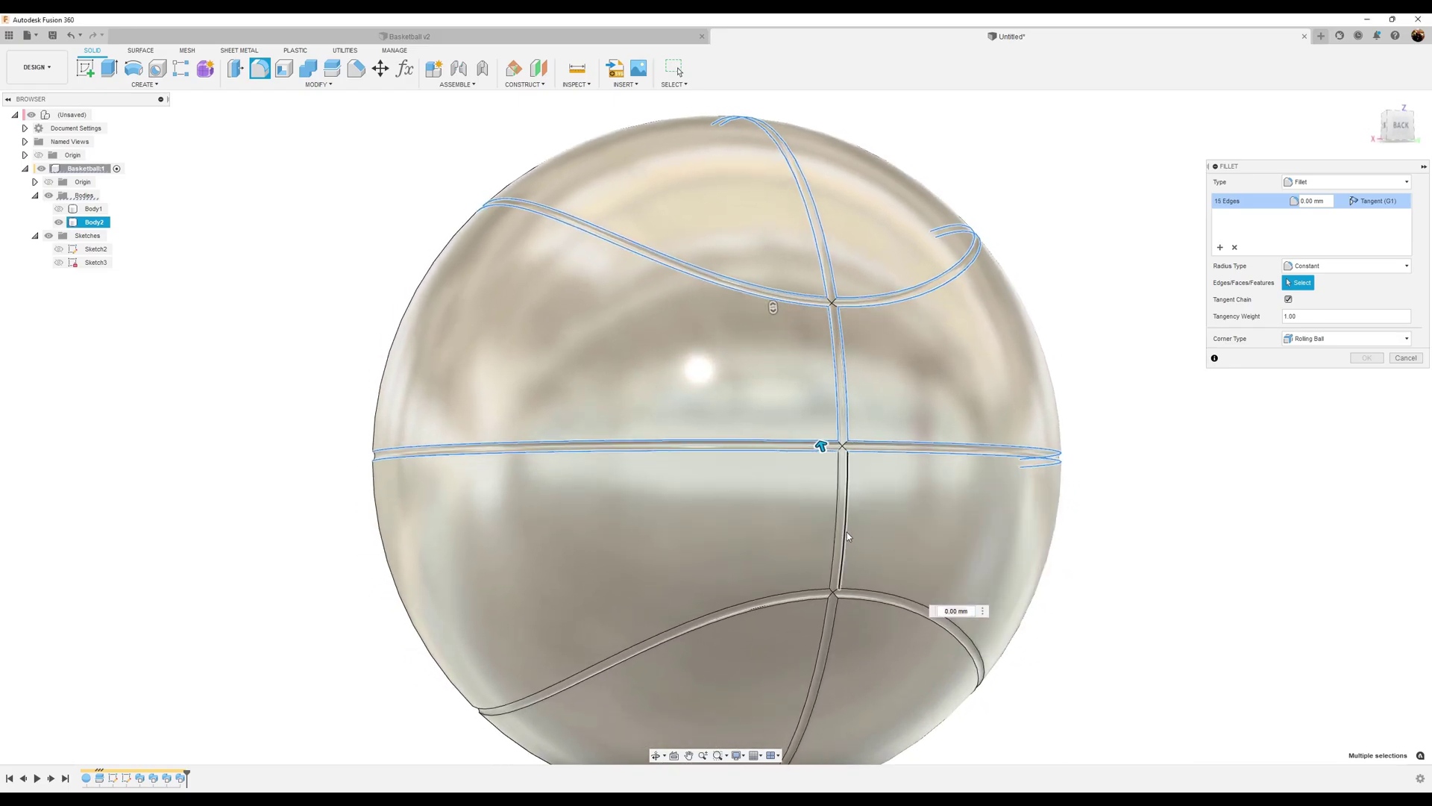
{"action": "left_click", "coordinate": [846, 533]}
{"action": "left_click", "coordinate": [839, 536]}
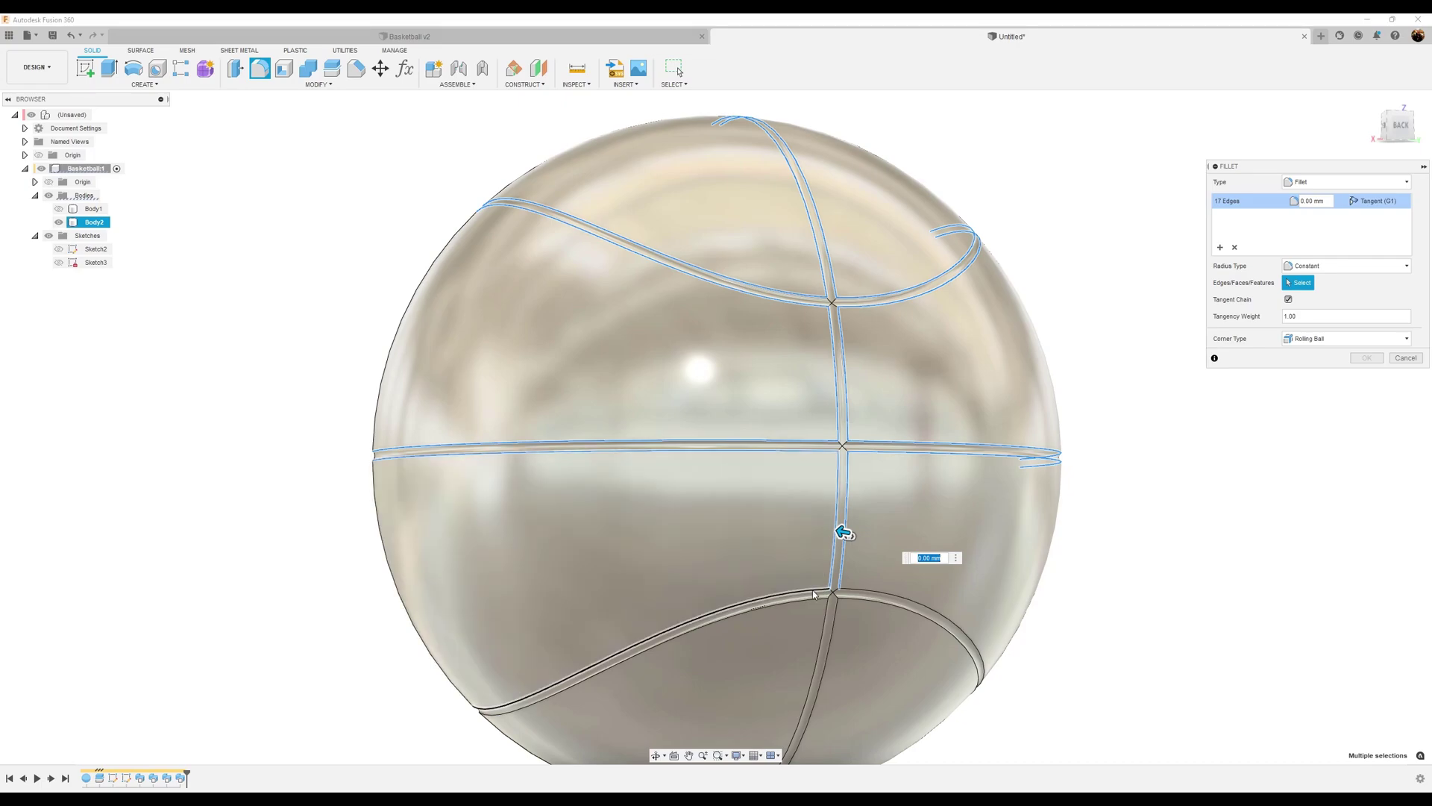
- Add the groove edges of the lower curved seam and the lowest vertical segment to the fillet selection
{"action": "left_click", "coordinate": [811, 590]}
{"action": "left_click", "coordinate": [872, 595]}
{"action": "middle_click_drag", "start_coordinate": [858, 655], "coordinate": [855, 447]}
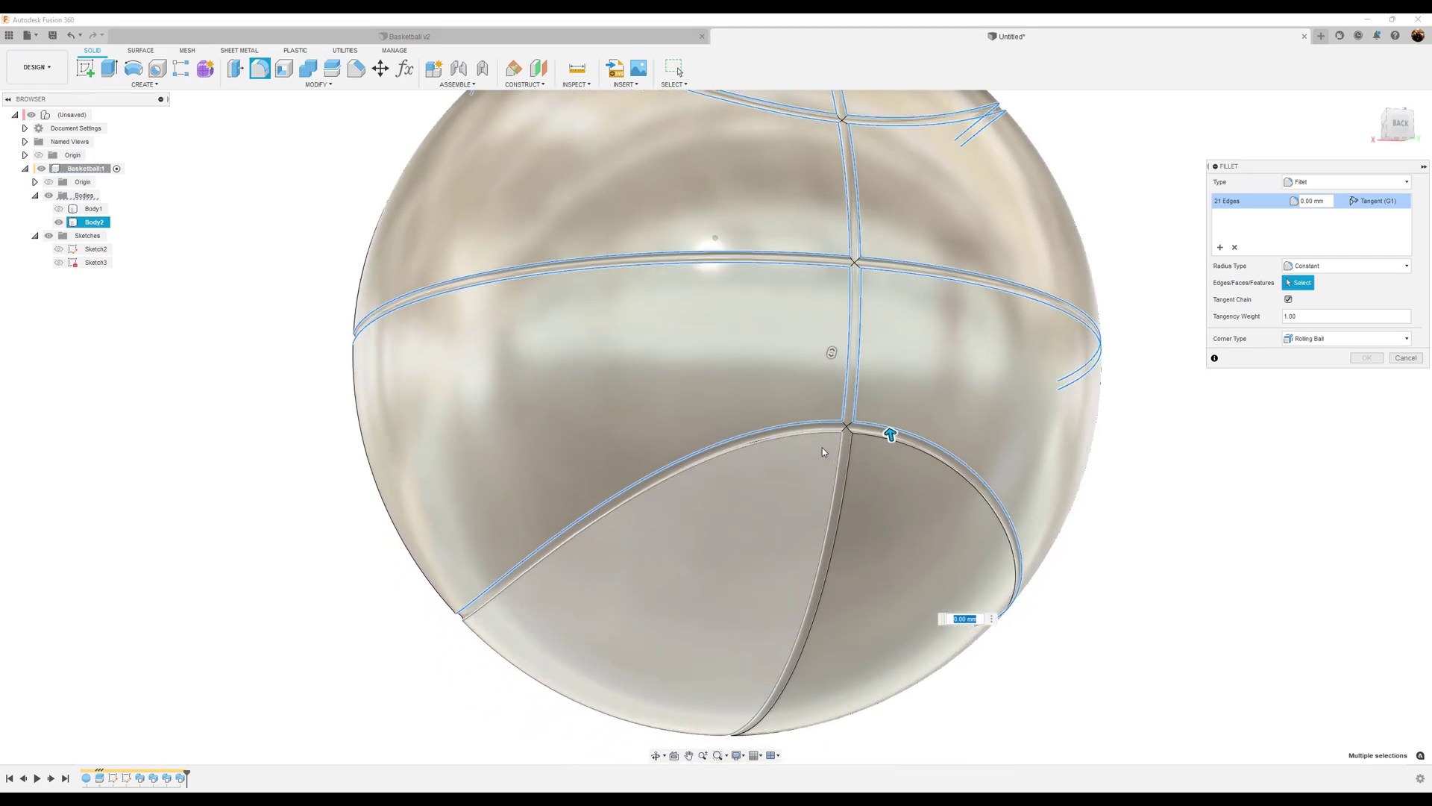
{"action": "left_click", "coordinate": [857, 436]}
{"action": "left_click", "coordinate": [851, 446]}
{"action": "left_click", "coordinate": [844, 470]}
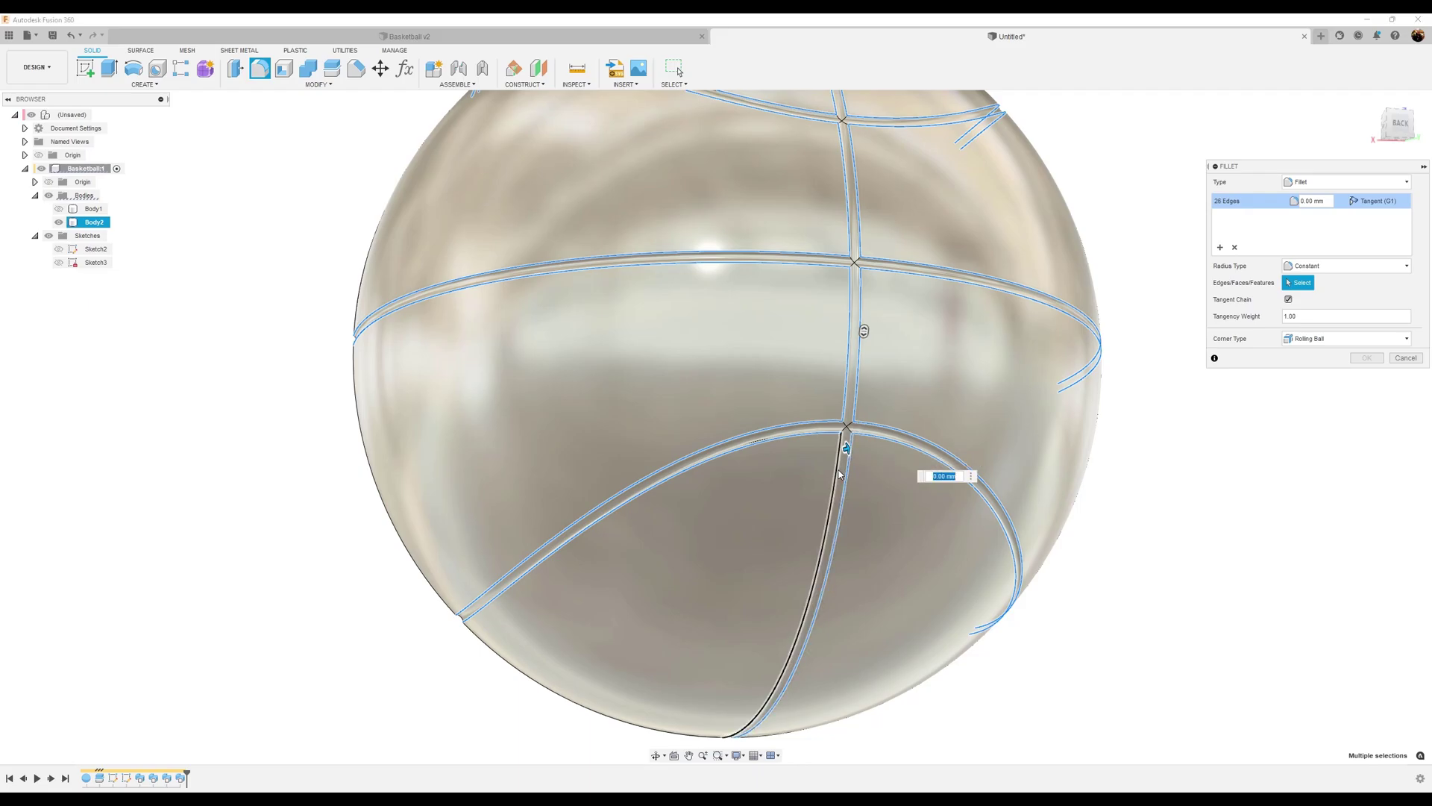
{"action": "left_click", "coordinate": [843, 474]}
- Round all selected seam groove edges with a 1 mm fillet radius
{"action": "scroll", "coordinate": [1083, 445], "scroll_direction": "down", "scroll_amount": 3}
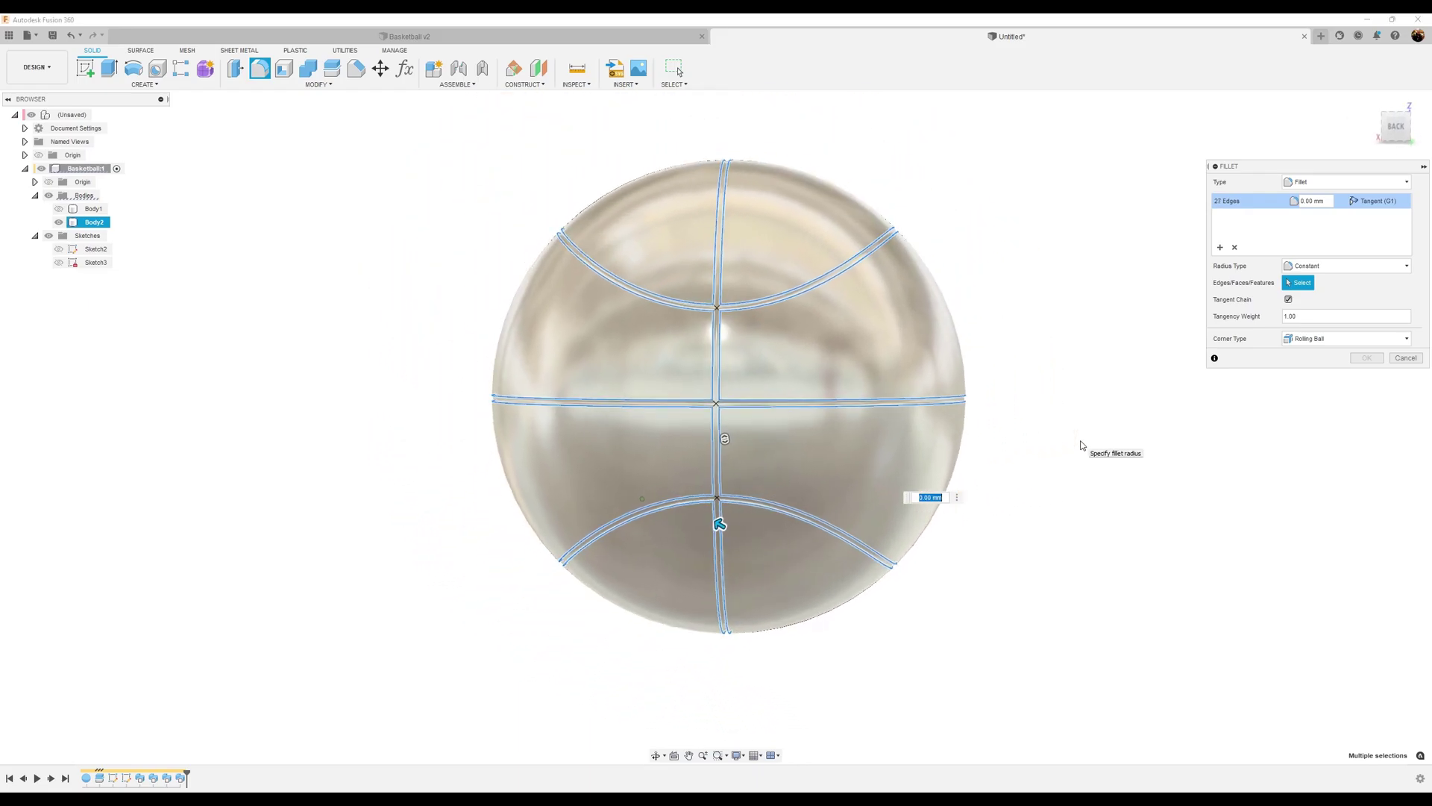
{"action": "middle_click_drag", "start_coordinate": [1136, 487], "coordinate": [1193, 501], "text": "shift"}
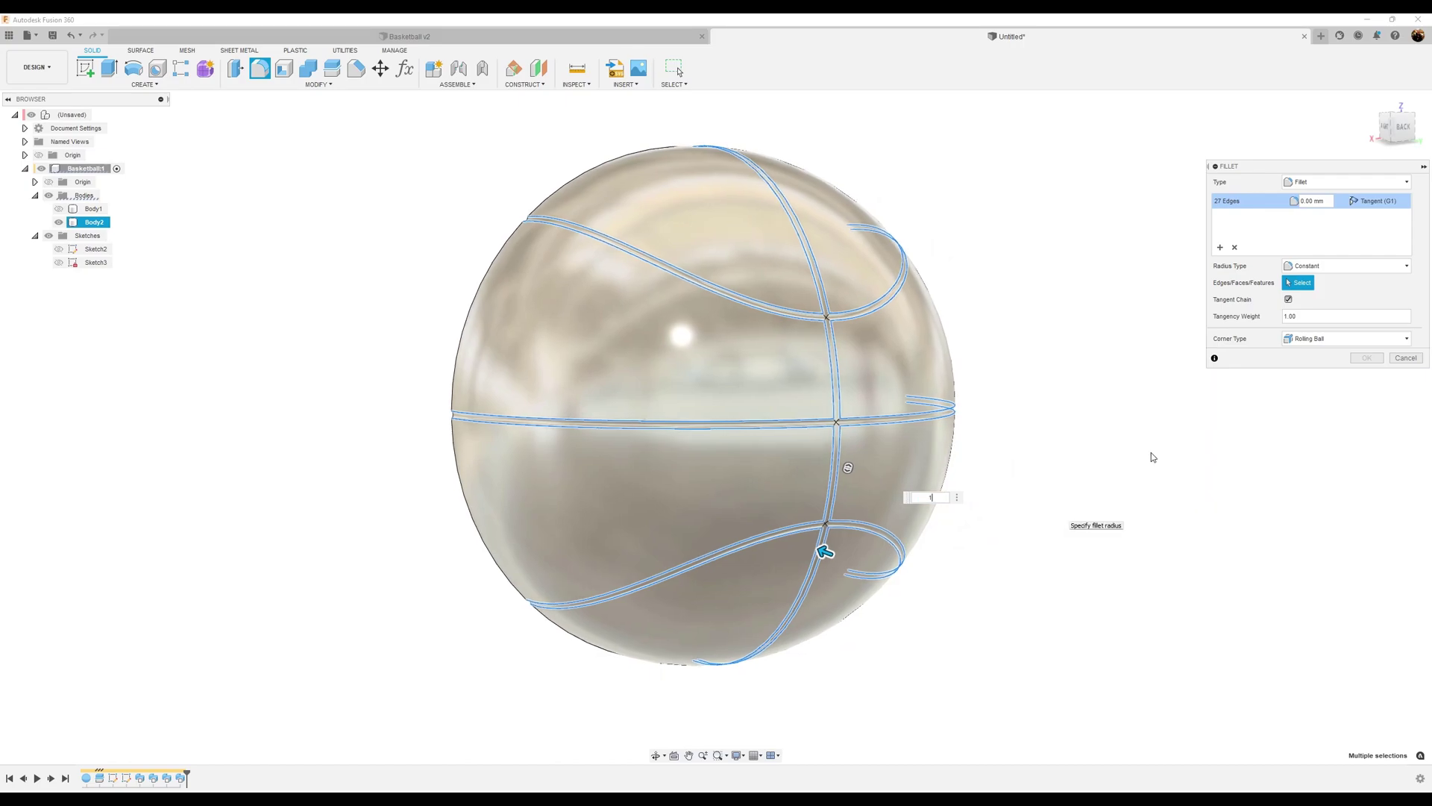
{"action": "key", "text": "Return"}
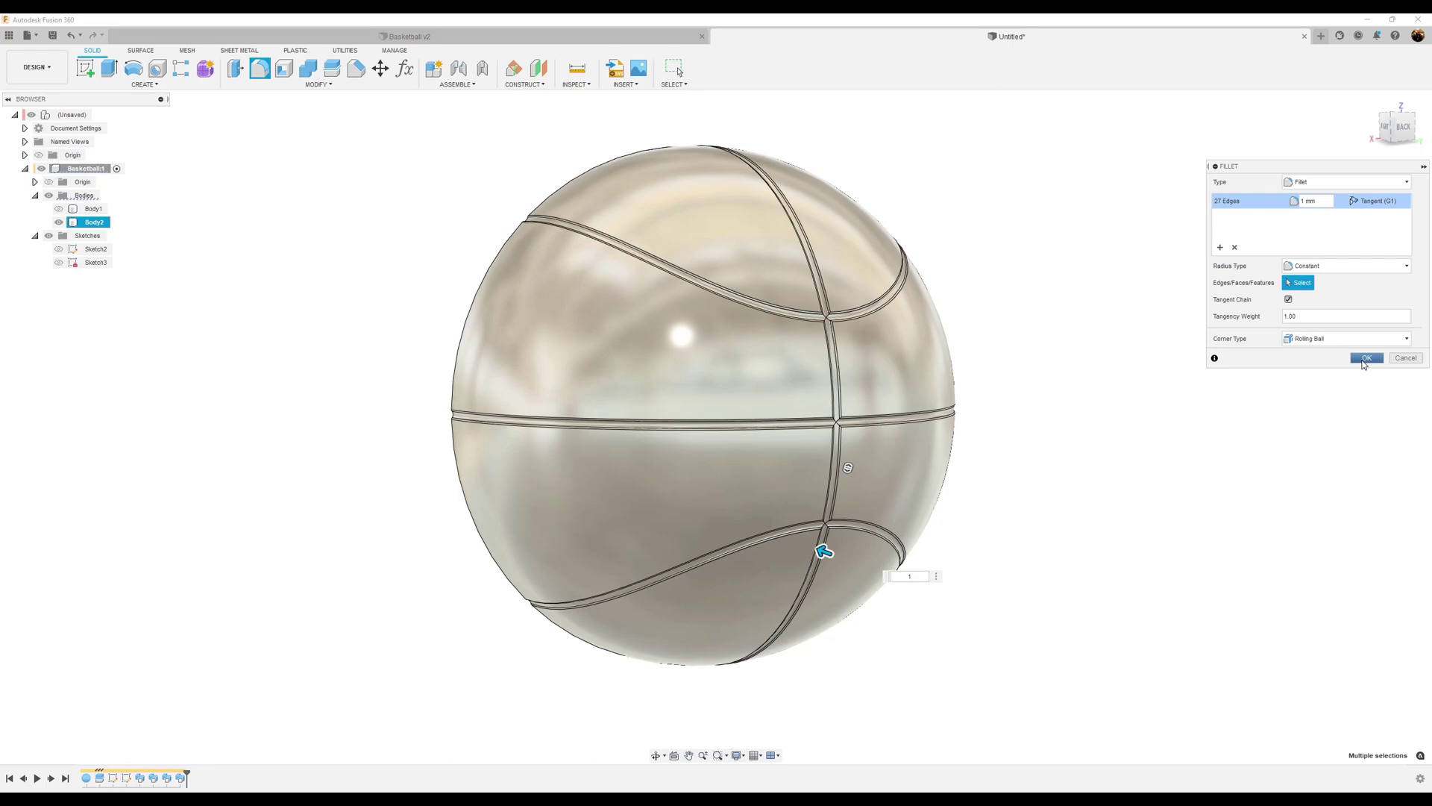
{"action": "left_click", "coordinate": [1363, 361]}
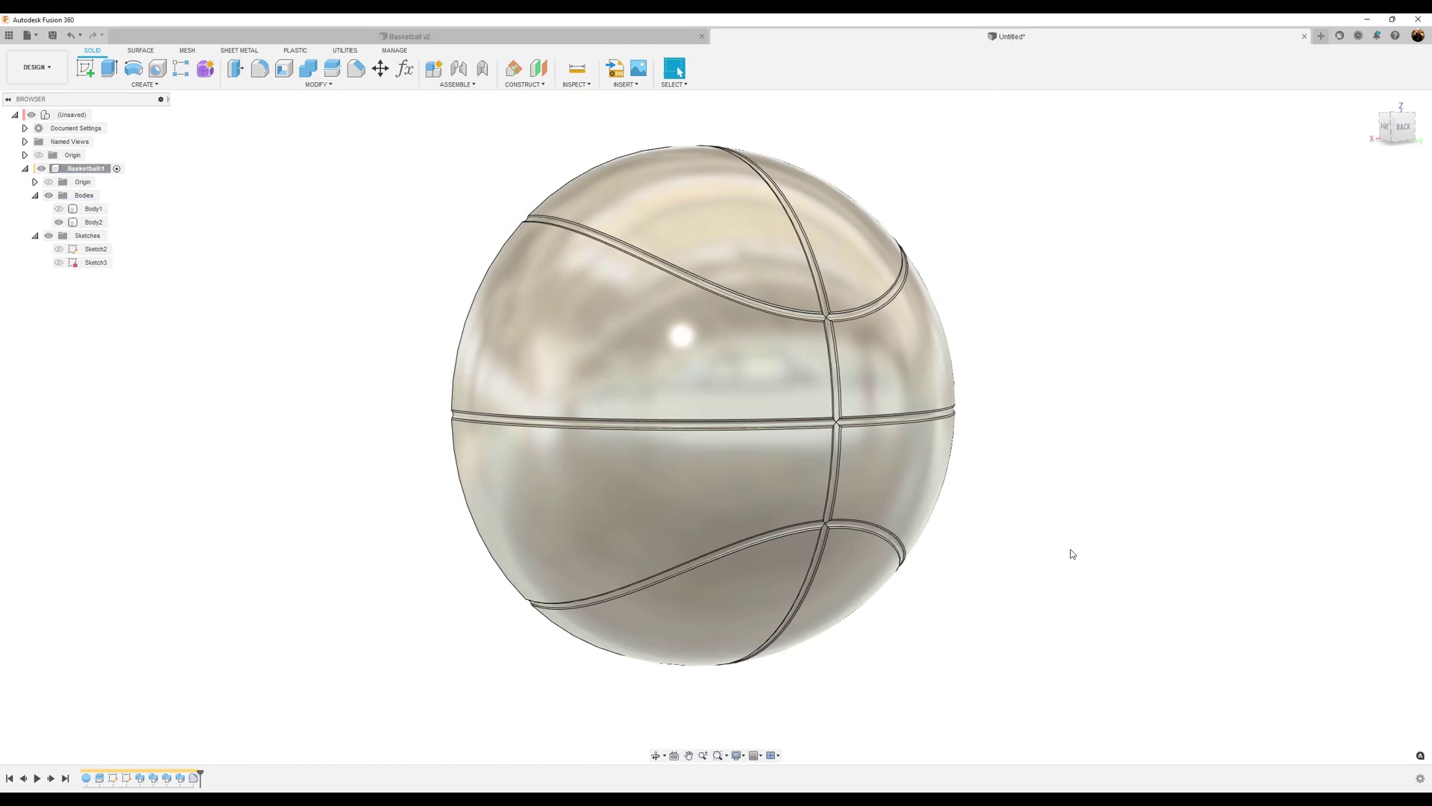
- Apply the saved Leather - Matte (Yellow) appearance to the half-ball body and check the appearance's colour and scale settings
{"action": "scroll", "coordinate": [1063, 446], "scroll_direction": "up", "scroll_amount": 2}
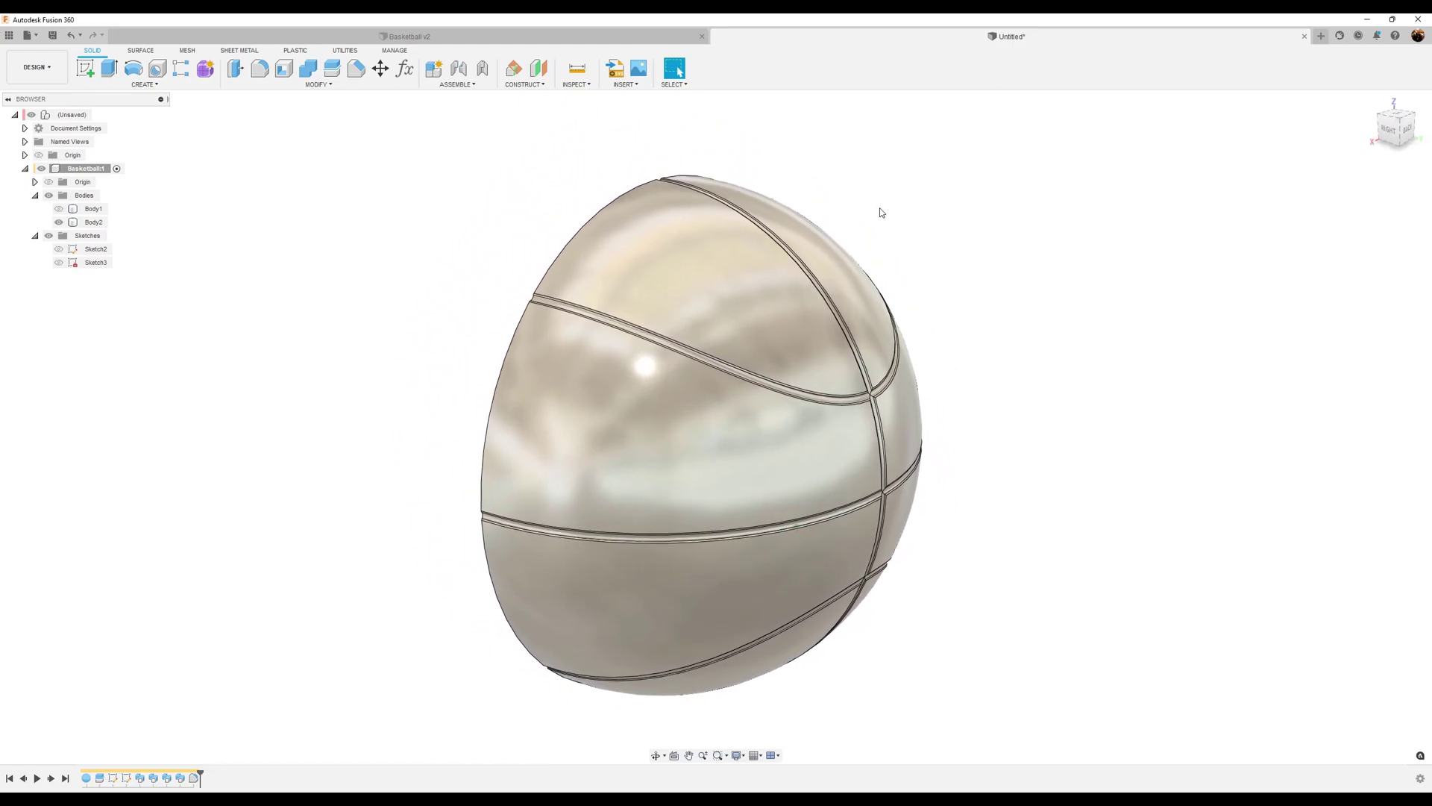
{"action": "middle_click_drag", "start_coordinate": [286, 340], "coordinate": [340, 350], "text": "shift"}
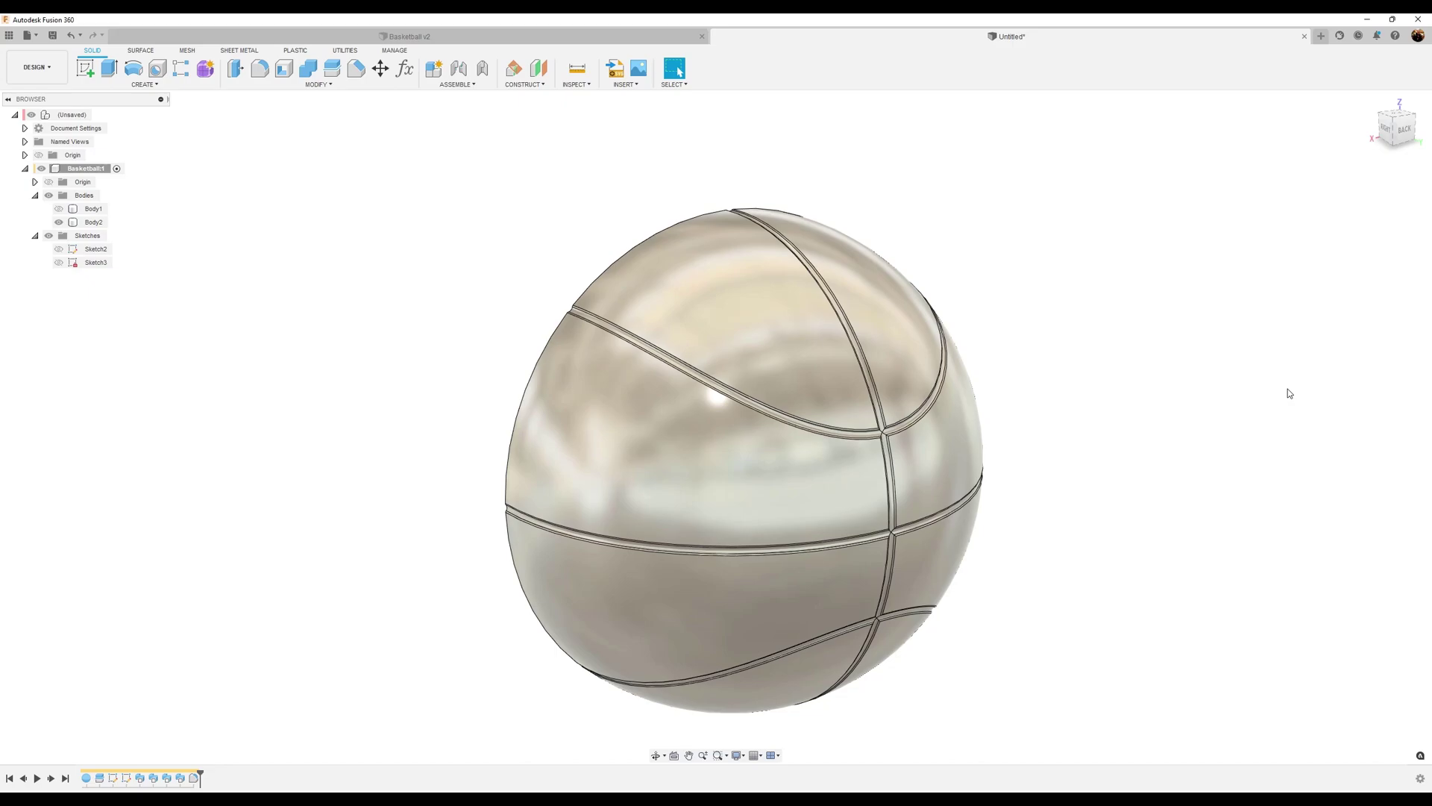
{"action": "key", "text": "a"}
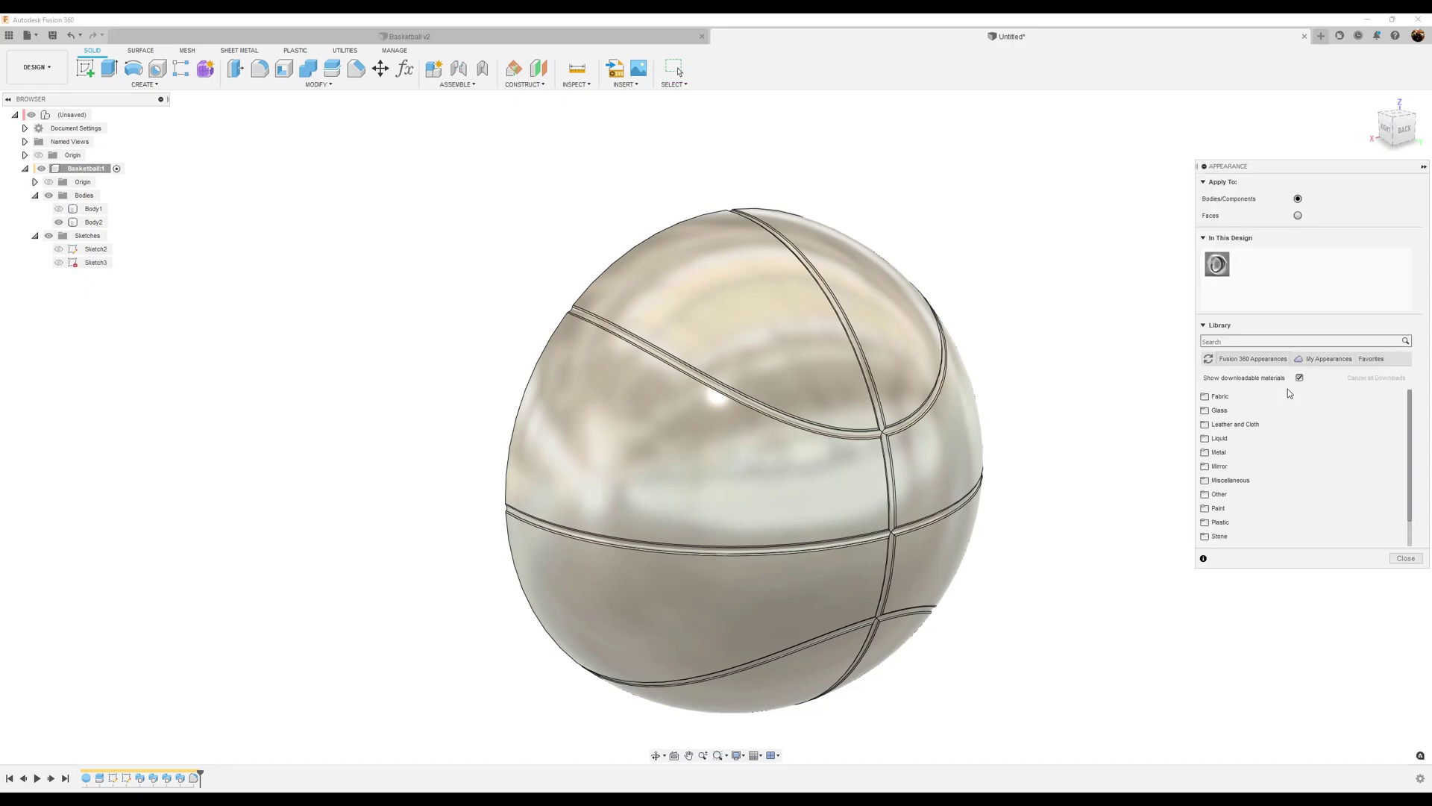
{"action": "left_click", "coordinate": [1342, 359]}
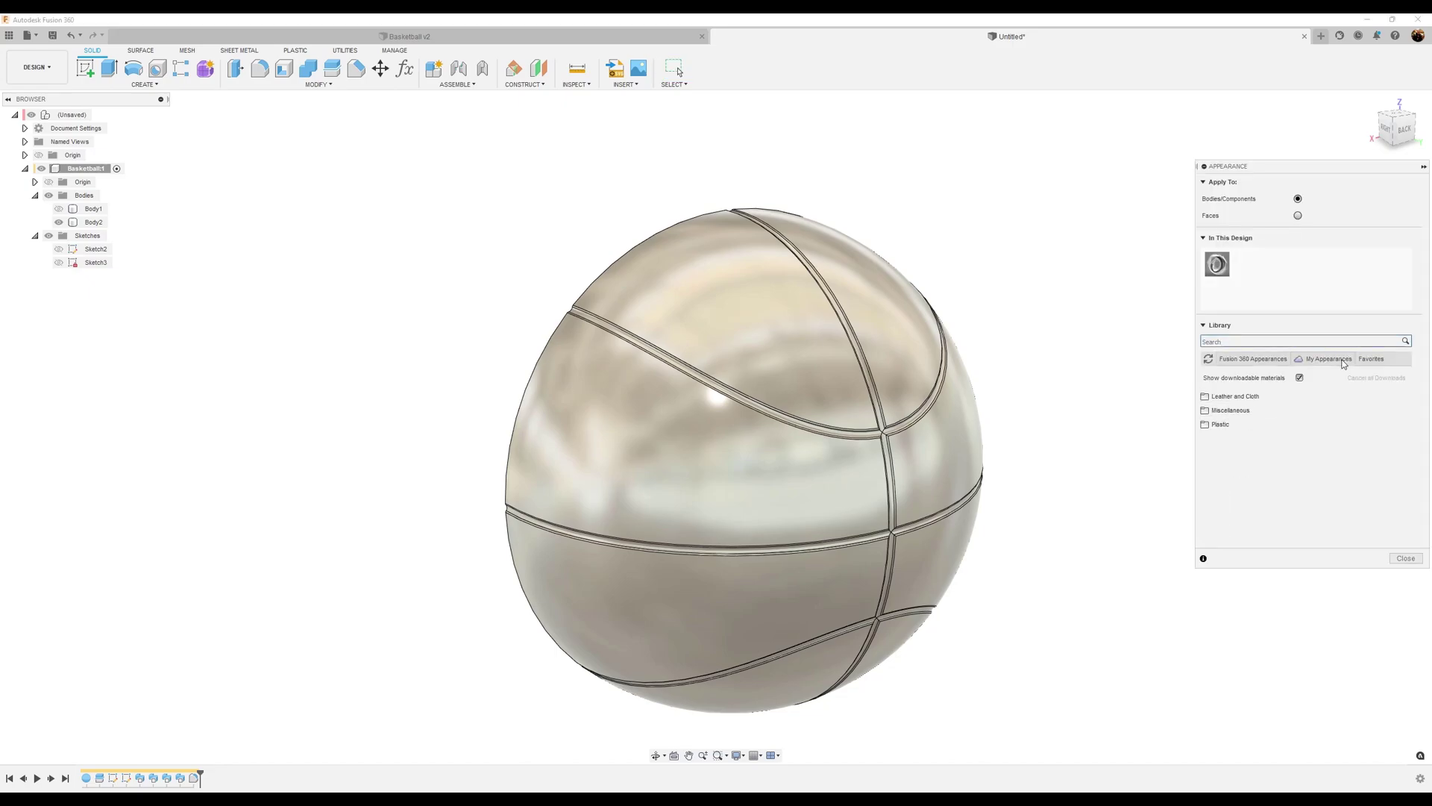
{"action": "left_click", "coordinate": [1208, 397]}
{"action": "left_click", "coordinate": [1231, 410]}
{"action": "left_click_drag", "start_coordinate": [1231, 431], "coordinate": [804, 418]}
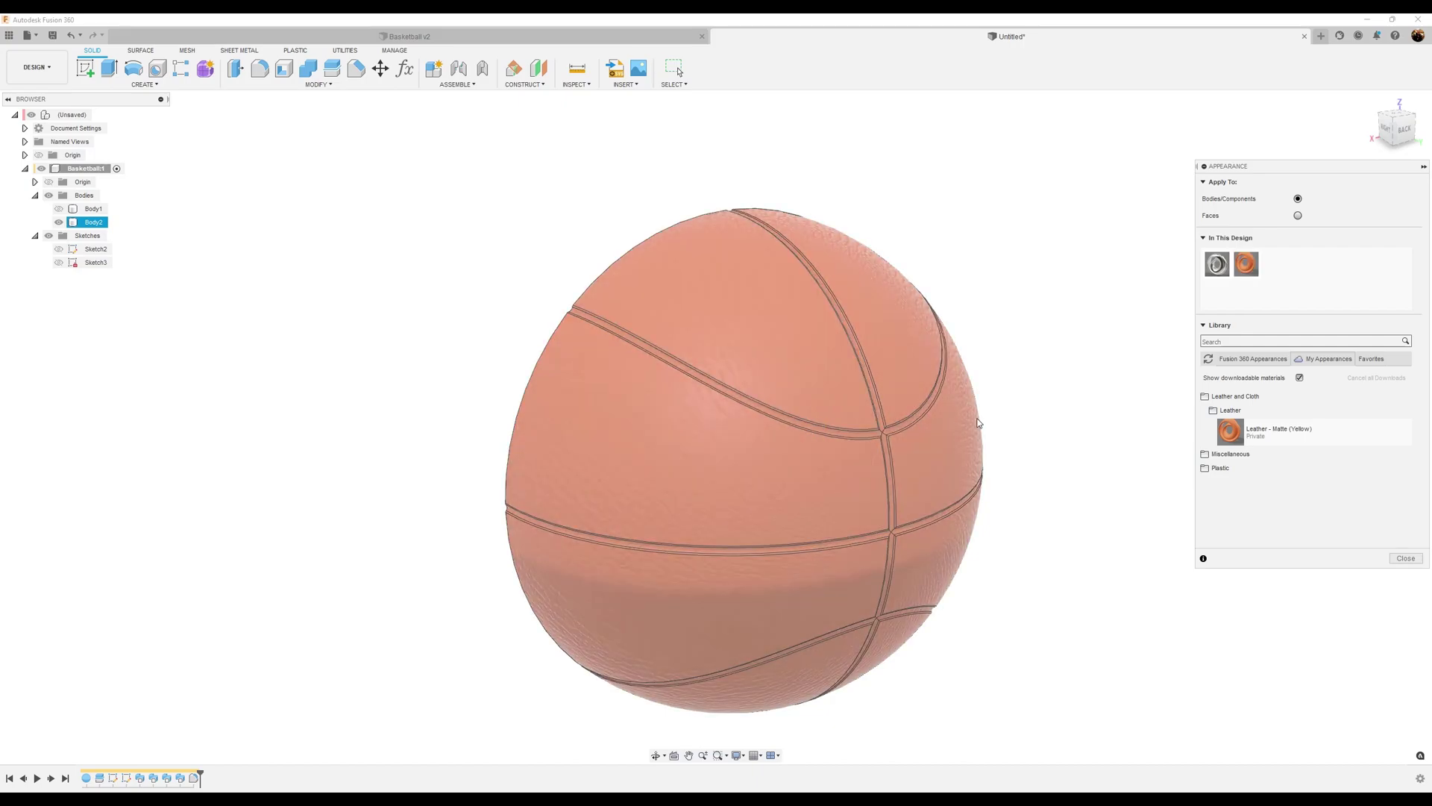
{"action": "double_click", "coordinate": [1244, 268]}
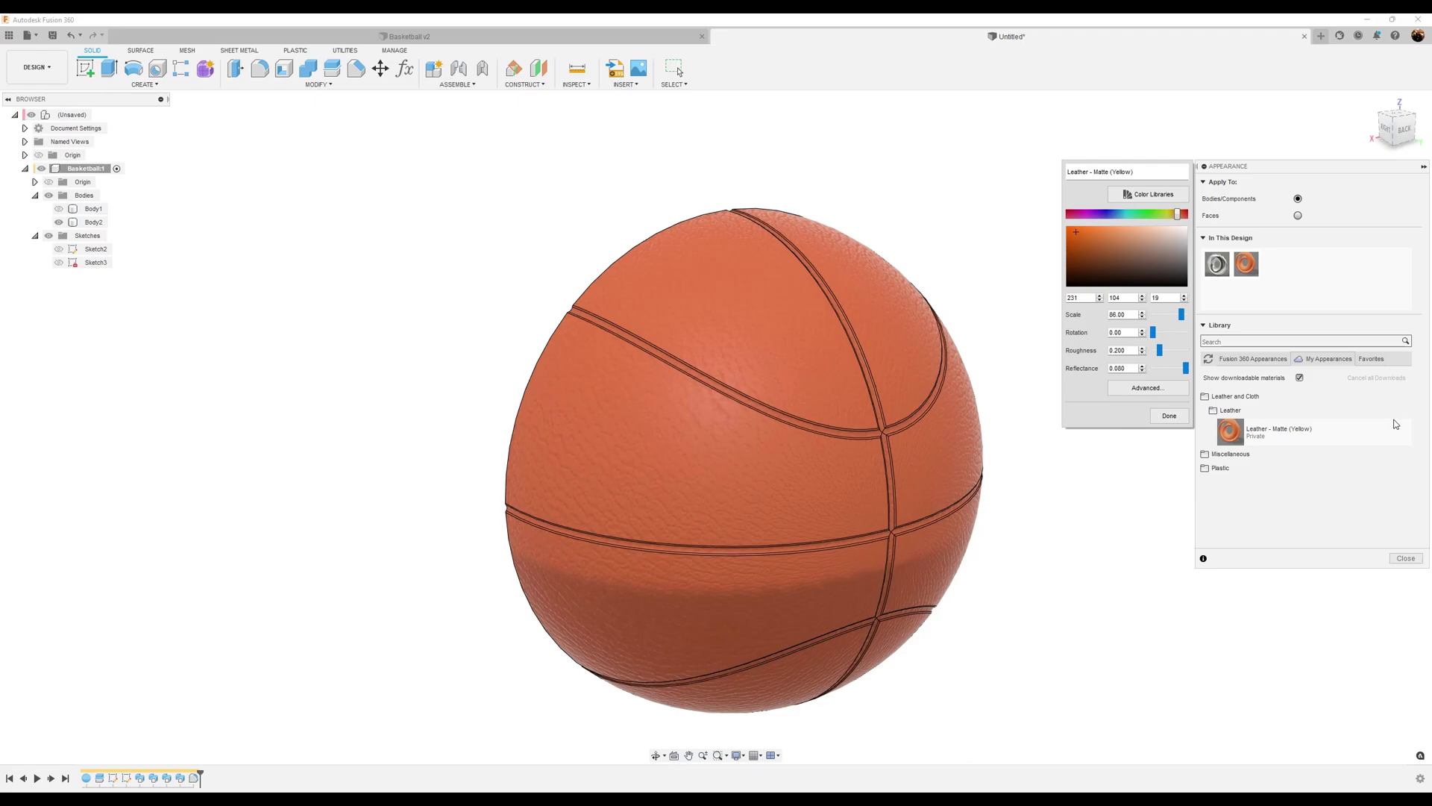
{"action": "left_click", "coordinate": [1168, 416]}
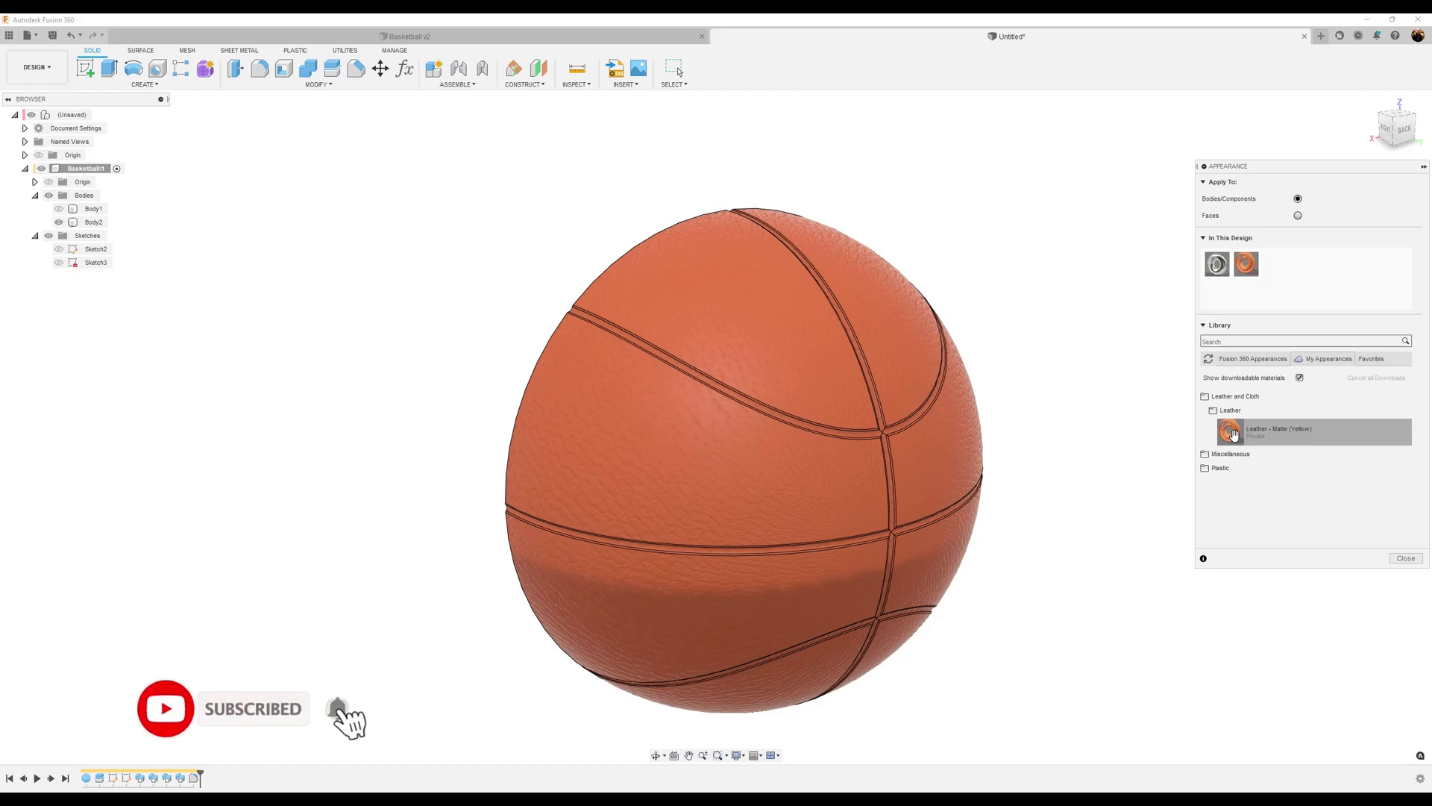
- Duplicate the Leather - Matte (Yellow) appearance in the design and set the copy's colour to near-black RGB 7, 7, 7
{"action": "right_click", "coordinate": [1240, 267]}
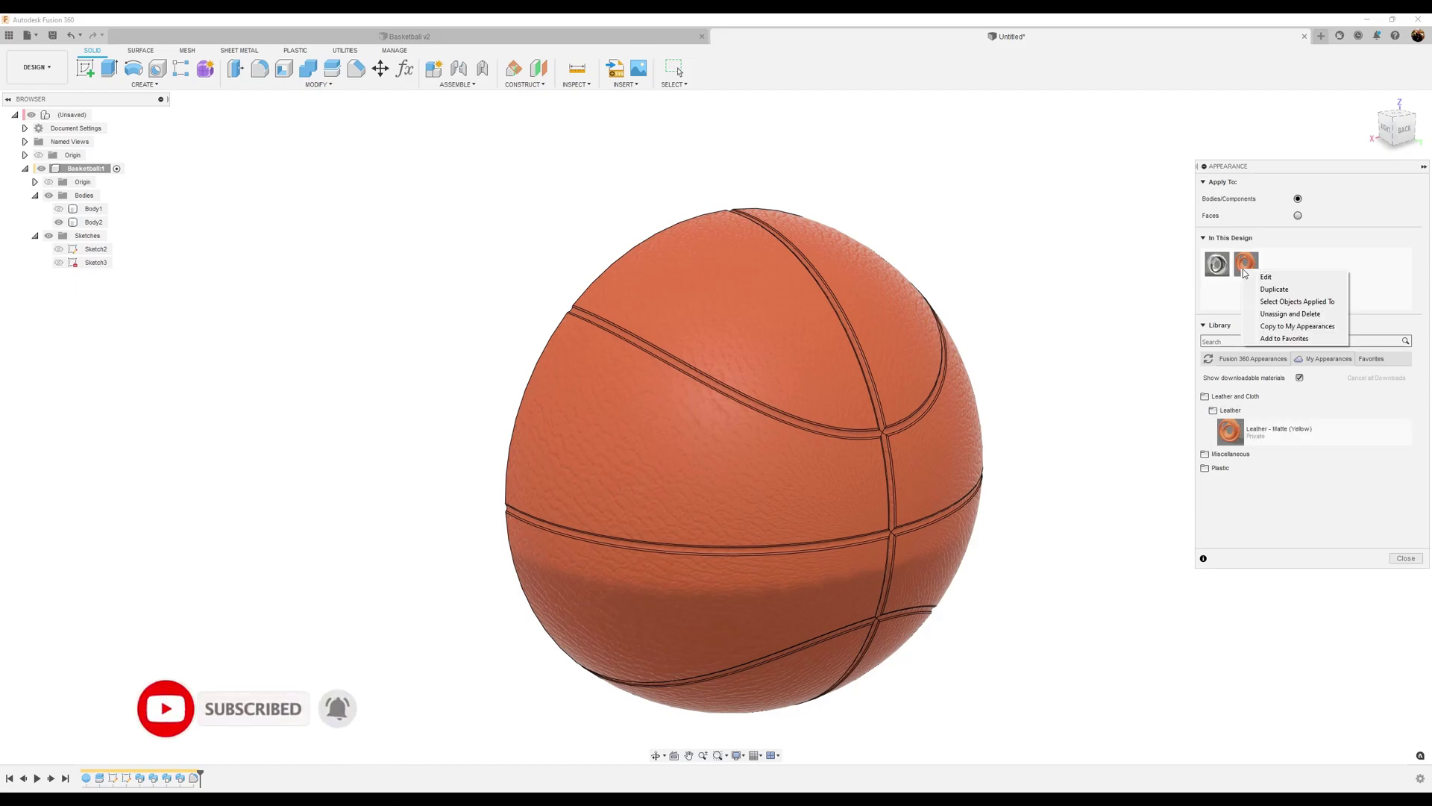
{"action": "left_click", "coordinate": [1268, 292]}
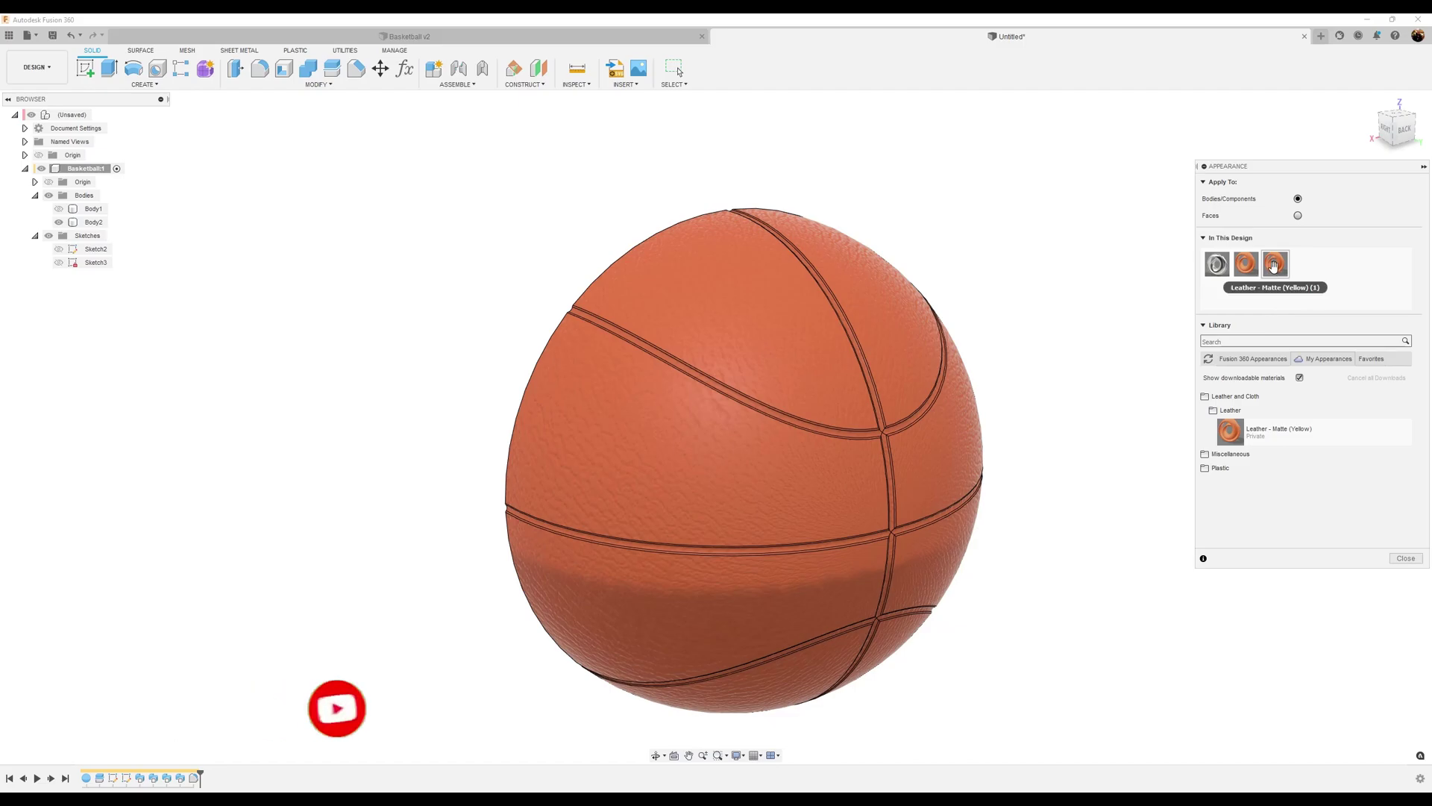
{"action": "right_click", "coordinate": [1277, 270]}
{"action": "left_click", "coordinate": [1295, 281]}
{"action": "left_click", "coordinate": [1076, 234]}
{"action": "left_click_drag", "start_coordinate": [1185, 288], "coordinate": [1187, 284]}
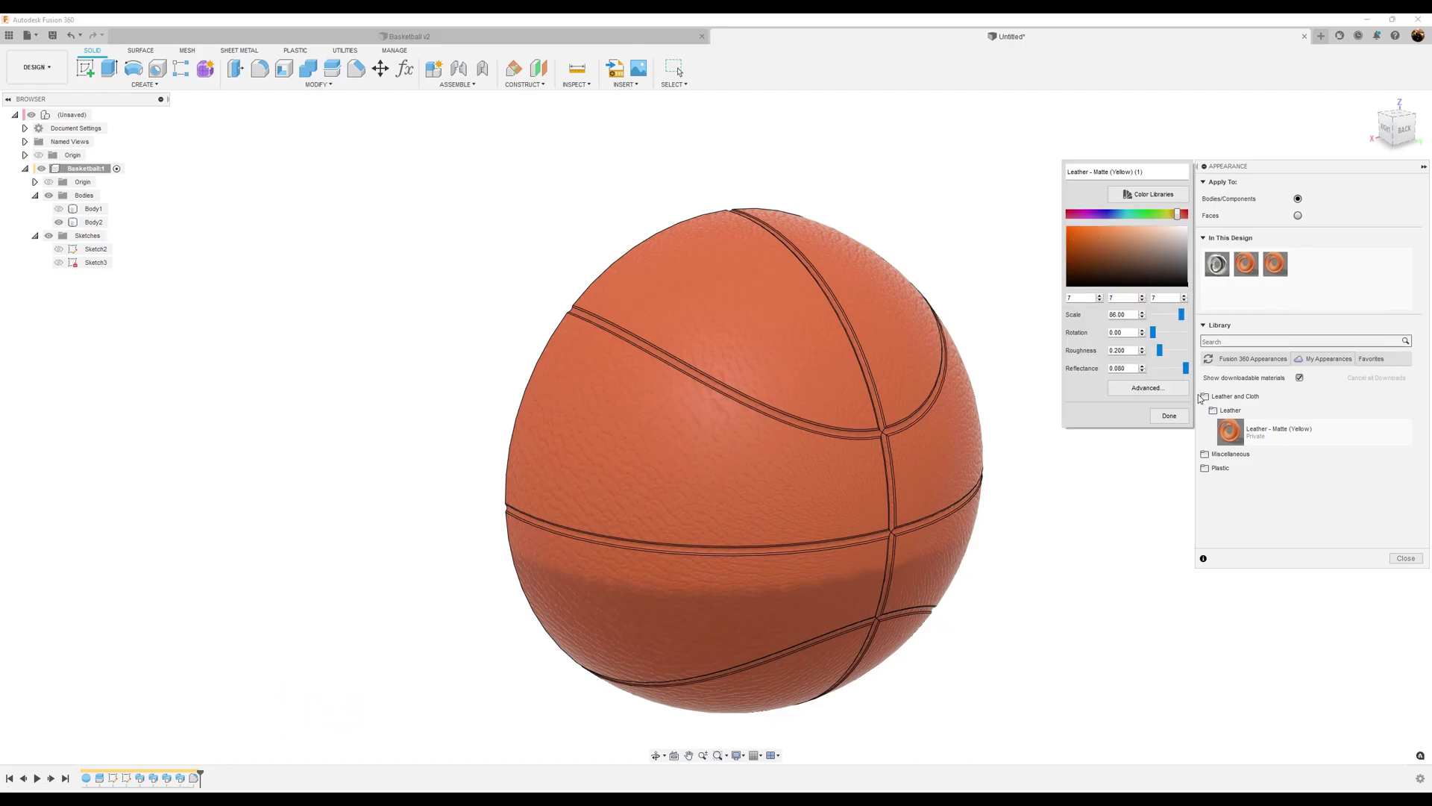
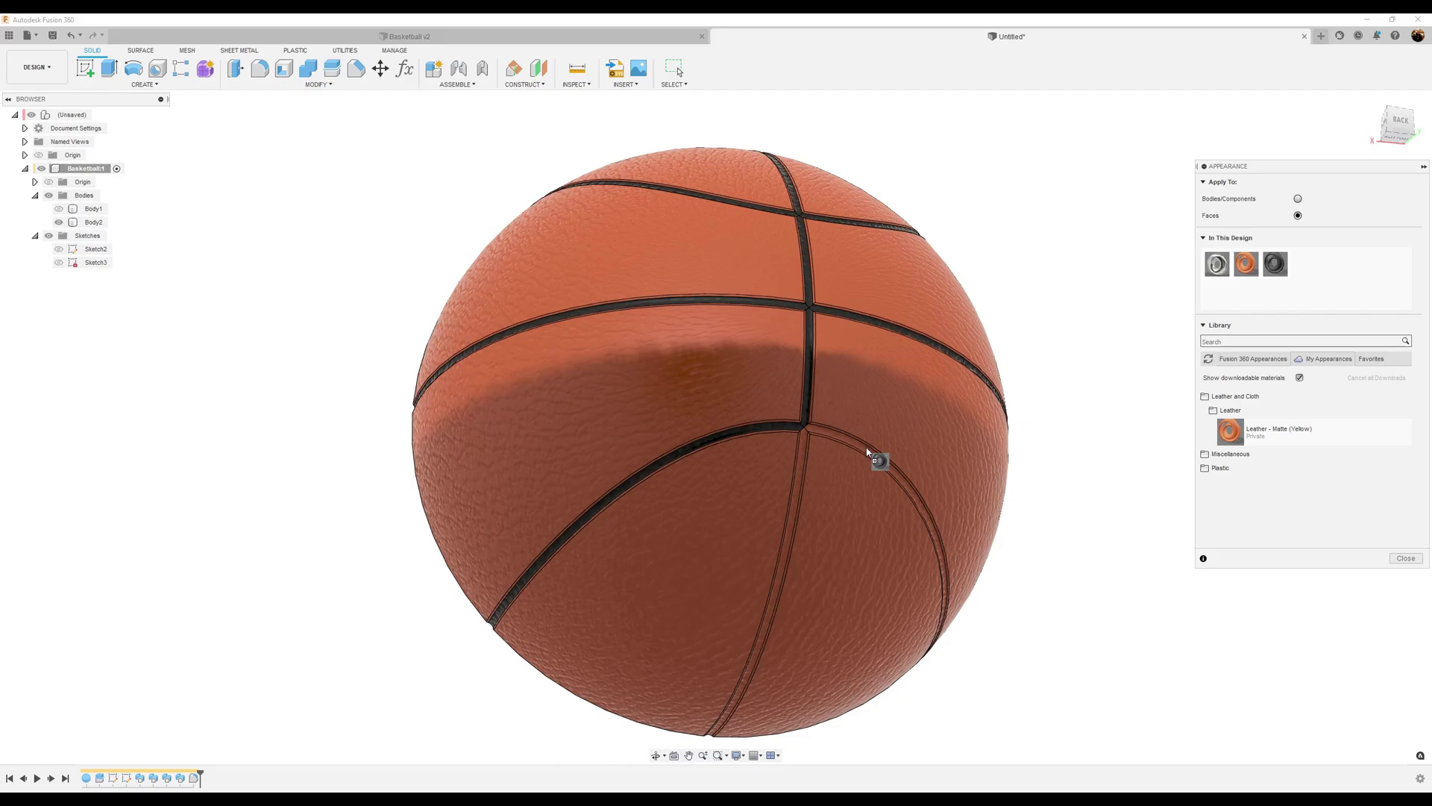
- Apply the black leather appearance to the remaining groove faces of the lower curved seam and the lowest vertical seam segment
{"action": "left_click_drag", "start_coordinate": [870, 455], "coordinate": [849, 447]}
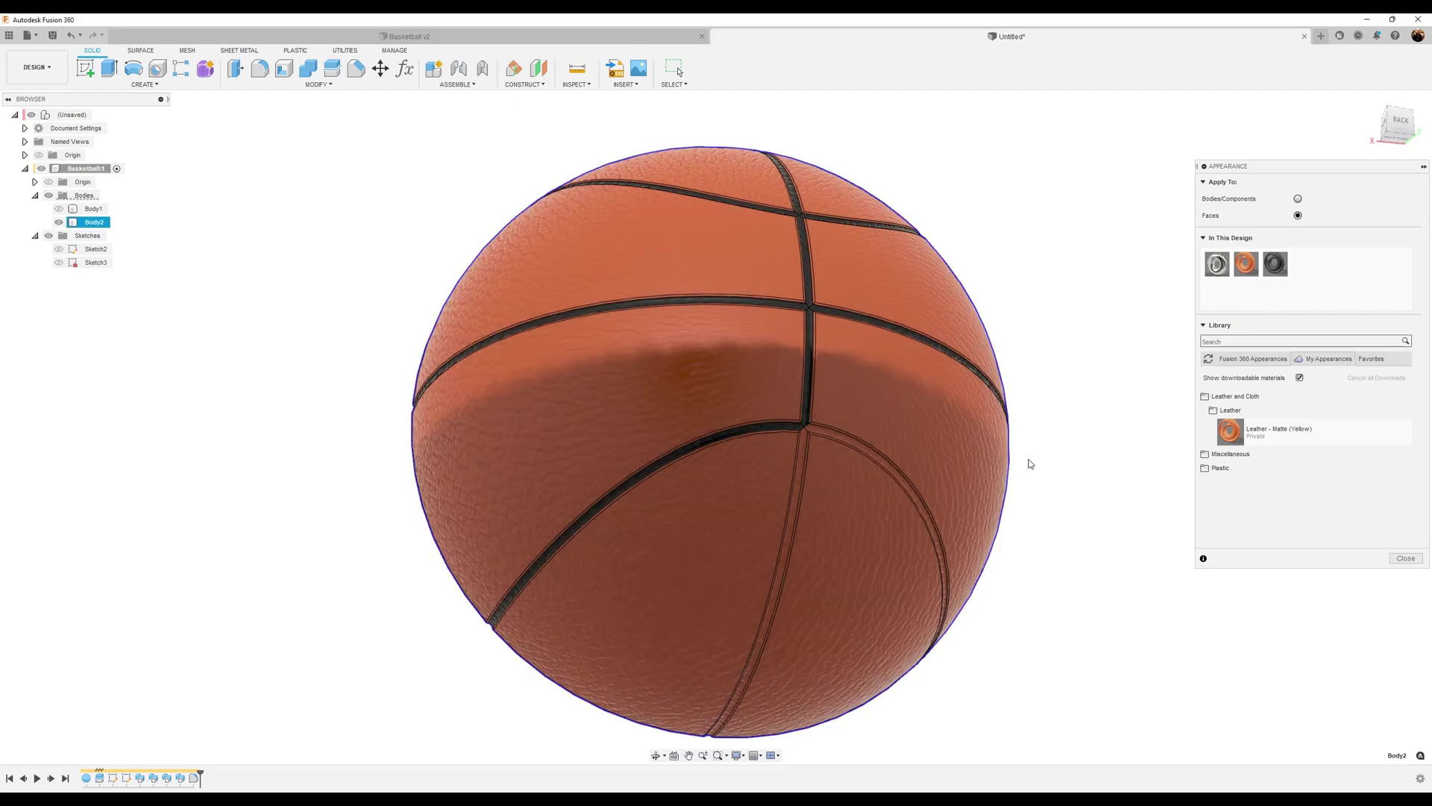
{"action": "mouse_move", "coordinate": [1279, 267]}
{"action": "left_mouse_down"}
{"action": "mouse_move", "coordinate": [843, 422]}
{"action": "mouse_move", "coordinate": [843, 455]}
{"action": "mouse_move", "coordinate": [865, 475]}
{"action": "mouse_move", "coordinate": [799, 476]}
{"action": "left_mouse_up"}
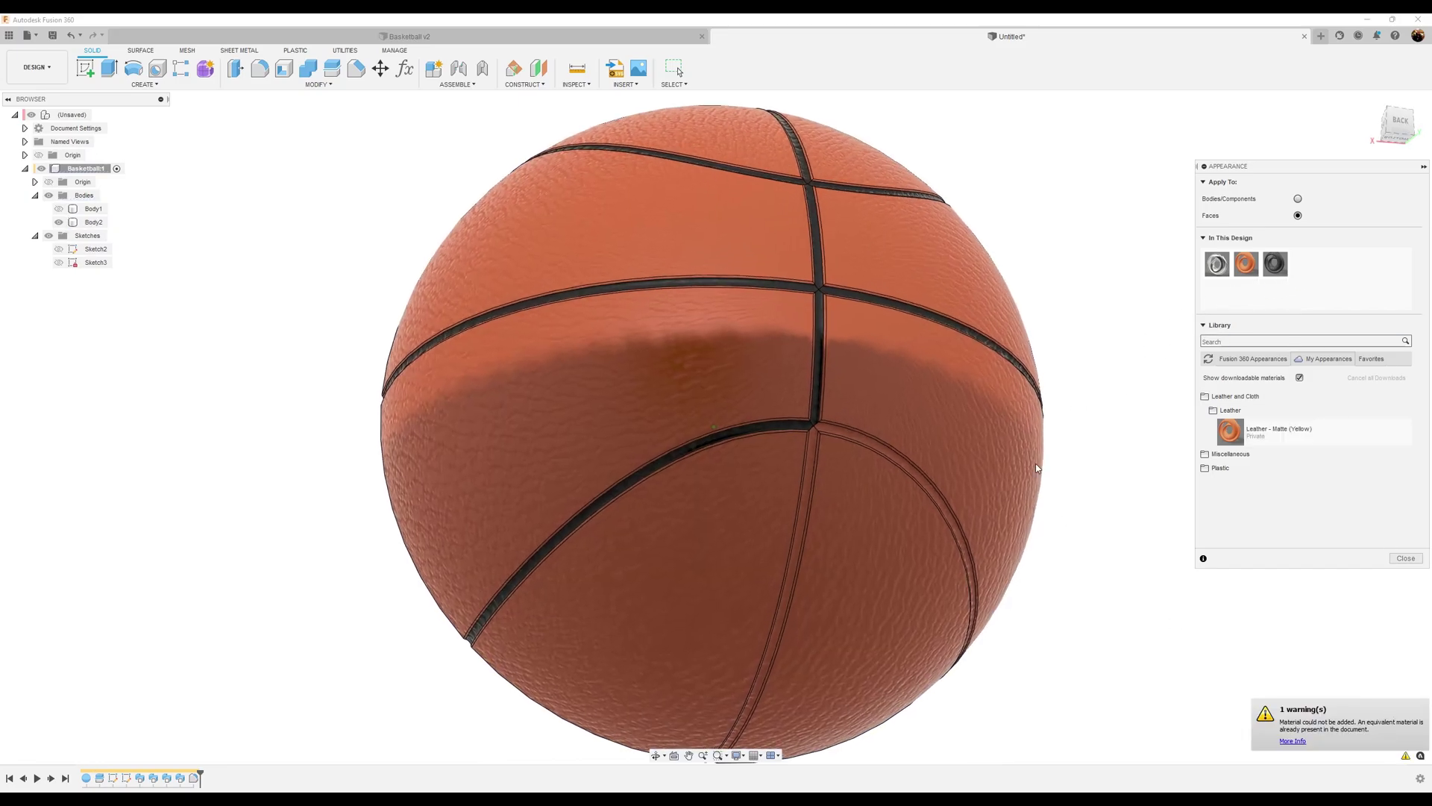
{"action": "scroll", "coordinate": [975, 410], "scroll_direction": "up", "scroll_amount": 3}
{"action": "left_click_drag", "start_coordinate": [1275, 263], "coordinate": [938, 357]}
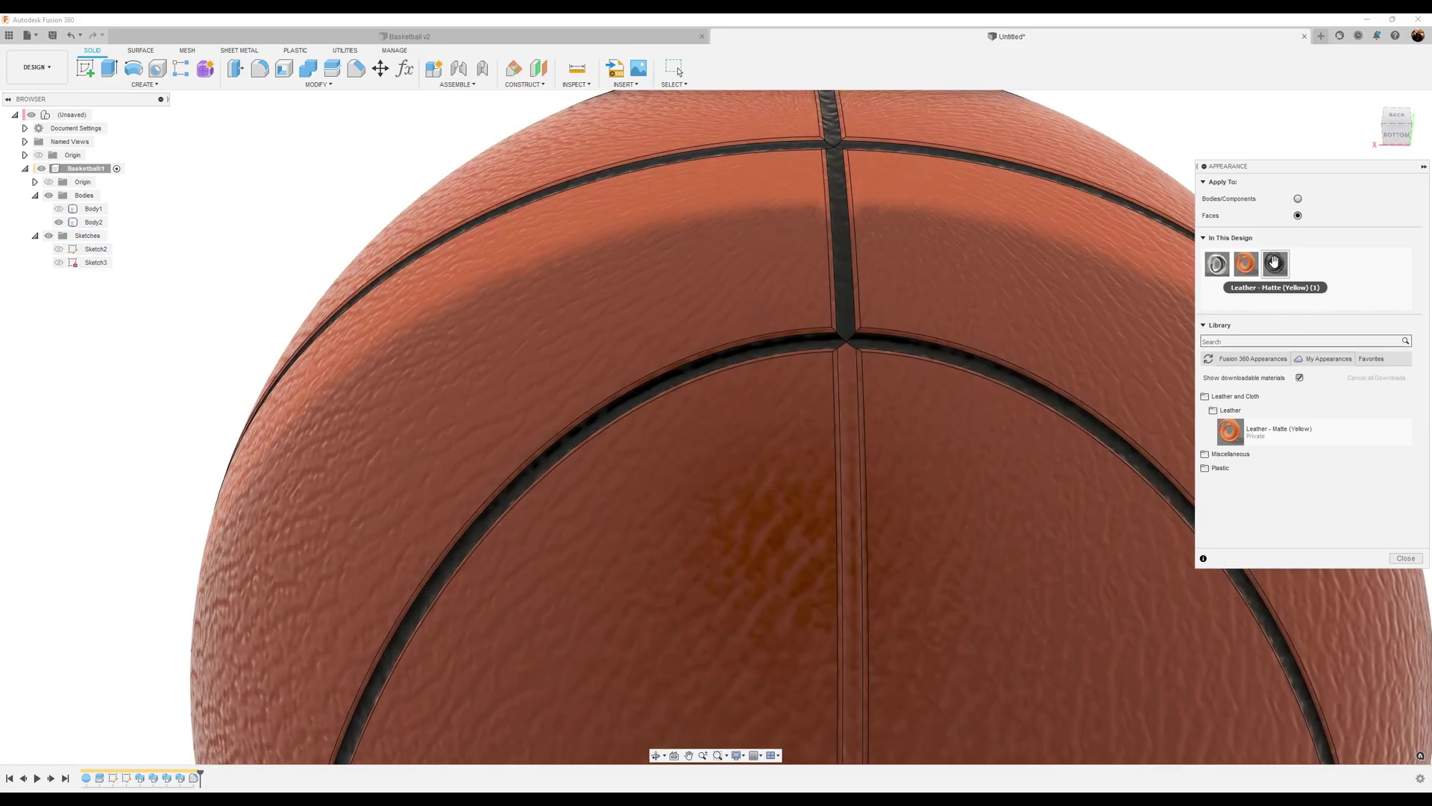
{"action": "left_click_drag", "start_coordinate": [1274, 263], "coordinate": [857, 384]}
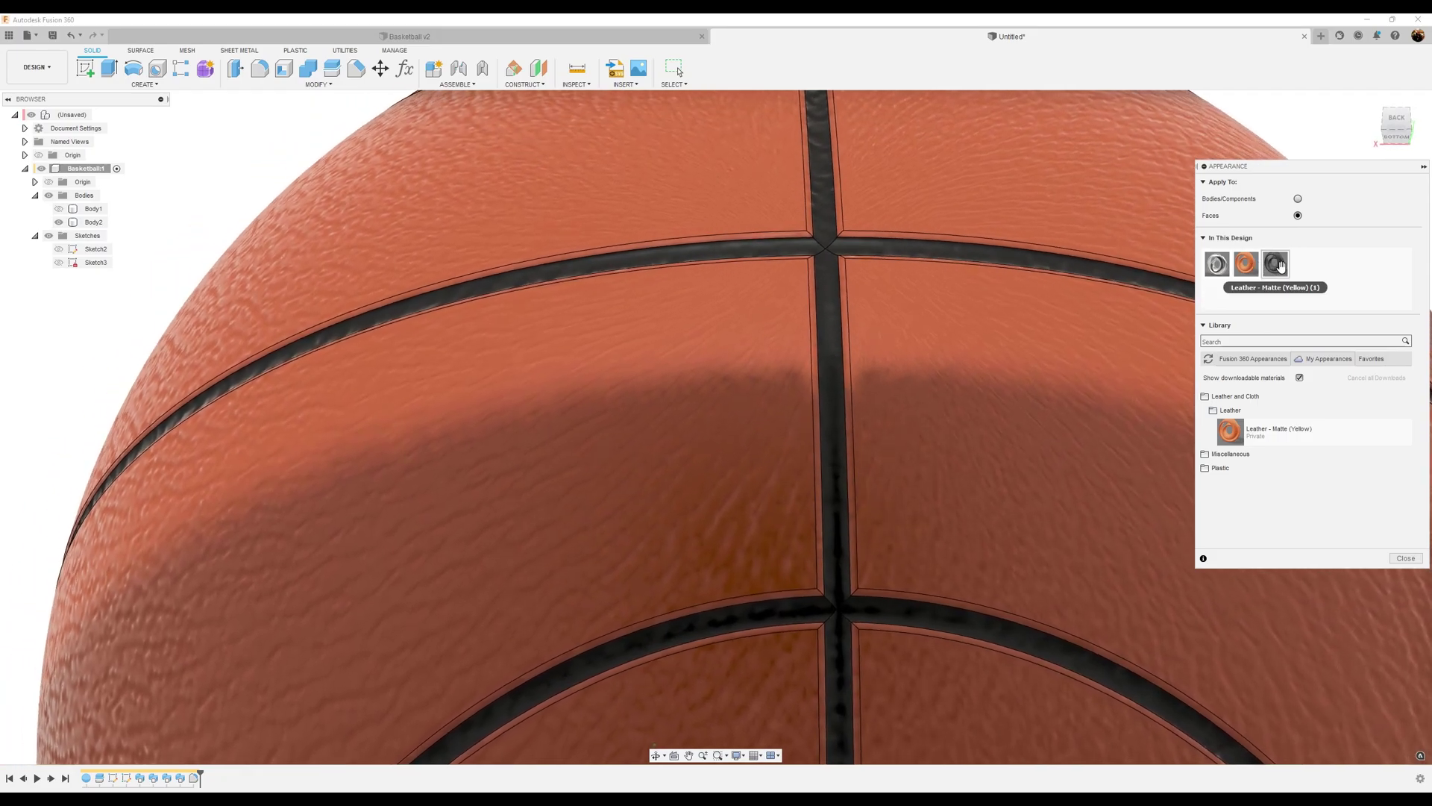
- Apply the black leather appearance to the fillet faces around the crossing of the middle horizontal seam and the vertical seam
{"action": "left_click_drag", "start_coordinate": [1275, 263], "coordinate": [837, 237]}
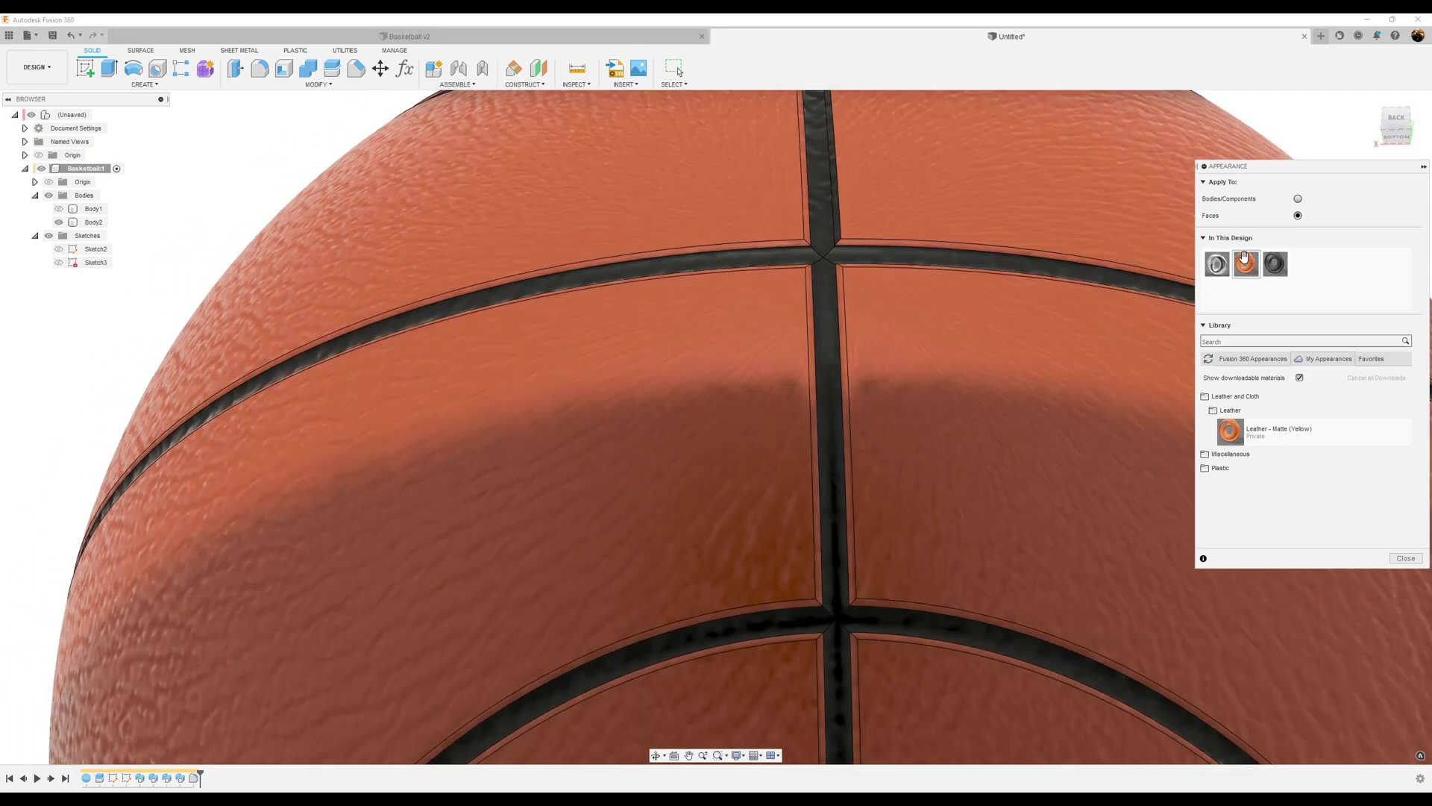
{"action": "left_click_drag", "start_coordinate": [1158, 266], "coordinate": [794, 241]}
{"action": "left_click_drag", "start_coordinate": [1274, 260], "coordinate": [967, 256]}
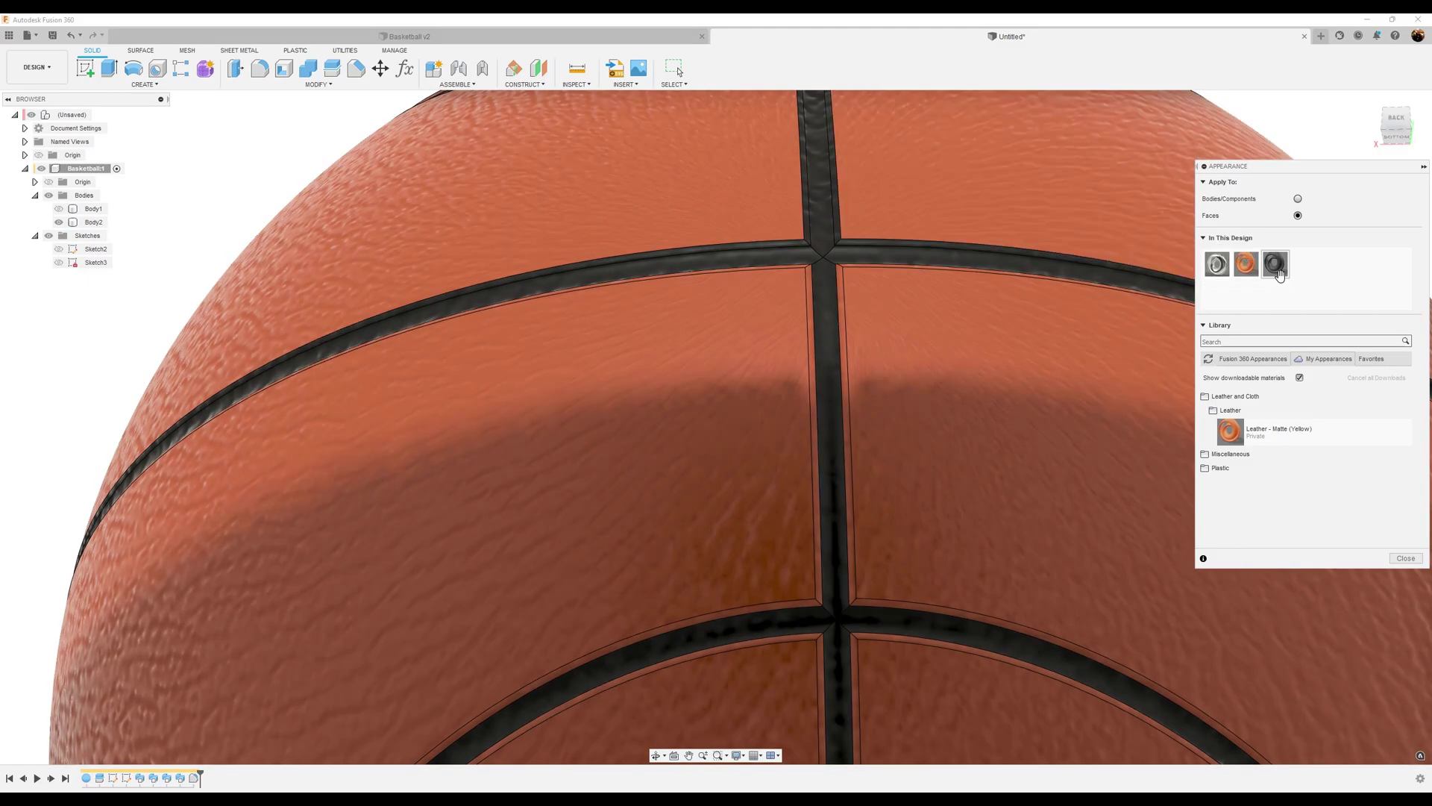
{"action": "left_click_drag", "start_coordinate": [1279, 274], "coordinate": [819, 297]}
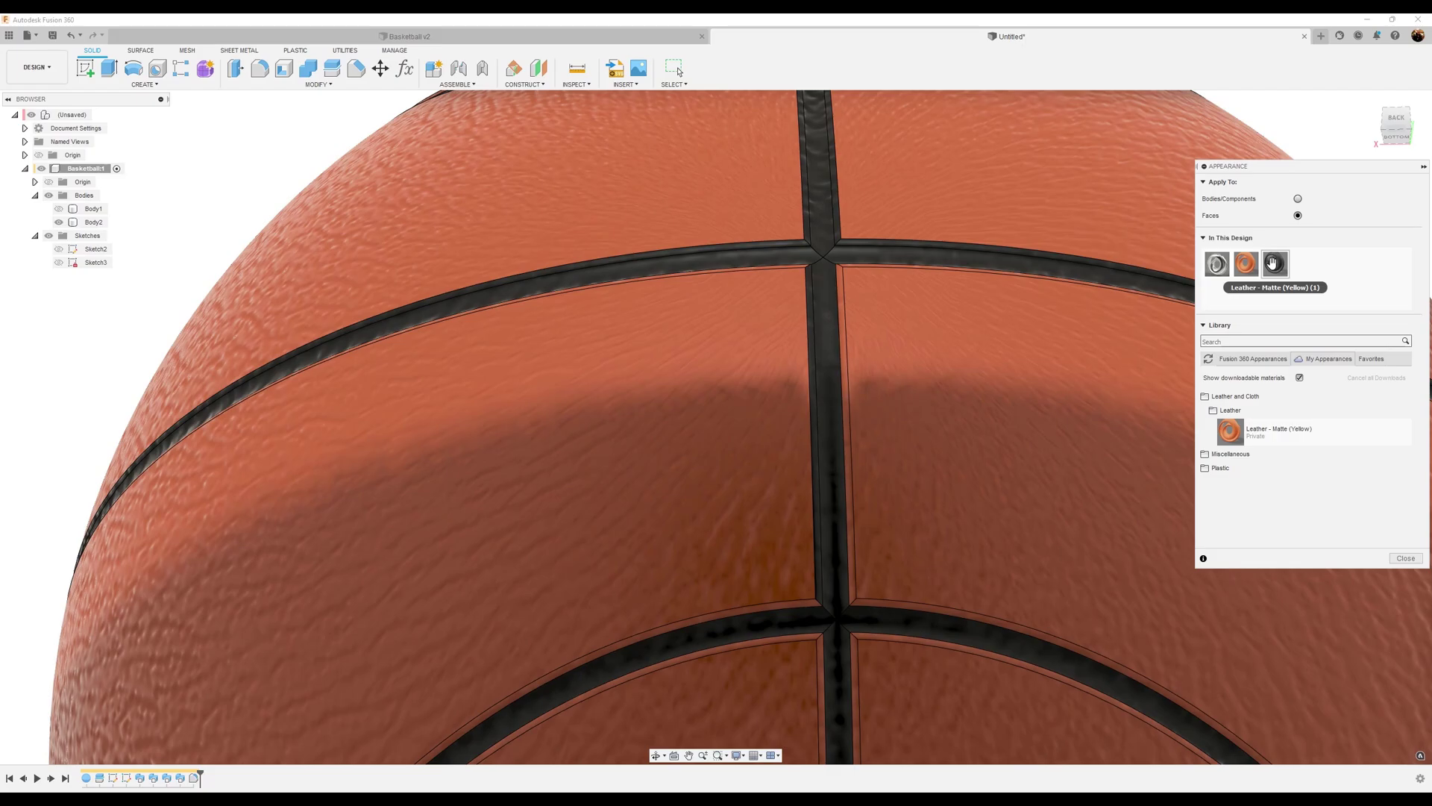
{"action": "left_click_drag", "start_coordinate": [1272, 263], "coordinate": [808, 231]}
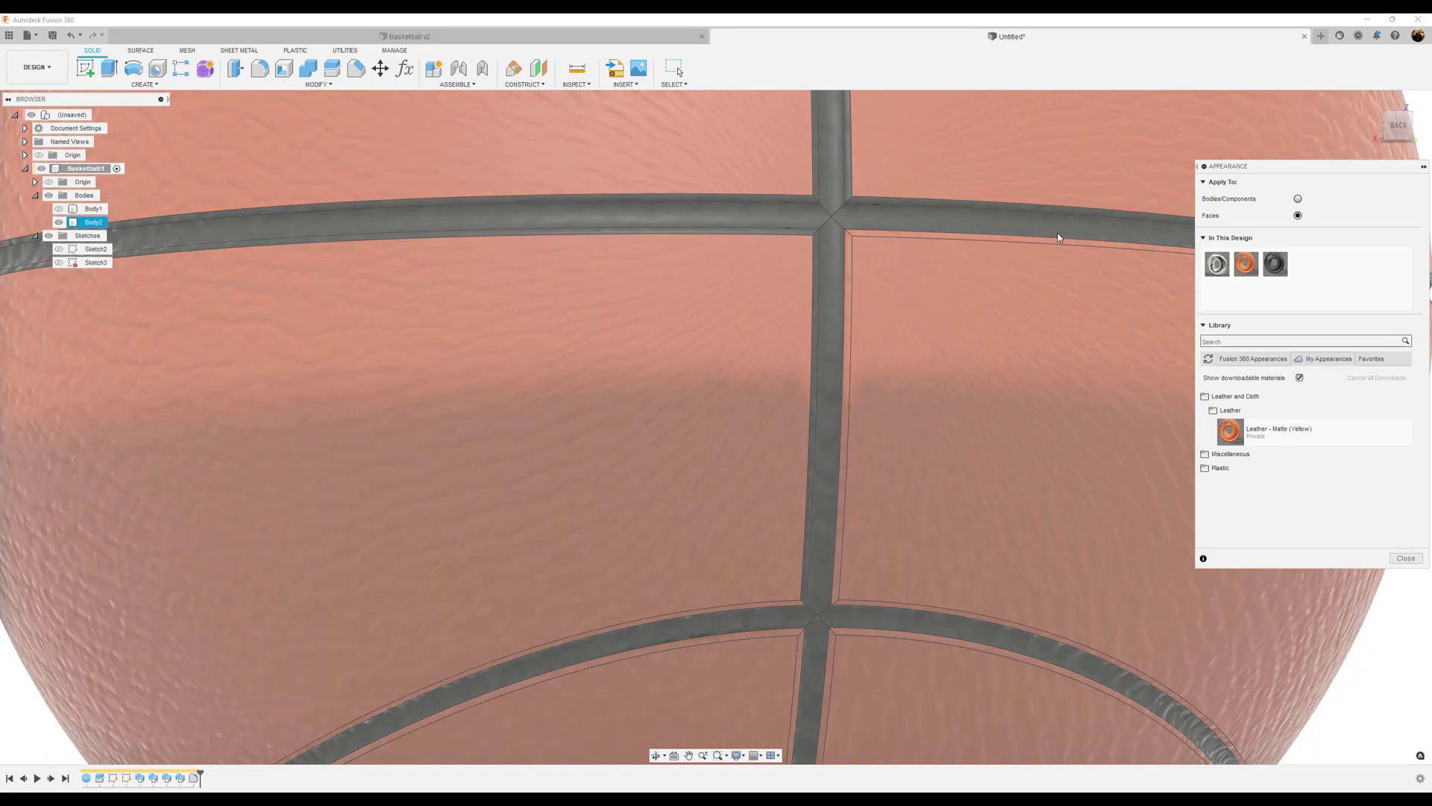
{"action": "left_click_drag", "start_coordinate": [1275, 263], "coordinate": [987, 235]}
- Colour the fillet faces along the lower curved seam and the adjoining vertical seam segments with the black leather appearance
{"action": "left_click_drag", "start_coordinate": [1275, 261], "coordinate": [967, 295]}
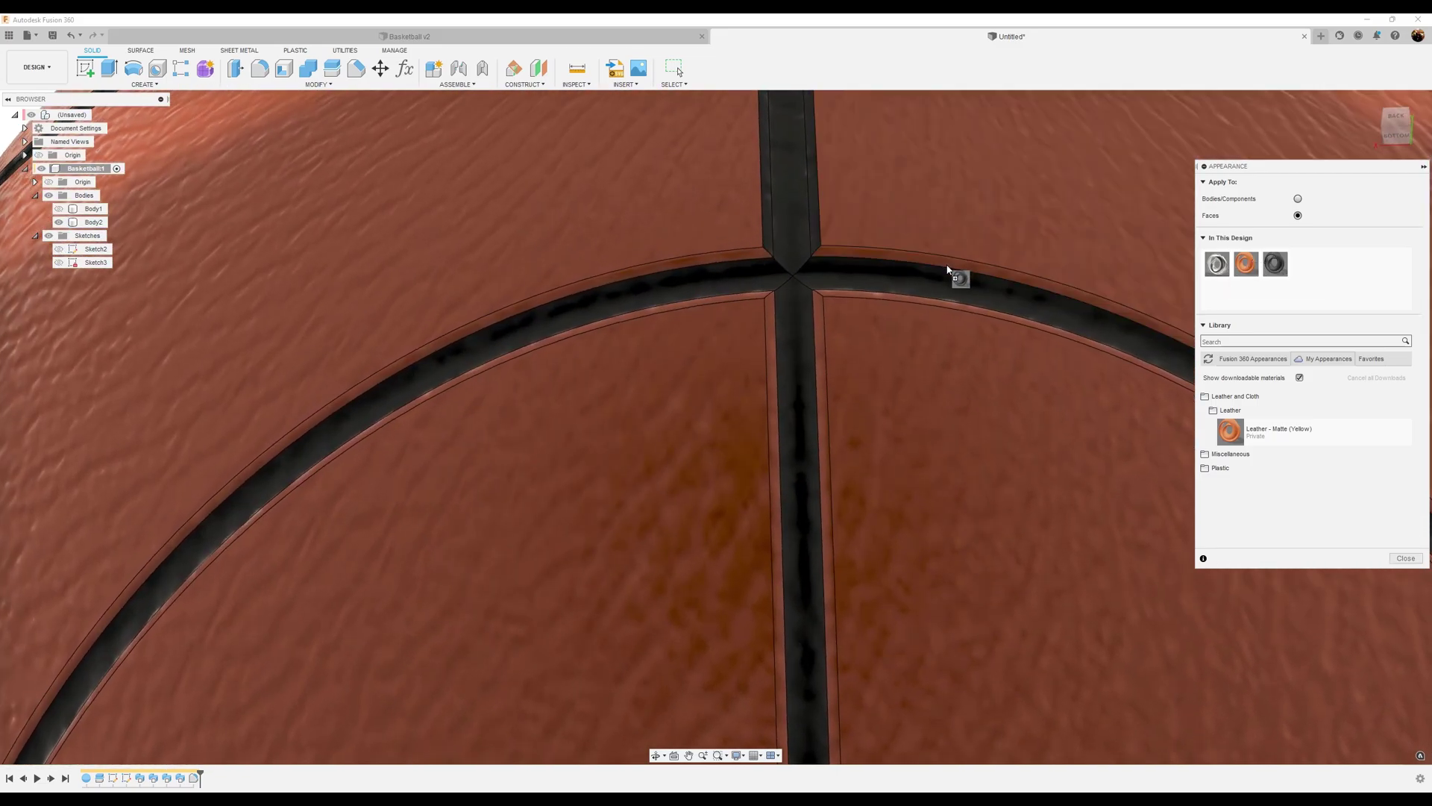
{"action": "left_click_drag", "start_coordinate": [947, 268], "coordinate": [1217, 261]}
{"action": "left_click_drag", "start_coordinate": [863, 265], "coordinate": [781, 281]}
{"action": "left_click_drag", "start_coordinate": [1279, 267], "coordinate": [937, 320]}
{"action": "left_click_drag", "start_coordinate": [1281, 266], "coordinate": [891, 330]}
{"action": "scroll", "coordinate": [891, 330], "scroll_direction": "down", "scroll_amount": 8}
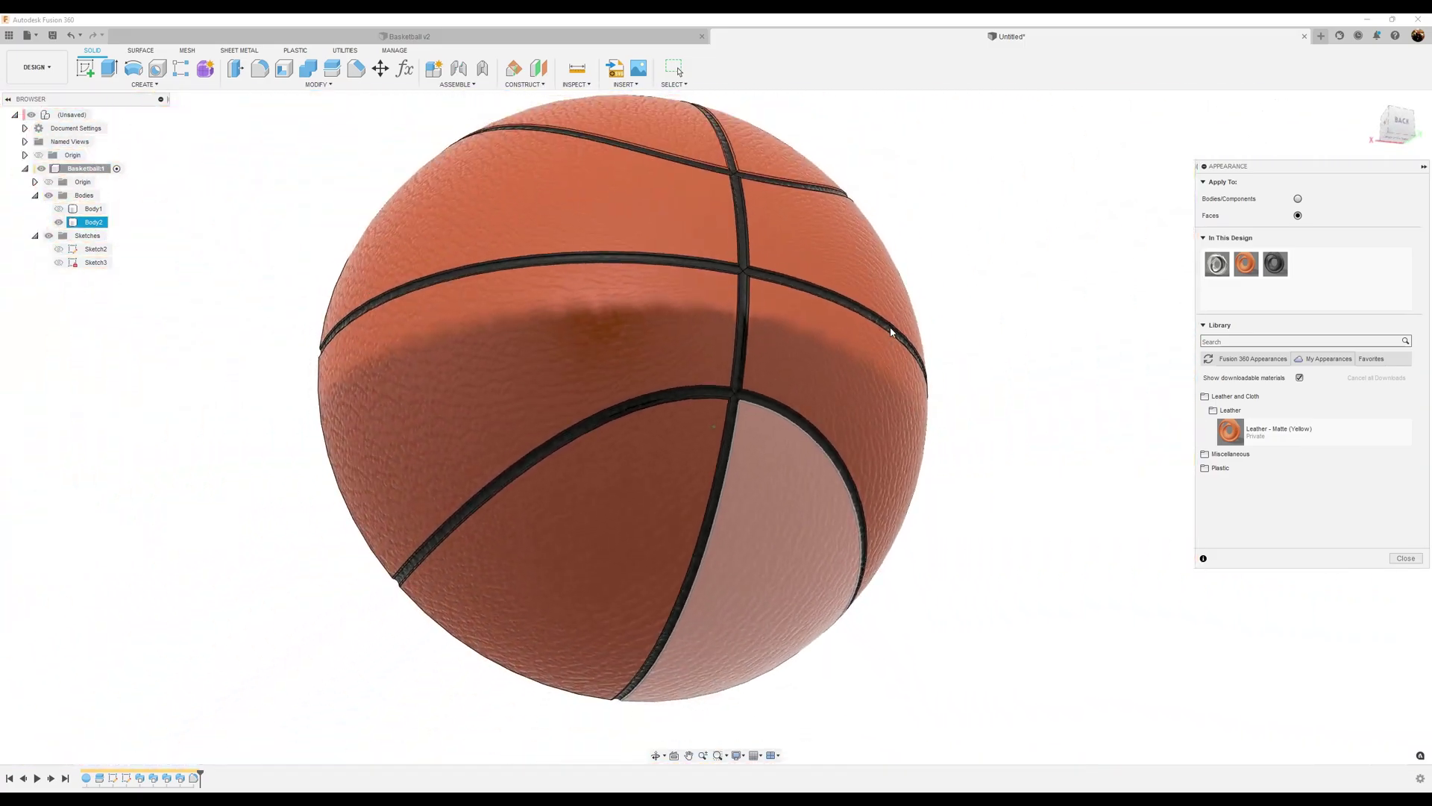
{"action": "left_click", "coordinate": [1068, 557]}
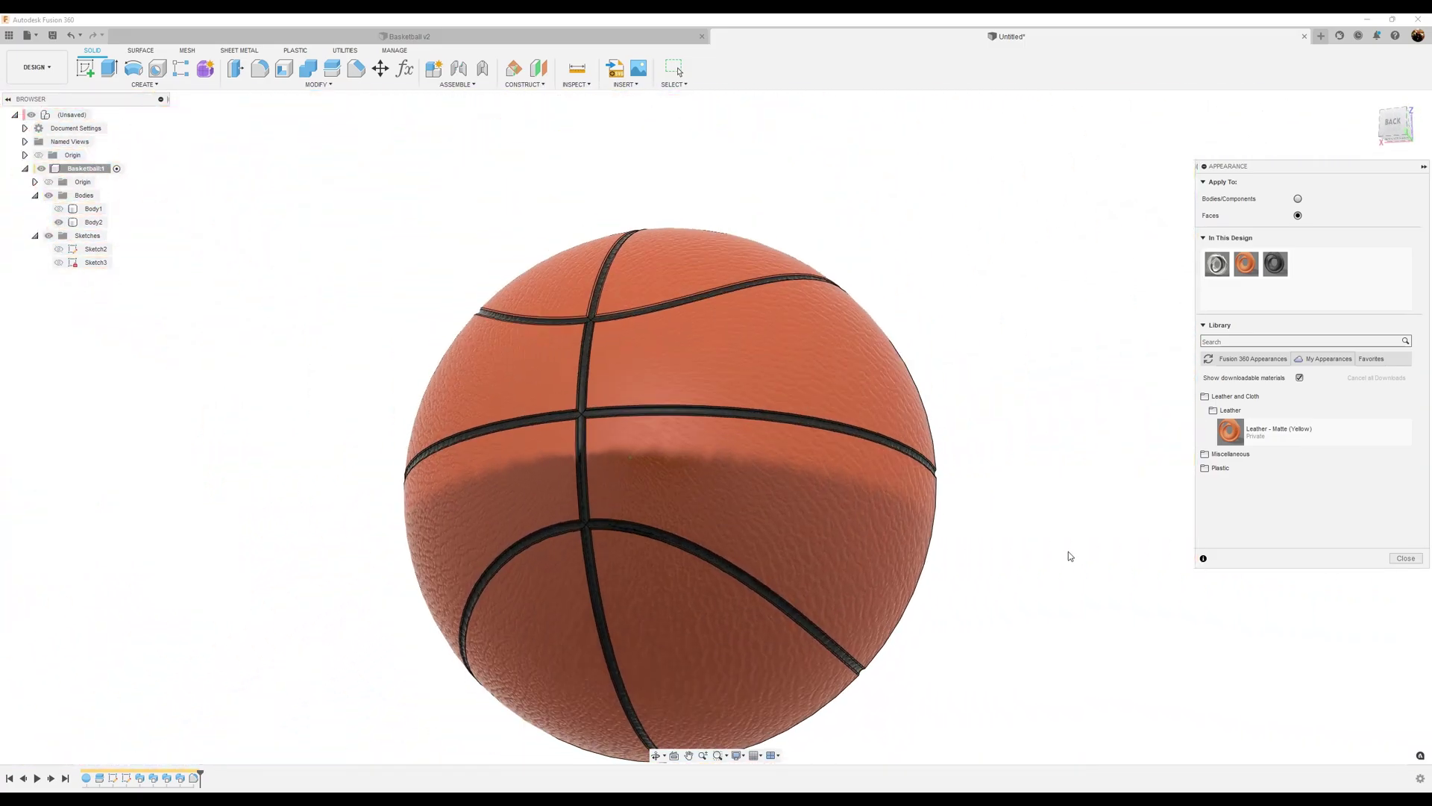
- Apply the black leather appearance to the fillet faces around the upper curved seam's crossing with the vertical seam and finish the appearance assignment
{"action": "scroll", "coordinate": [1068, 556], "scroll_direction": "up", "scroll_amount": 5}
{"action": "scroll", "coordinate": [1016, 538], "scroll_direction": "up", "scroll_amount": 4}
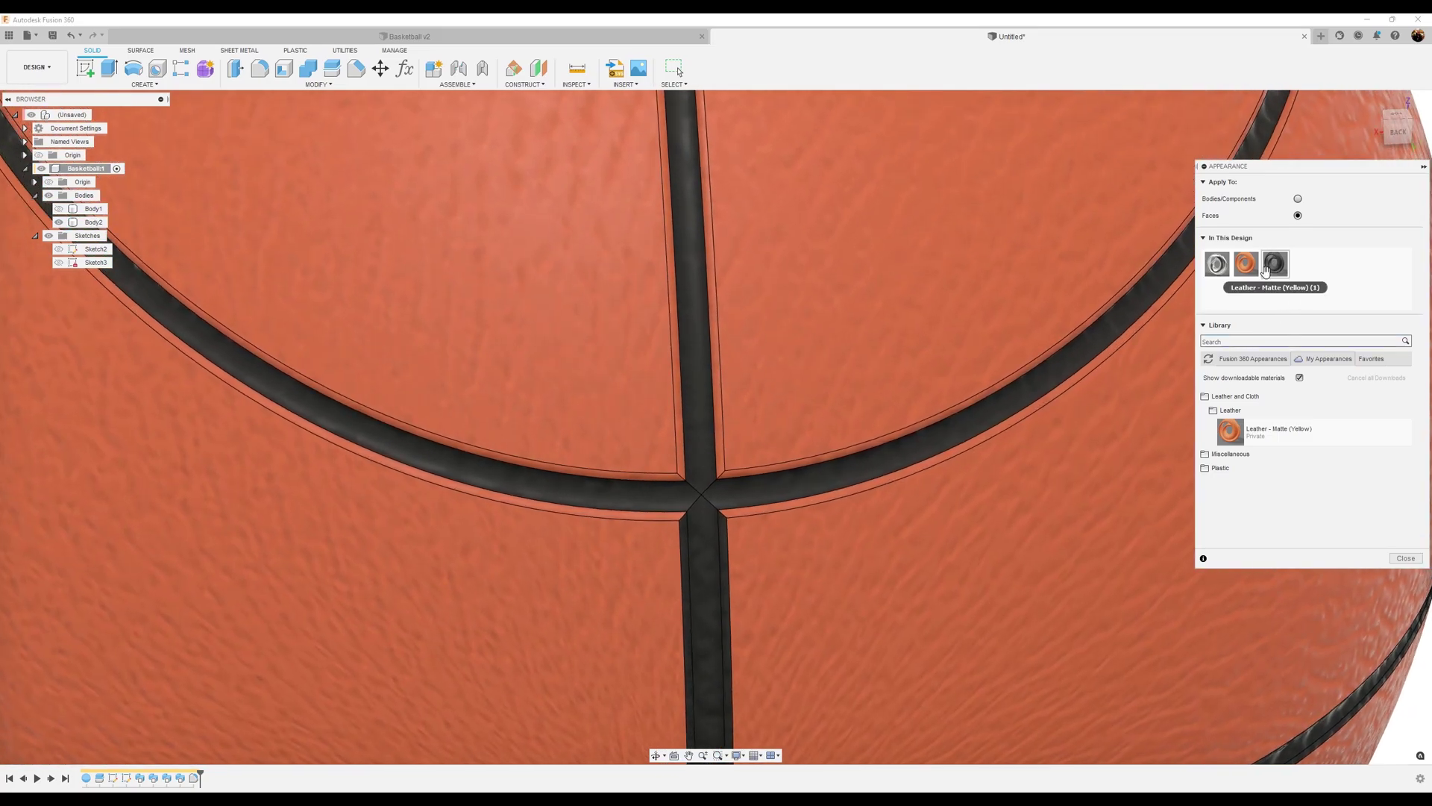
{"action": "left_click_drag", "start_coordinate": [1273, 265], "coordinate": [902, 475]}
{"action": "left_click_drag", "start_coordinate": [1274, 265], "coordinate": [1118, 313]}
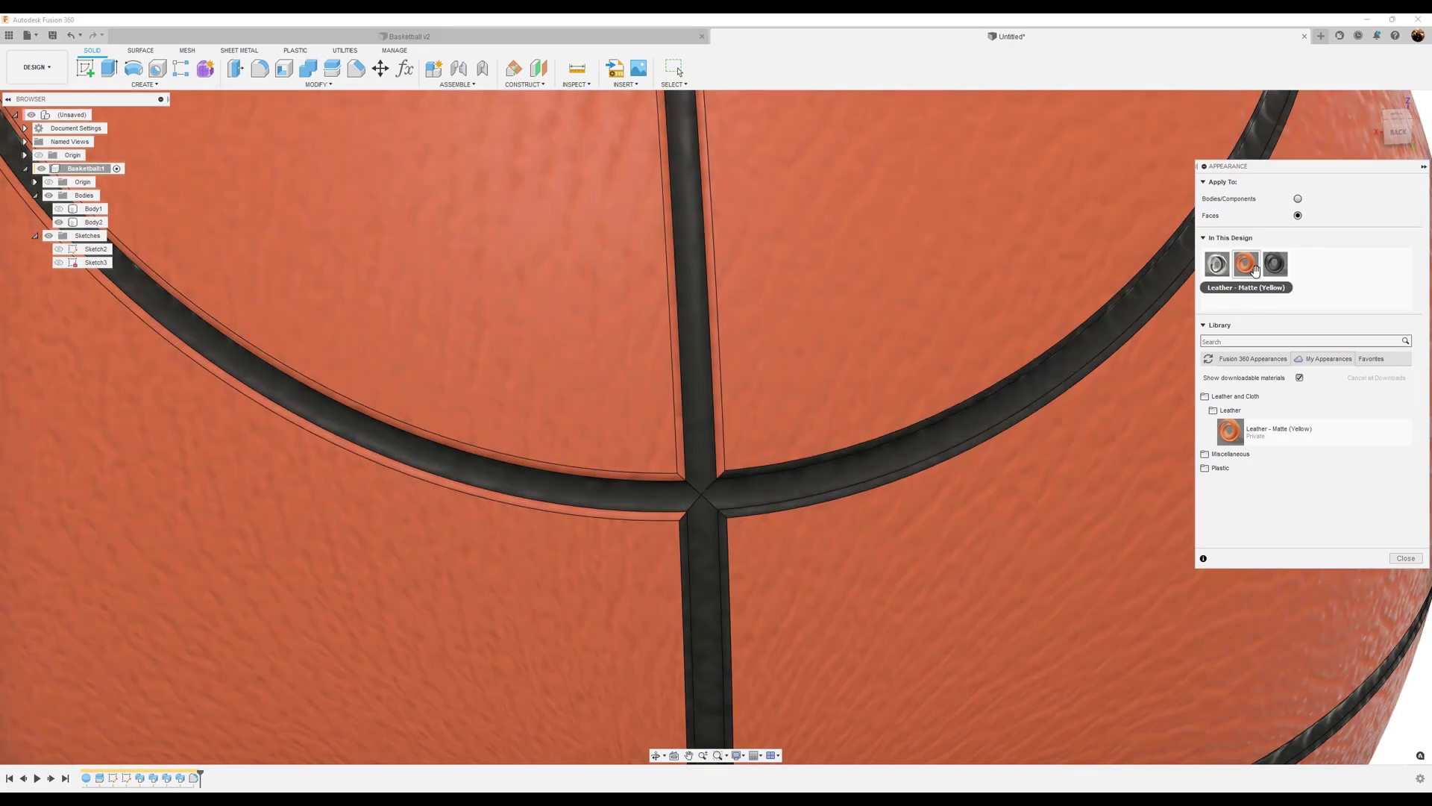
{"action": "left_click_drag", "start_coordinate": [1273, 265], "coordinate": [694, 467]}
{"action": "left_click_drag", "start_coordinate": [1280, 263], "coordinate": [719, 358]}
{"action": "left_click_drag", "start_coordinate": [1278, 264], "coordinate": [675, 528]}
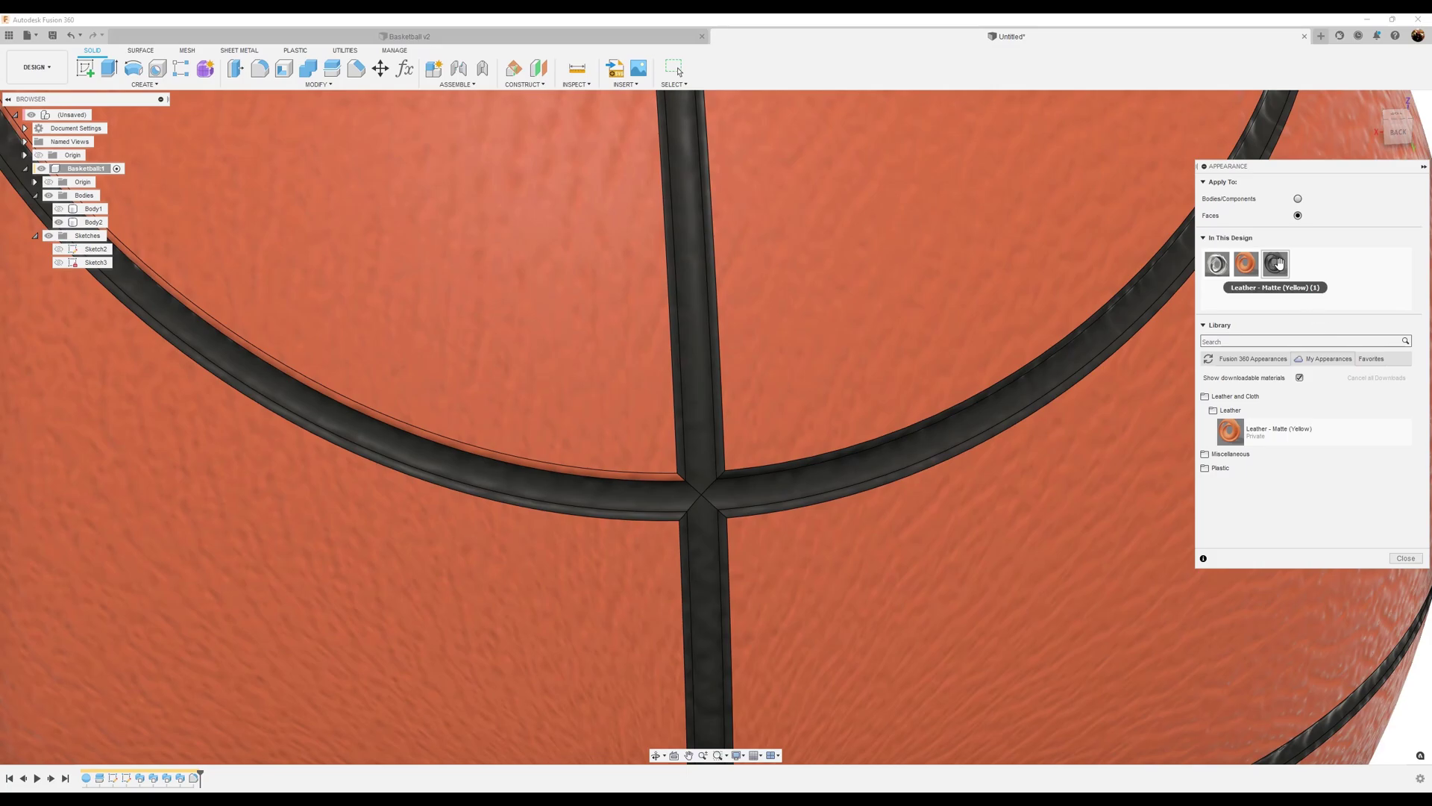
{"action": "left_click_drag", "start_coordinate": [1278, 263], "coordinate": [671, 489]}
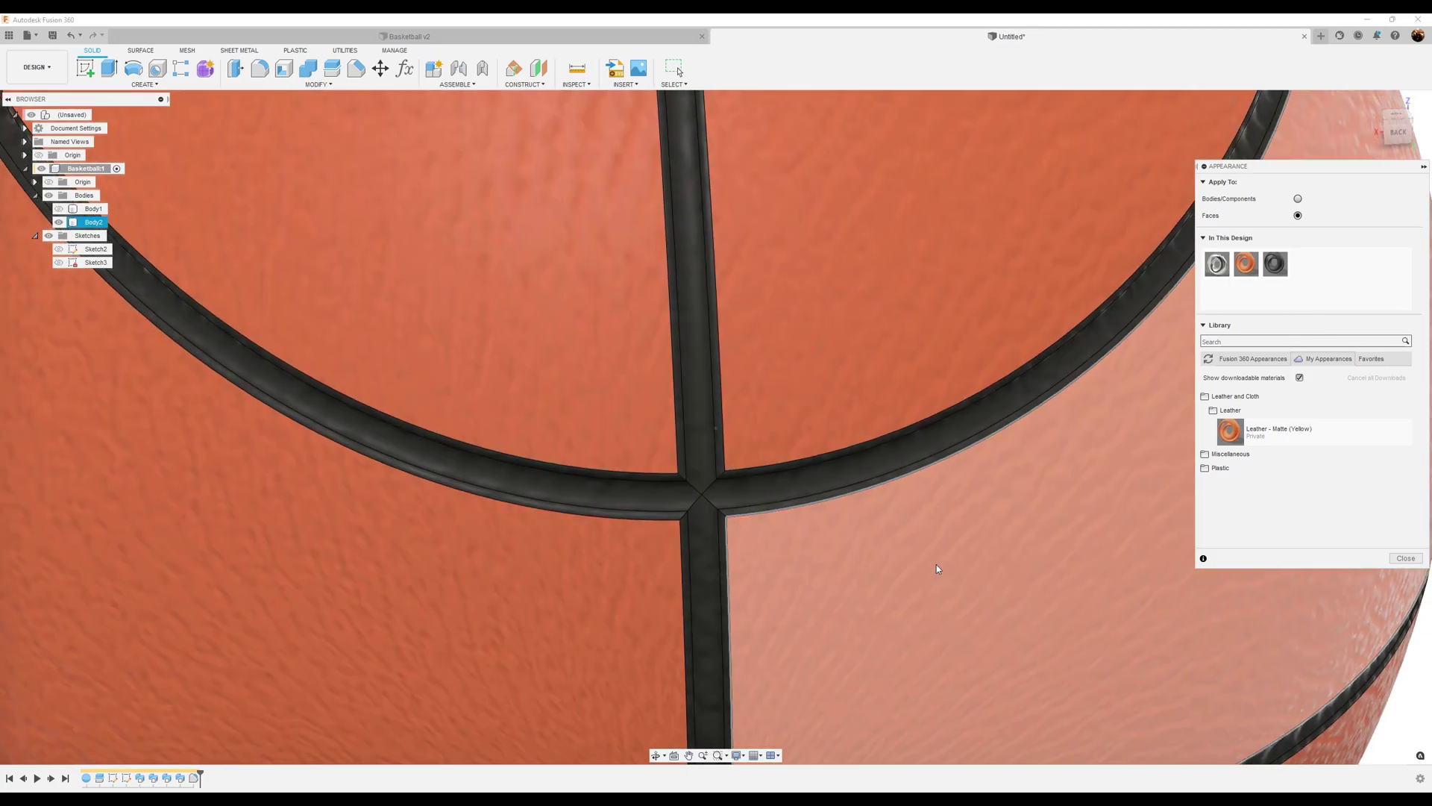
{"action": "scroll", "coordinate": [936, 568], "scroll_direction": "down", "scroll_amount": 6}
{"action": "middle_click_drag", "start_coordinate": [937, 568], "coordinate": [969, 559], "text": "shift"}
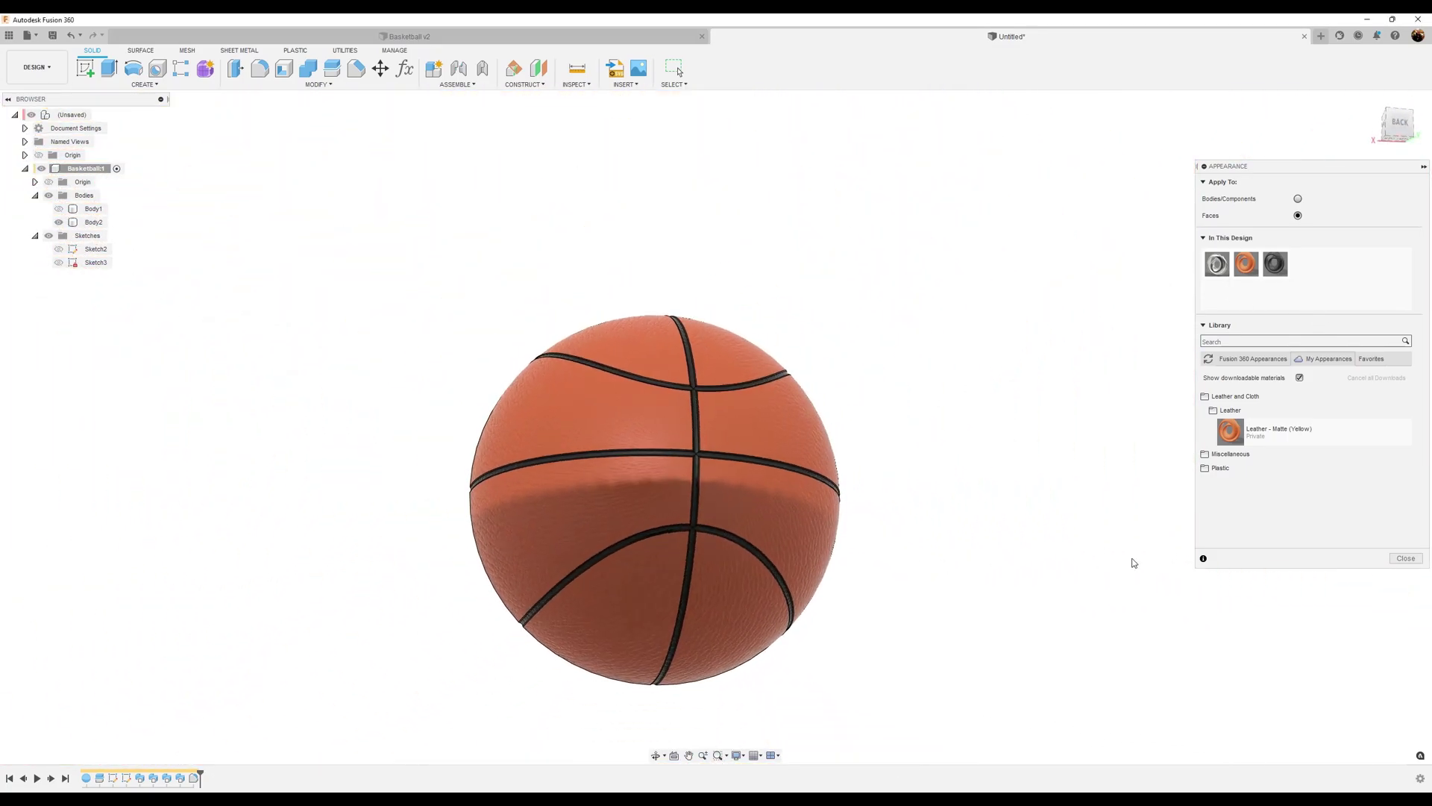
{"action": "left_click", "coordinate": [1406, 558]}
- Save the design as Bball in the My own tutorials location
{"action": "middle_click_drag", "start_coordinate": [1343, 559], "coordinate": [1062, 489], "text": "shift"}
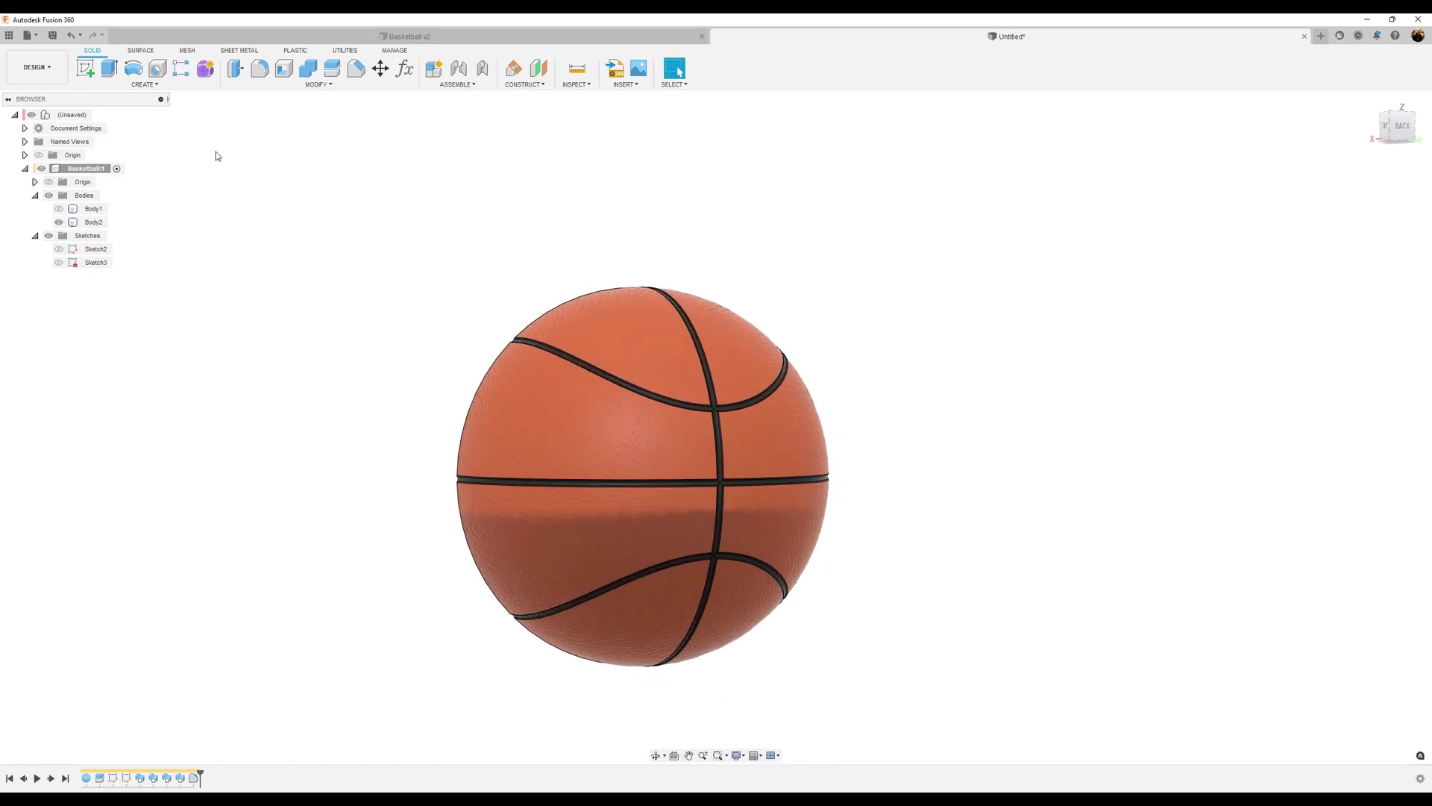
{"action": "left_click", "coordinate": [54, 38]}
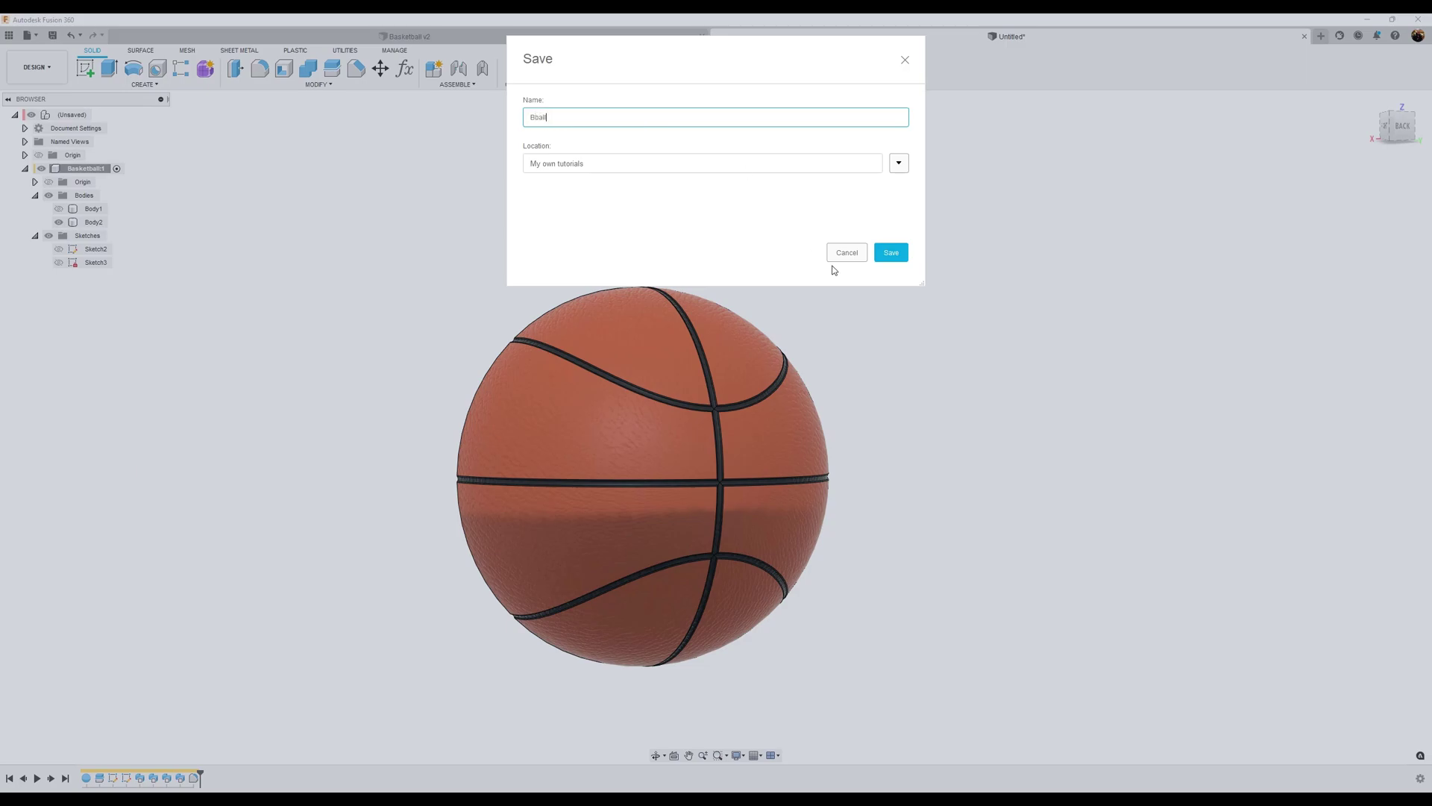
{"action": "left_click", "coordinate": [892, 253]}
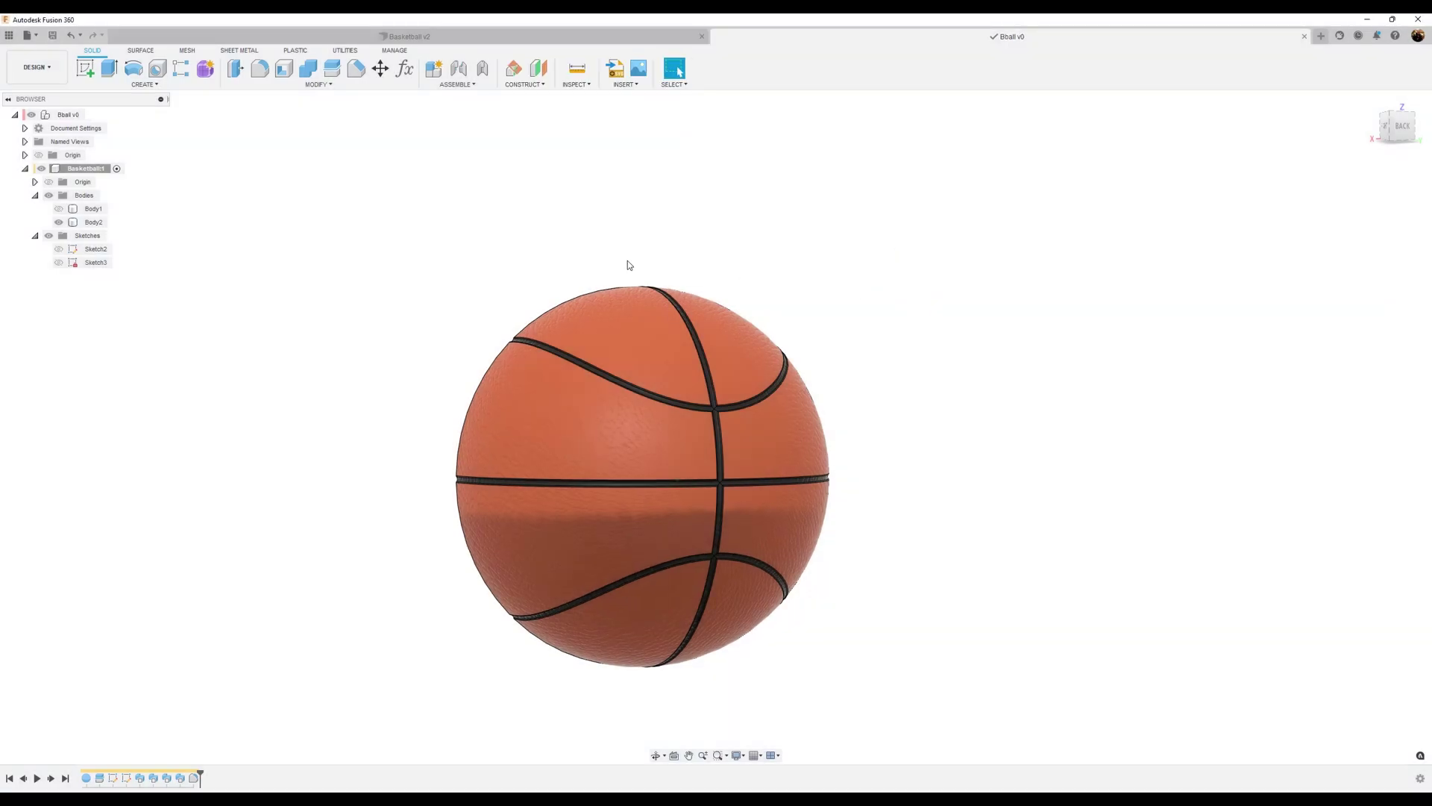
- Mirror the half-ball body about the XZ plane using the Bodies type and the Join operation
{"action": "left_click", "coordinate": [145, 84]}
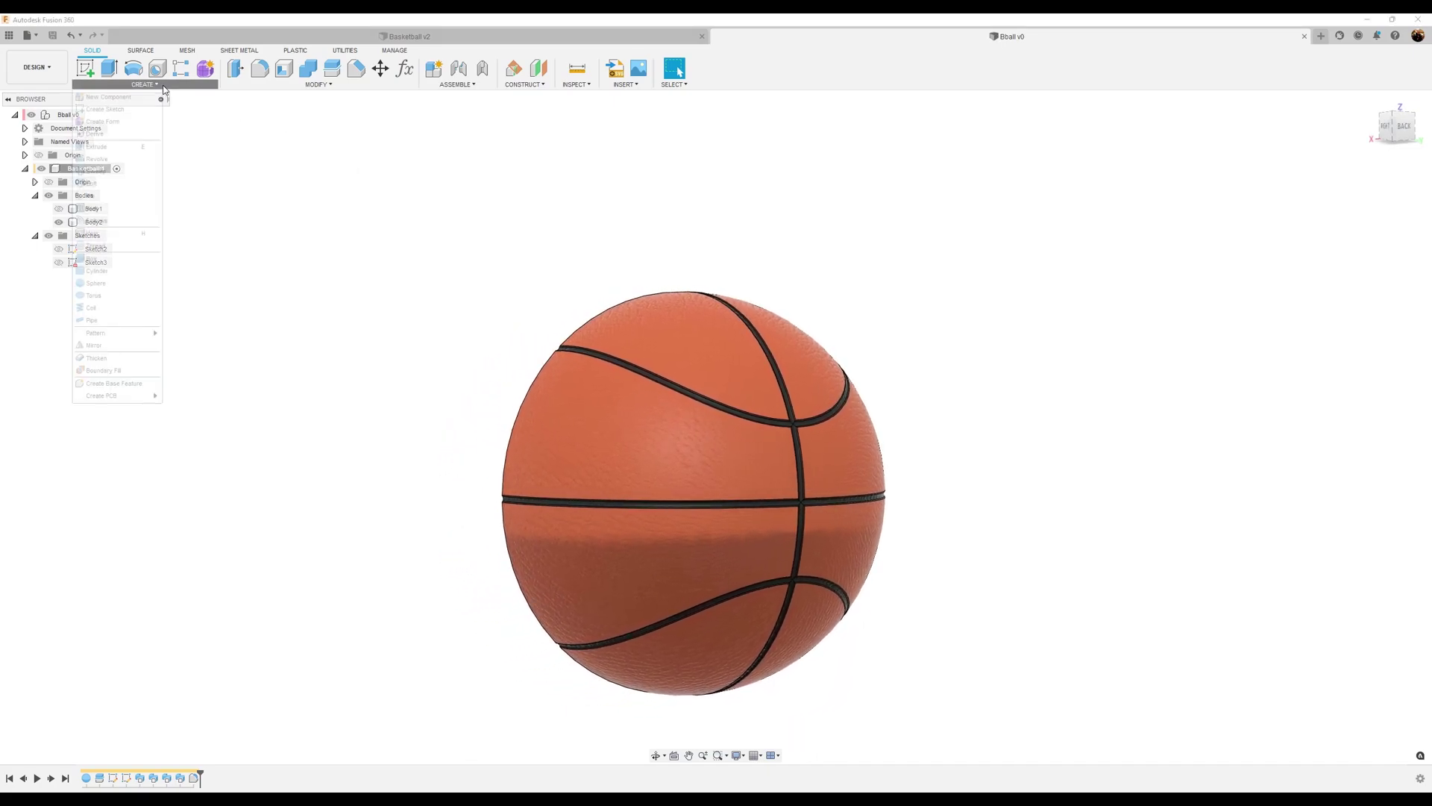
{"action": "left_click", "coordinate": [116, 345]}
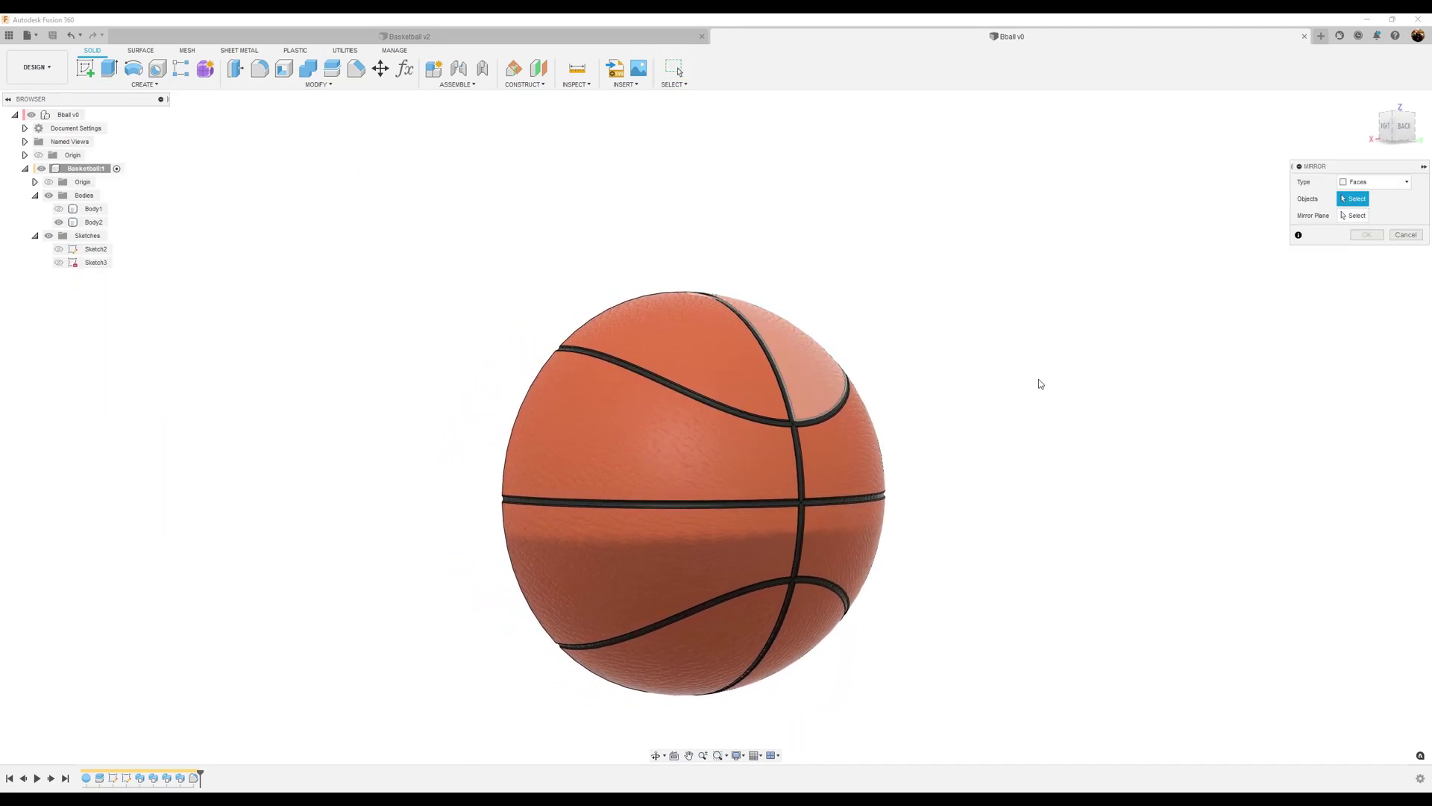
{"action": "left_click", "coordinate": [1377, 186]}
{"action": "left_click", "coordinate": [1365, 210]}
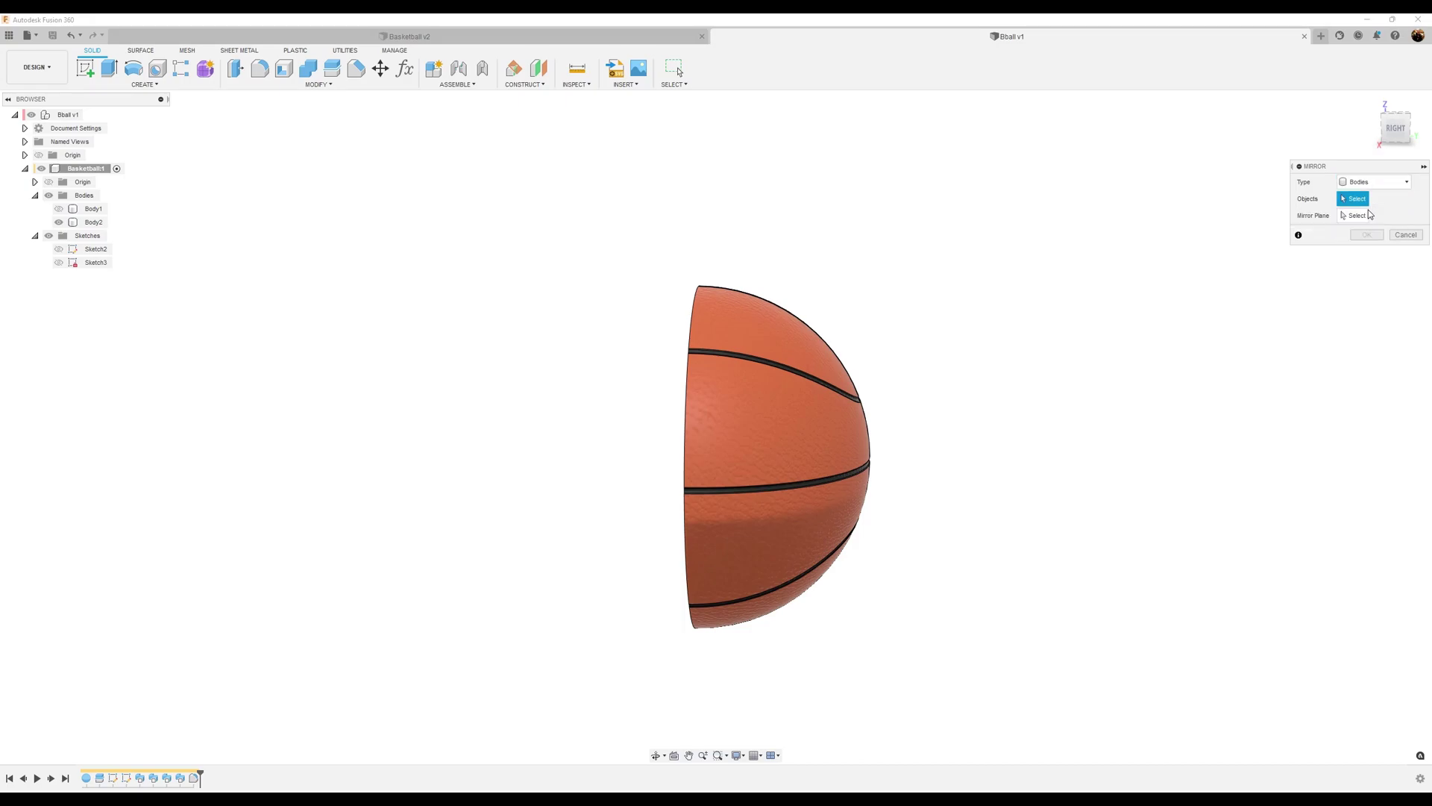
{"action": "middle_click_drag", "start_coordinate": [1255, 248], "coordinate": [1194, 243], "text": "shift"}
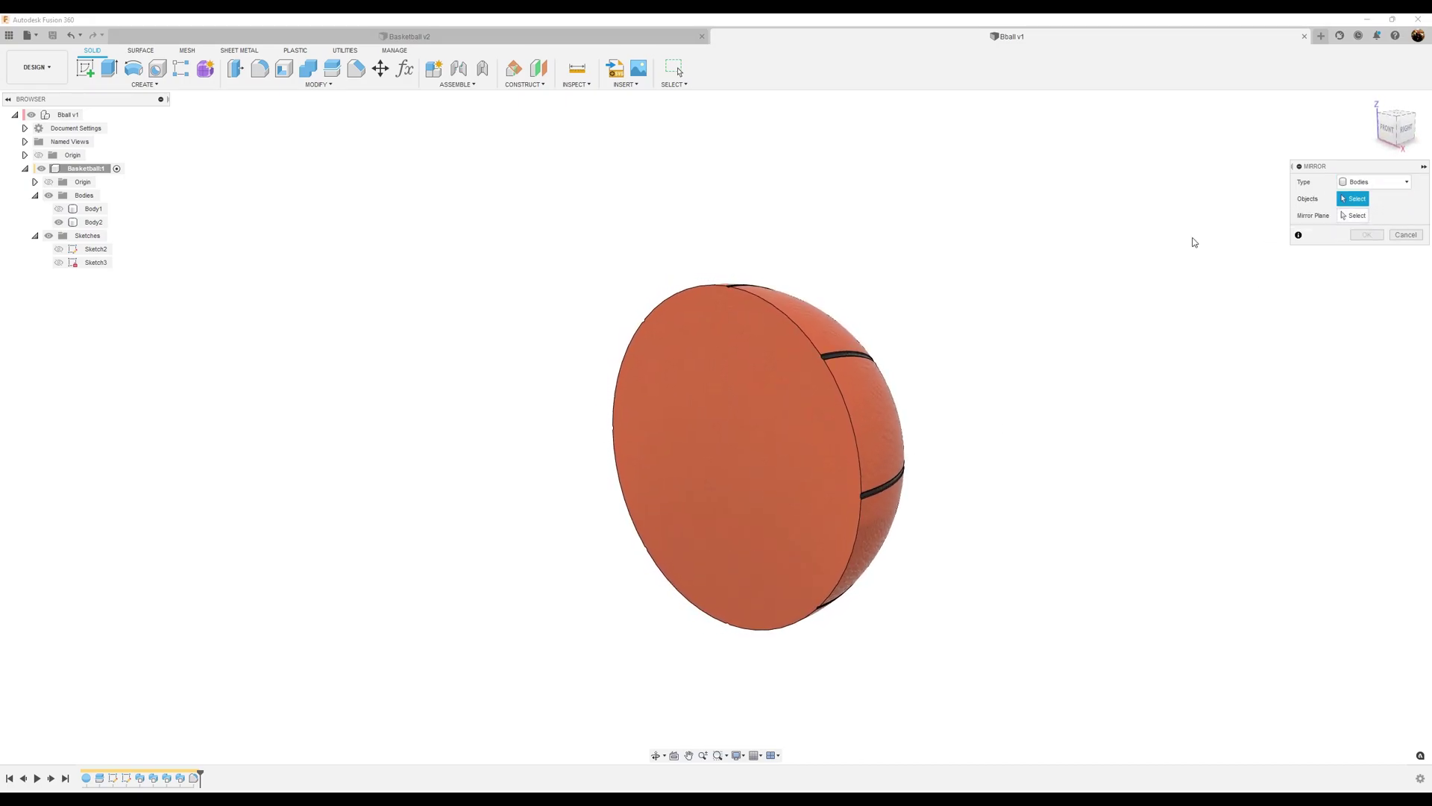
{"action": "left_click", "coordinate": [1349, 215]}
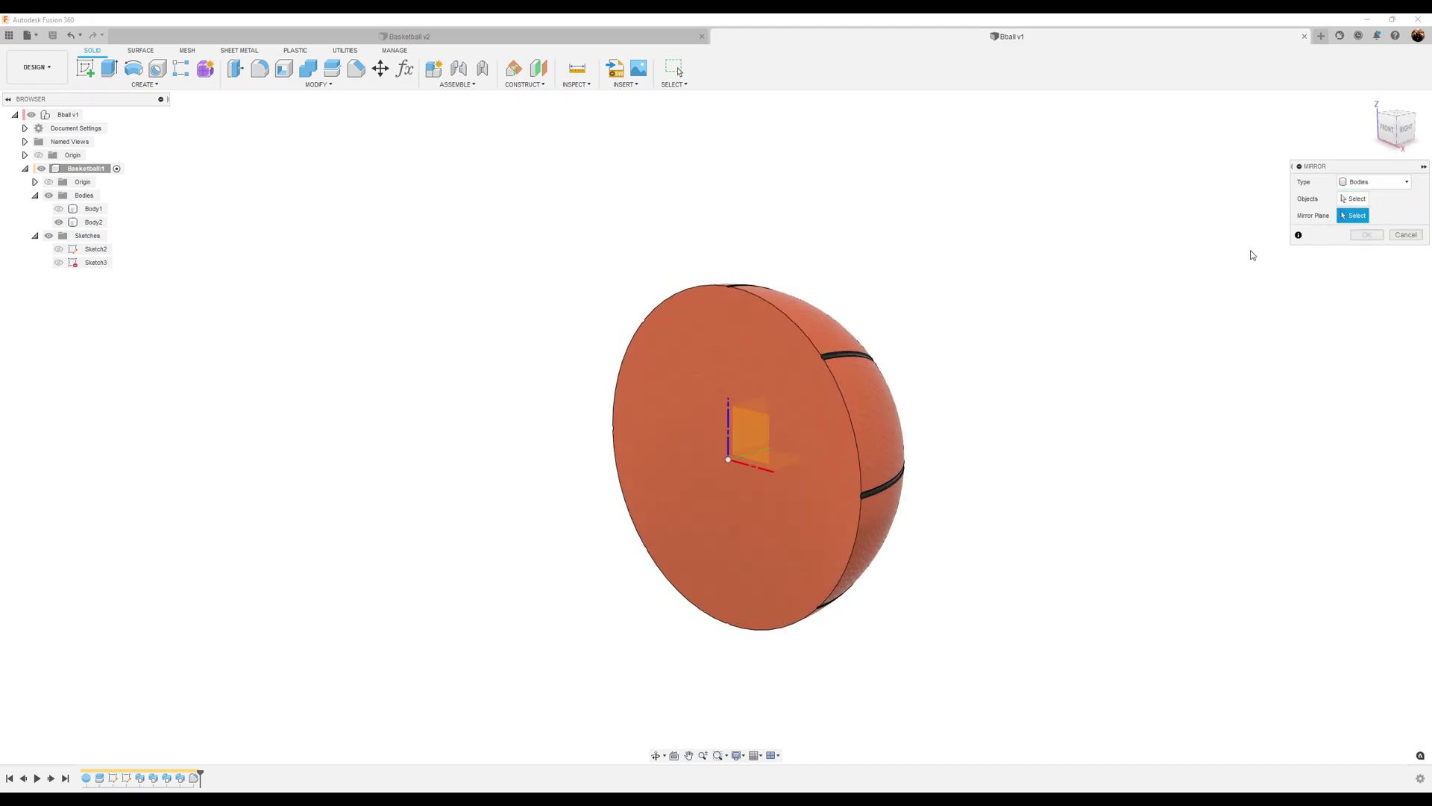
{"action": "left_click", "coordinate": [752, 445]}
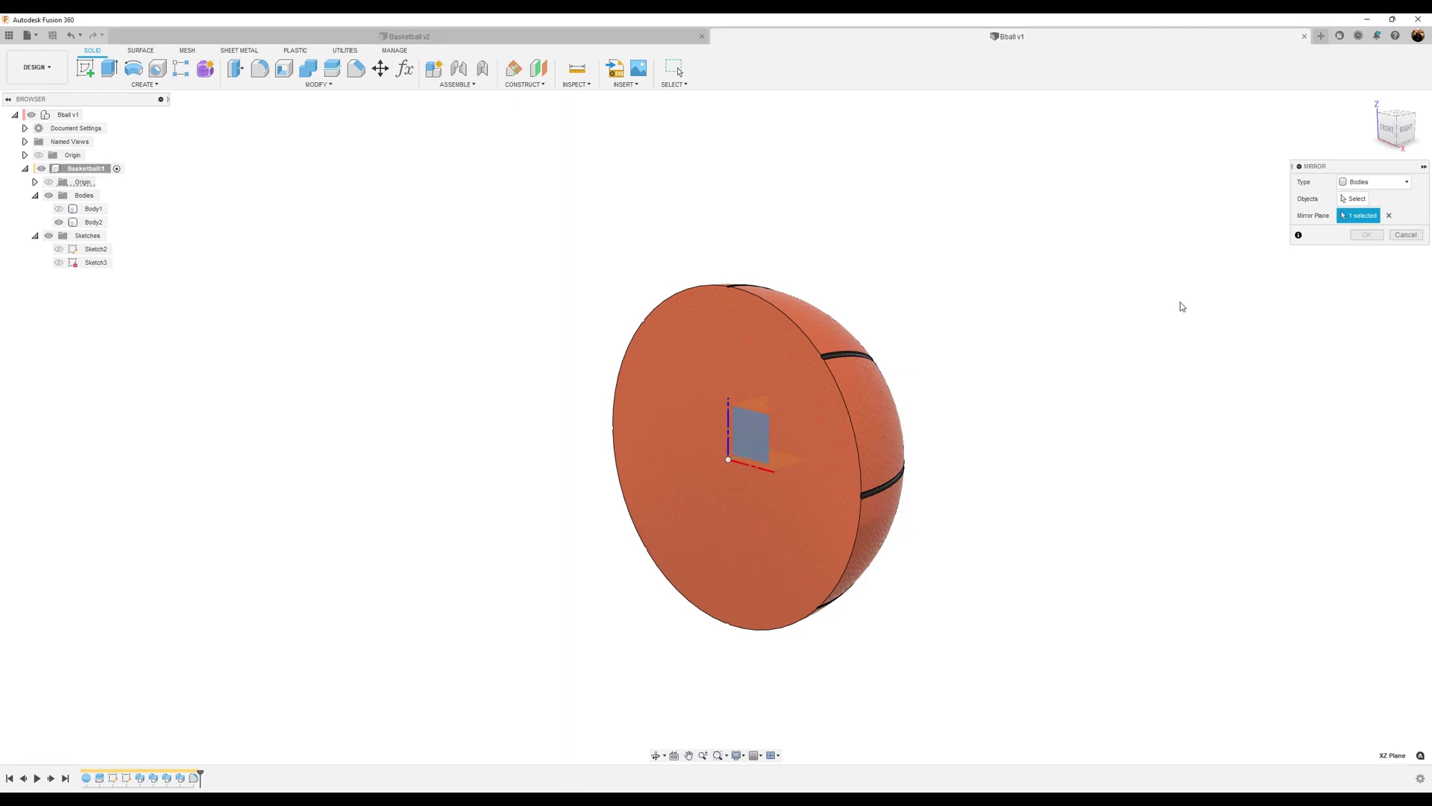
{"action": "left_click", "coordinate": [815, 335]}
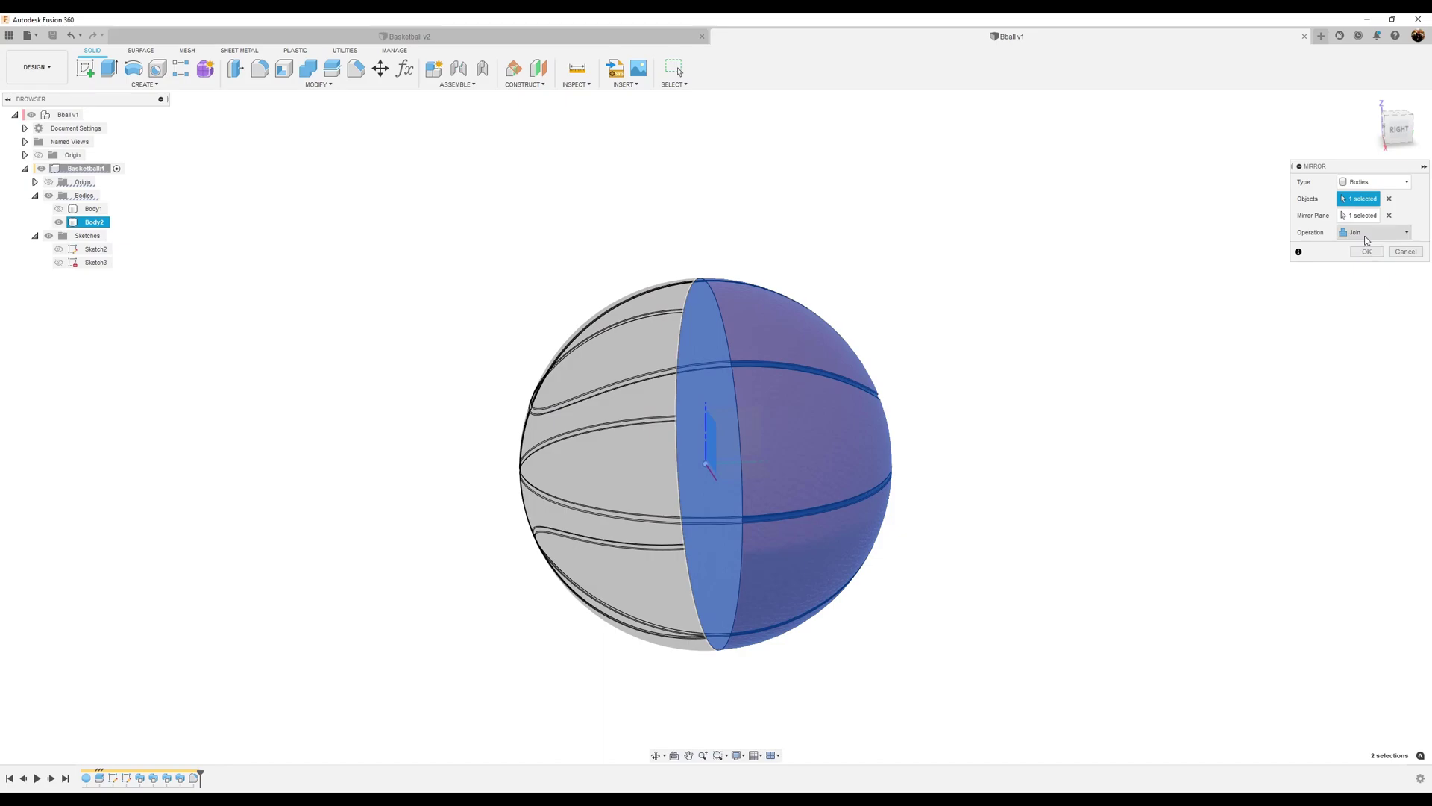
{"action": "left_click", "coordinate": [1368, 251]}
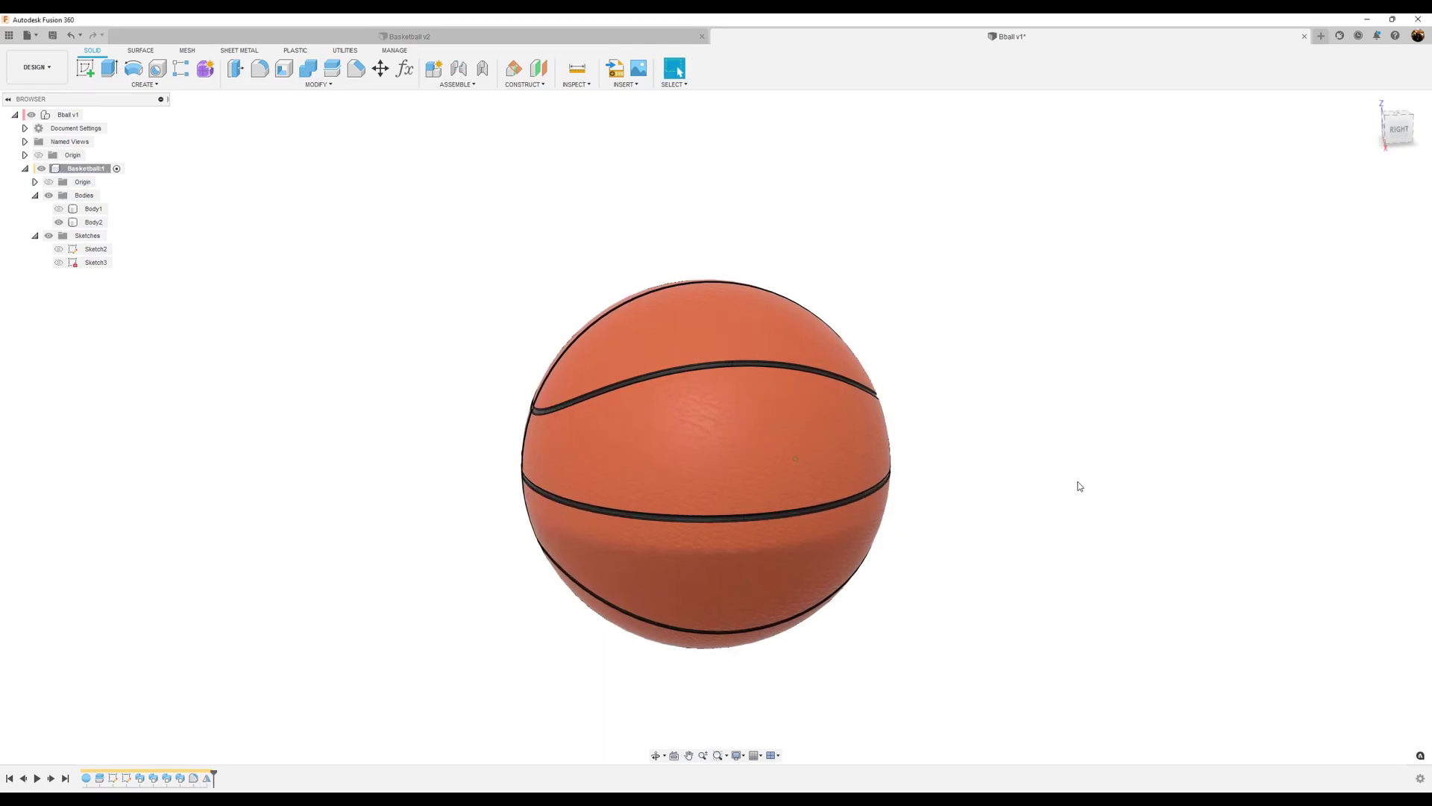